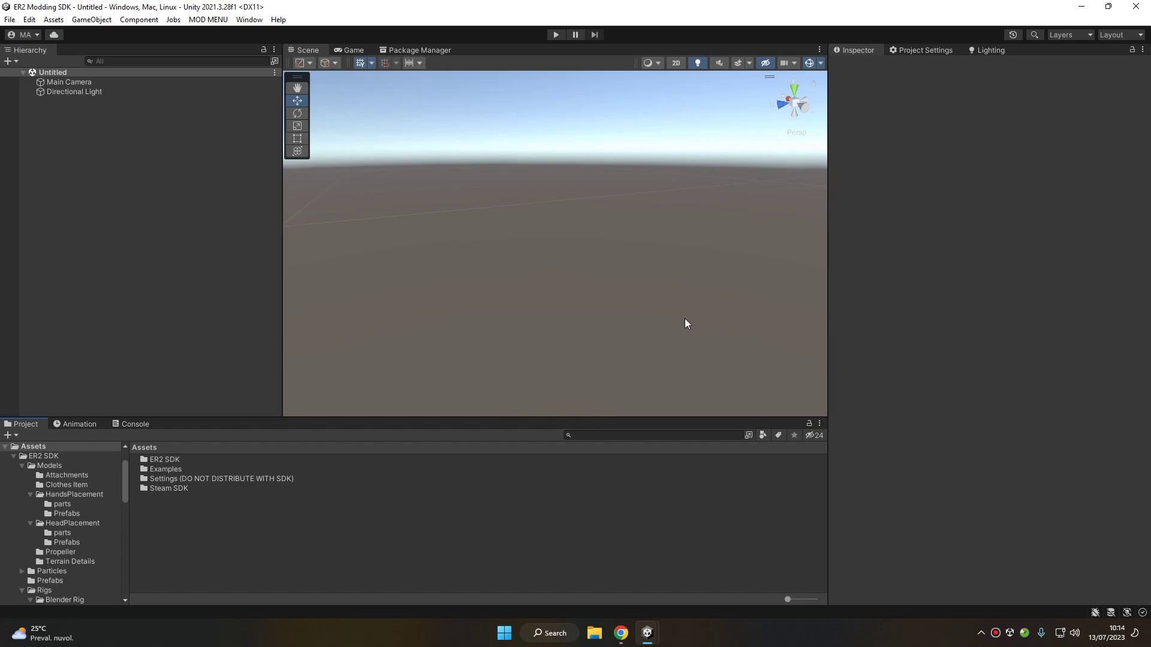
Open the an2 model from Examples/Vehicles/Models/AN2 and view its preview from different angles
double_click(166, 469)
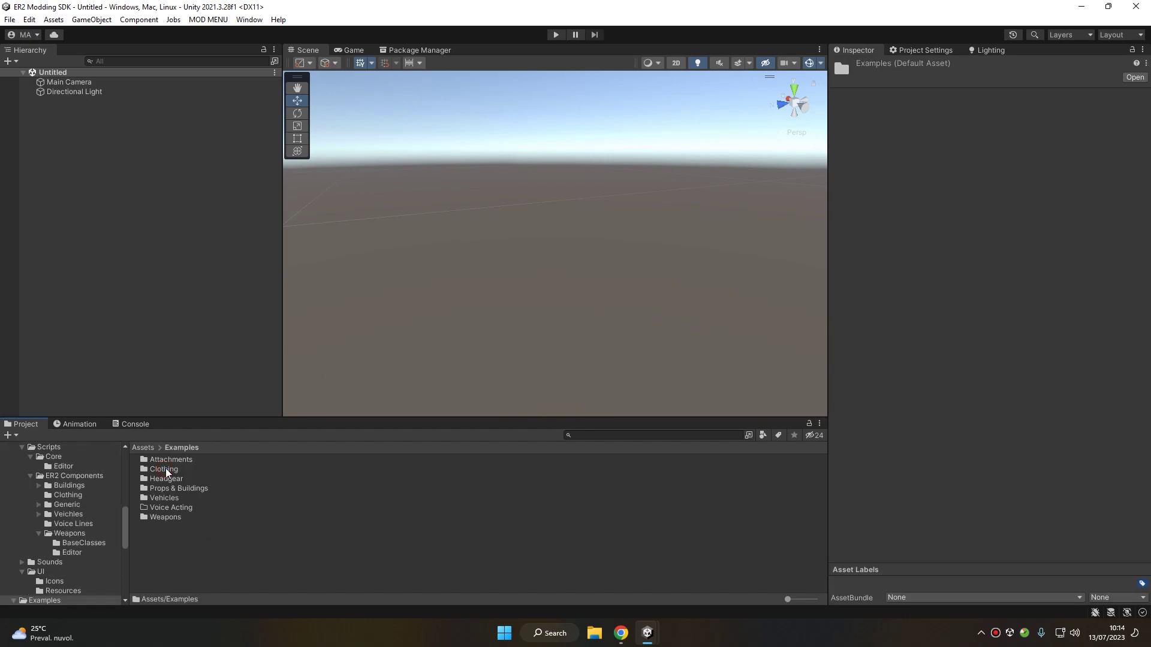
double_click(180, 500)
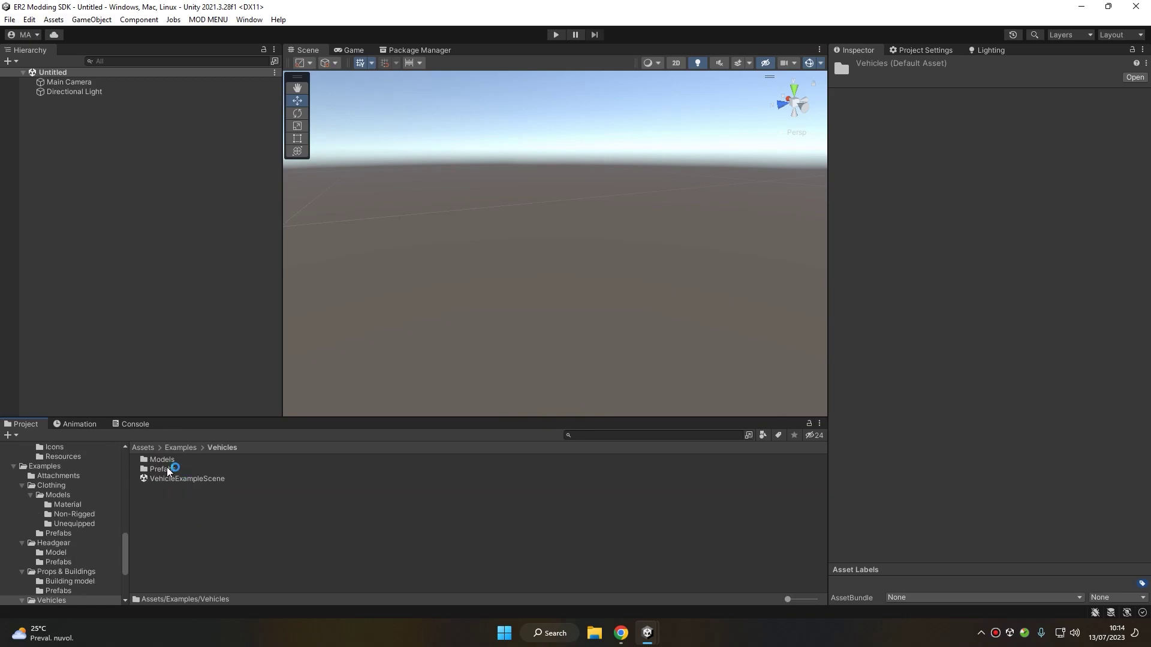
click(169, 461)
double_click(168, 460)
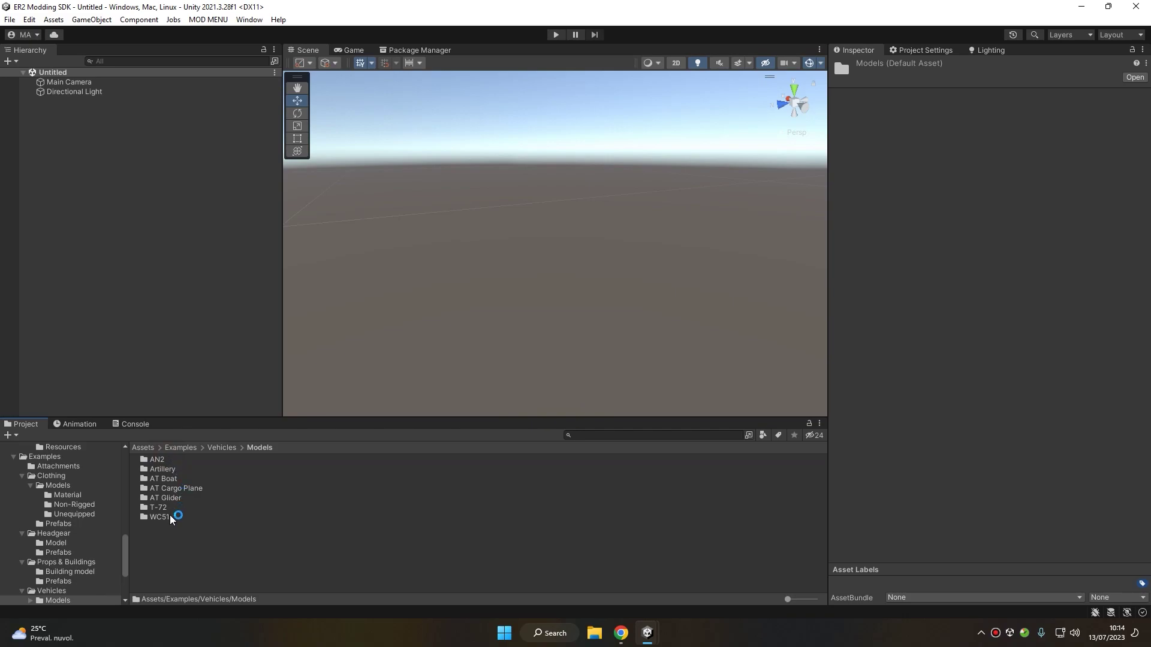
double_click(163, 460)
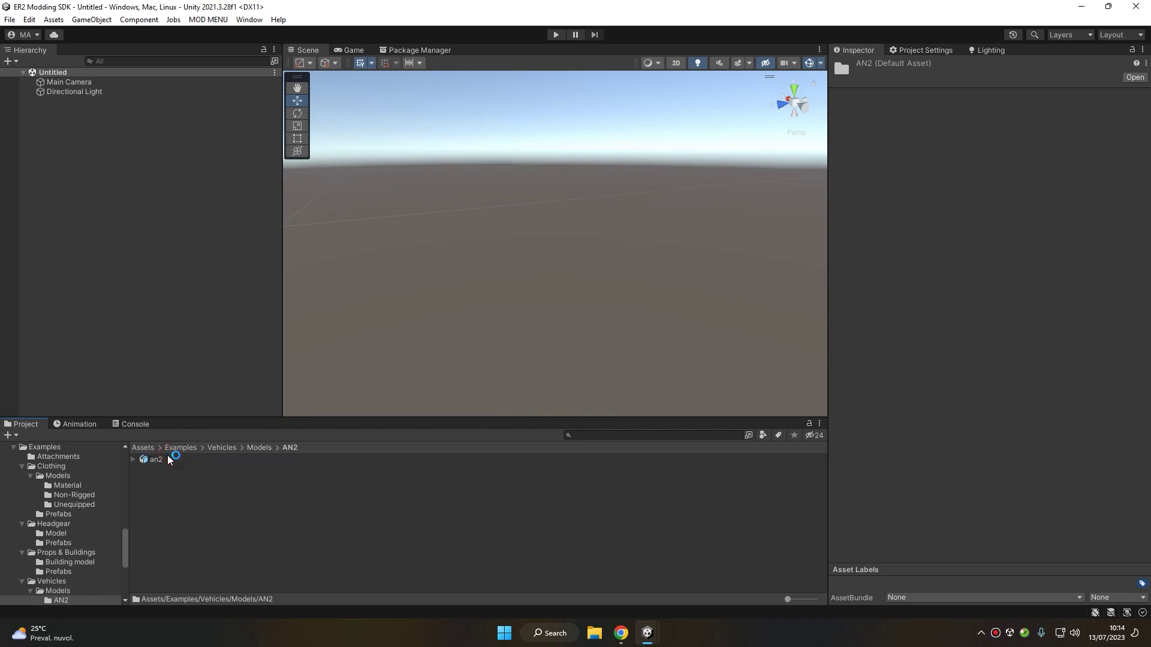
click(164, 459)
drag(989, 403, 995, 296)
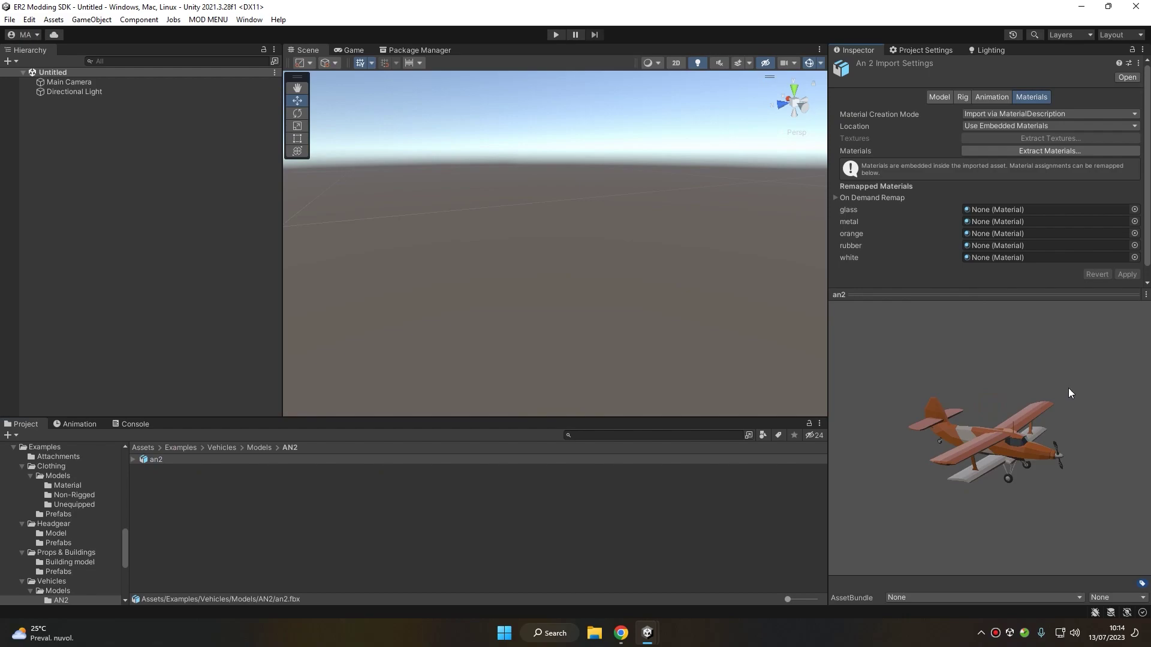
drag(1068, 388, 940, 446)
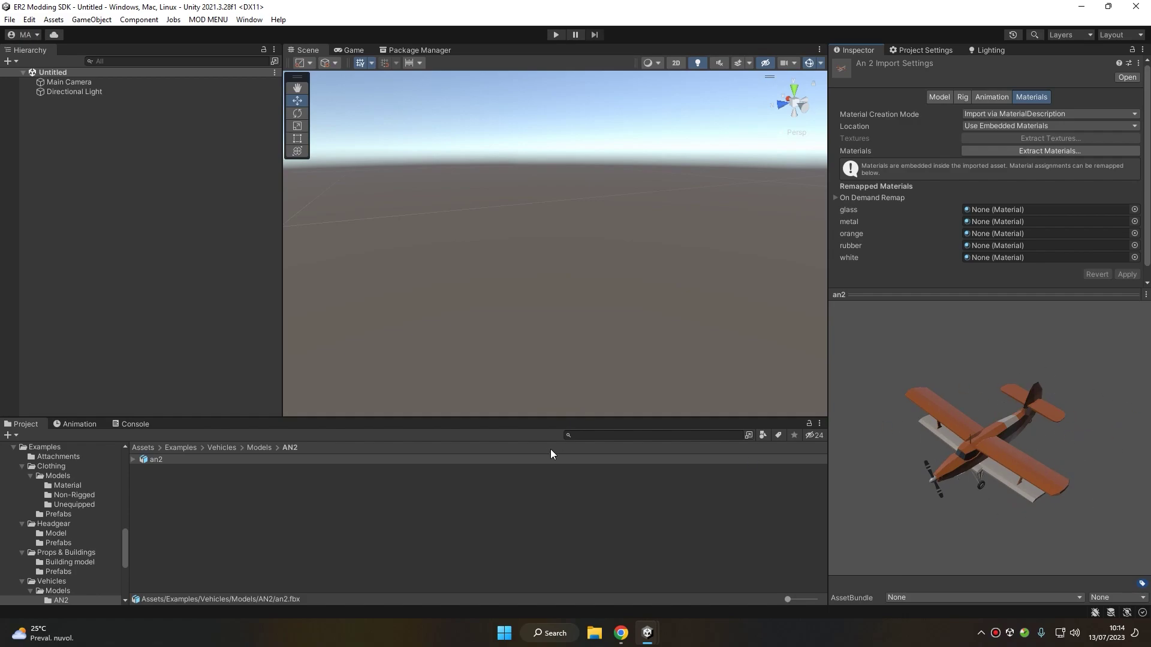
Create a vehicle from the an2 model with the ER2 MODS Plane Template and view it in the scene
right_click(168, 458)
mouse_move(289, 121)
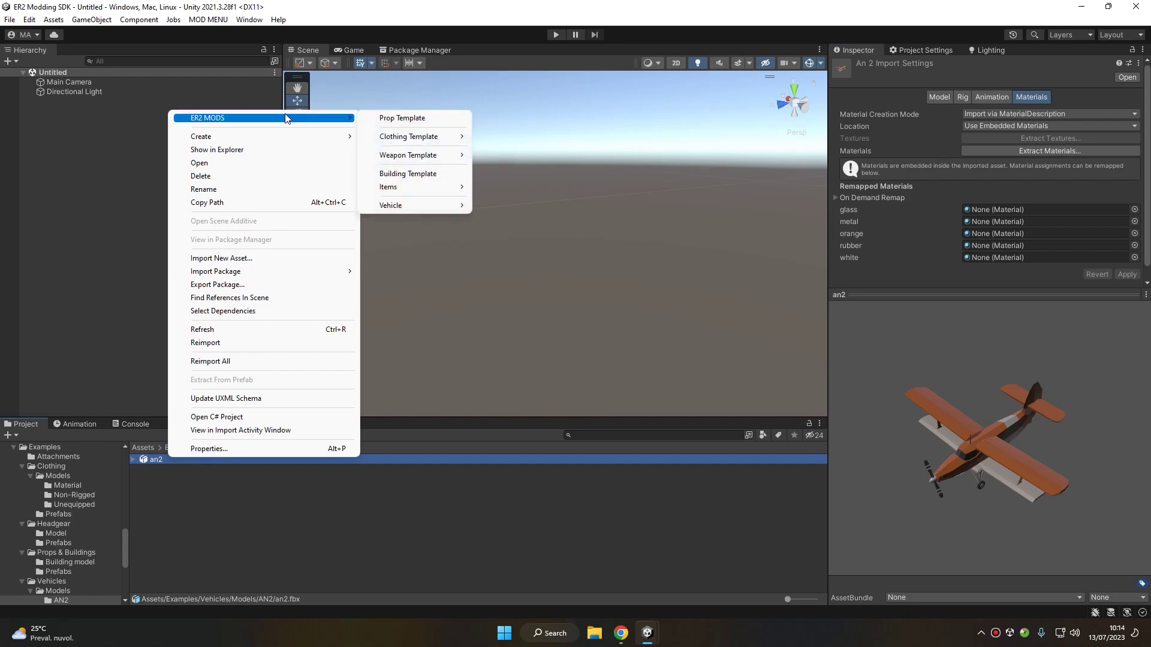
mouse_move(416, 207)
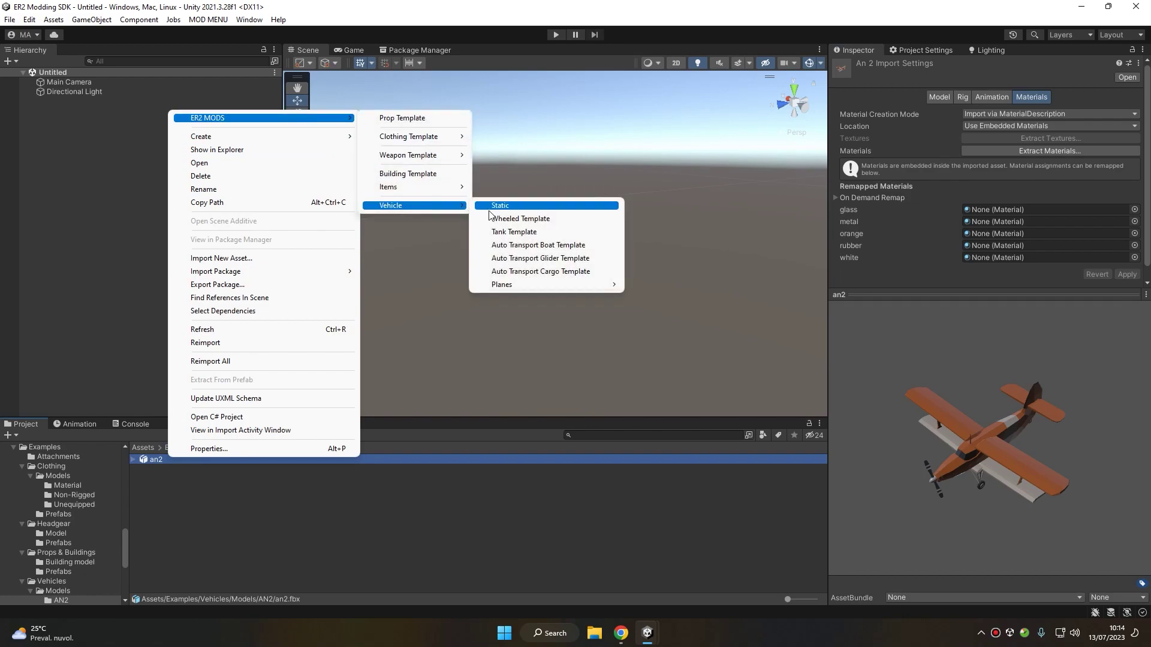
mouse_move(545, 285)
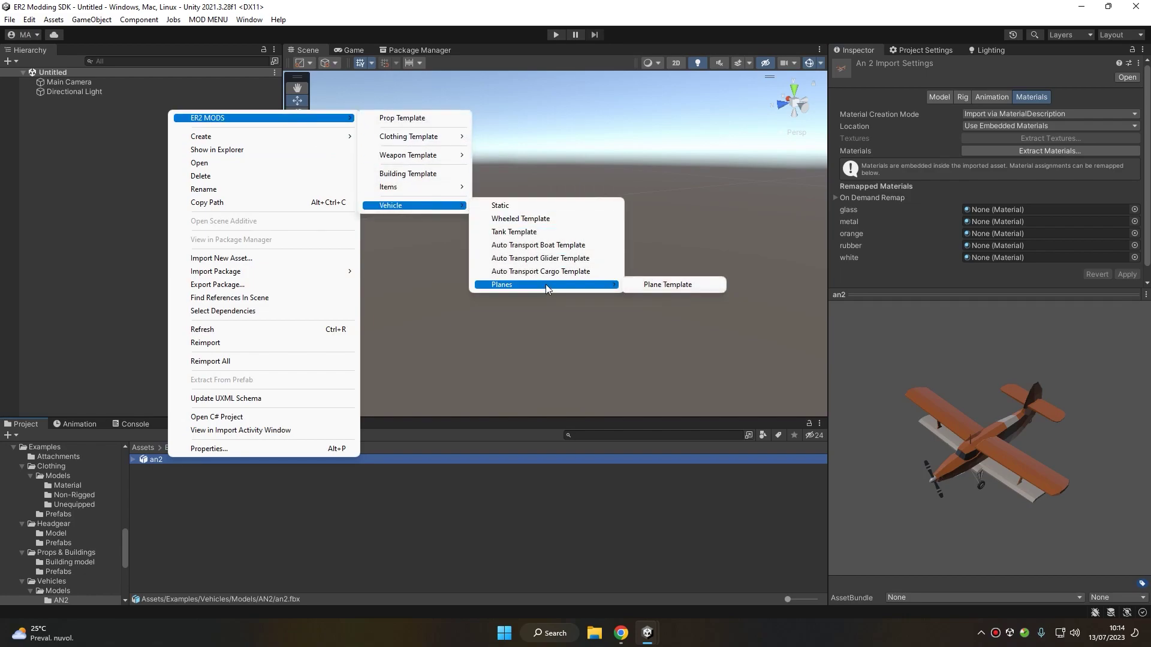
click(661, 283)
alt+drag(577, 260, 525, 258)
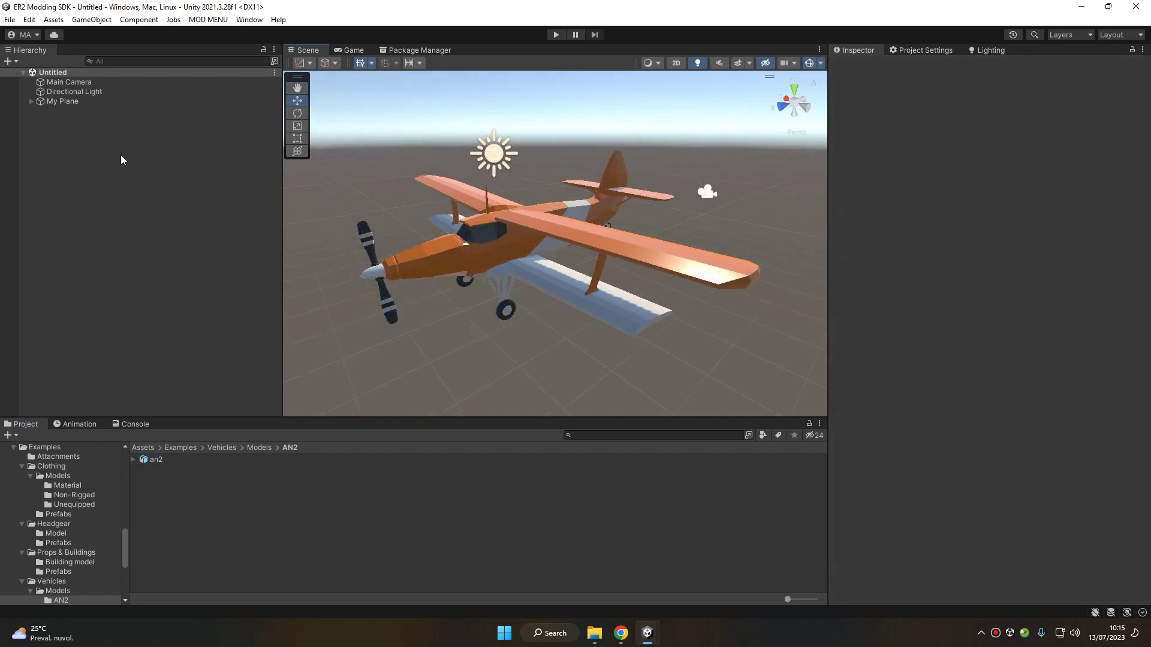
Expand My Plane's child objects and examine its Rigidbody, damage, inventory and collider components
click(32, 102)
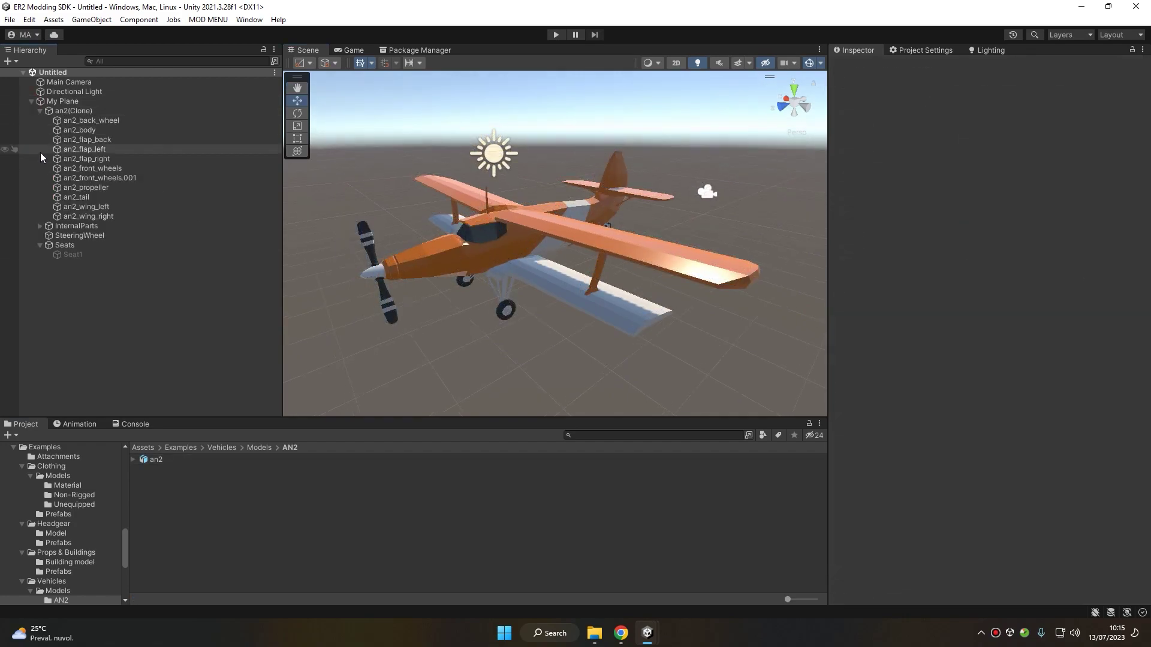
click(609, 178)
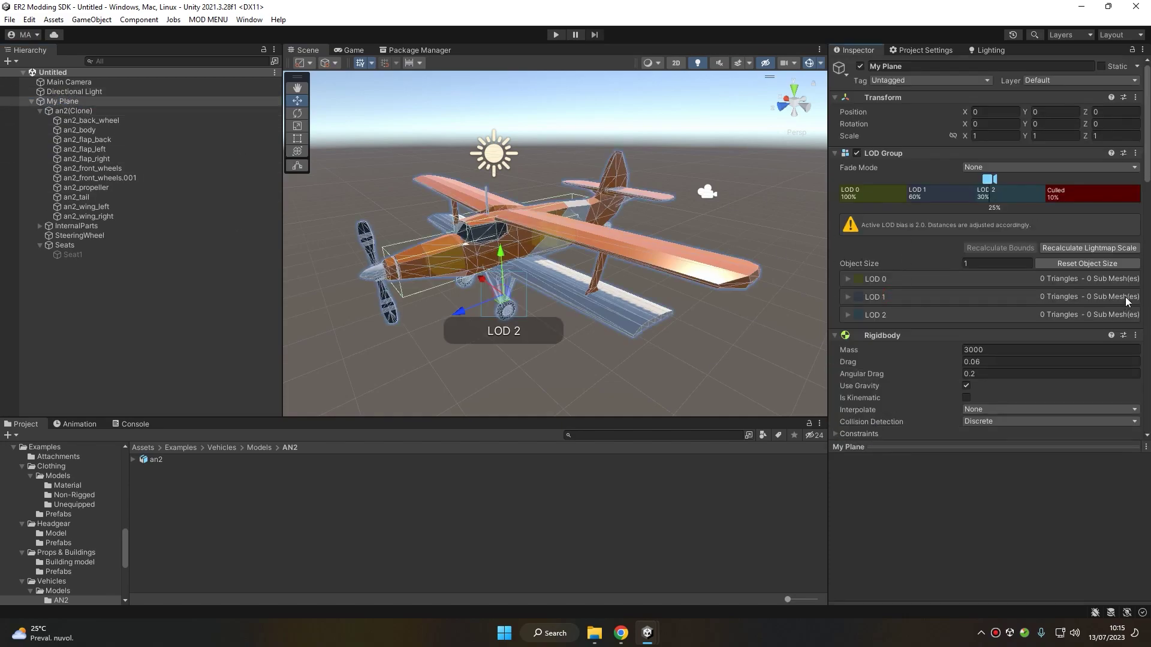
scroll(916, 109, down, 5)
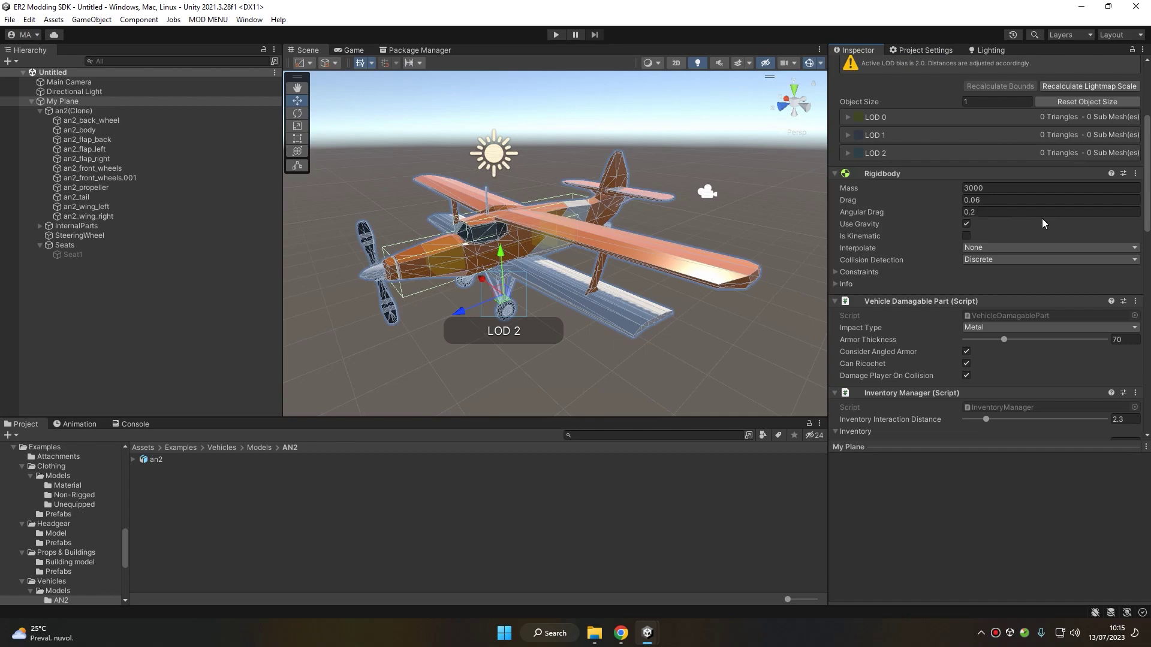
scroll(916, 109, up, 5)
scroll(941, 202, down, 10)
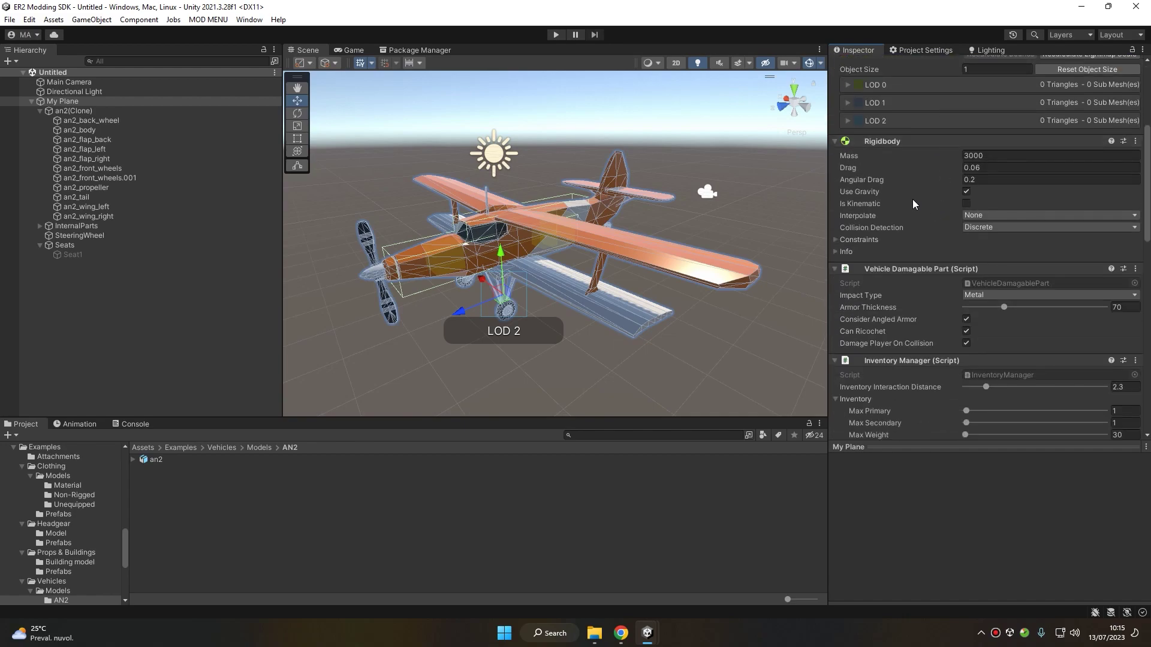
scroll(902, 193, down, 2)
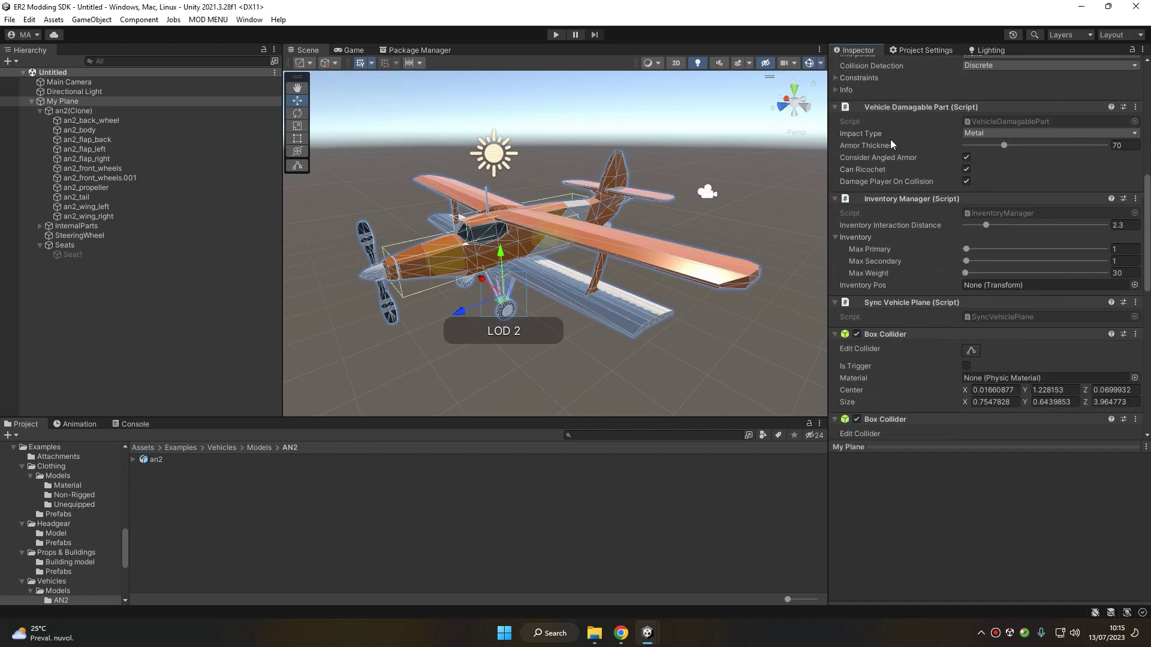
scroll(890, 140, down, 6)
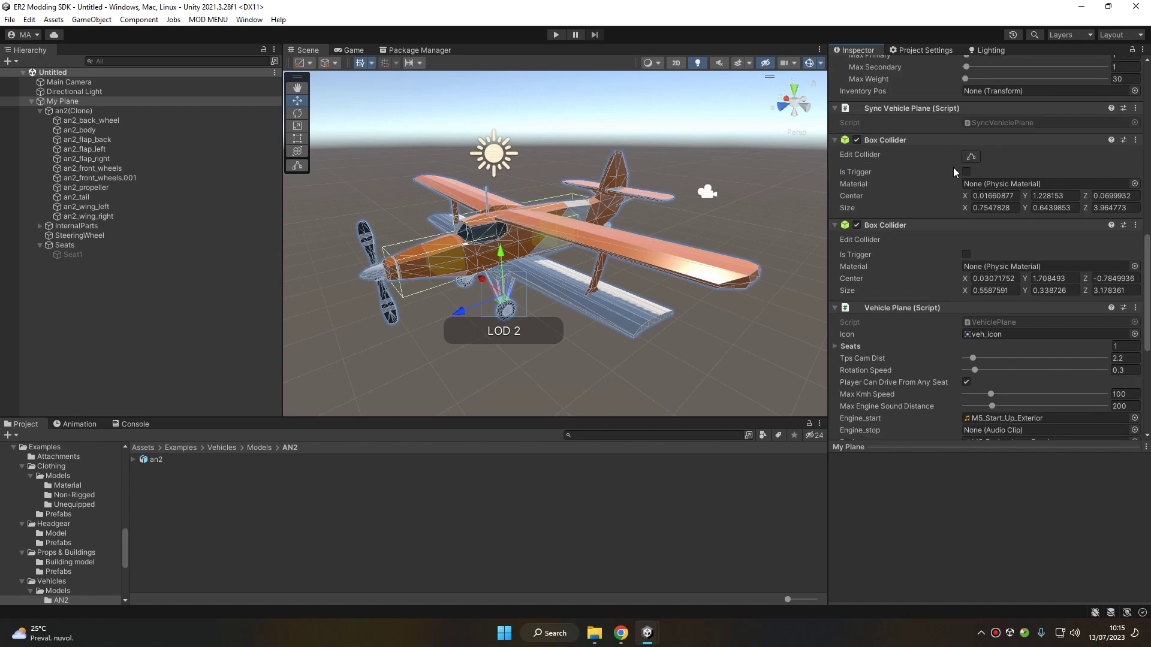
Enable editing of My Plane's first Box Collider and examine how the collider boxes cover the fuselage
click(971, 158)
middle_drag(642, 199, 675, 199)
alt+drag(675, 199, 637, 255)
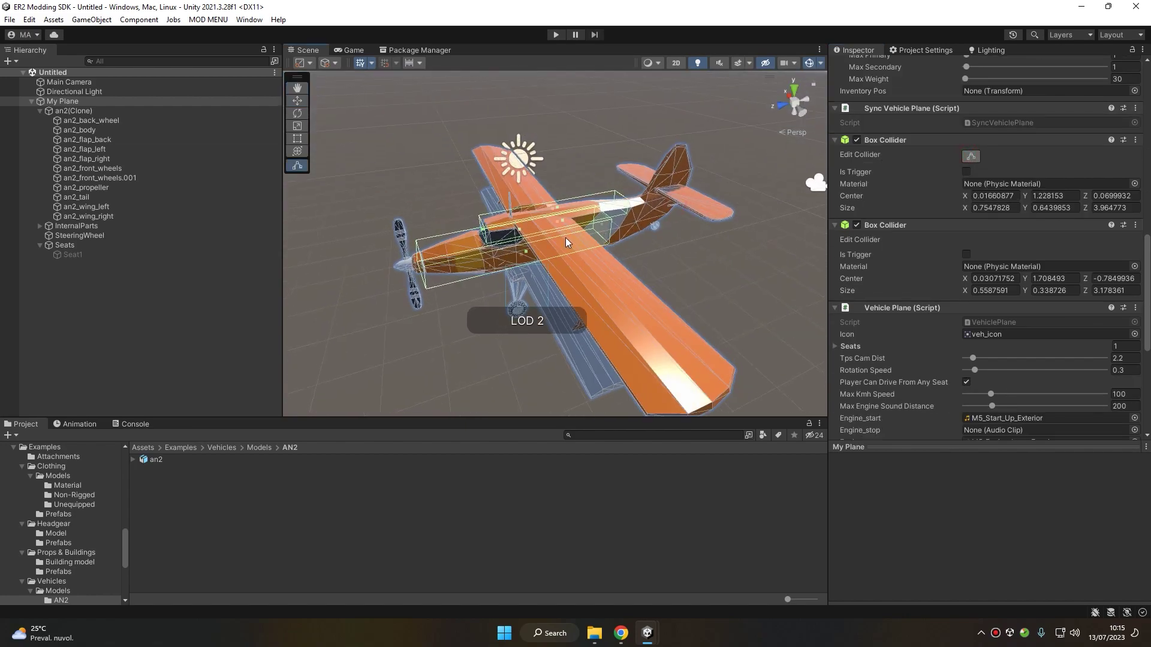
middle_drag(562, 224, 643, 226)
alt+drag(643, 229, 450, 215)
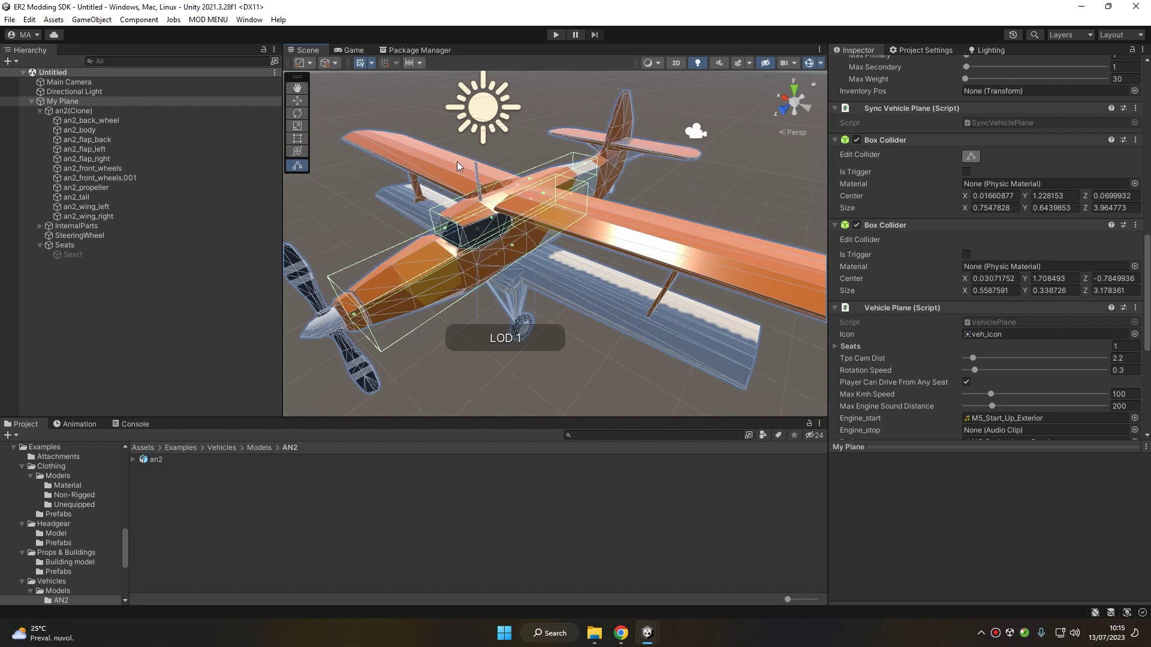
alt+drag(614, 215, 618, 237)
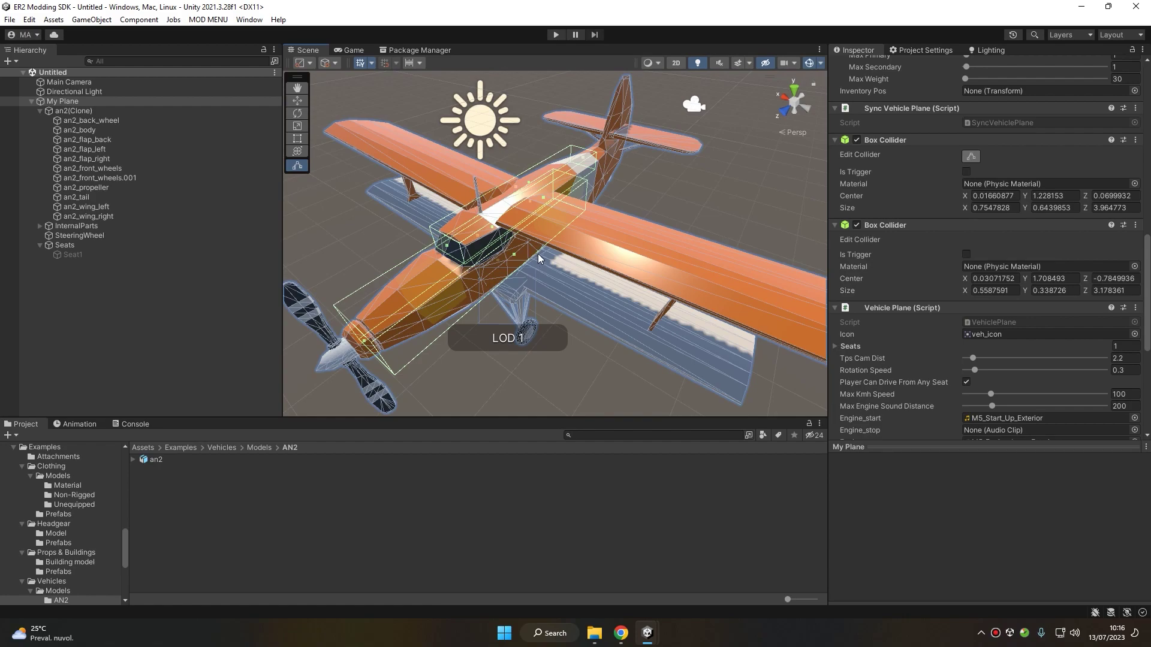
click(670, 268)
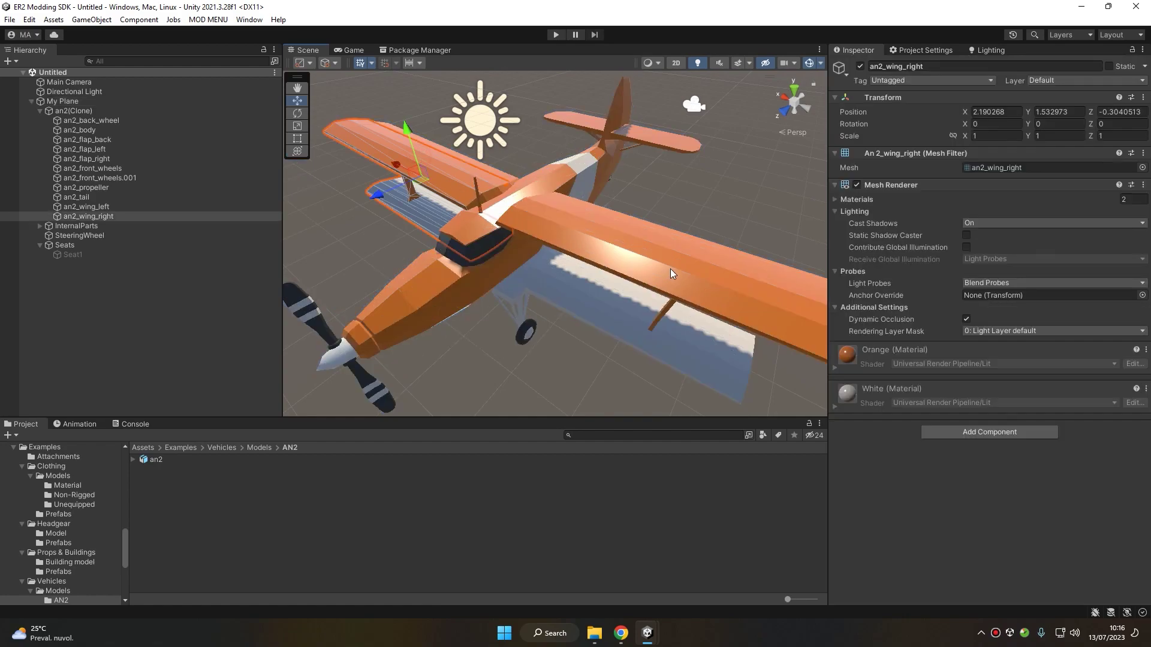
Expand the Seats list in My Plane's Vehicle Plane script and locate the seat object assigned to Element 0
click(90, 100)
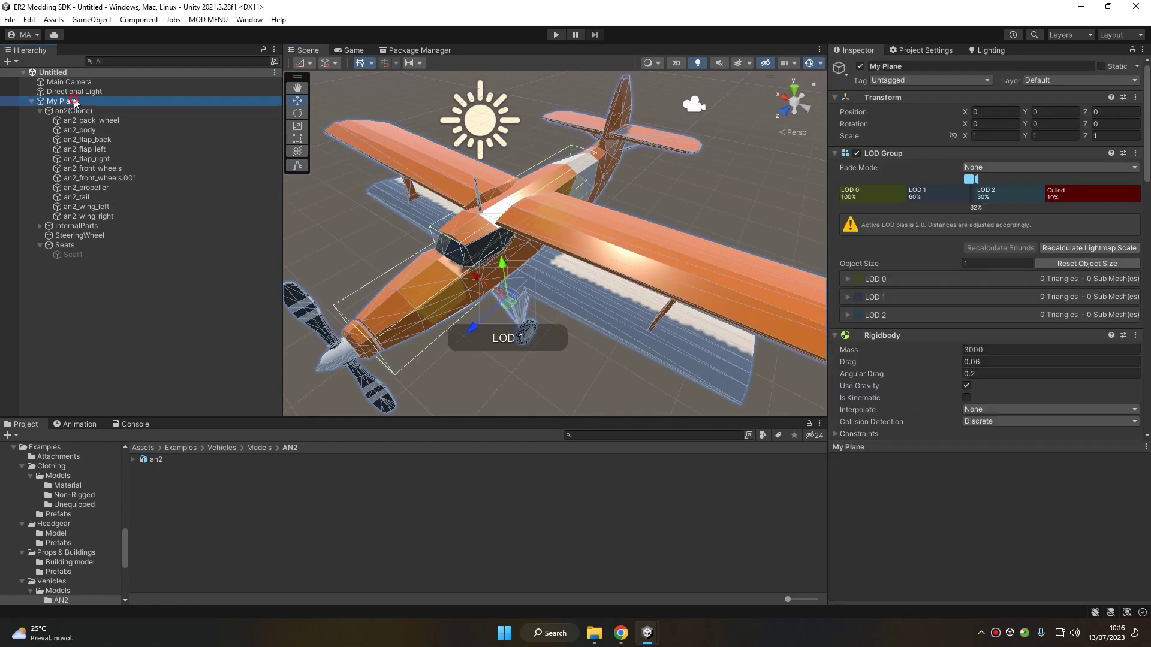
scroll(954, 239, down, 15)
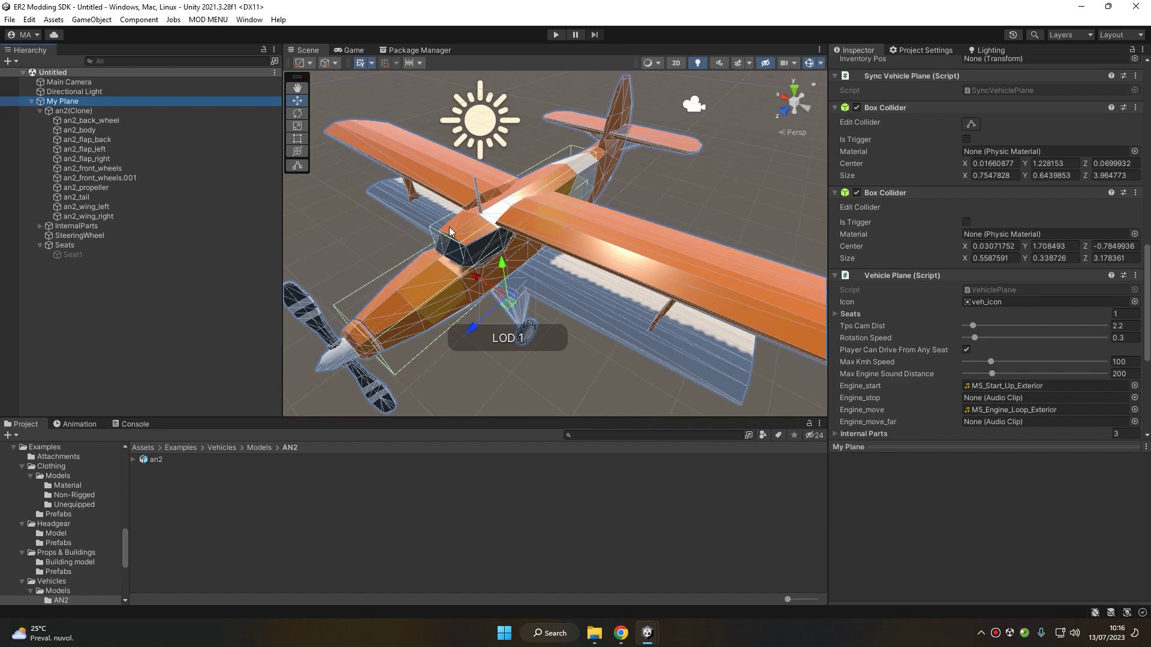
scroll(890, 293, down, 3)
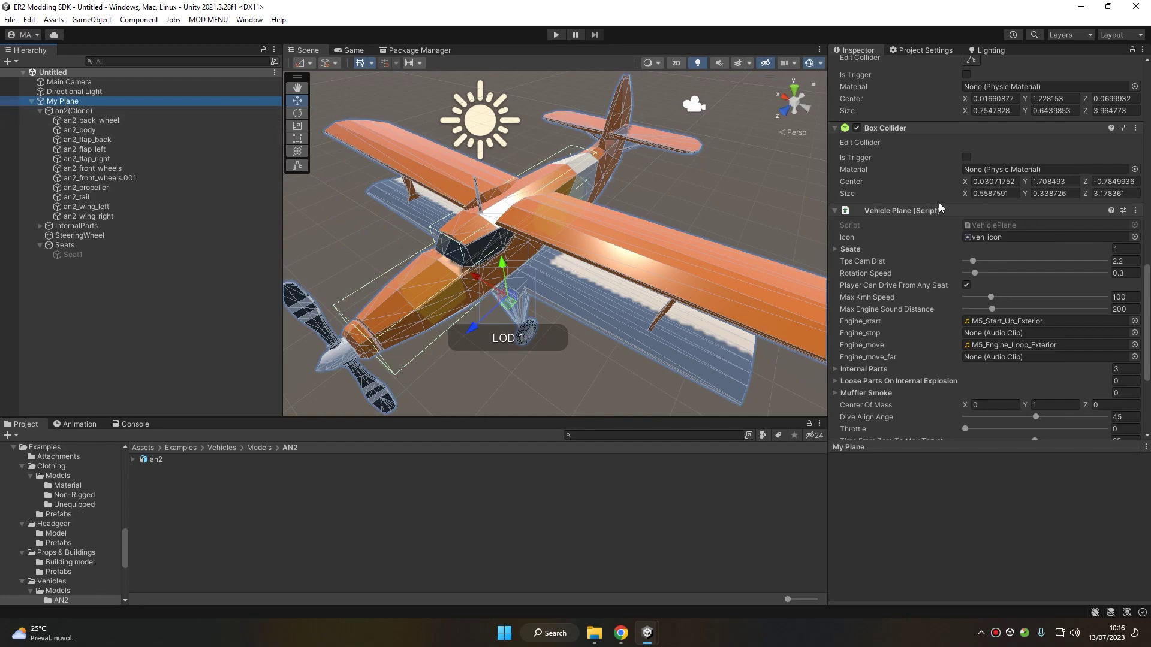
scroll(905, 157, down, 3)
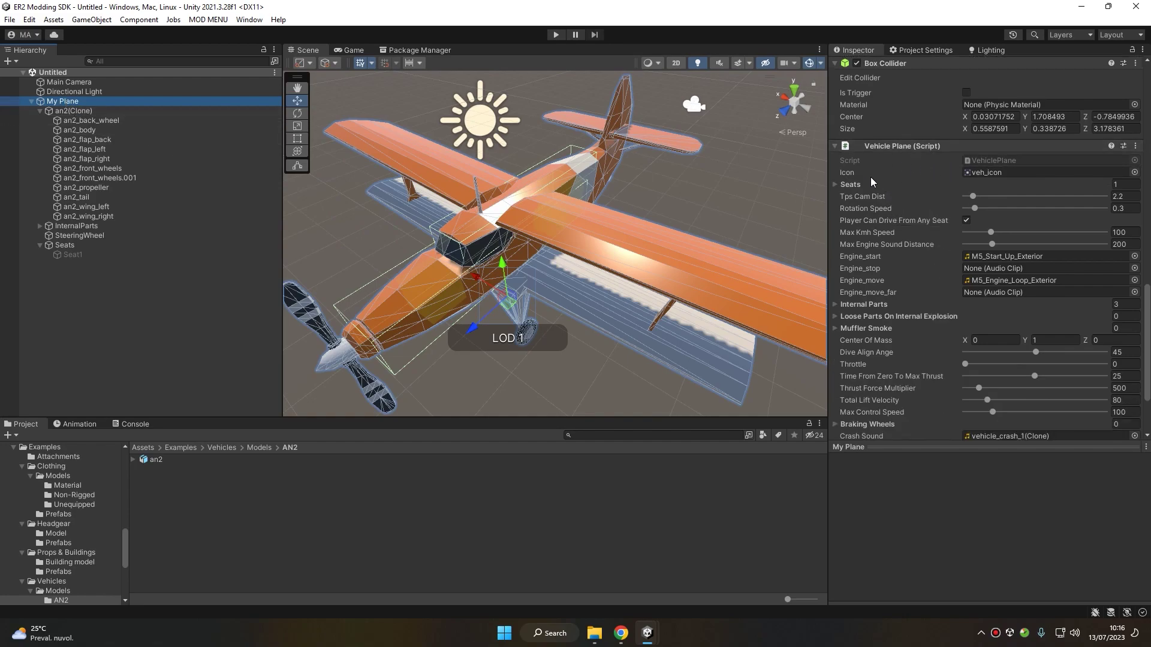
click(850, 183)
scroll(854, 174, down, 3)
click(872, 133)
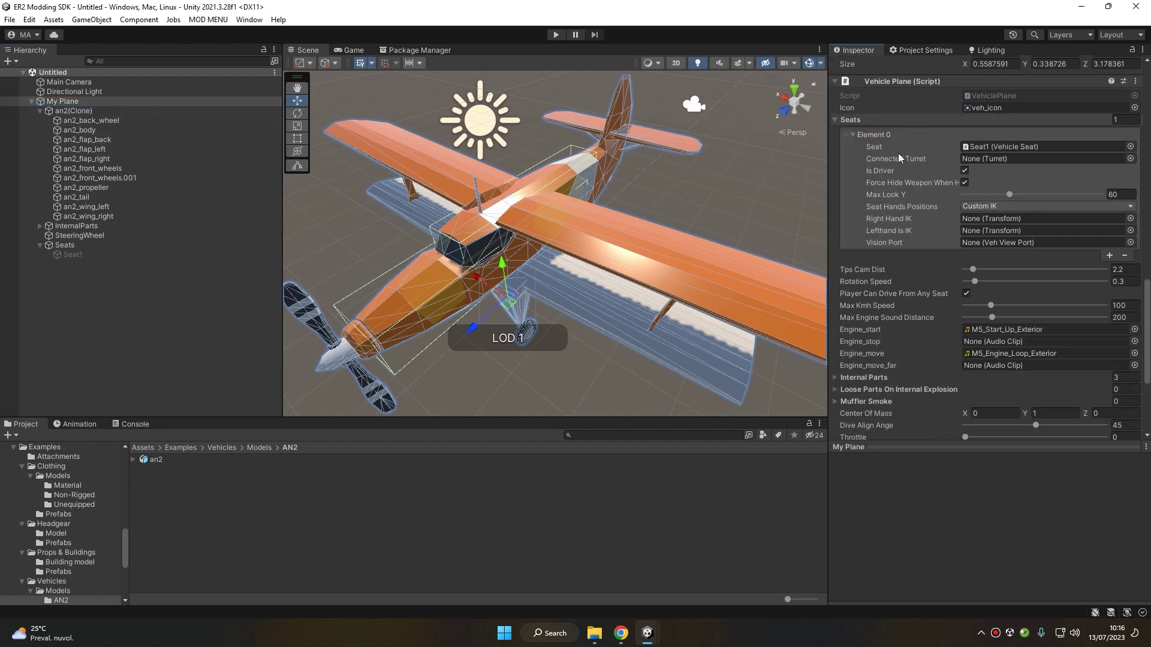
click(1001, 147)
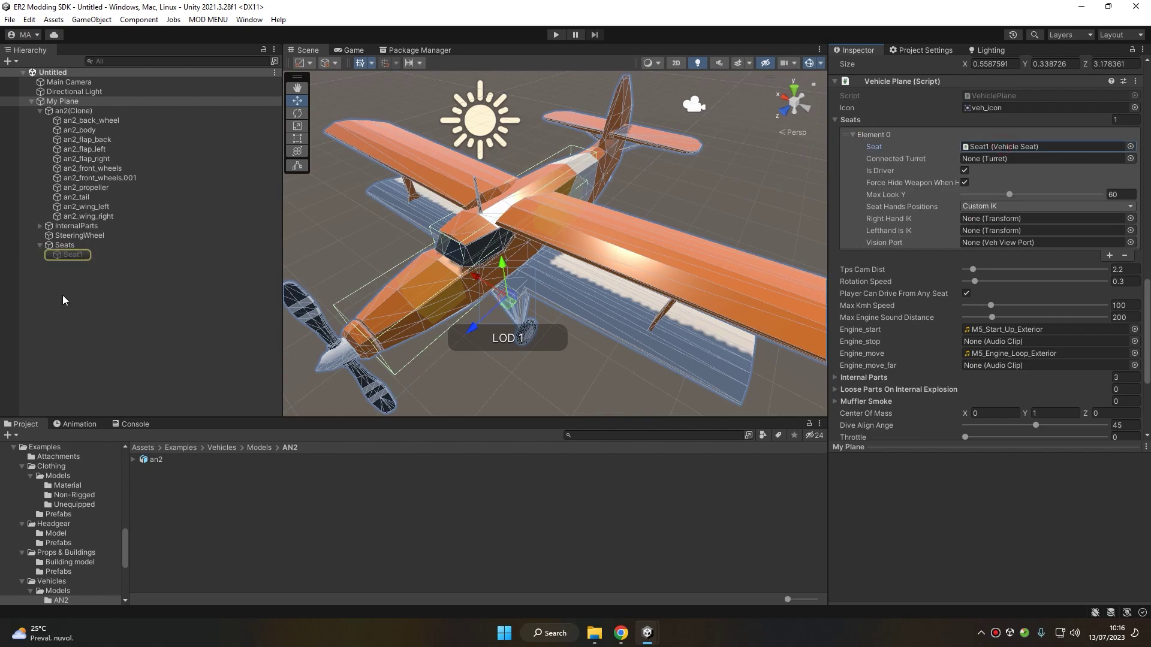
Make the seated soldier visible for Seat1, with the cockpit in view
click(75, 254)
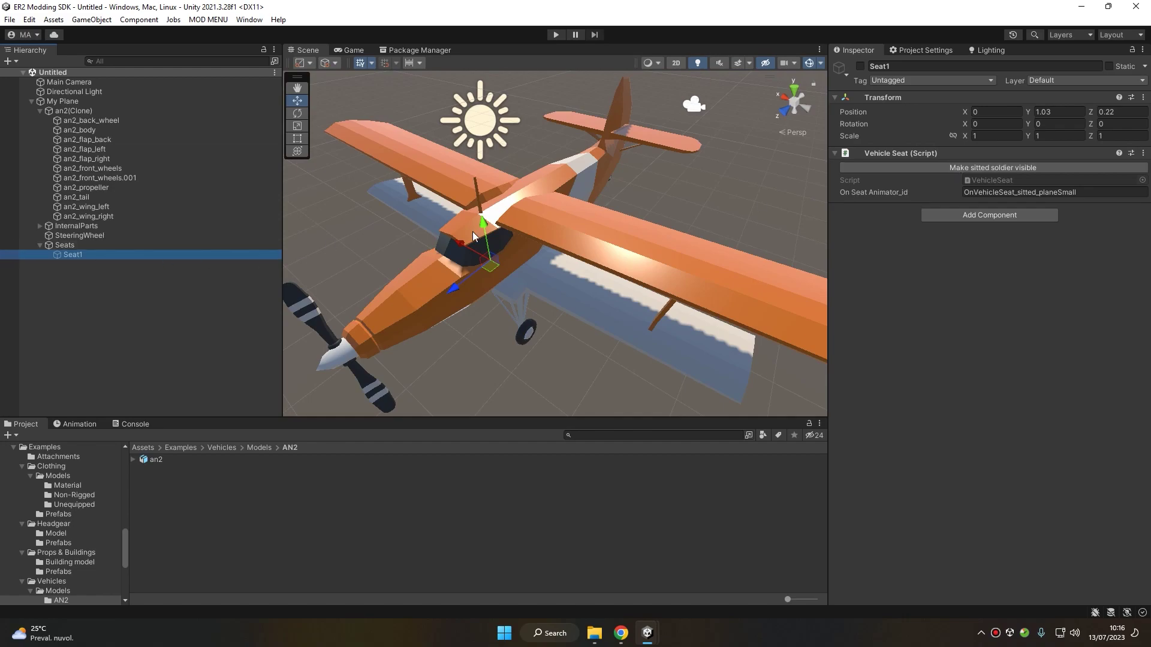
right_drag(472, 231, 294, 179)
right_drag(592, 181, 685, 239)
middle_drag(684, 239, 553, 187)
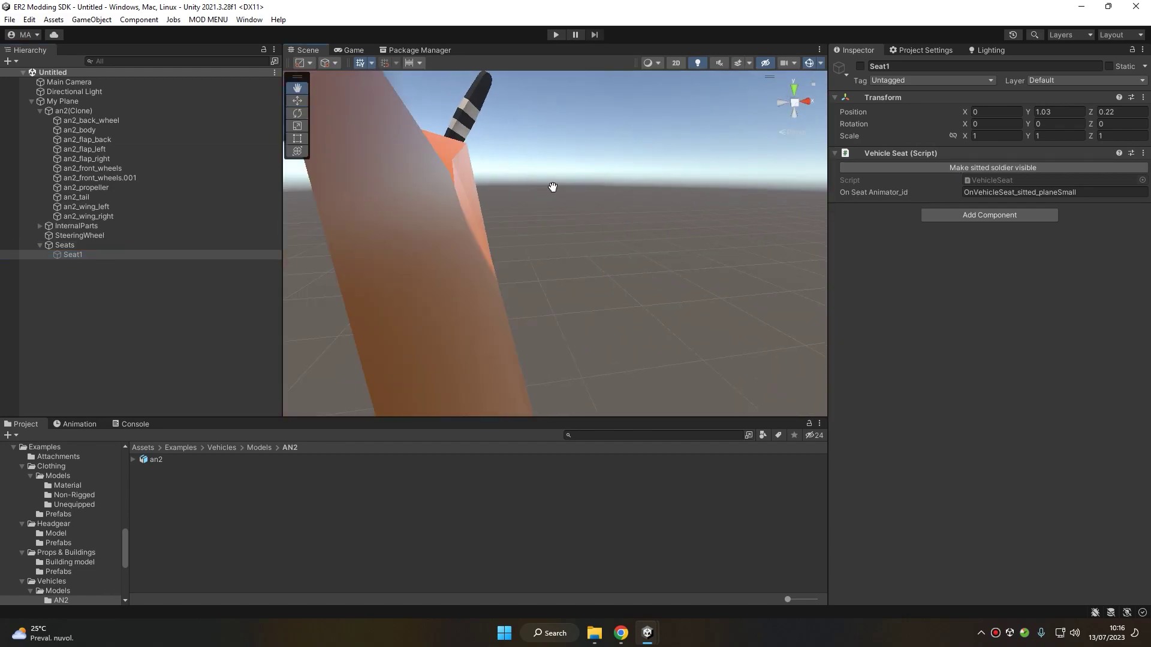
scroll(553, 187, down, 5)
right_drag(480, 207, 610, 215)
scroll(486, 189, down, 5)
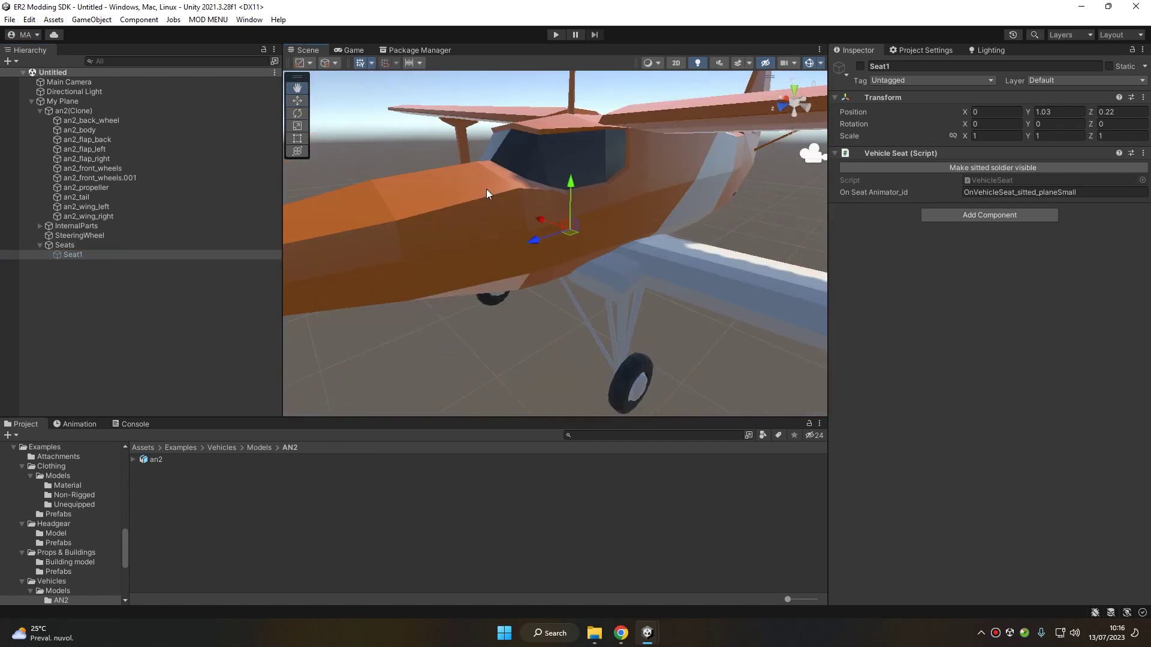
middle_drag(486, 189, 527, 171)
scroll(631, 212, down, 5)
right_drag(637, 201, 711, 216)
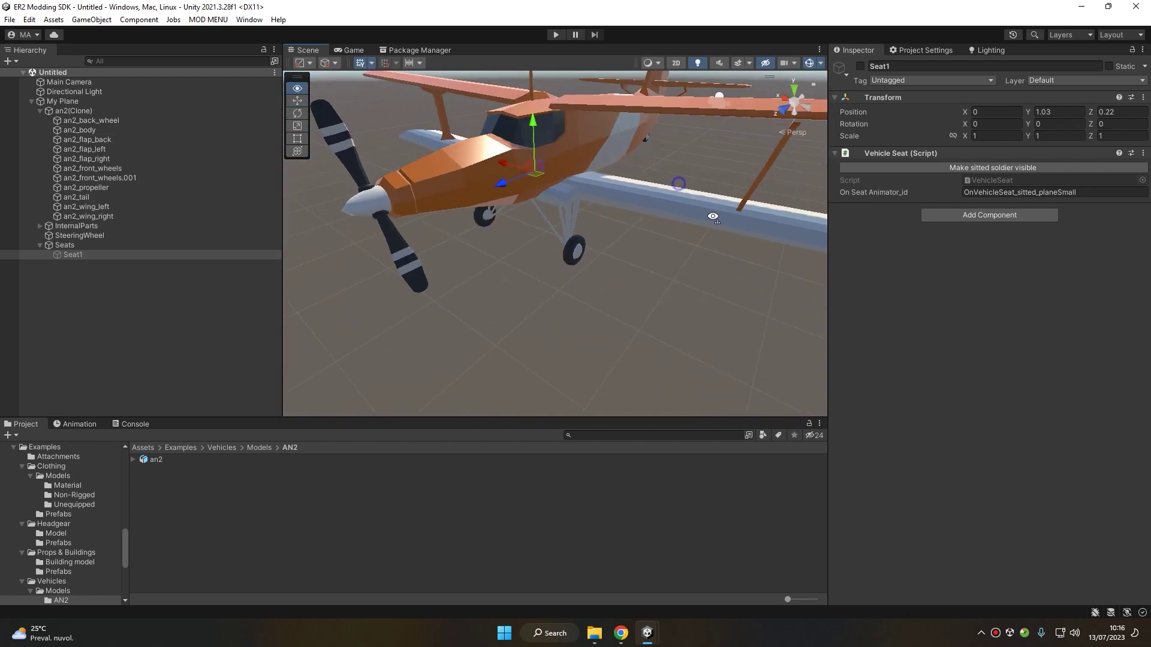
middle_drag(637, 155, 631, 201)
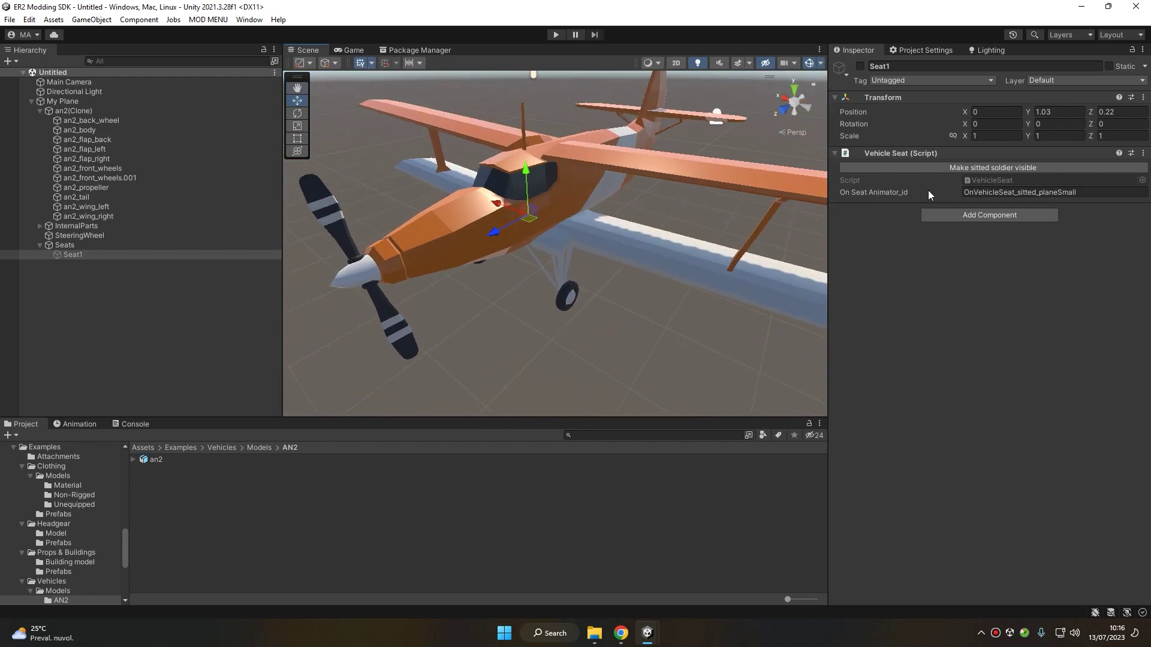
click(953, 168)
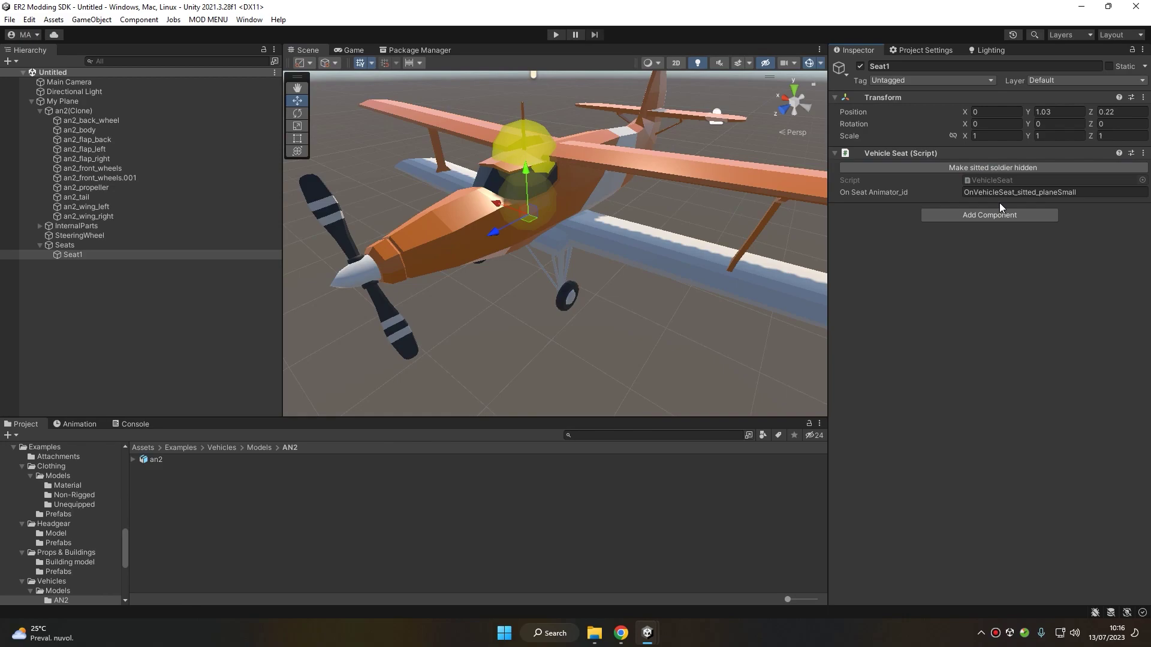
Check Seat1's On Seat Animator_id value and locate the String tables documentation for the available IDs
click(1048, 191)
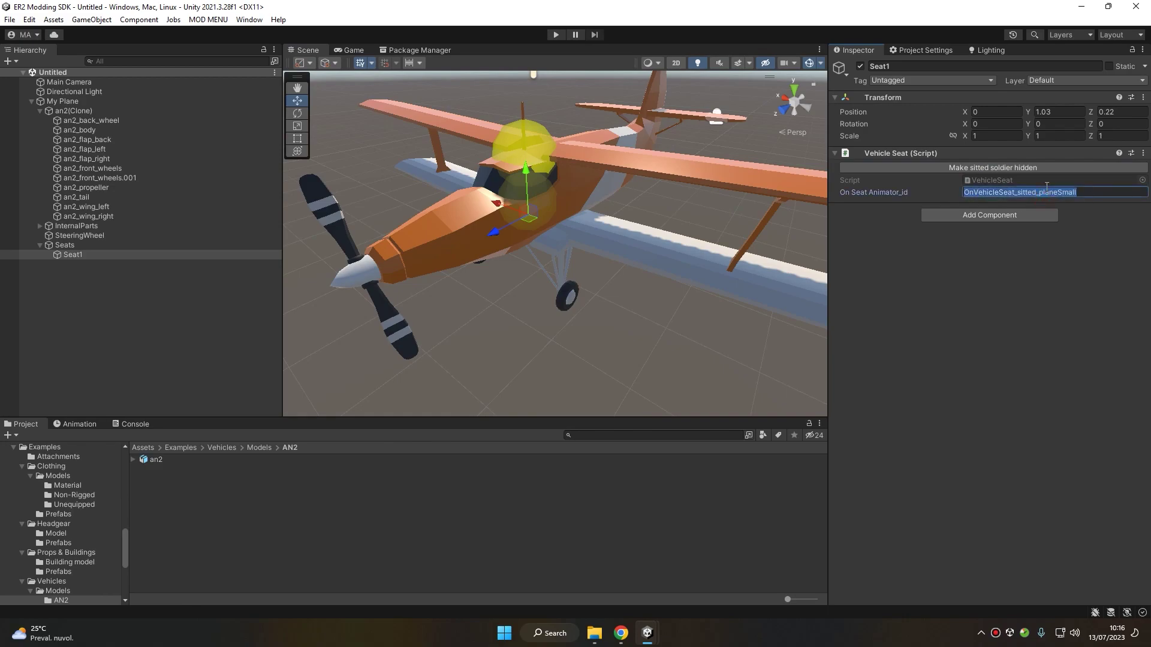
click(216, 19)
mouse_move(222, 50)
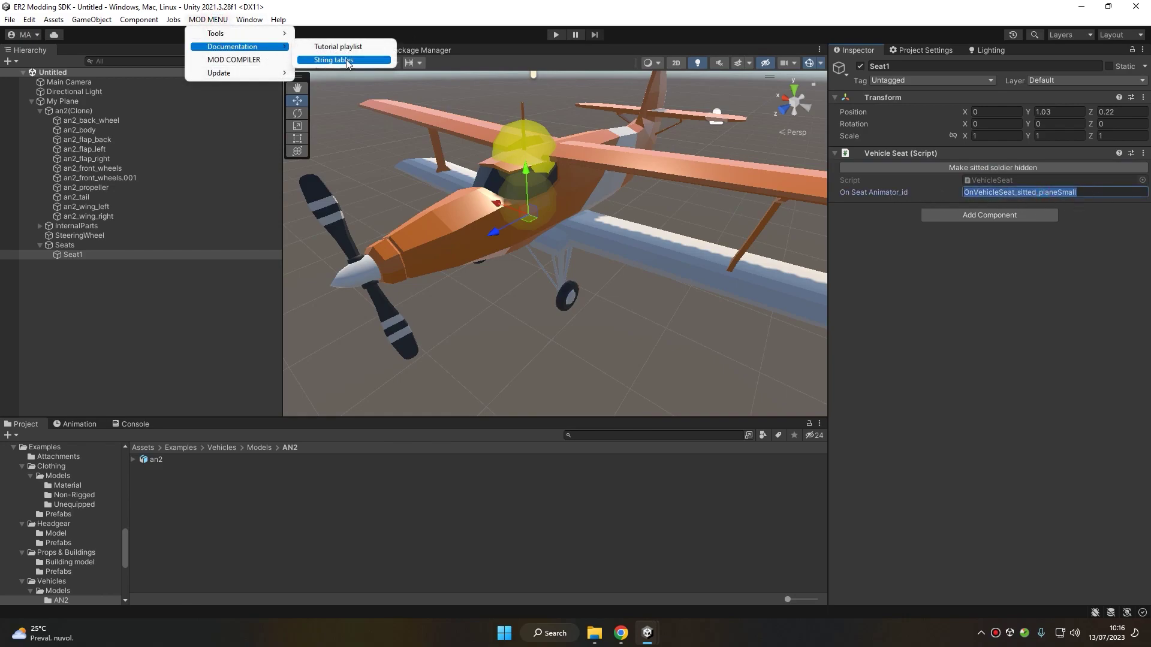
click(74, 255)
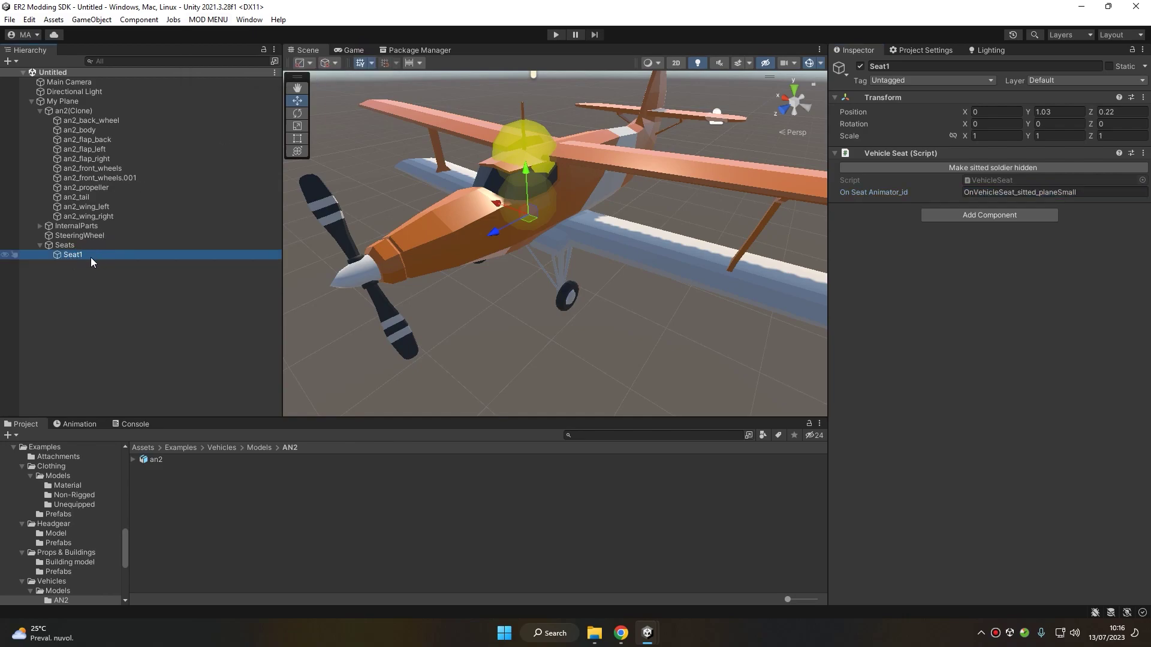
Review My Plane's Vehicle Plane settings, from the Seats list through speed and engine sounds to the flight and detachable part options
click(62, 101)
scroll(905, 292, down, 5)
scroll(896, 268, down, 5)
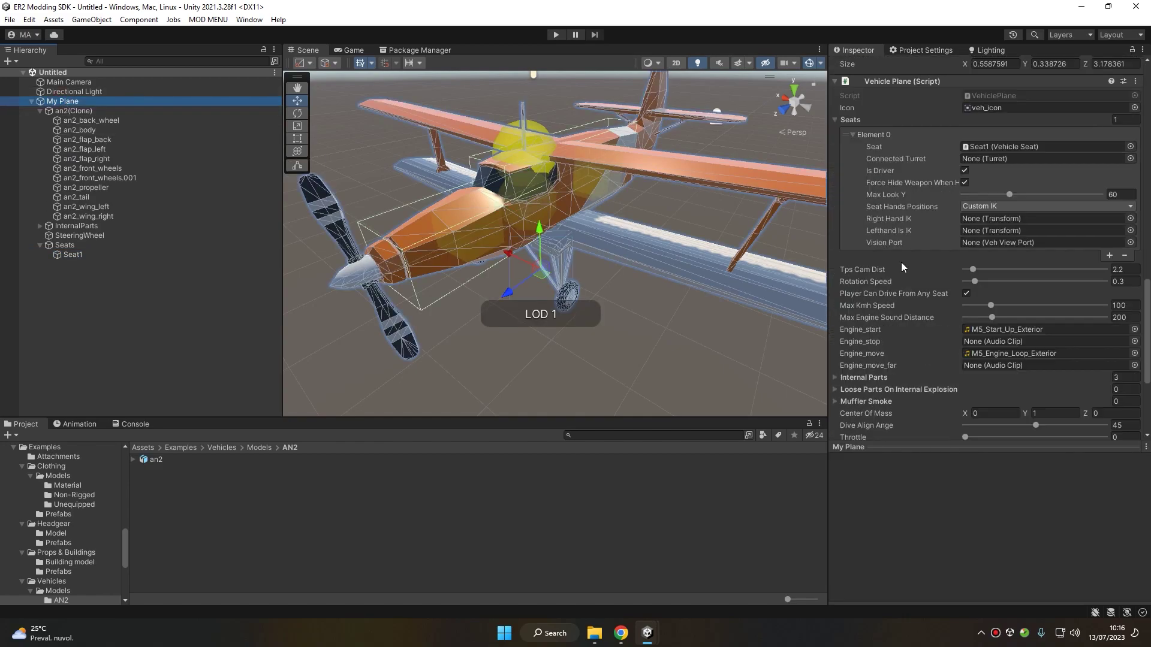
click(1104, 258)
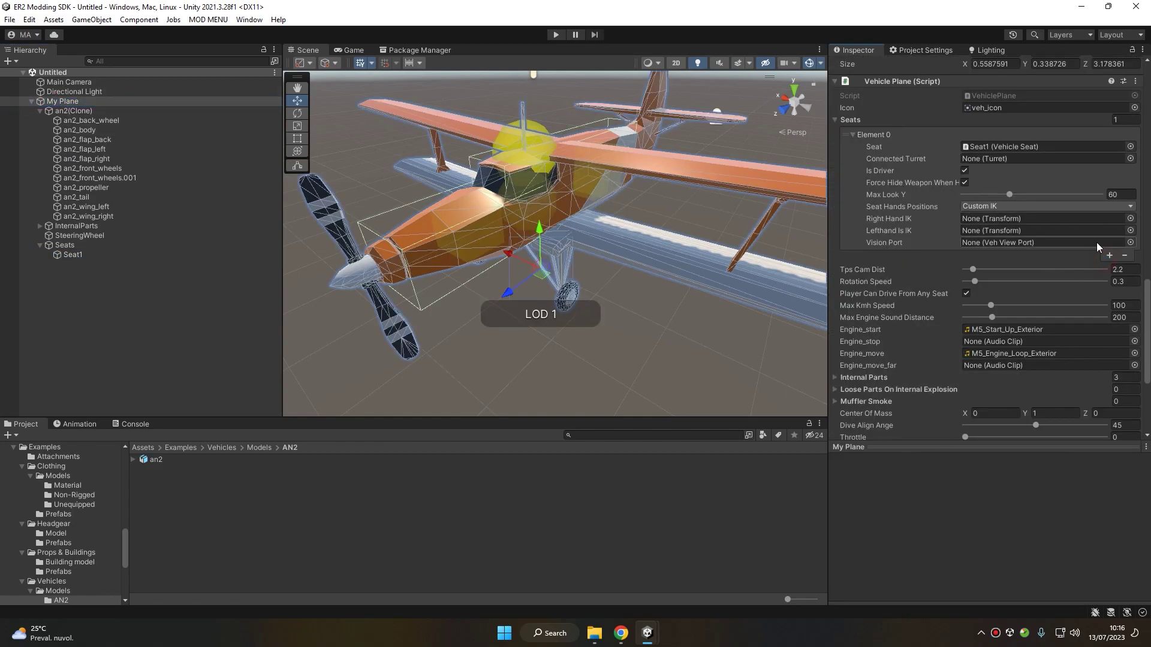
click(1110, 256)
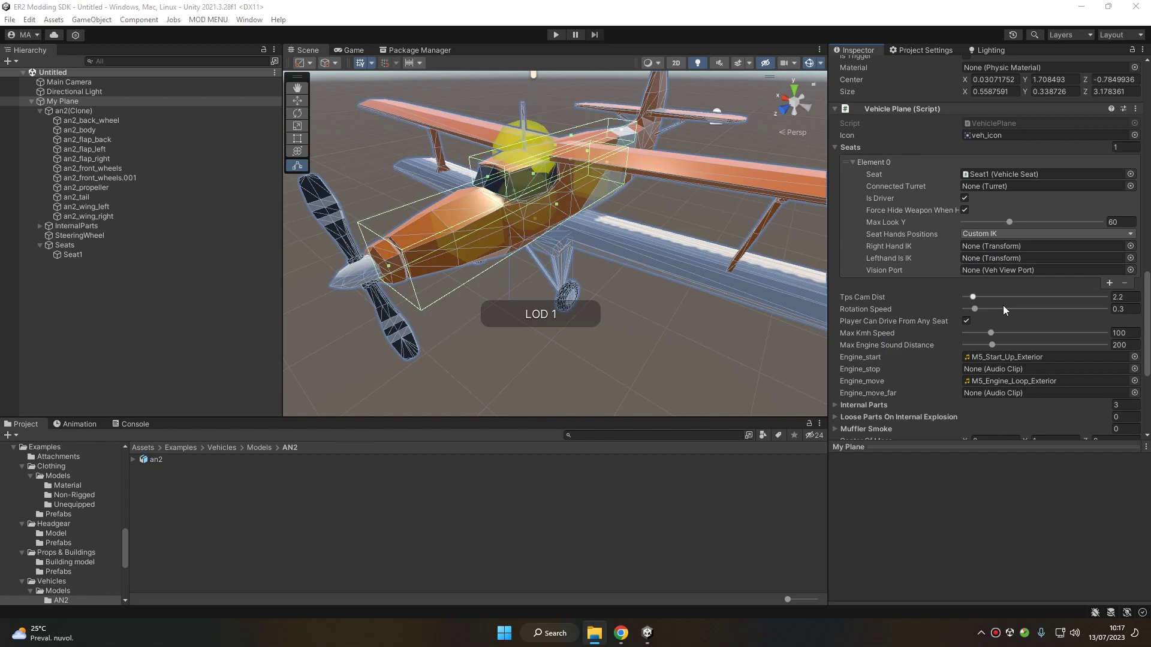
scroll(917, 296, down, 3)
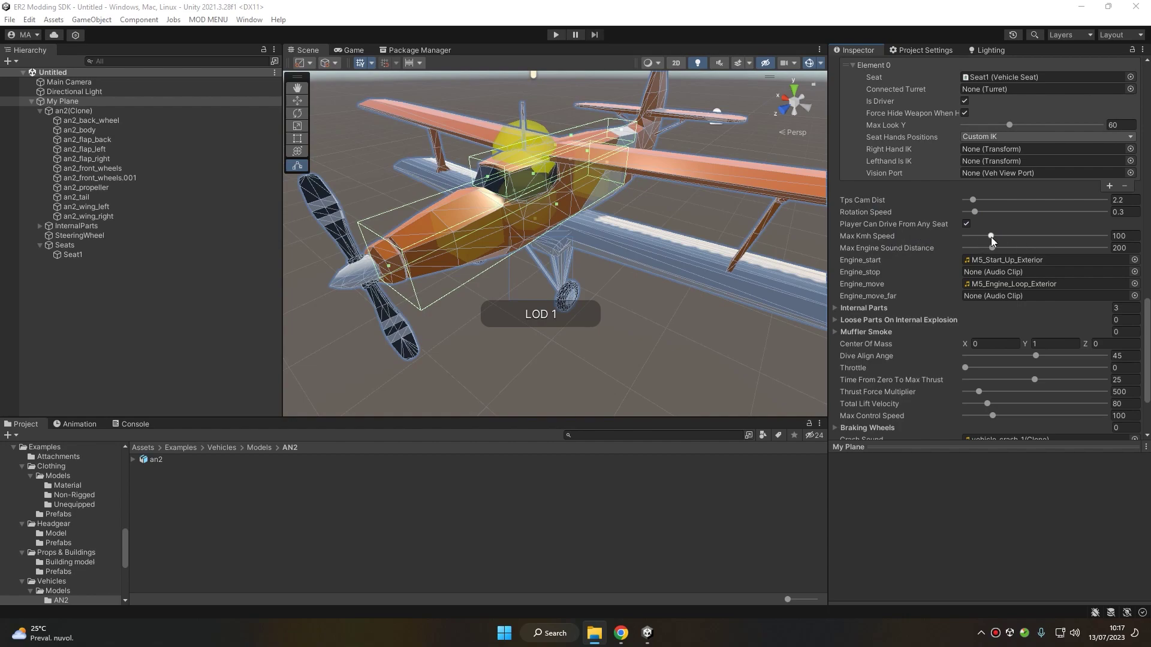
scroll(990, 236, down, 3)
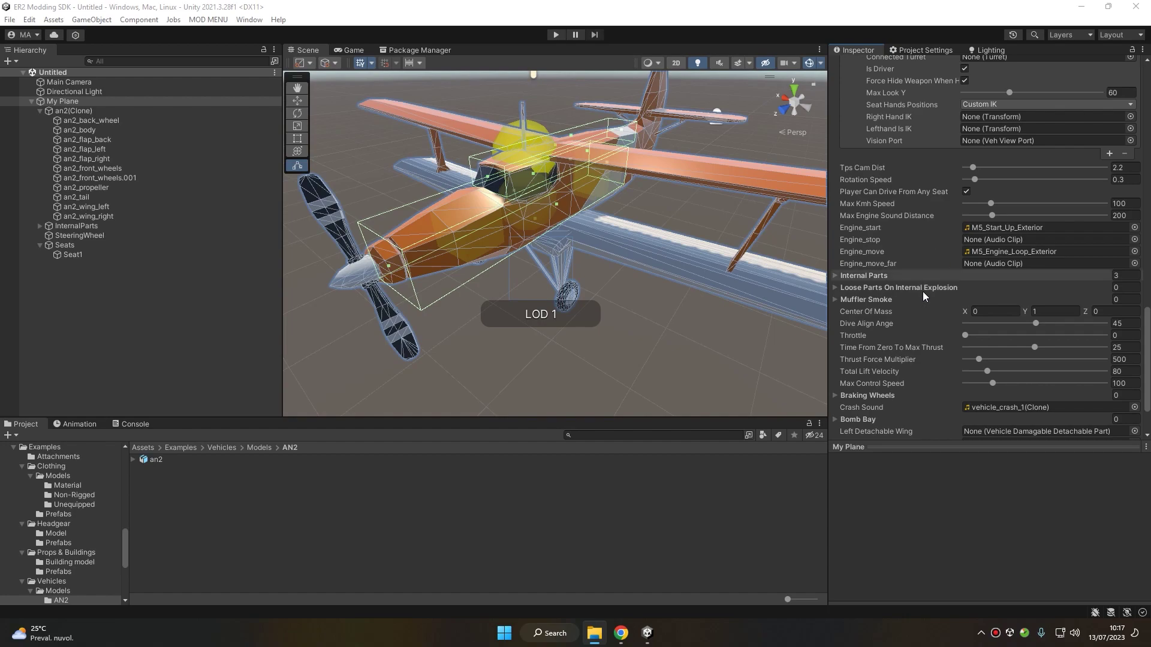
scroll(917, 296, down, 5)
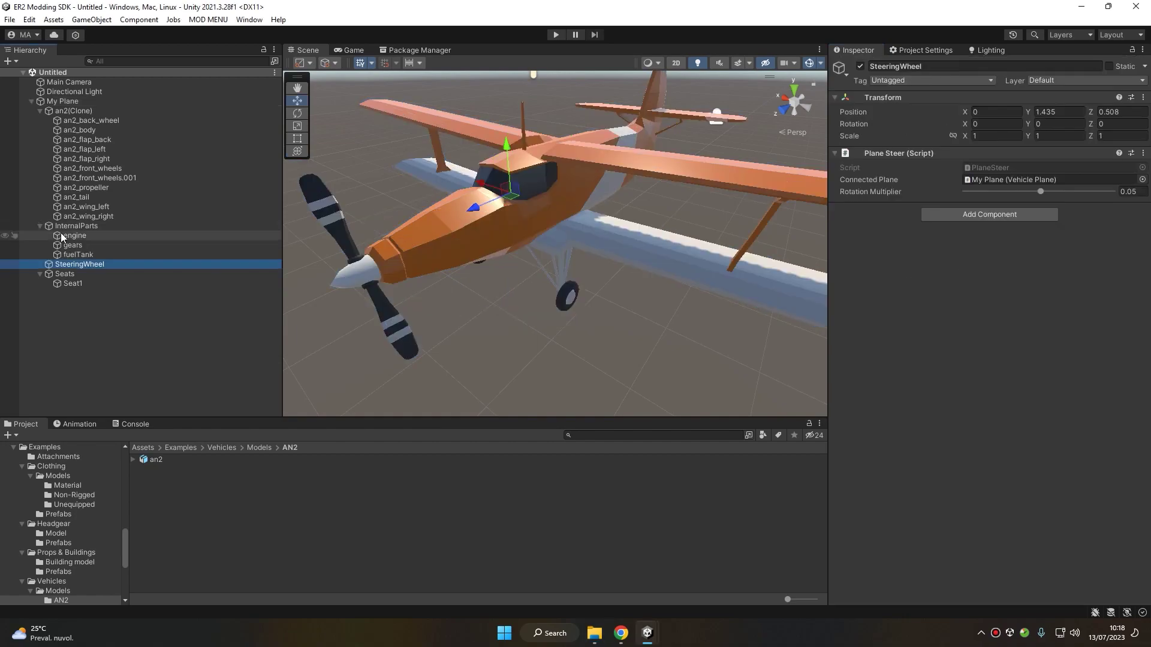
Examine the position and size of the engine, gears and fuelTank internal parts inside the fuselage
click(73, 235)
click(73, 245)
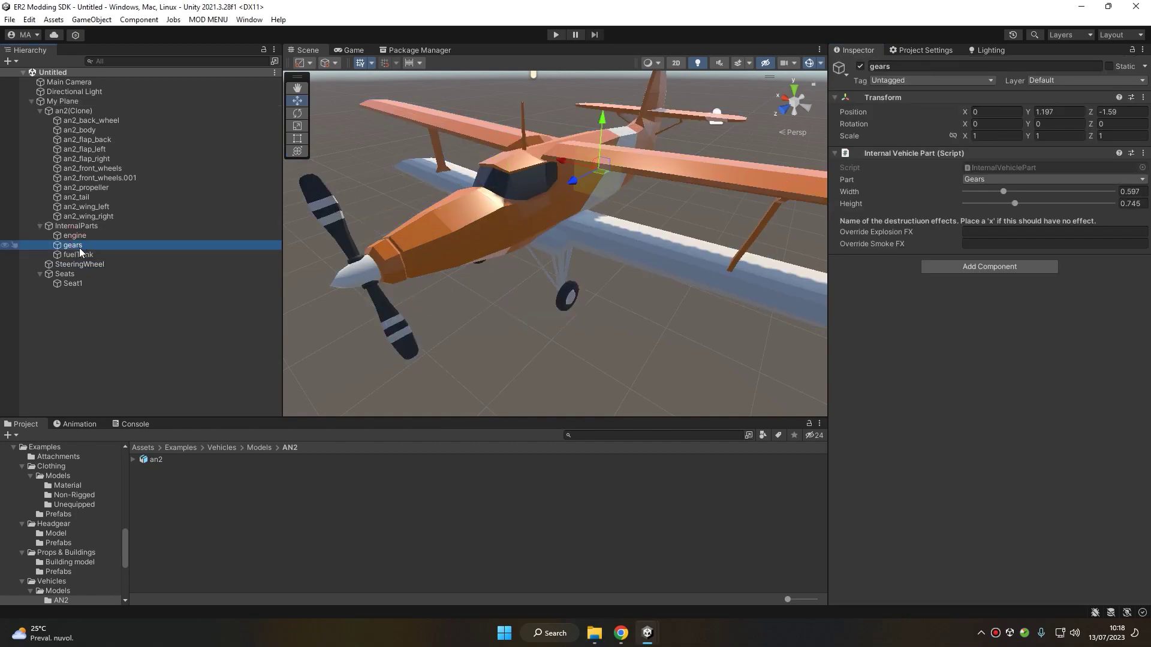
click(81, 255)
click(70, 236)
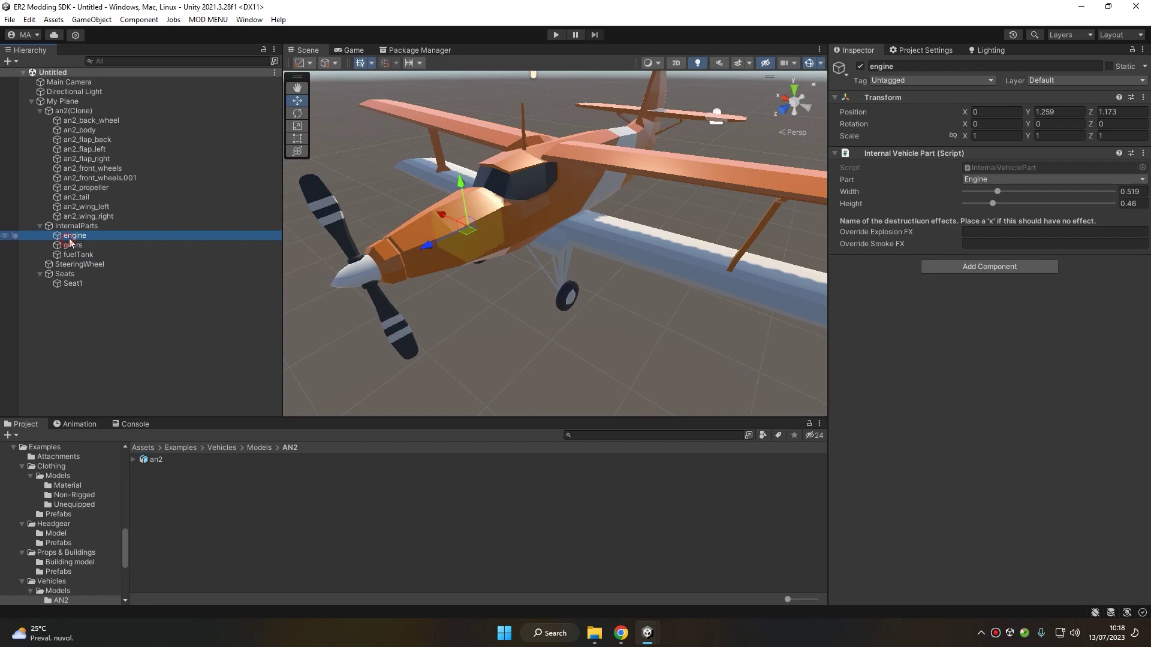
click(84, 246)
click(90, 264)
click(81, 255)
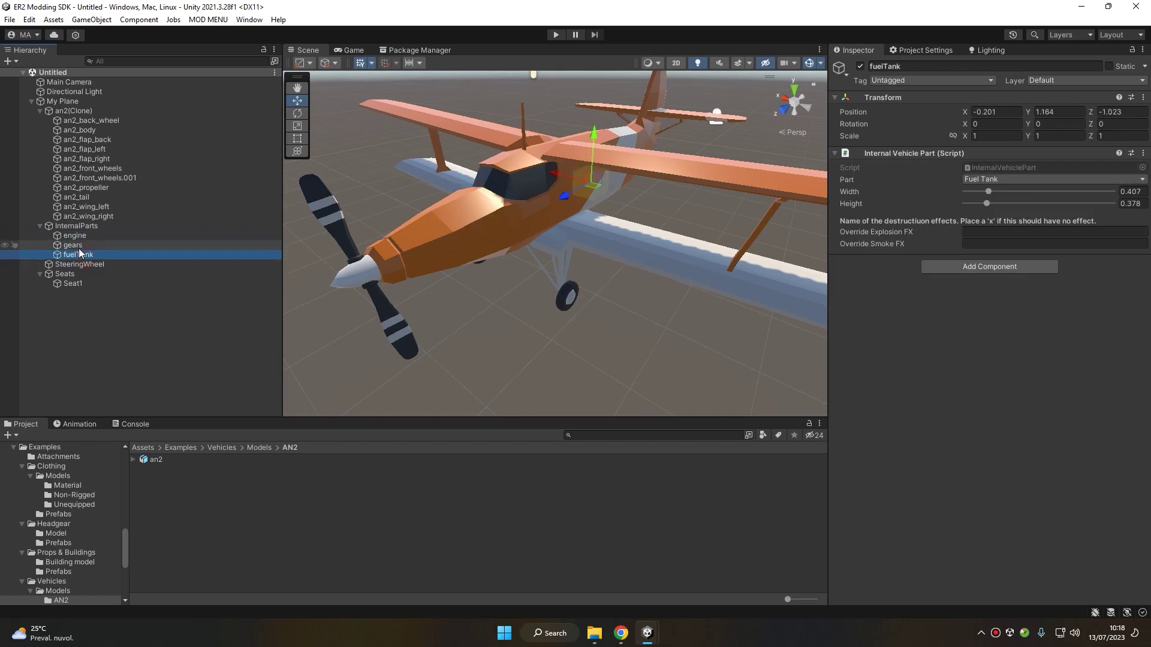
click(76, 246)
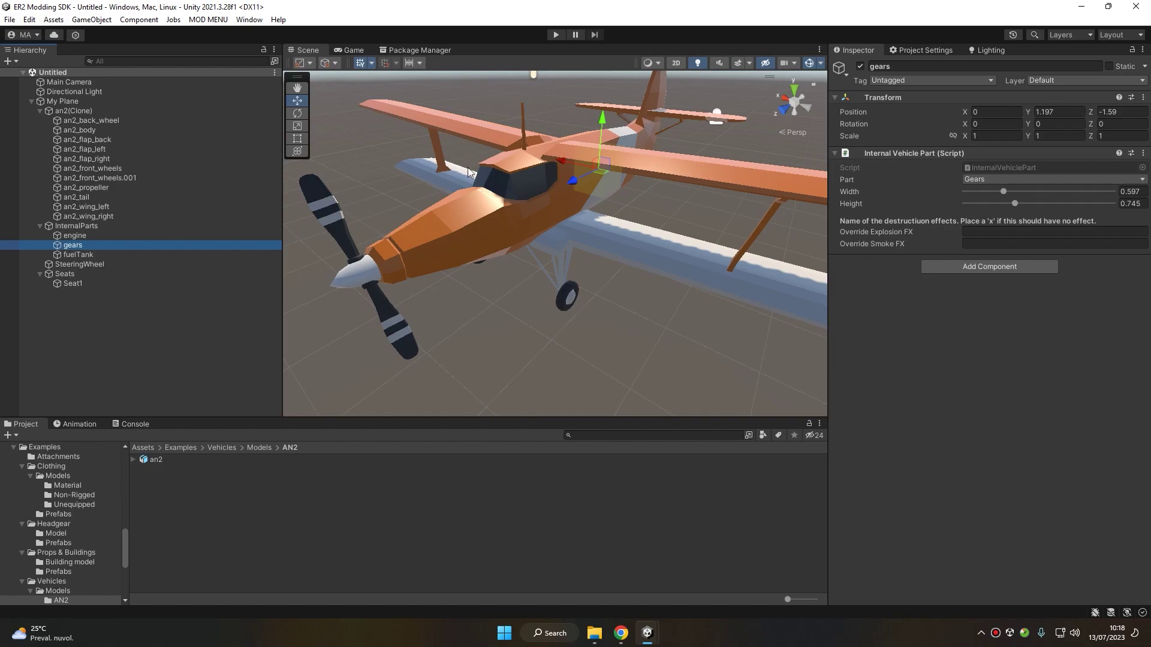
click(75, 235)
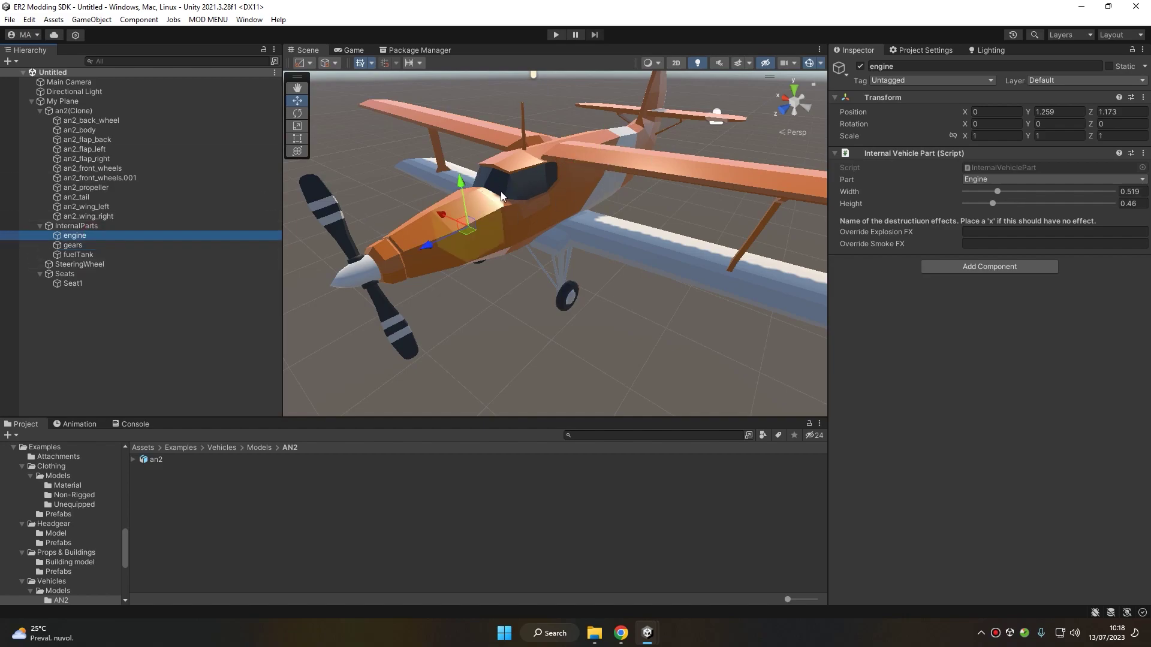
click(136, 294)
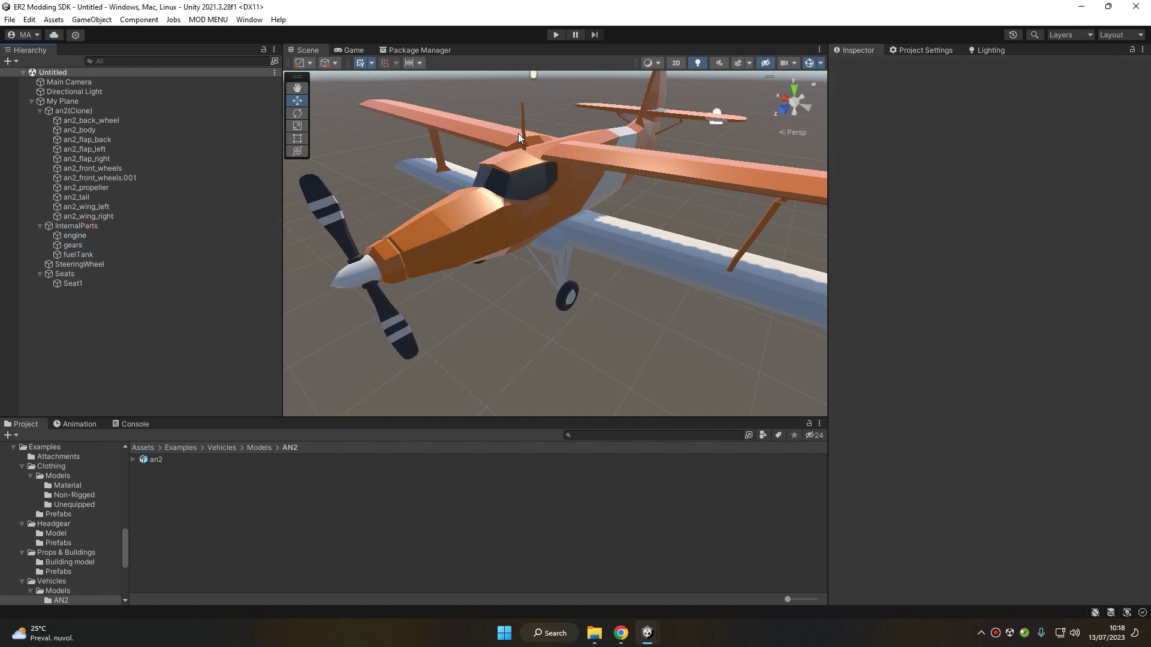
Inspect the an2 model's left wing, right wing and tail in the scene to check that they are separate meshes
middle_drag(520, 119, 456, 191)
click(655, 284)
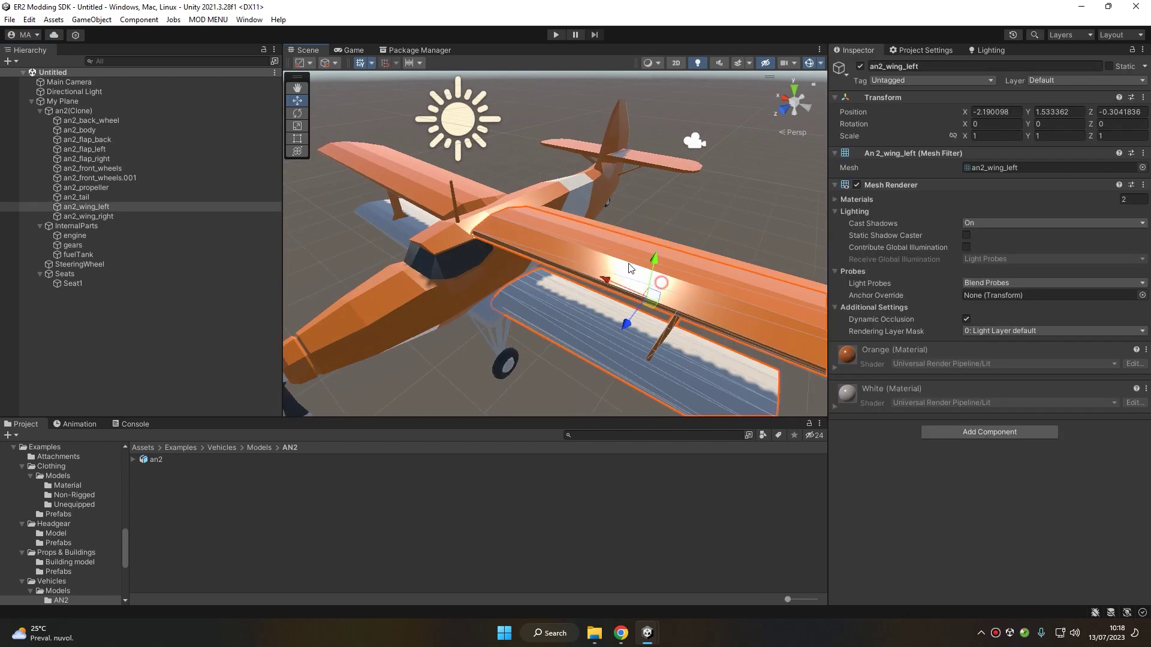
click(400, 169)
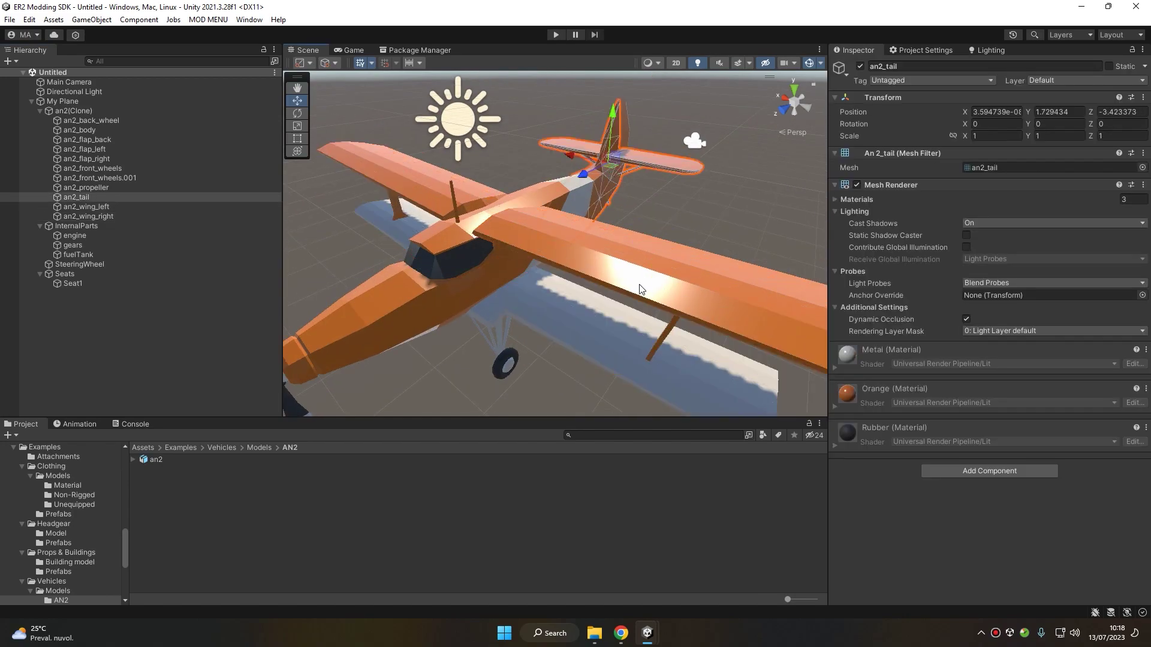
click(641, 287)
click(386, 163)
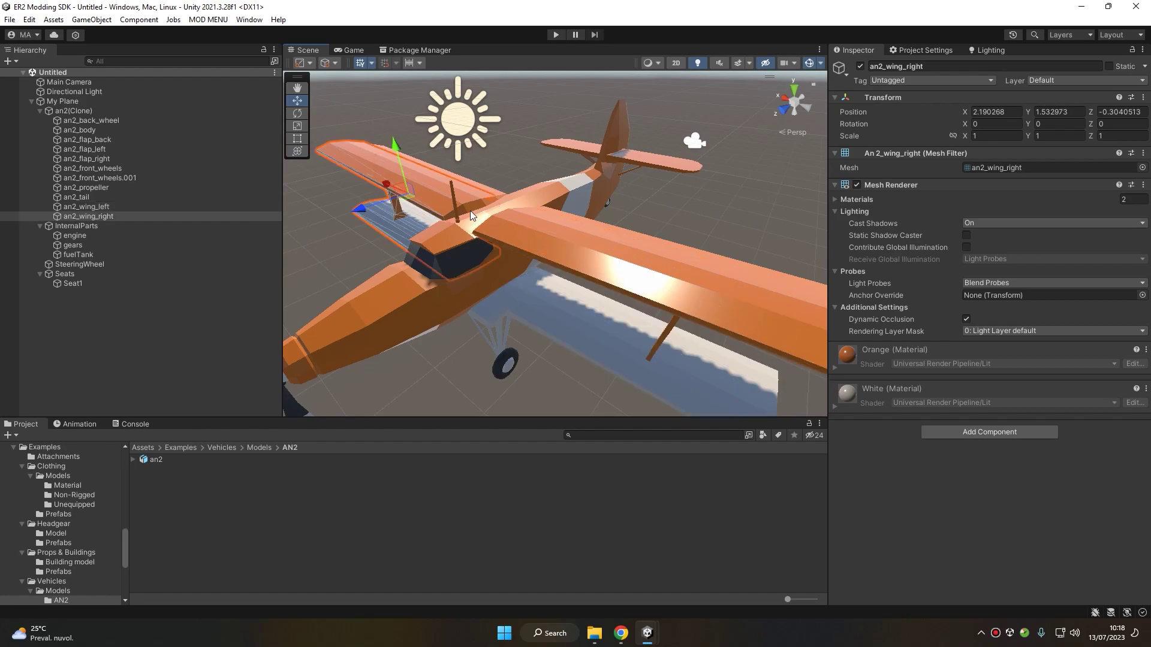
click(508, 219)
click(375, 156)
click(627, 276)
click(592, 164)
click(361, 153)
click(695, 312)
scroll(580, 261, down, 3)
click(418, 181)
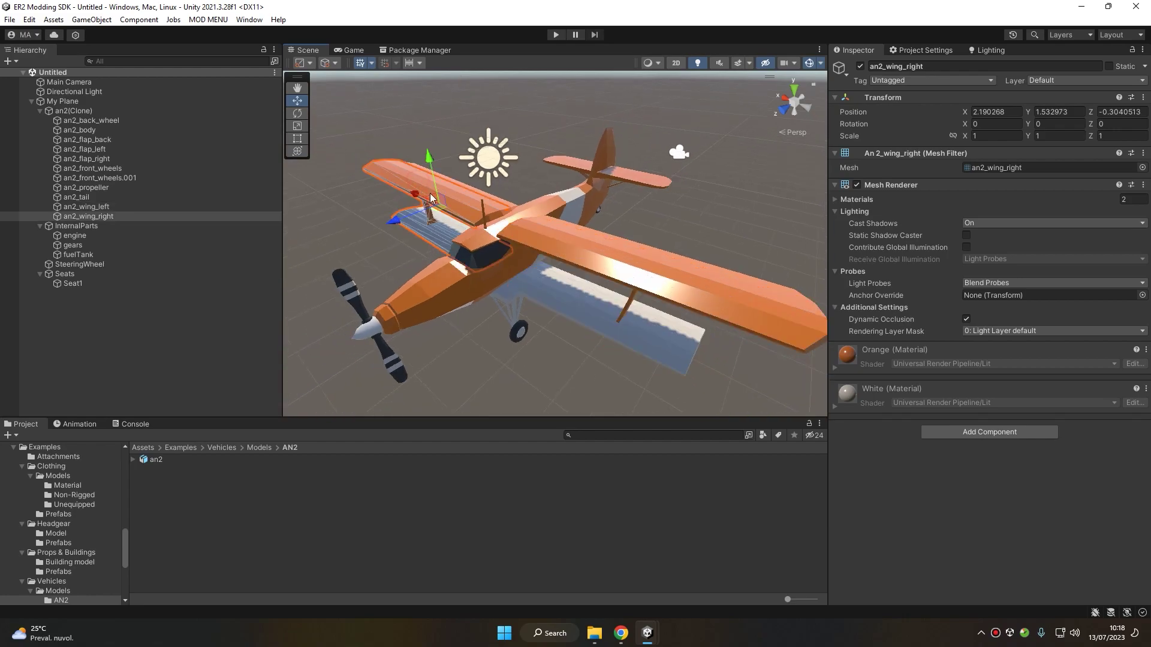
click(671, 282)
click(406, 183)
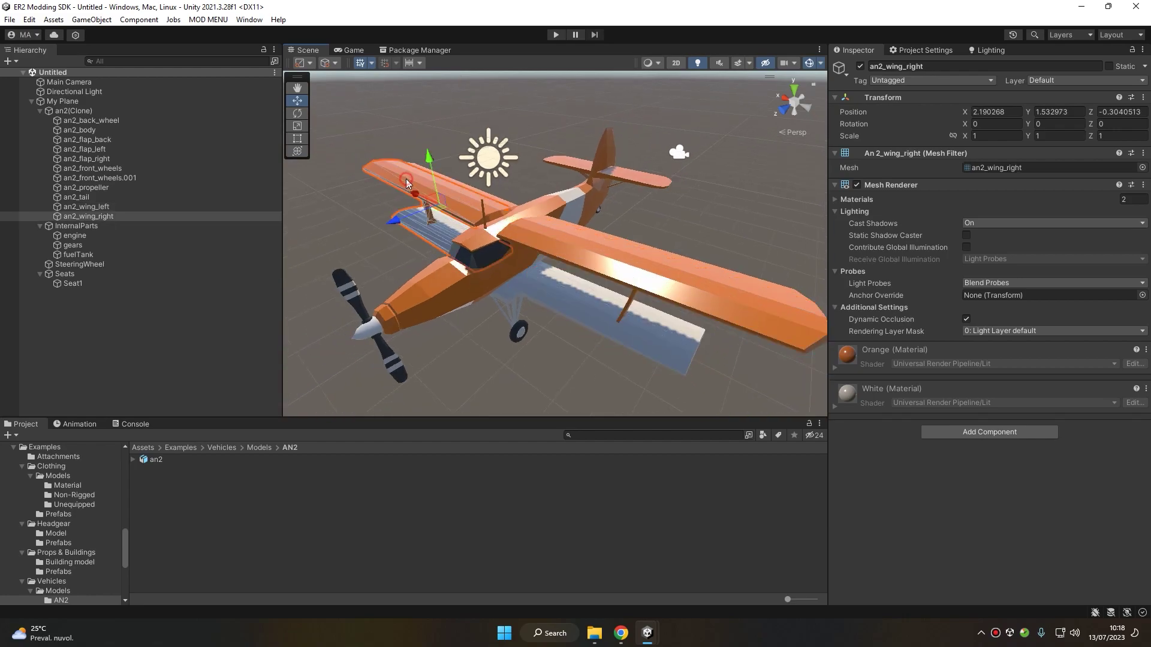
click(646, 282)
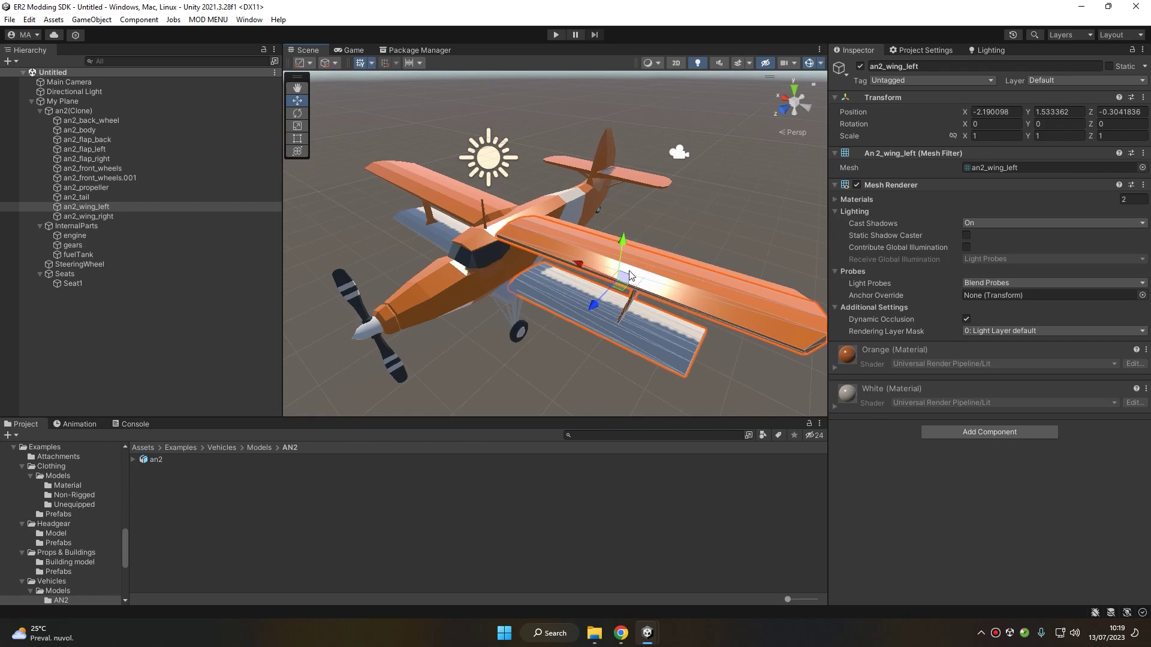
click(452, 204)
Make an2_tail a detachable Tail part using the ER2 MODS plane options
click(610, 177)
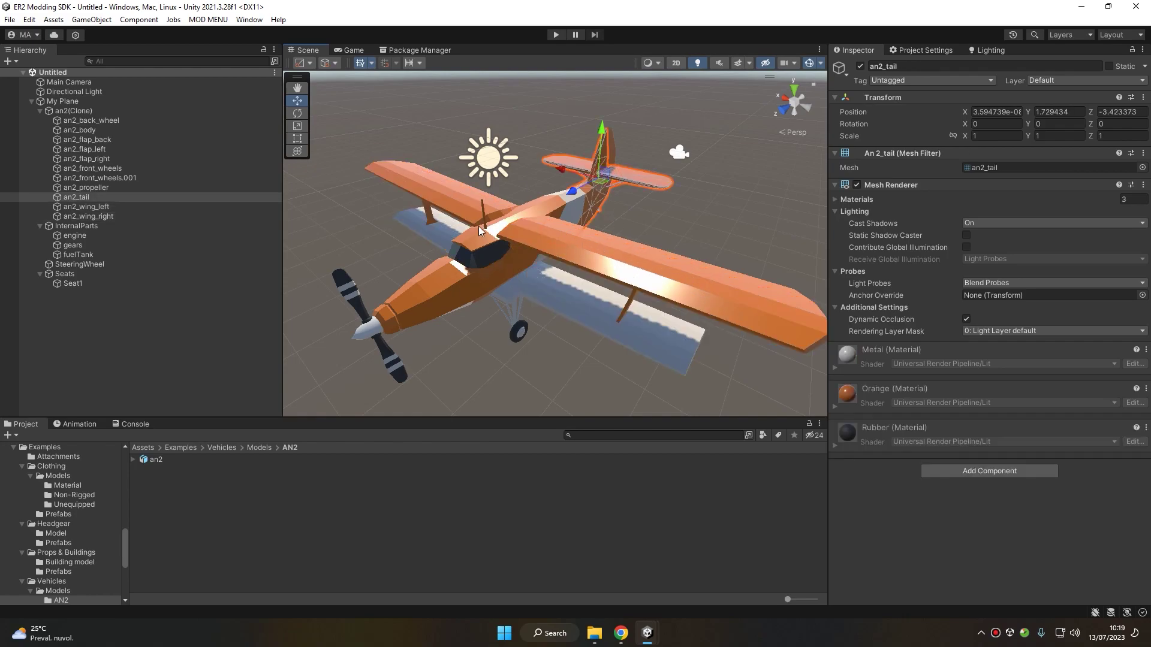
key(f)
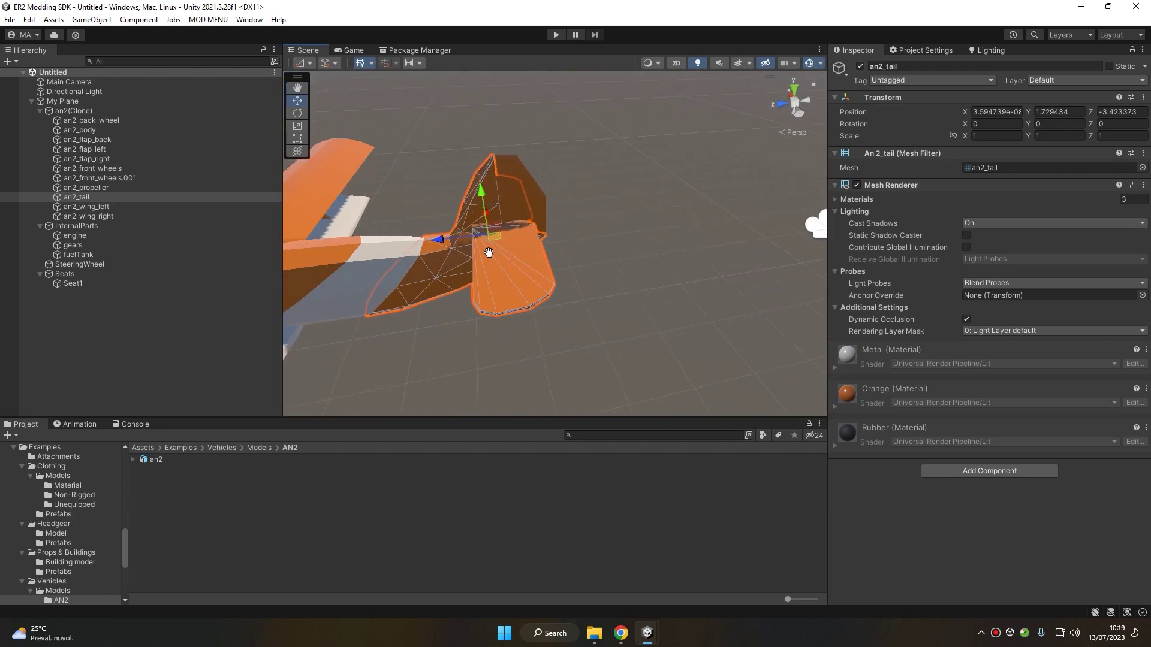
middle_drag(489, 252, 591, 244)
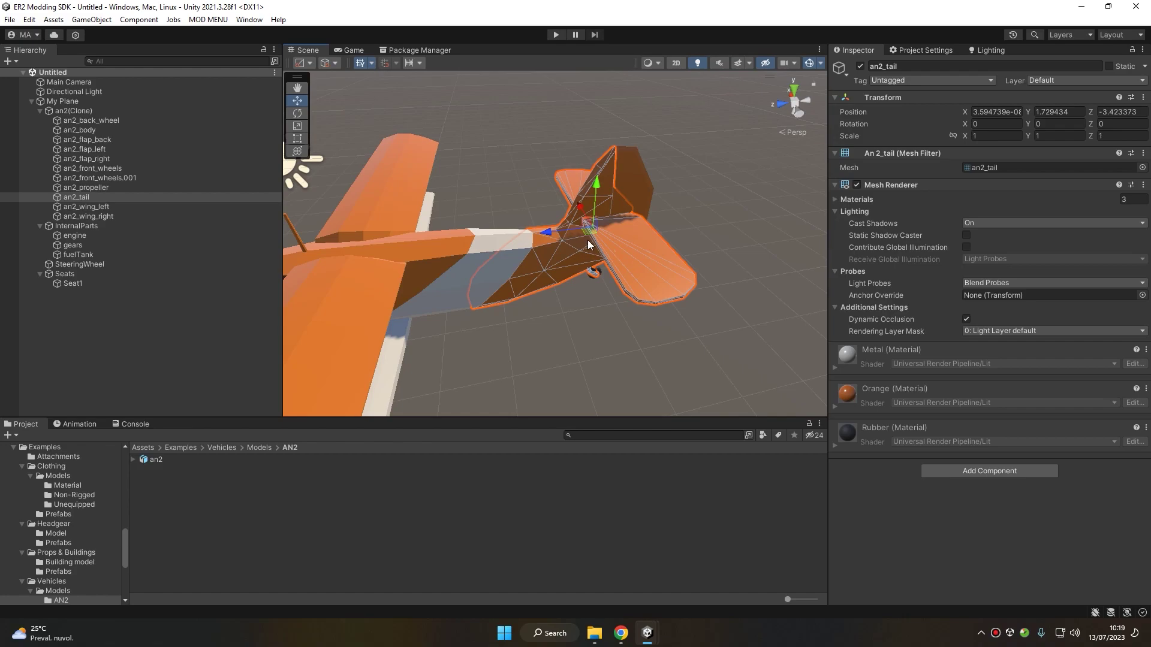
right_drag(614, 311, 620, 316)
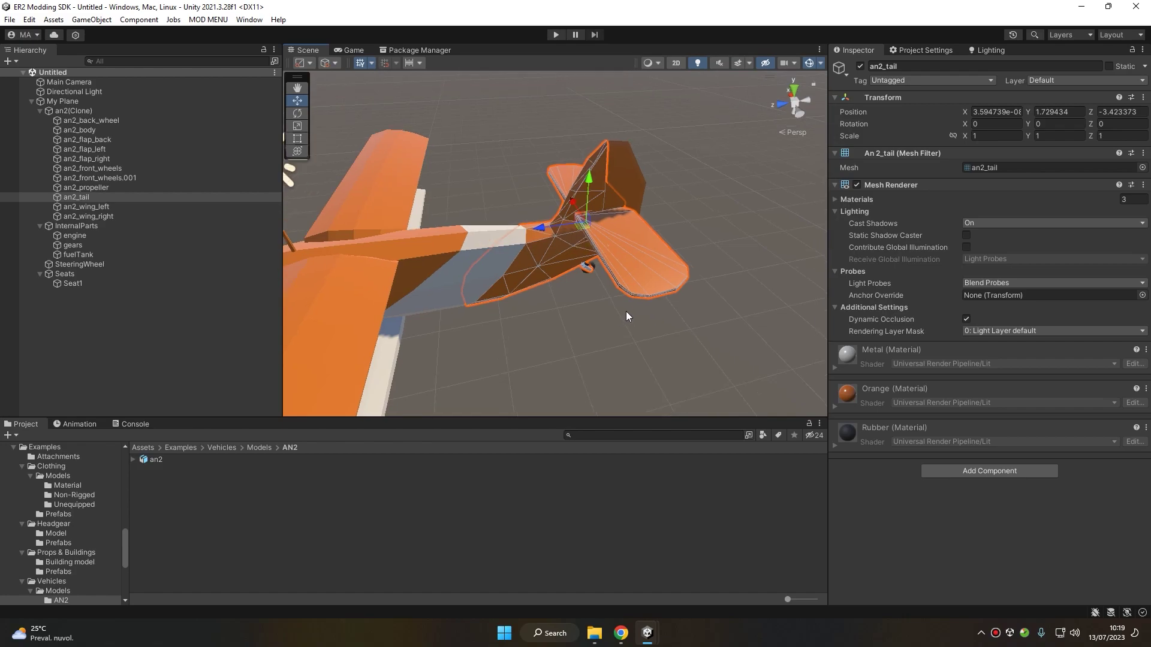
middle_drag(465, 272, 522, 258)
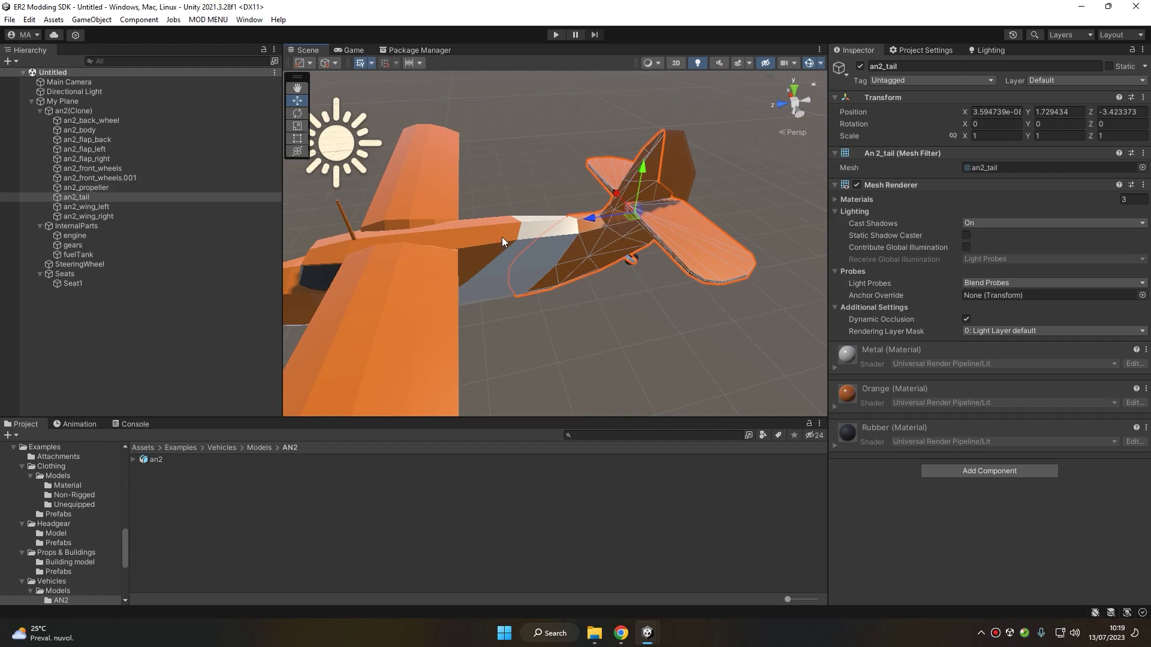
right_click(93, 200)
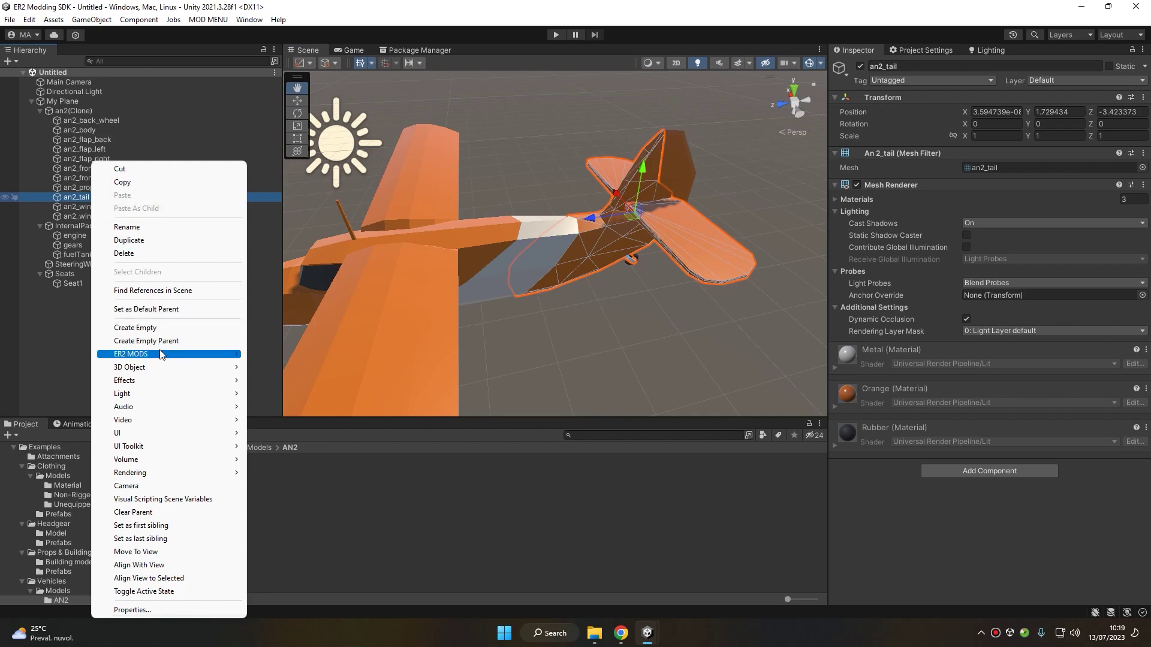
mouse_move(161, 354)
mouse_move(292, 436)
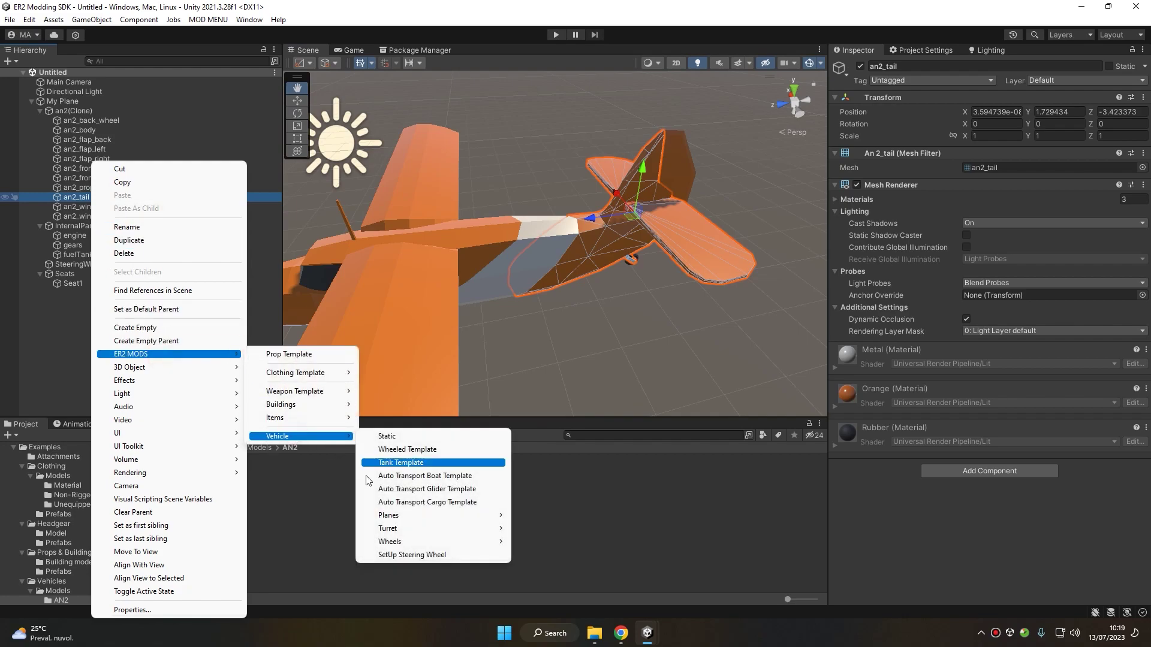
mouse_move(419, 521)
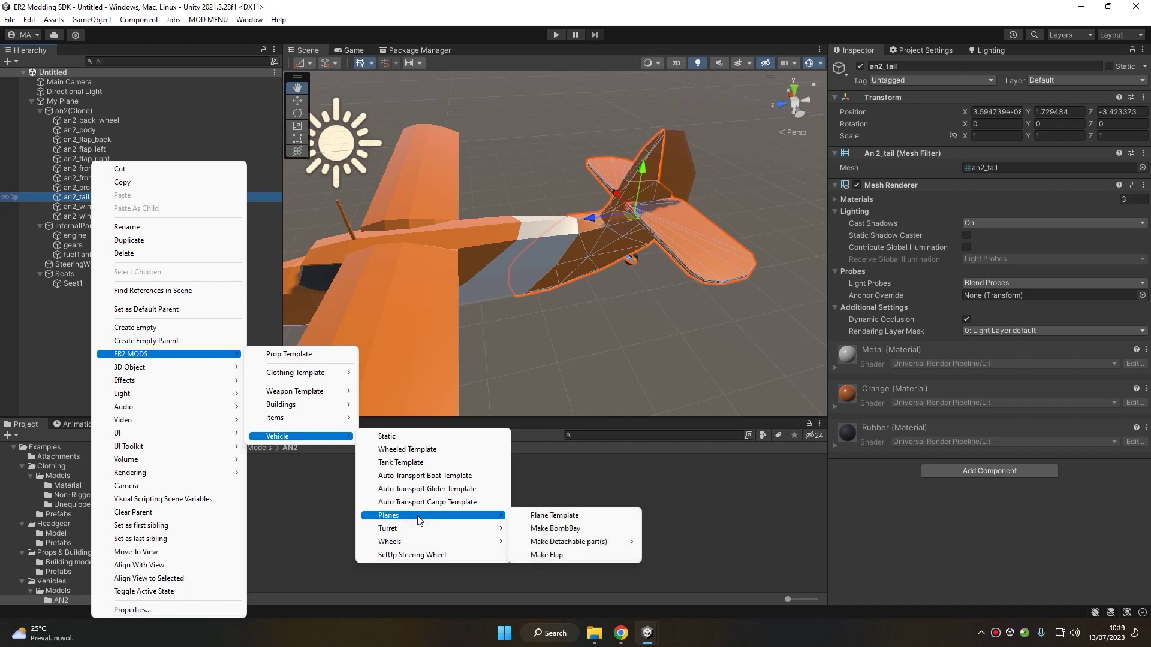
mouse_move(551, 542)
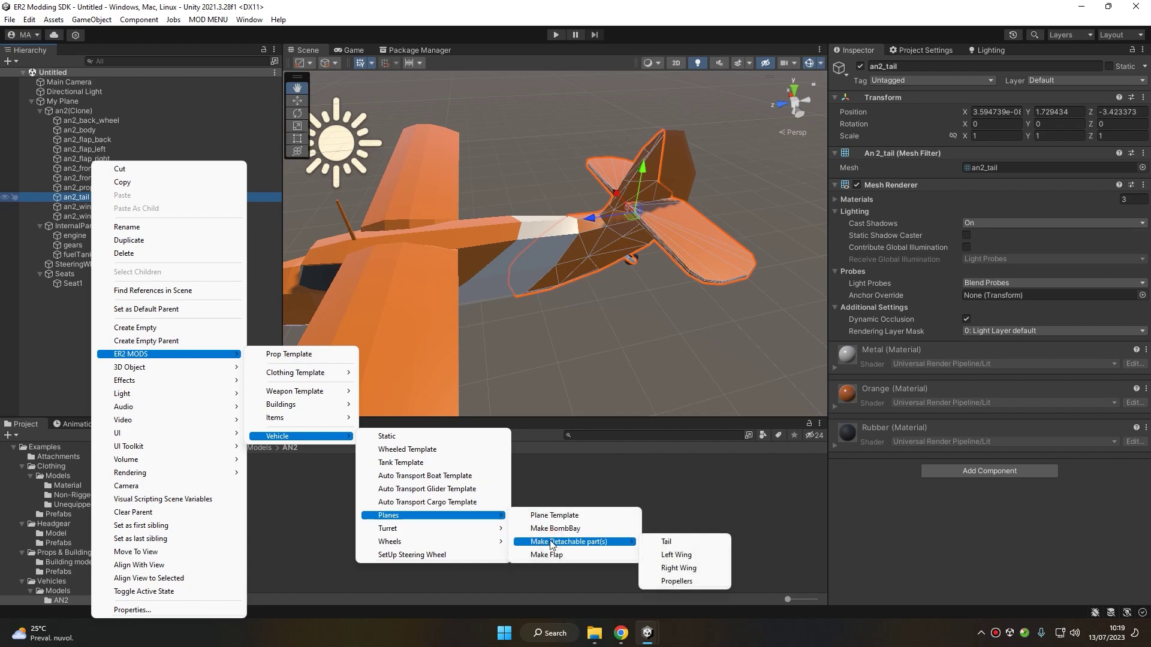
click(685, 542)
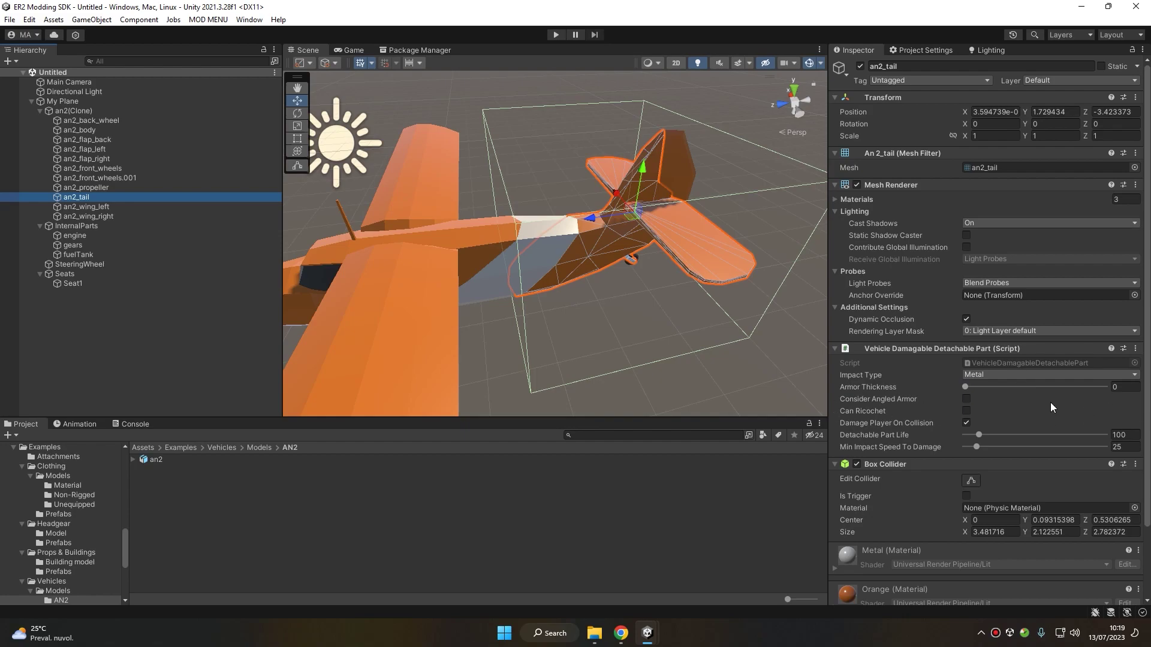
Expand the Detachable Tails list in My Plane's Vehicle Plane script to check its assigned part
click(62, 101)
scroll(951, 311, down, 10)
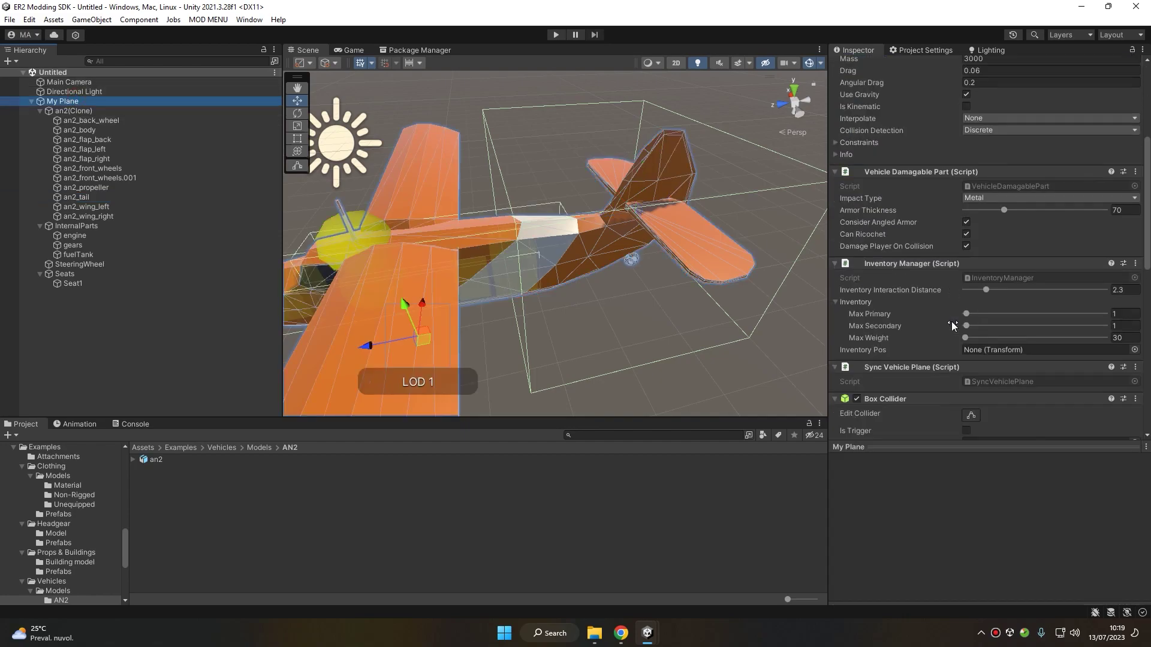
scroll(951, 310, down, 10)
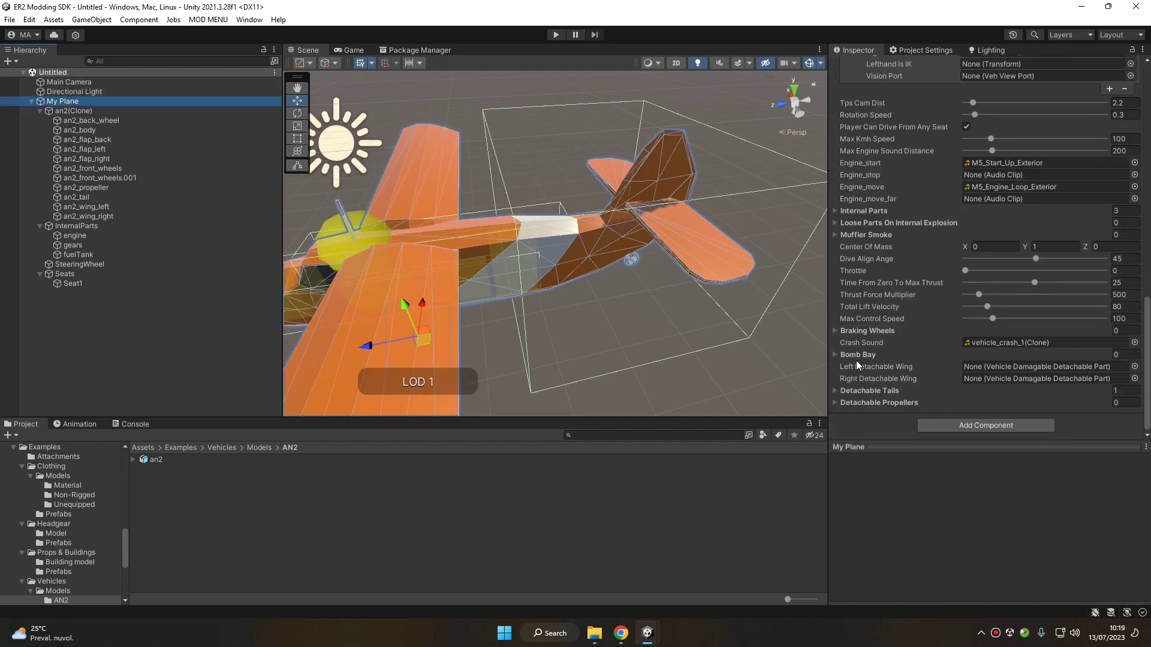
click(863, 390)
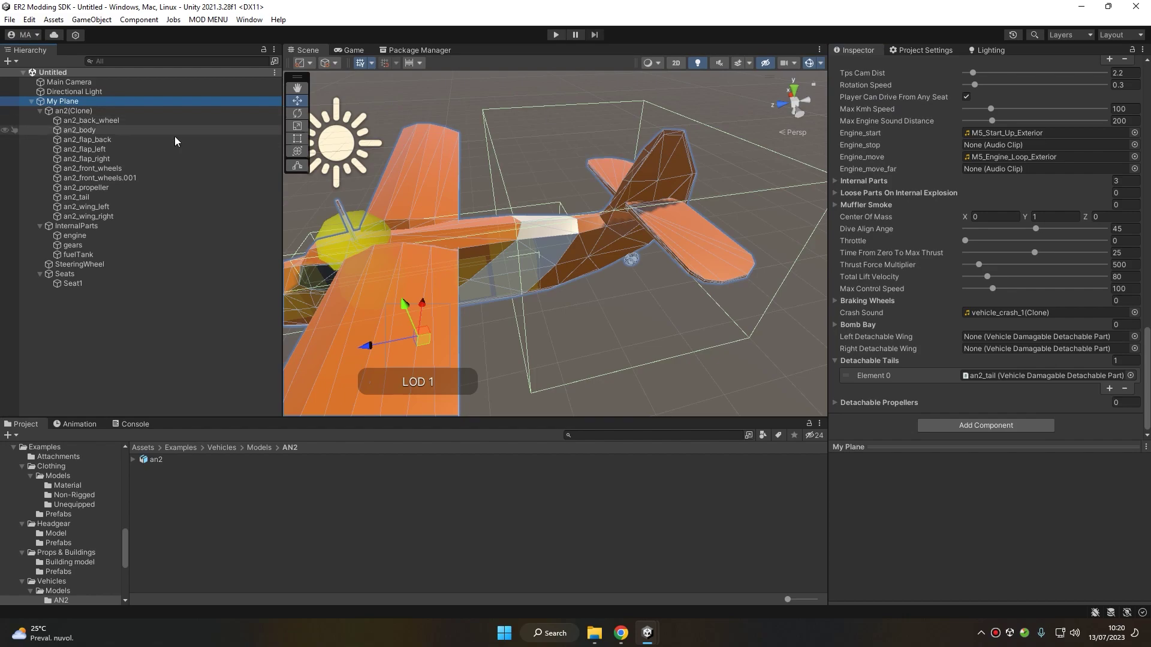
Narrow an2_tail's Box Collider from both sides to a width of about 0.36, fitting it around the rear fuselage
click(671, 211)
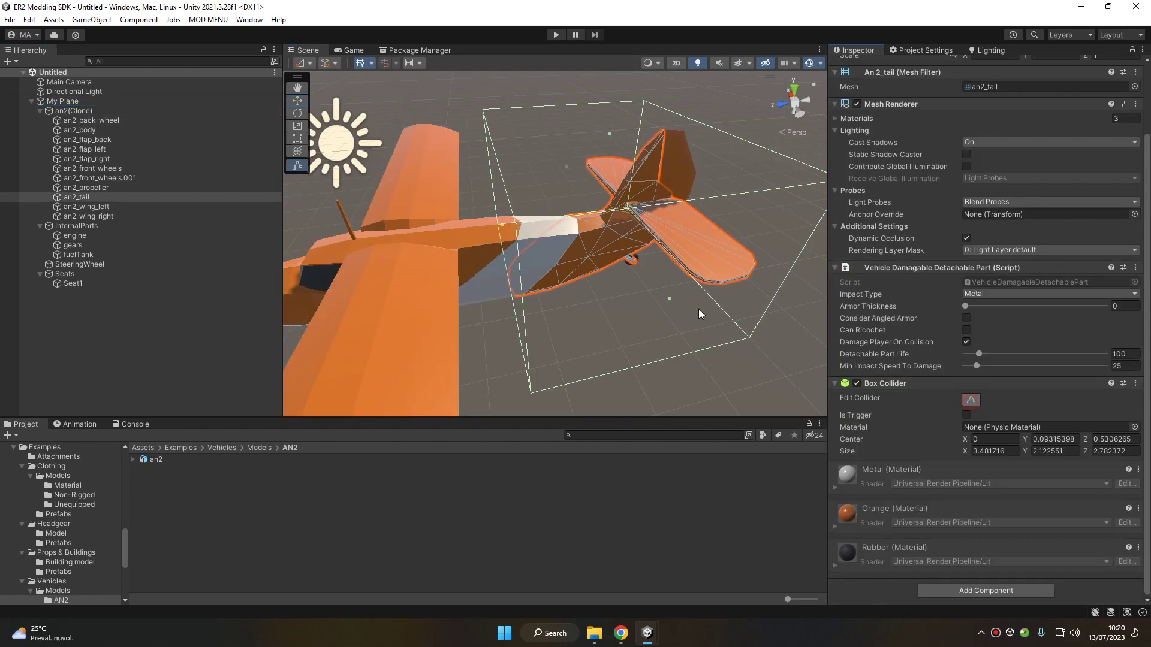
alt+drag(698, 308, 631, 324)
middle_drag(732, 326, 692, 311)
drag(714, 335, 622, 268)
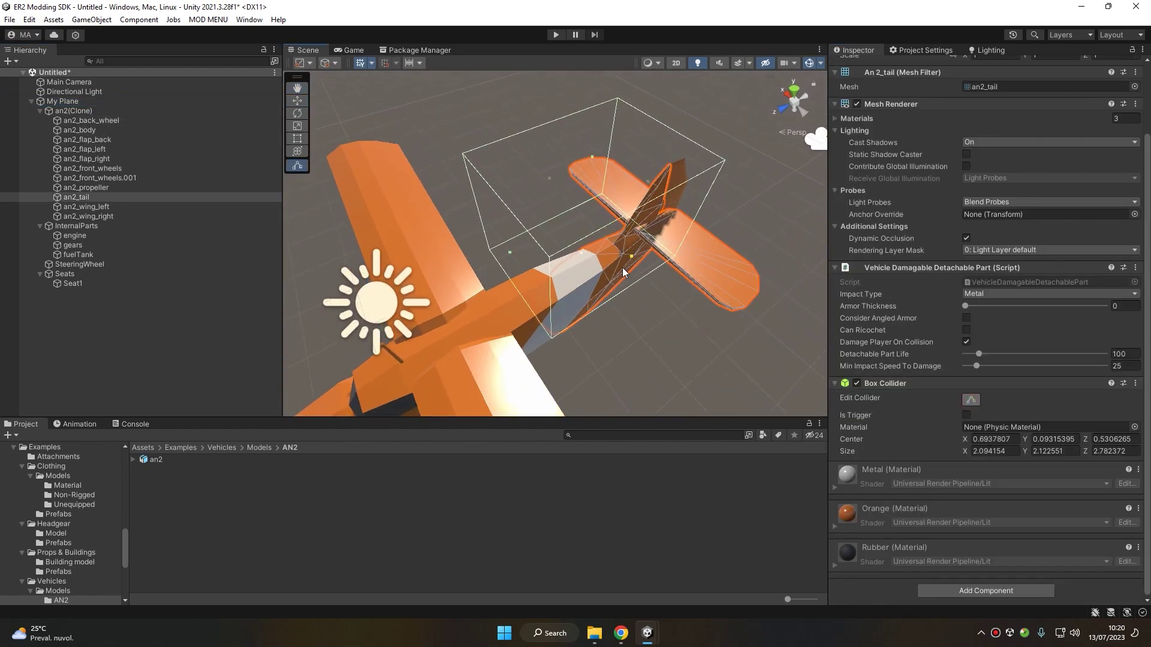
drag(550, 177, 609, 231)
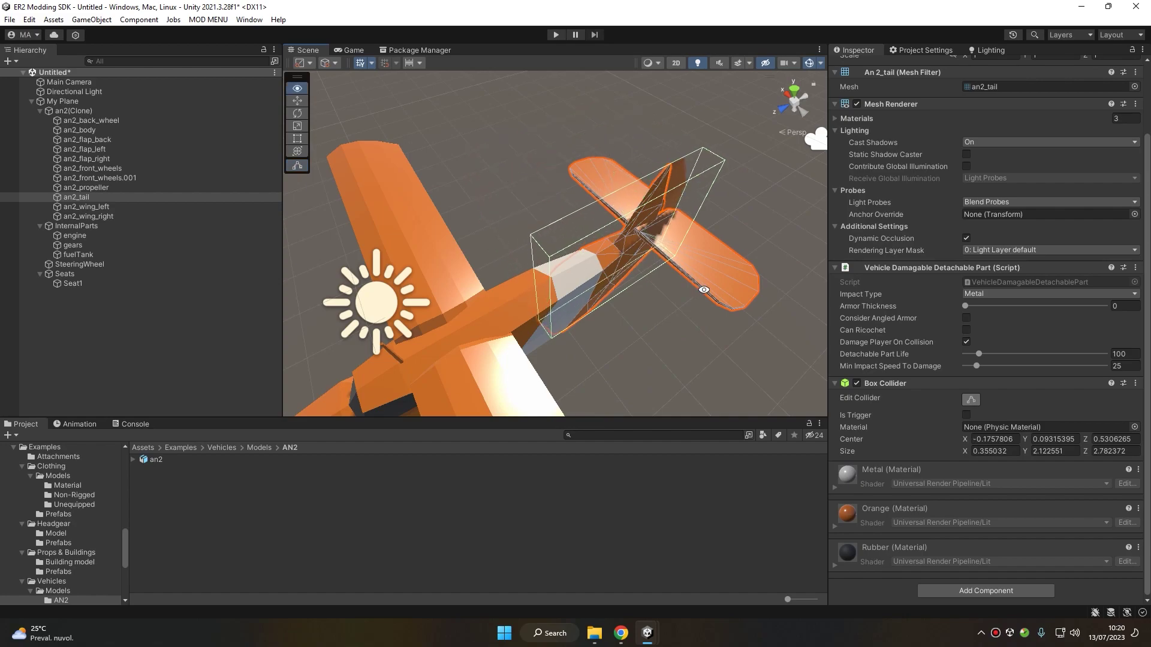
Reduce an2_tail's Box Collider to about 0.79 high and 1.88 long, around the rear fuselage below the fin
alt+drag(704, 287, 586, 149)
middle_drag(585, 150, 627, 228)
drag(605, 186, 612, 246)
alt+drag(611, 246, 573, 265)
drag(647, 241, 602, 249)
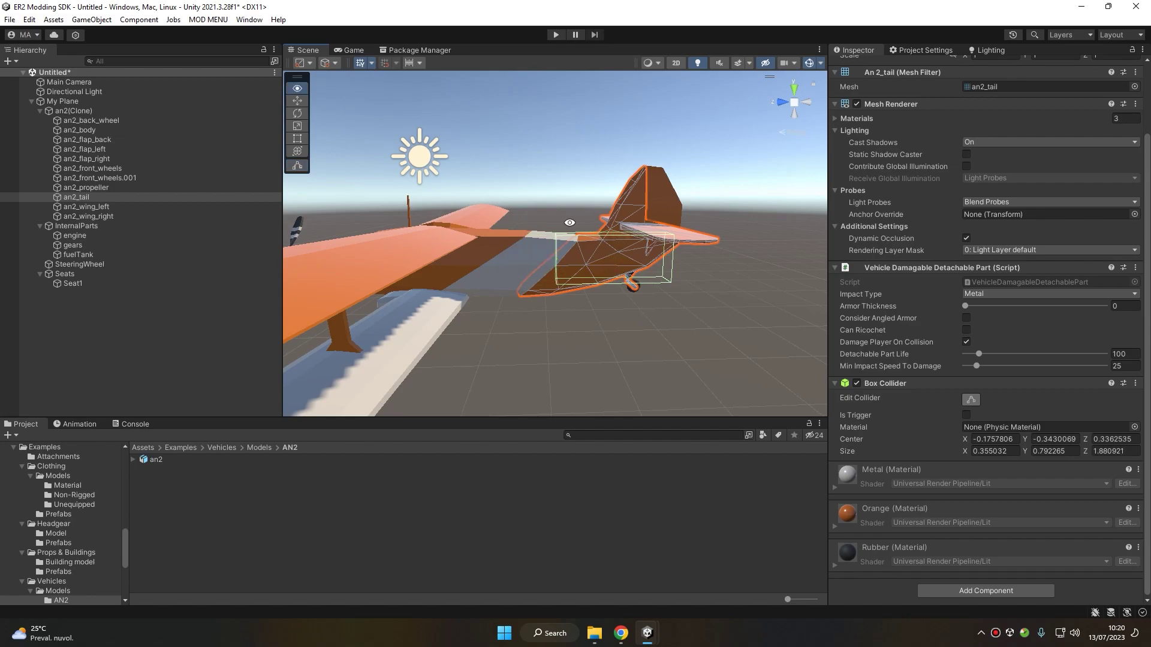
Add a second Box Collider to an2_tail and fit it around the vertical fin, about 0.15 x 1.15 x 0.75
scroll(571, 223, up, 5)
middle_drag(601, 222, 582, 217)
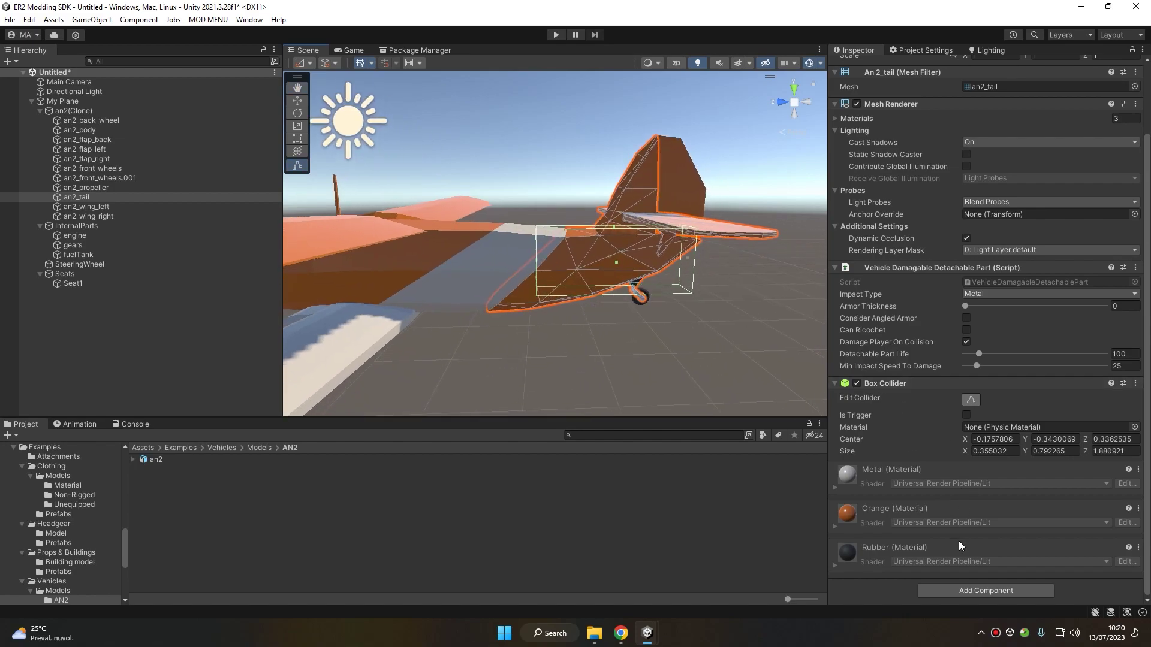
click(1002, 592)
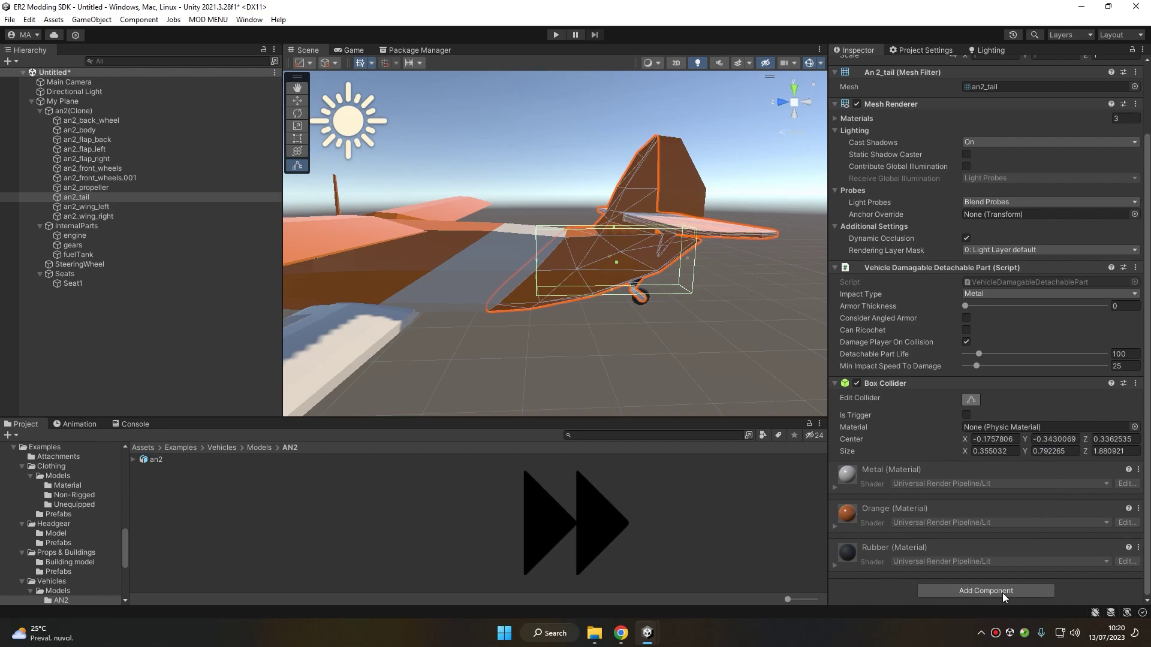
key(Return)
alt+drag(491, 270, 689, 395)
drag(728, 288, 627, 259)
drag(530, 235, 609, 257)
alt+drag(665, 348, 633, 211)
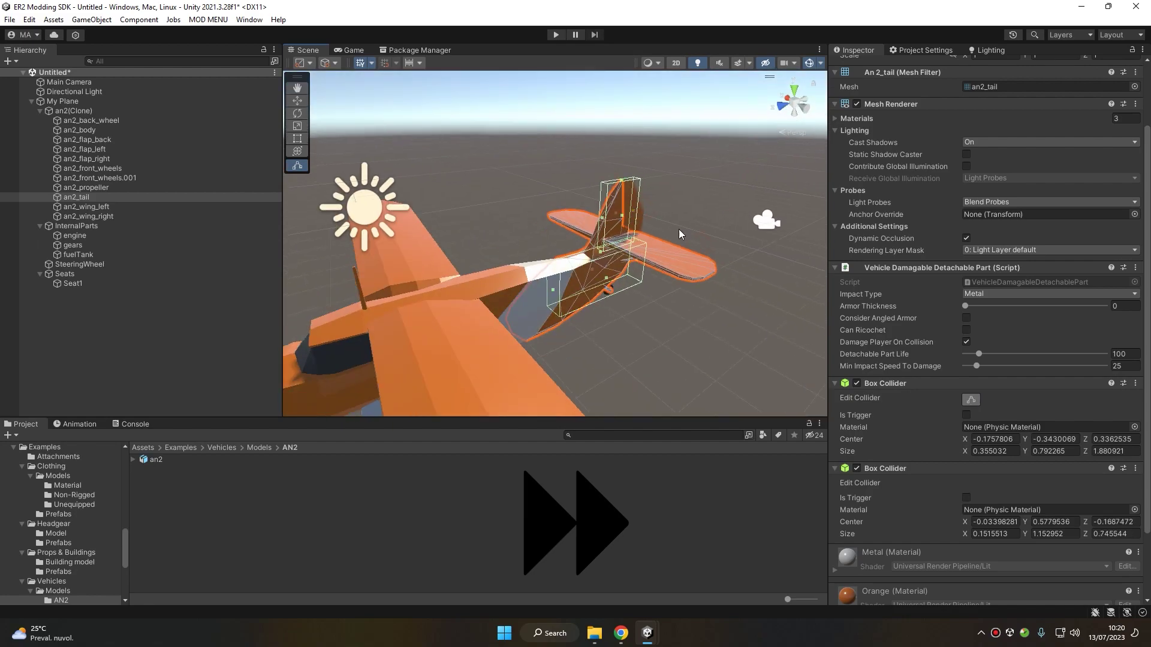
Duplicate the fin's Box Collider on an2_tail and widen one of the two to 2.8 along X, across the horizontal stabilizer
scroll(983, 359, down, 3)
click(1135, 386)
click(1094, 457)
click(1135, 386)
click(1102, 471)
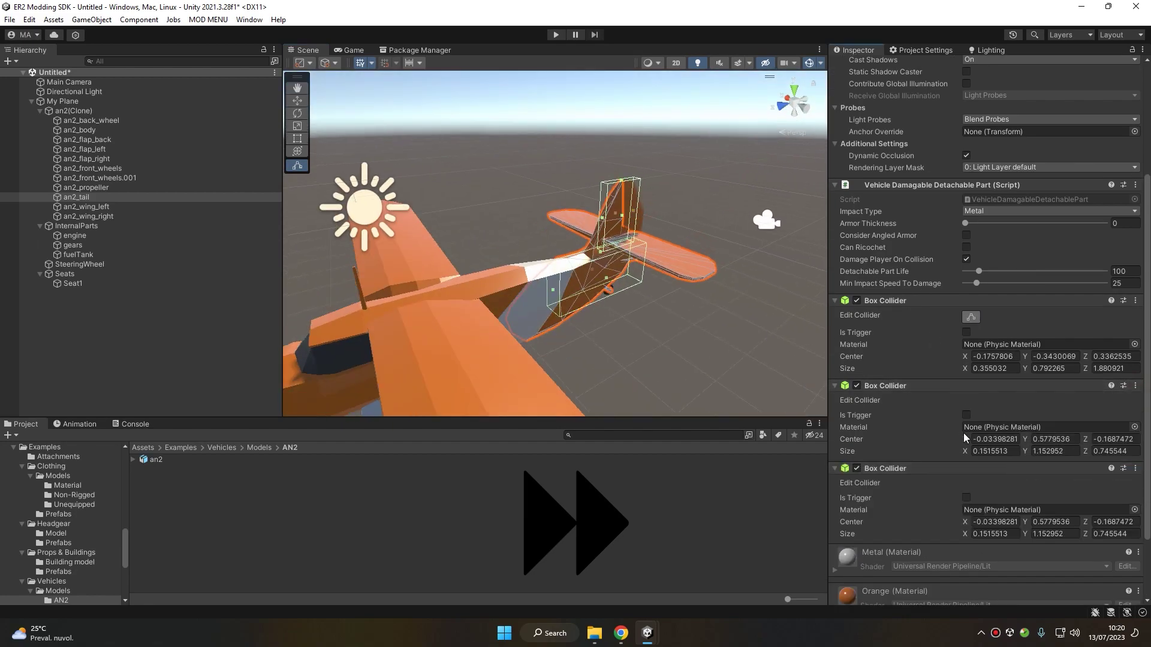
drag(965, 439, 1018, 454)
key(ctrl+z)
drag(621, 181, 620, 199)
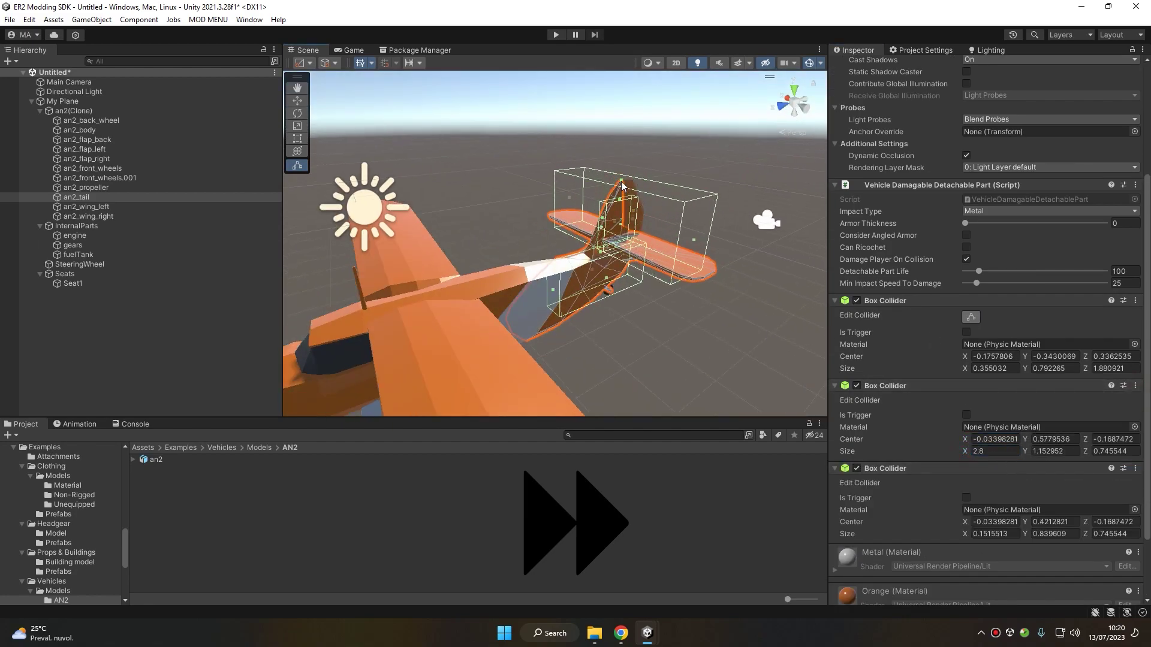
key(ctrl+z)
drag(1027, 522, 1021, 537)
key(ctrl+z)
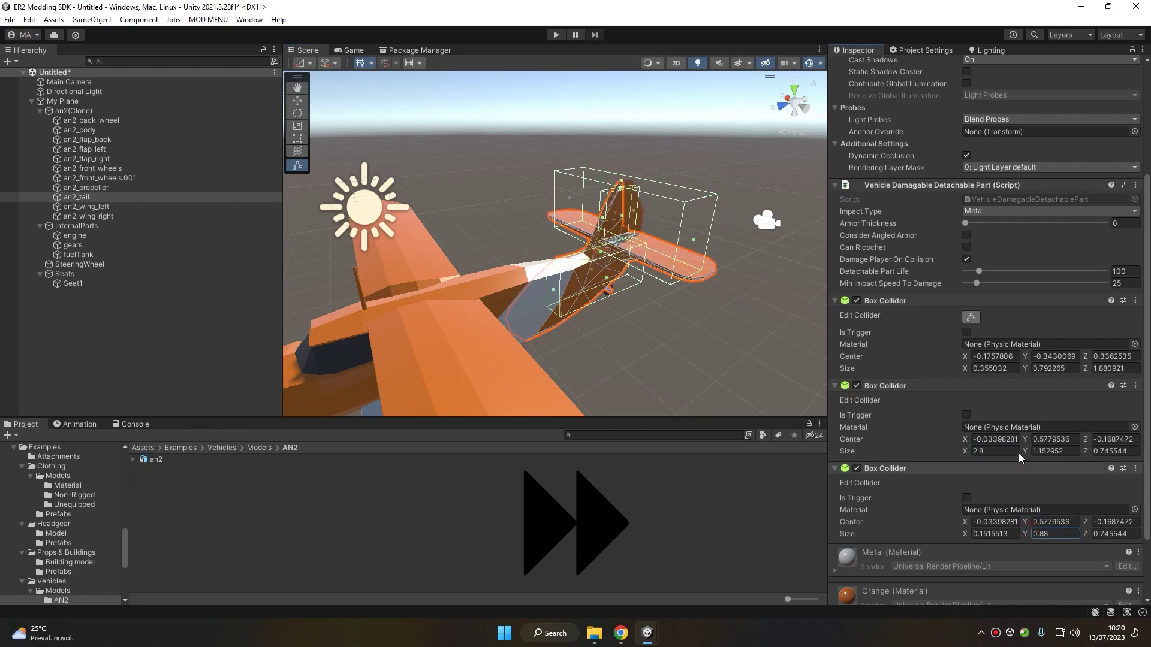
key(ctrl+z)
Flatten the widened Box Collider and fit it closely around the horizontal stabilizer of an2_tail
drag(1026, 440, 1018, 453)
drag(629, 200, 628, 235)
alt+drag(641, 257, 580, 248)
click(589, 225)
key(ctrl+z)
drag(409, 257, 399, 259)
Raise the underside of an2_tail's rear fuselage Box Collider so its height is about 0.71
alt+drag(468, 270, 603, 211)
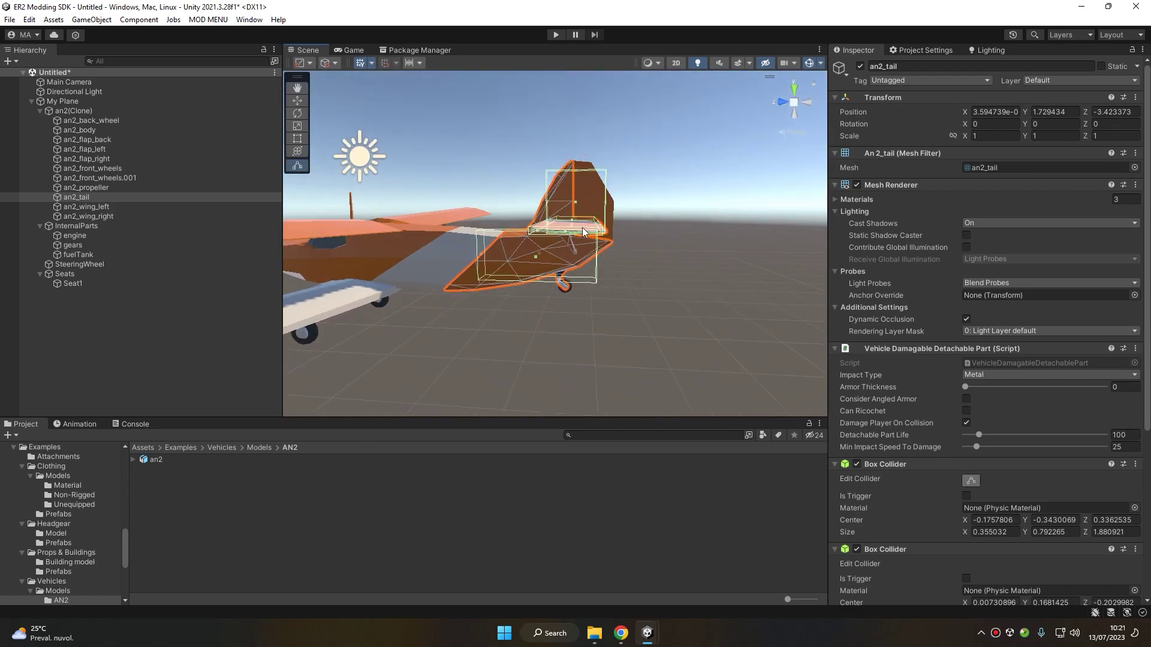
alt+drag(583, 234, 608, 233)
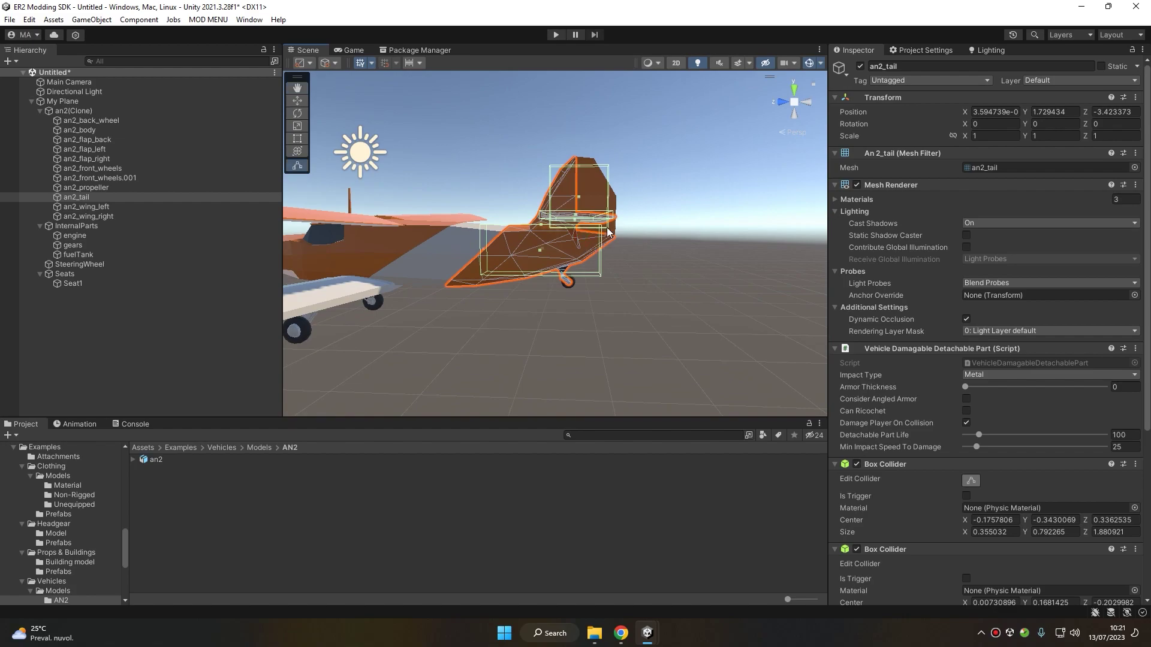
drag(539, 279, 594, 254)
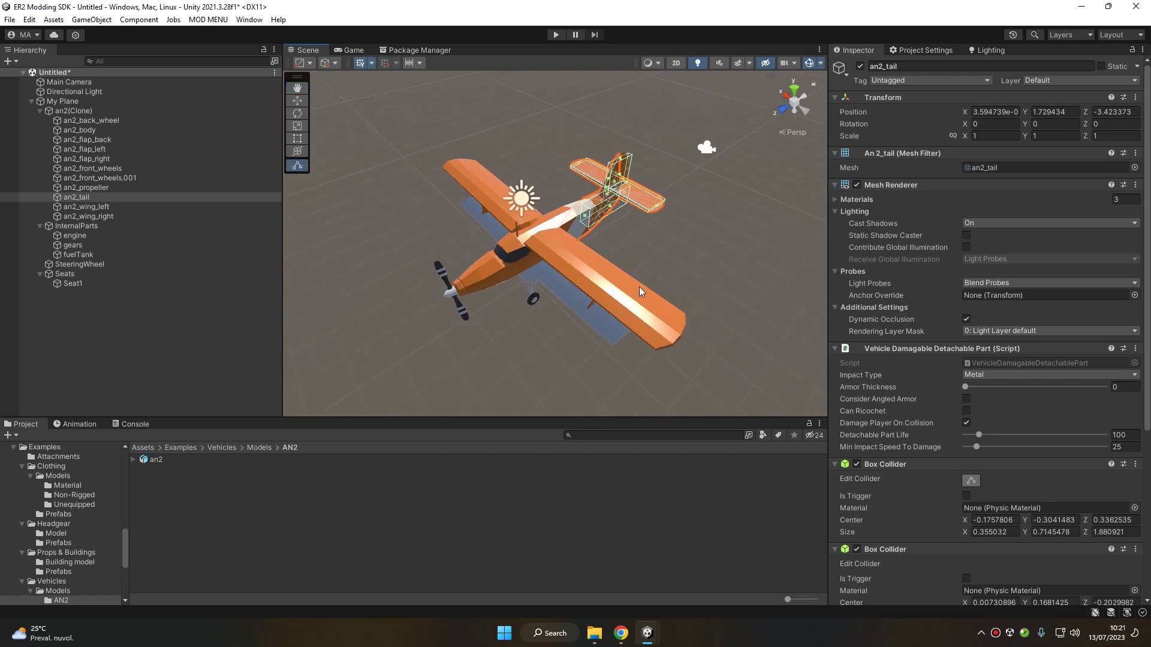
Make an2_wing_left a detachable Left Wing part using the ER2 MODS plane options
click(613, 276)
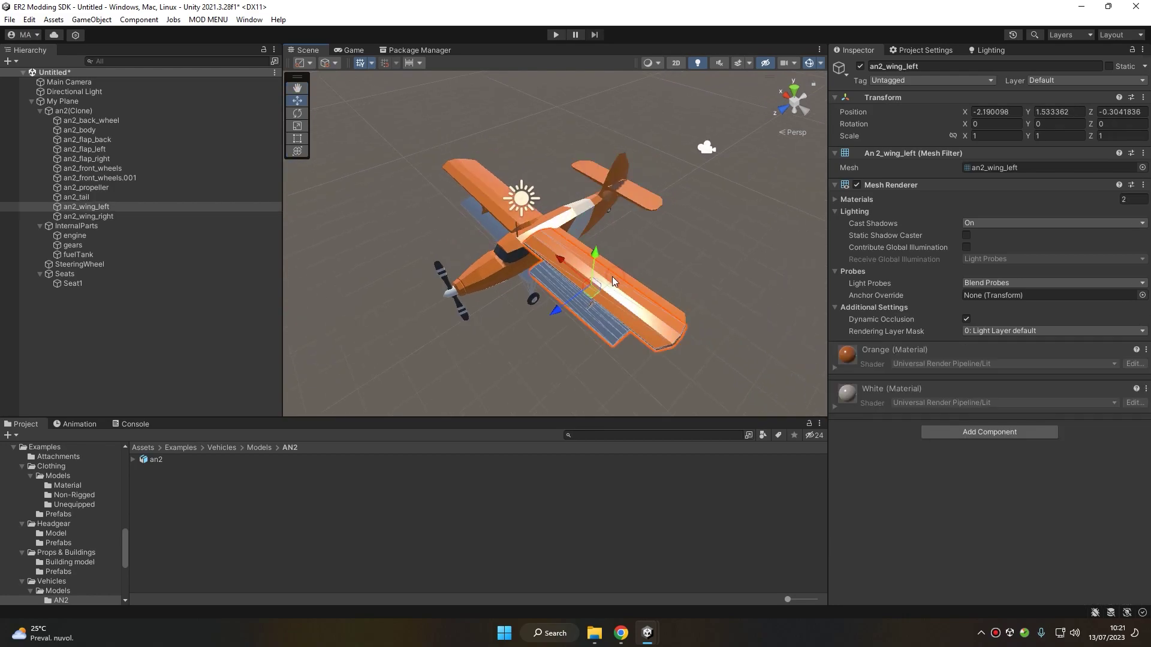
click(204, 197)
click(84, 206)
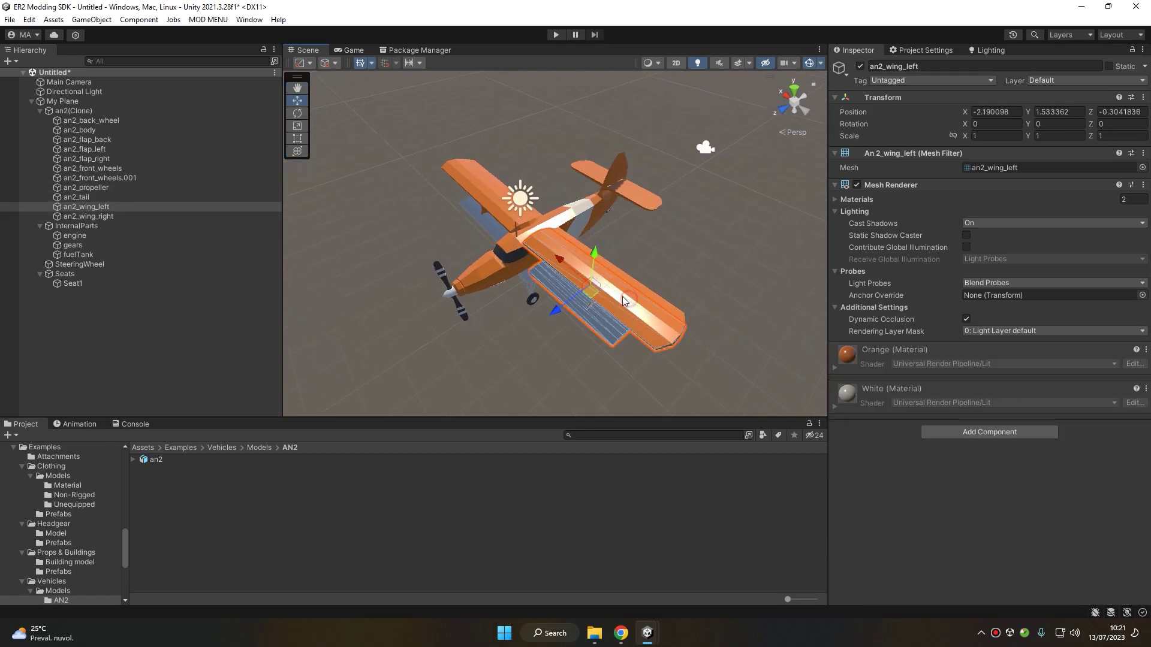
right_click(84, 207)
mouse_move(127, 358)
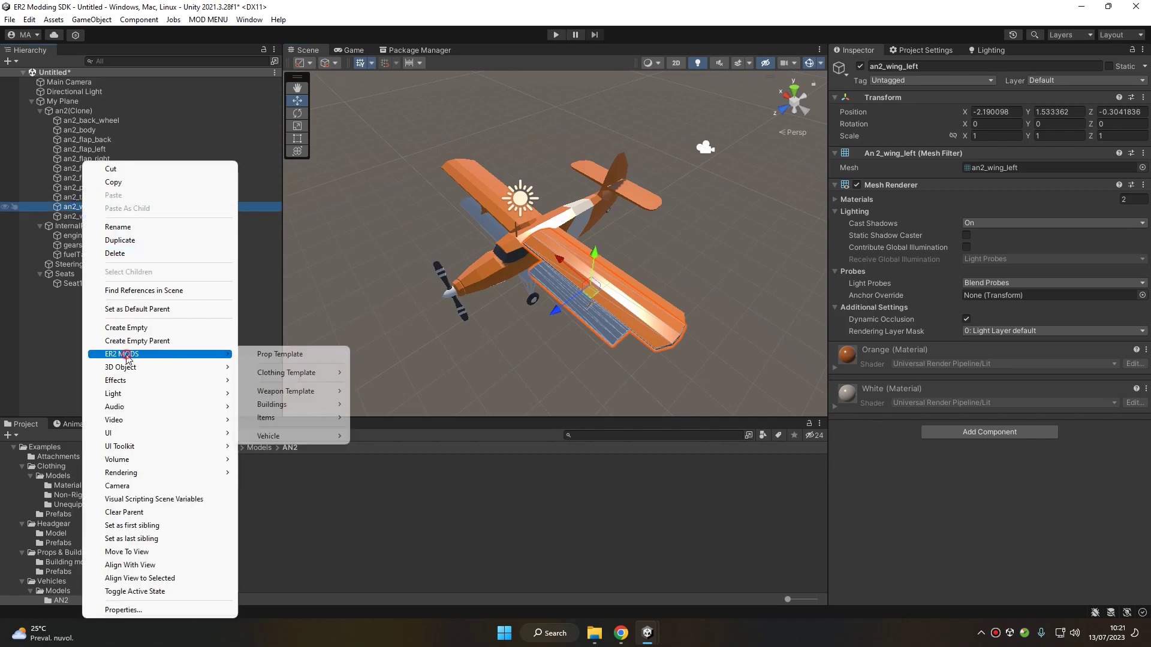
mouse_move(288, 436)
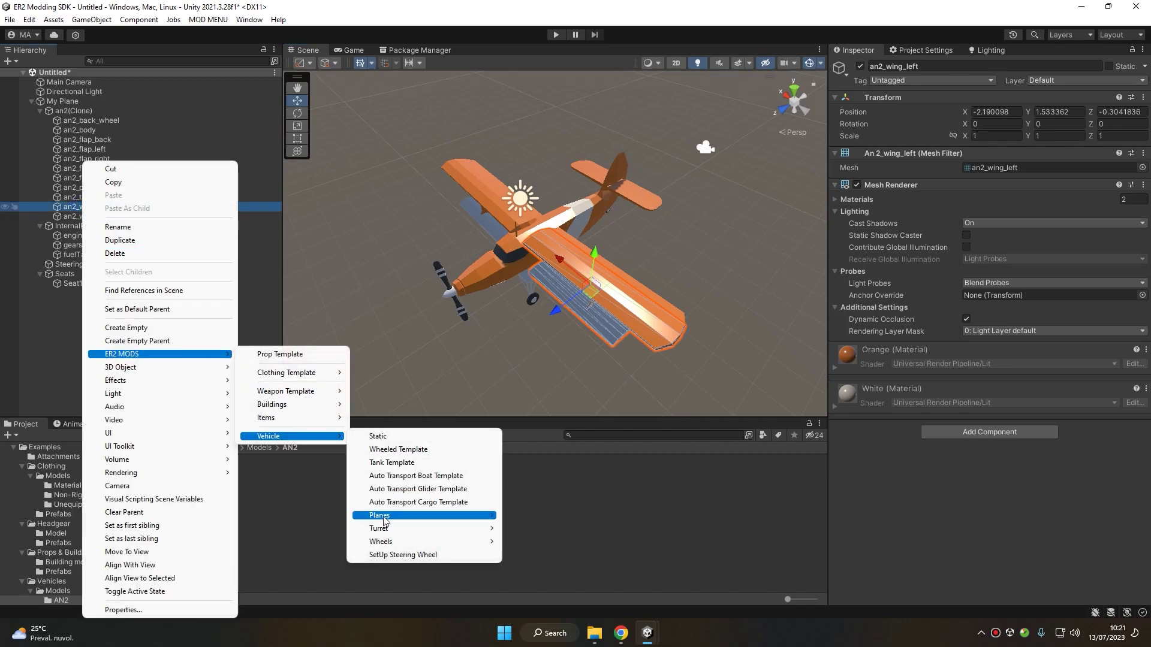
mouse_move(384, 517)
mouse_move(566, 542)
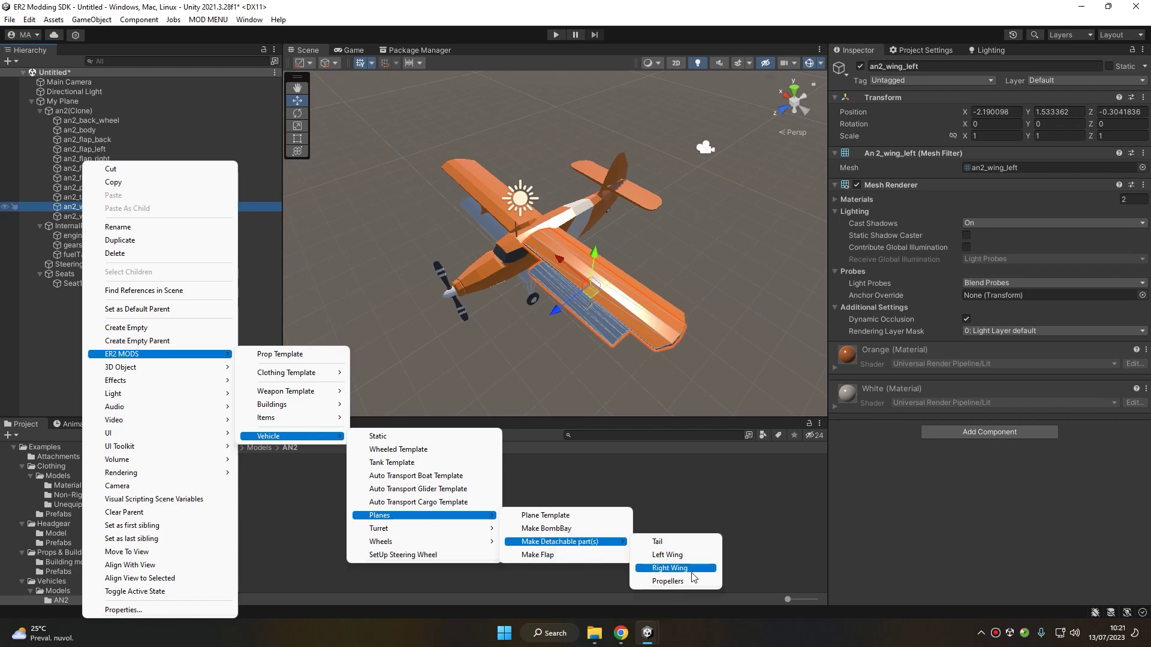
click(671, 554)
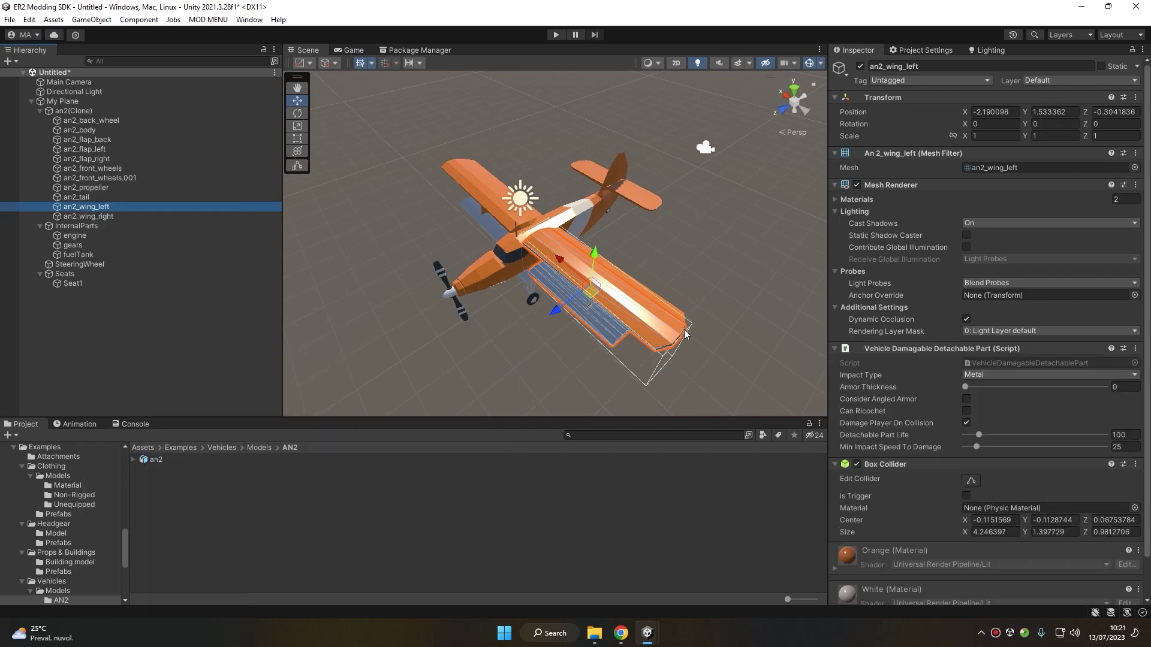
Reduce an2_wing_left's Box Collider to about 0.34 high so it encloses only the upper wing
alt+drag(685, 333, 686, 201)
click(974, 481)
scroll(599, 269, up, 5)
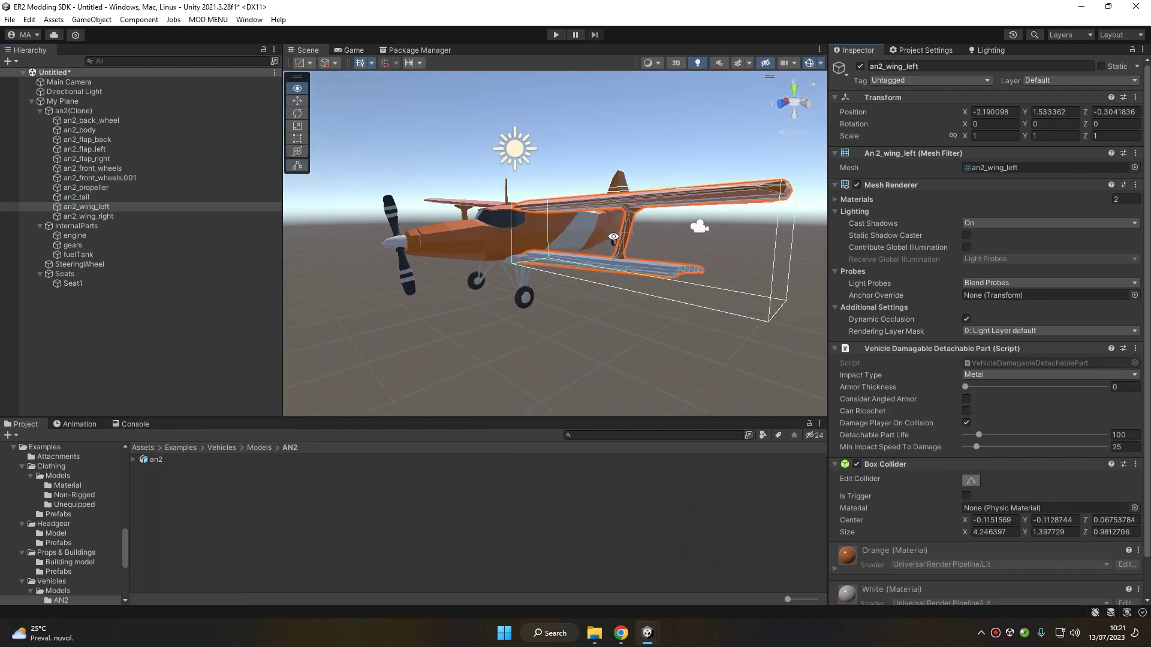
alt+drag(539, 239, 660, 282)
middle_drag(660, 282, 534, 280)
alt+drag(477, 299, 569, 226)
Duplicate an2_wing_left's upper wing Box Collider and set the copy's center Y to -0.7 at the lower wing
click(1135, 464)
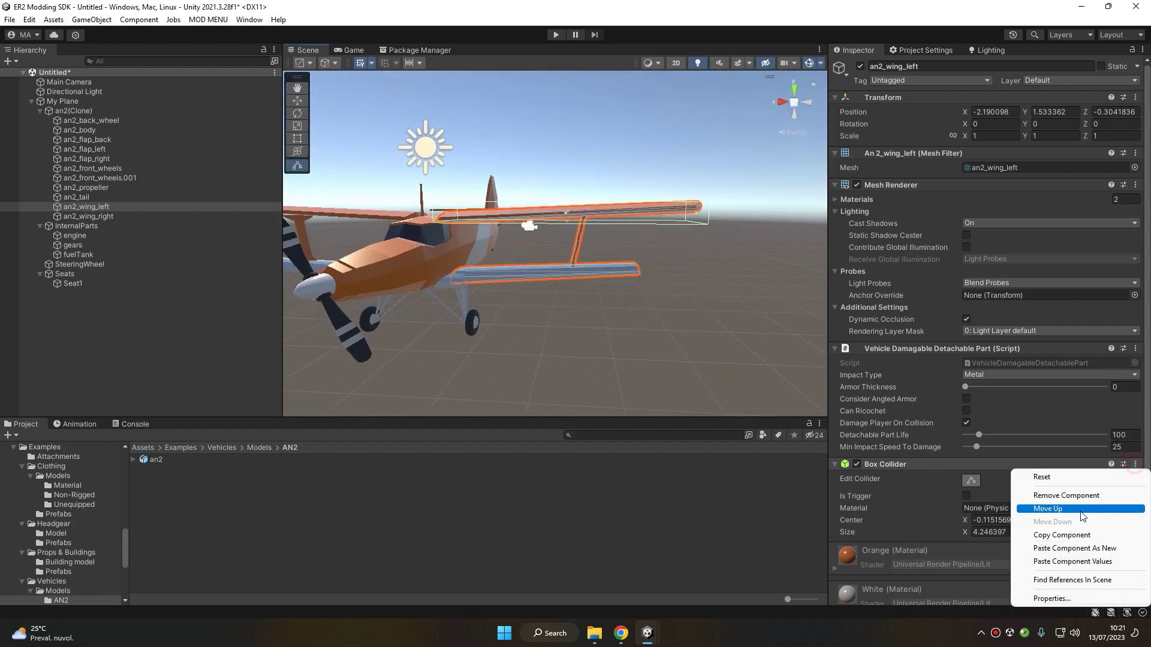
click(1061, 535)
click(1136, 464)
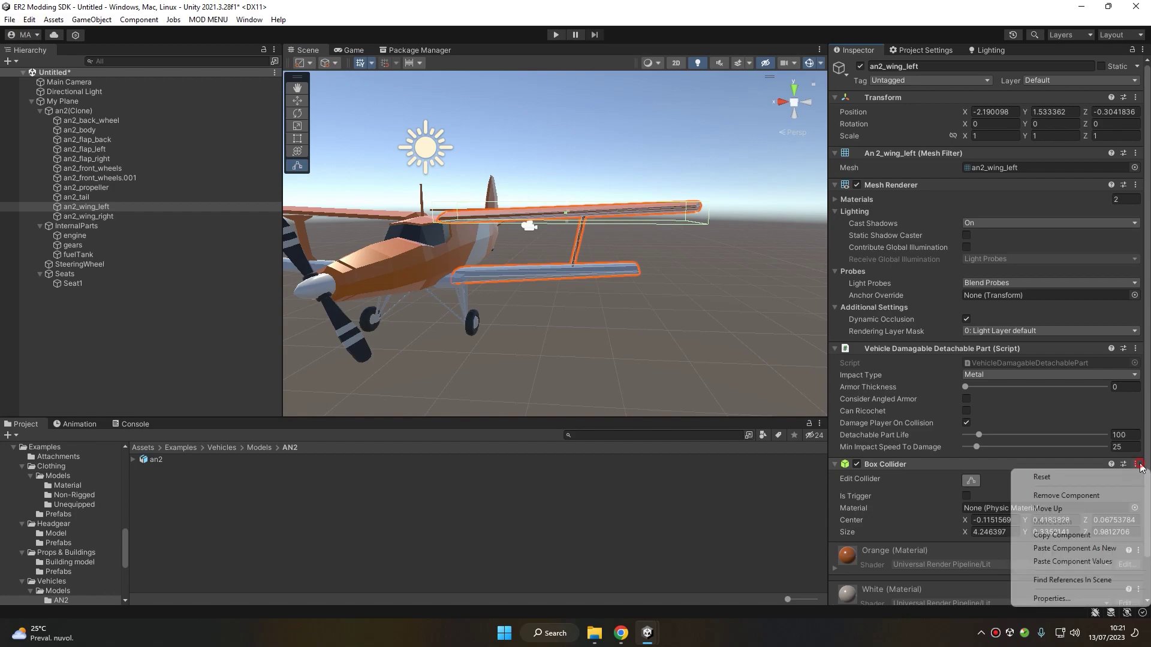
click(1071, 550)
scroll(1033, 508, down, 3)
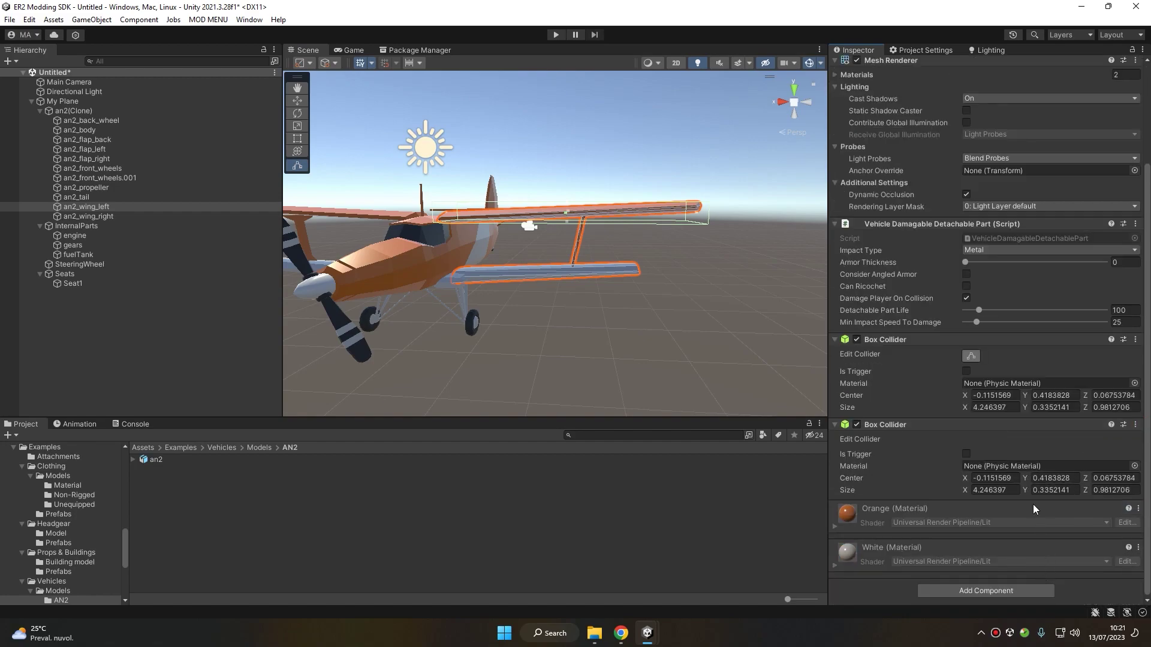
text(-0.7)
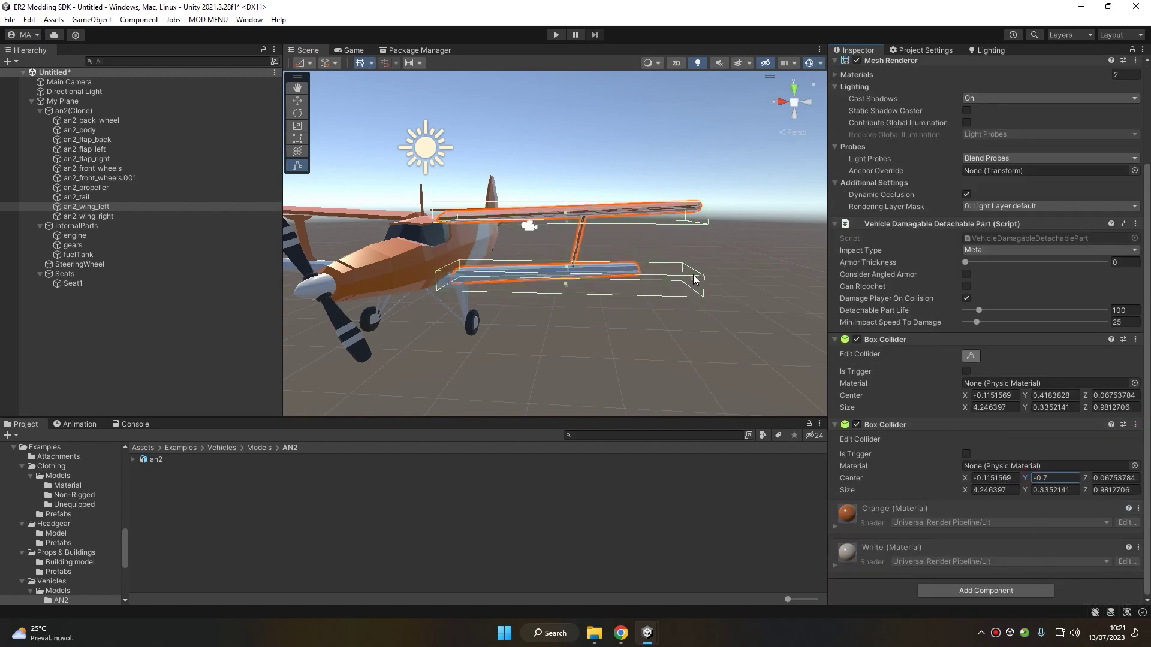
Fit an2_wing_left's lower collider to about 3.30 long and 0.16 high, and thin its upper collider to about 0.27
drag(694, 279, 638, 284)
alt+drag(544, 317, 606, 222)
alt+drag(606, 222, 611, 254)
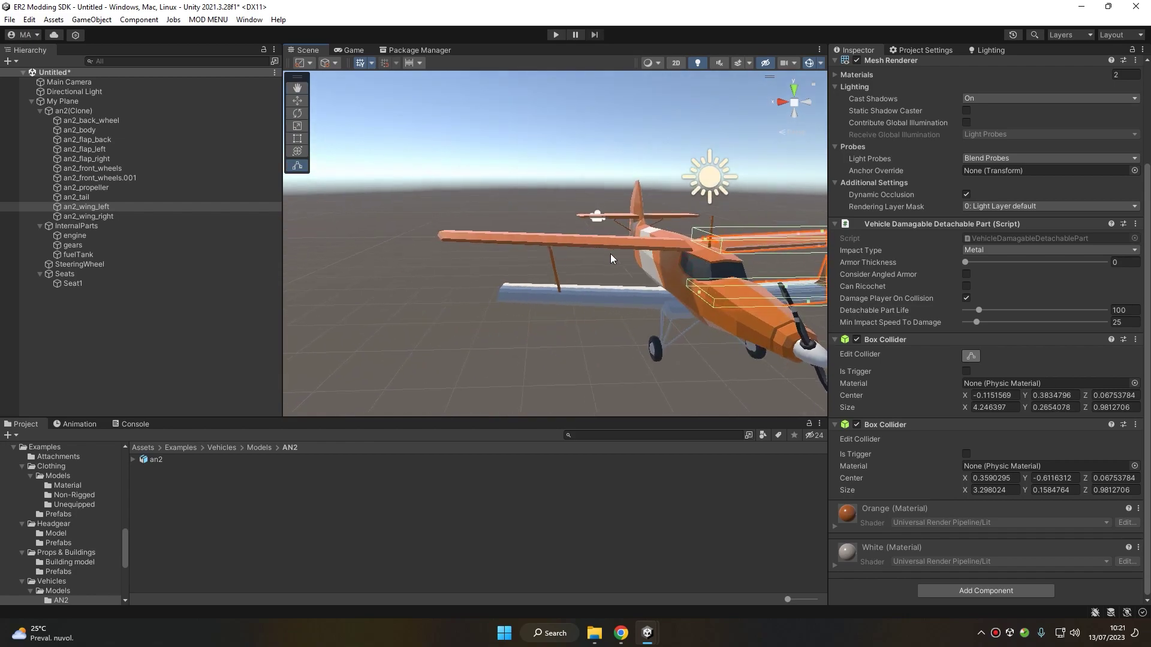
Make an2_wing_right a detachable Right Wing part using the ER2 MODS plane options
click(482, 231)
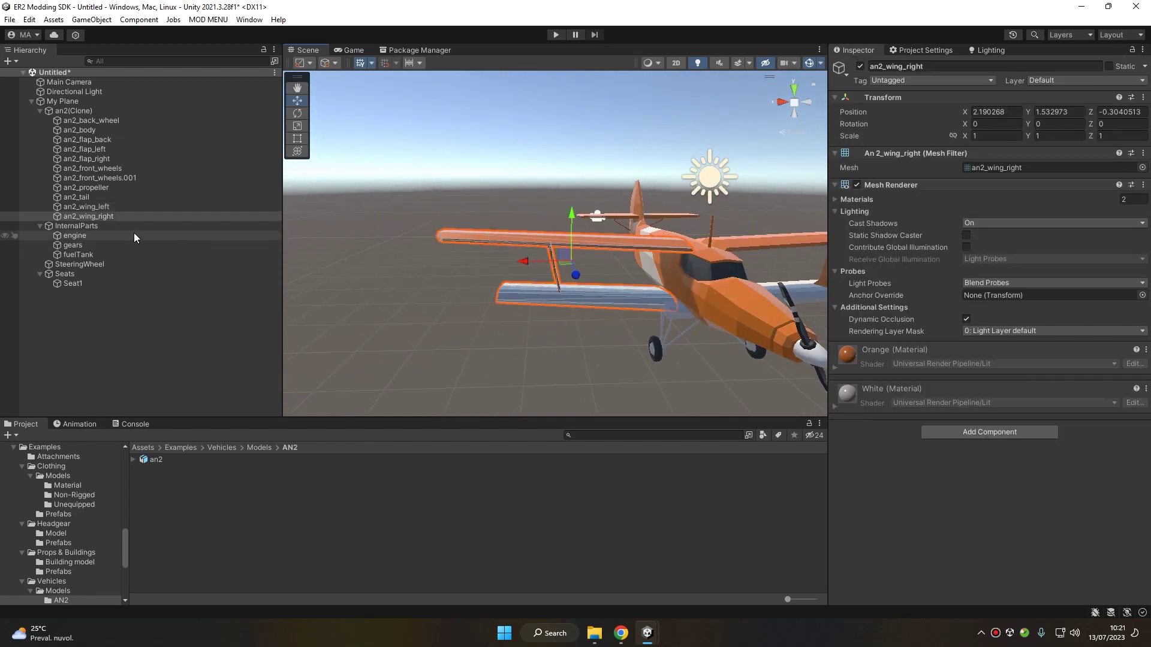
right_click(120, 217)
mouse_move(192, 367)
mouse_move(296, 450)
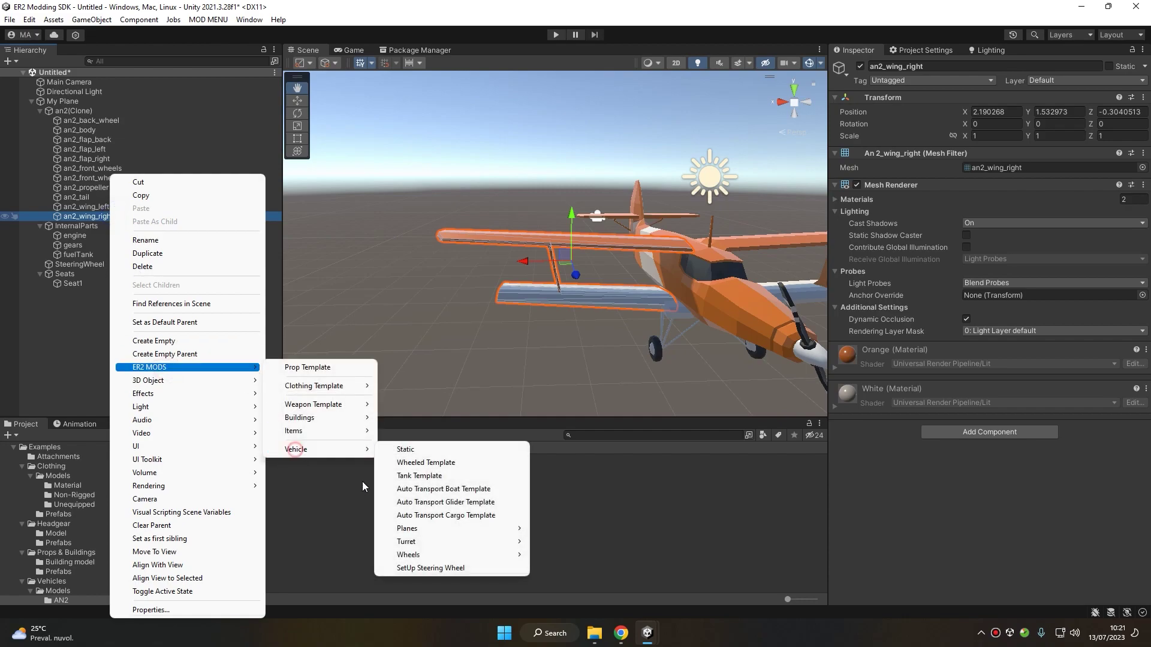
mouse_move(420, 528)
mouse_move(574, 555)
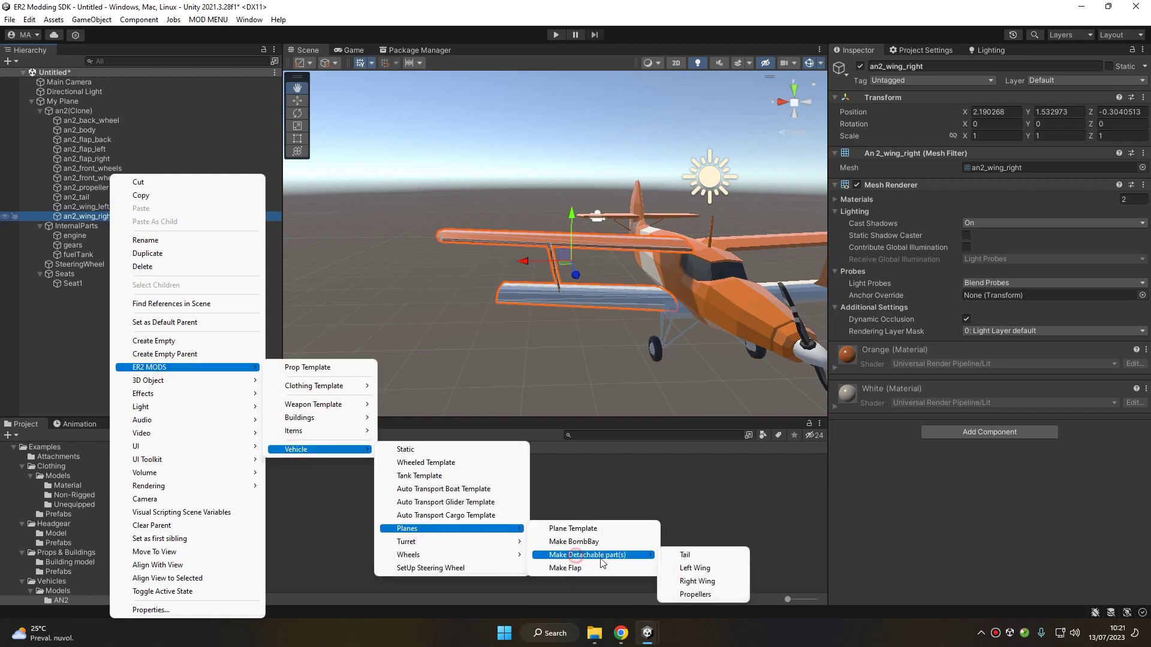
click(699, 581)
Check the left and right detachable wing assignments in My Plane's vehicle script settings
click(63, 101)
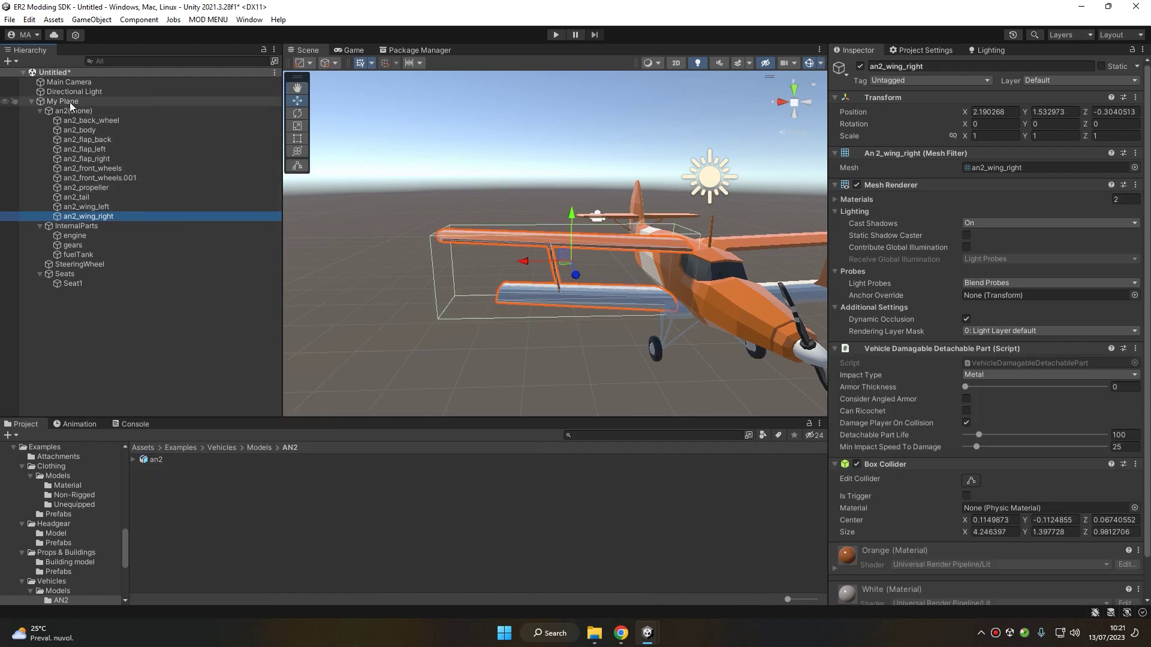
scroll(980, 368, down, 10)
scroll(993, 352, down, 8)
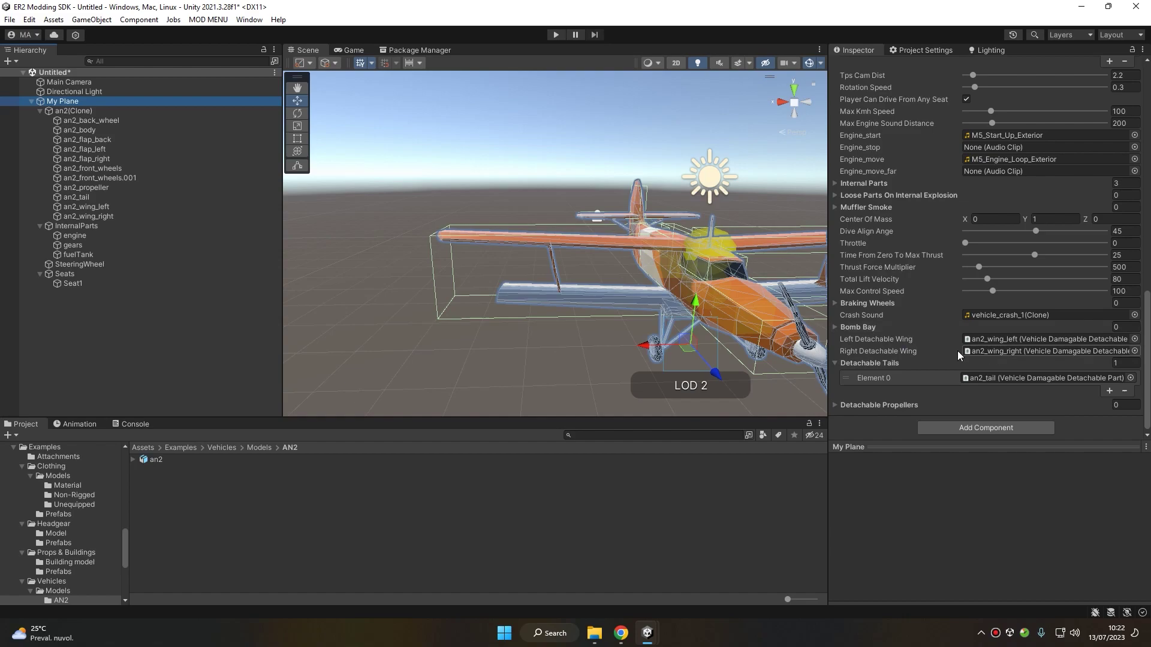
scroll(1055, 272, up, 5)
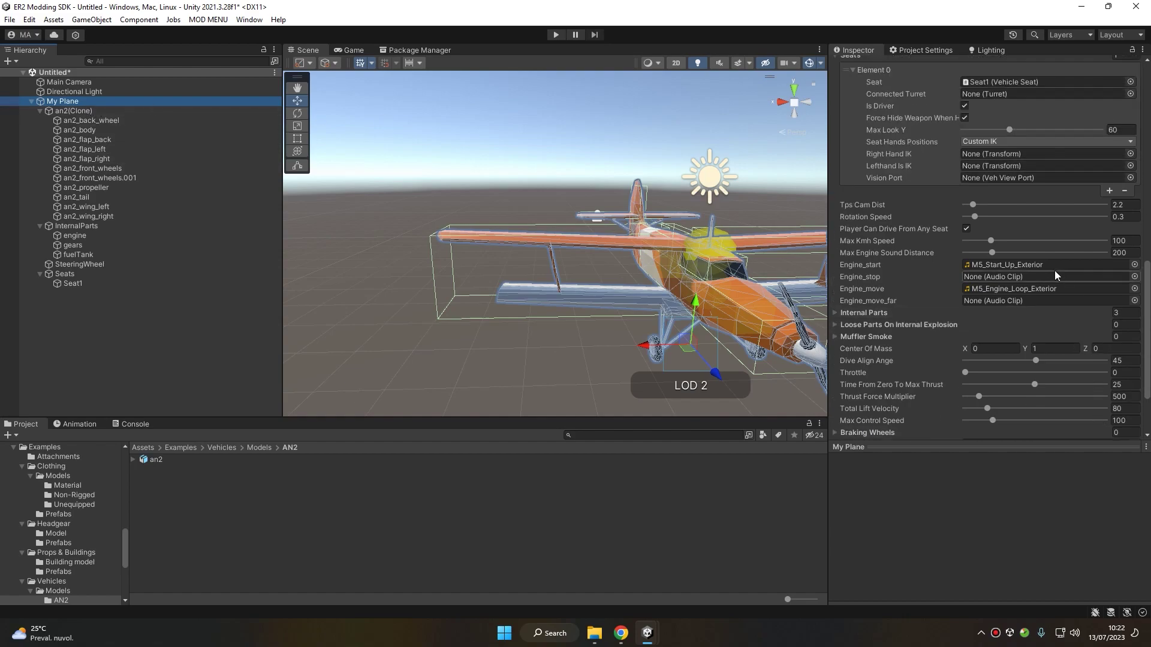
scroll(1055, 272, down, 5)
Reduce an2_wing_right's Box Collider to about 0.24 high, enclosing only the upper wing
click(573, 239)
click(969, 439)
alt+drag(569, 327, 561, 223)
Duplicate an2_wing_right's upper wing Box Collider and set the copy's center Y to -0.58 at the lower wing
click(1135, 423)
click(1080, 494)
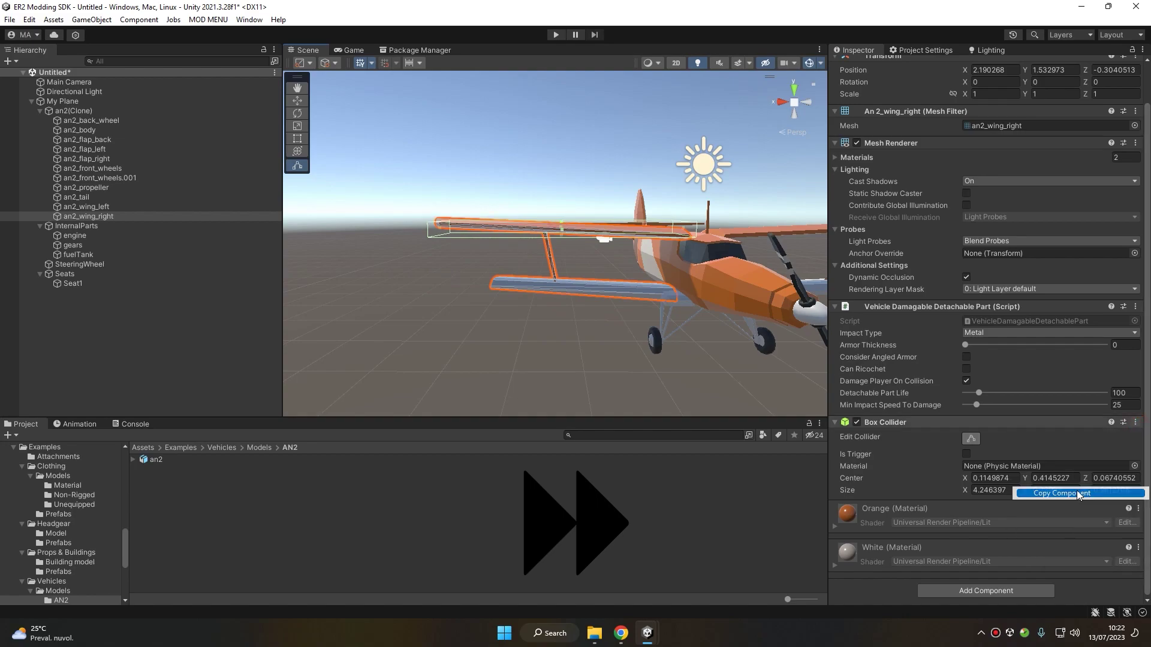
click(1135, 423)
click(1081, 506)
scroll(1057, 513, down, 1)
drag(1026, 529, 1005, 530)
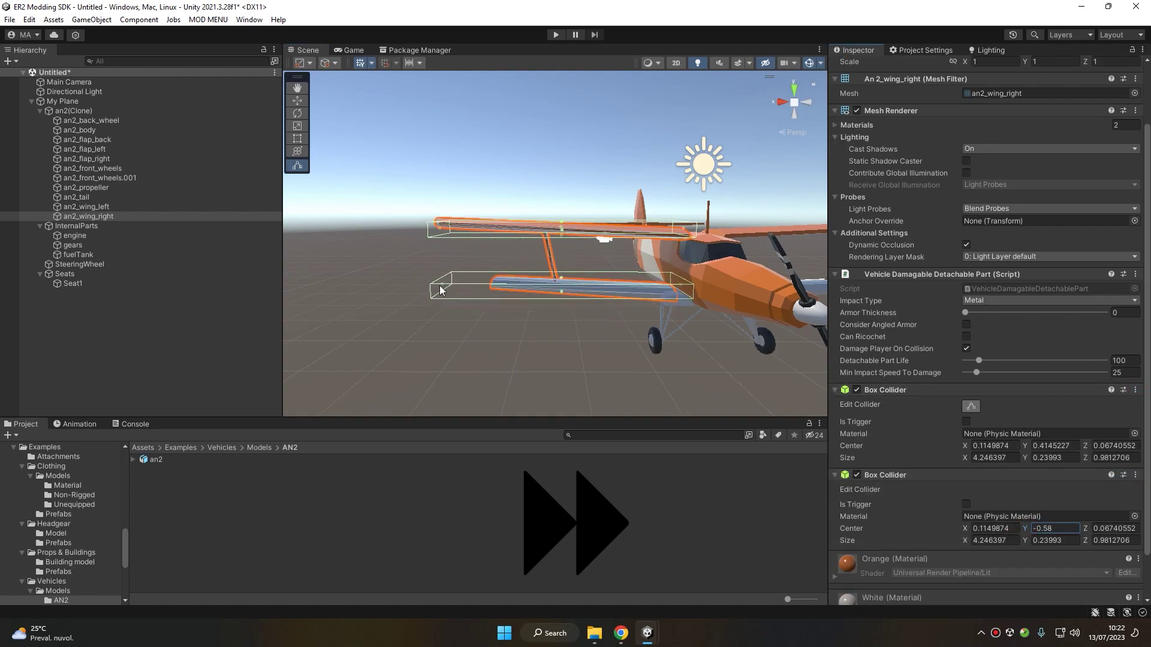
Fit an2_wing_right's lower collider to about 3.27 long and 0.22 high, and thin its upper collider to about 0.19
drag(440, 286, 497, 290)
alt+drag(591, 301, 615, 248)
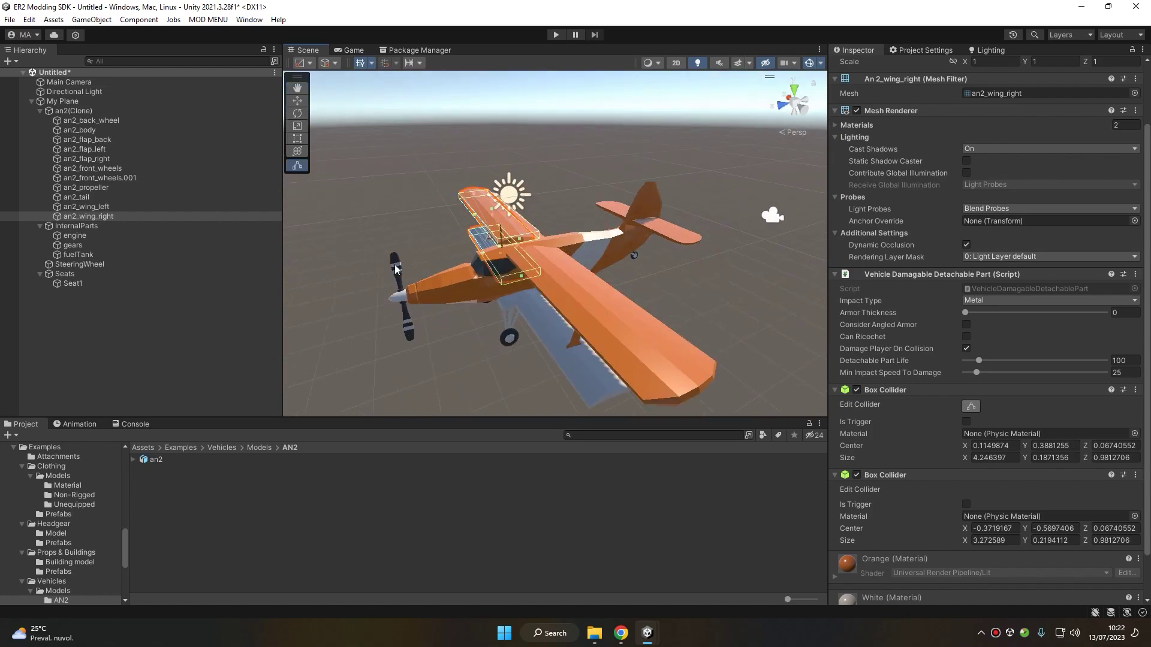
Make an2_propeller a detachable Propellers part using the ER2 MODS plane options
alt+drag(362, 243, 559, 247)
click(580, 283)
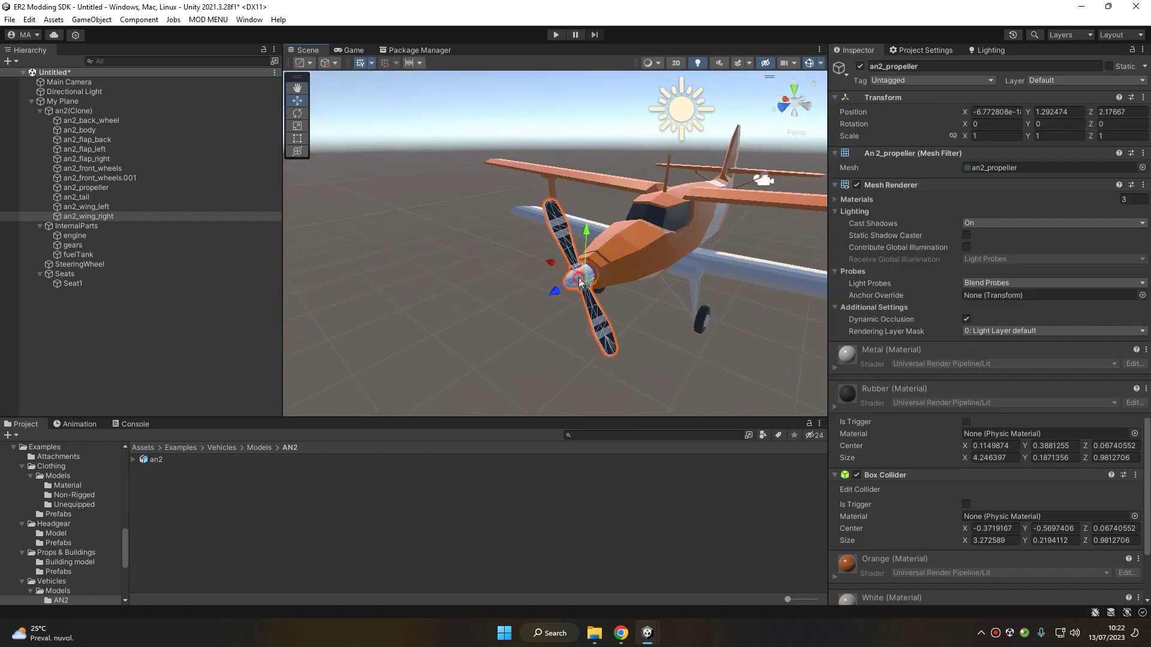
alt+drag(401, 224, 336, 210)
click(95, 191)
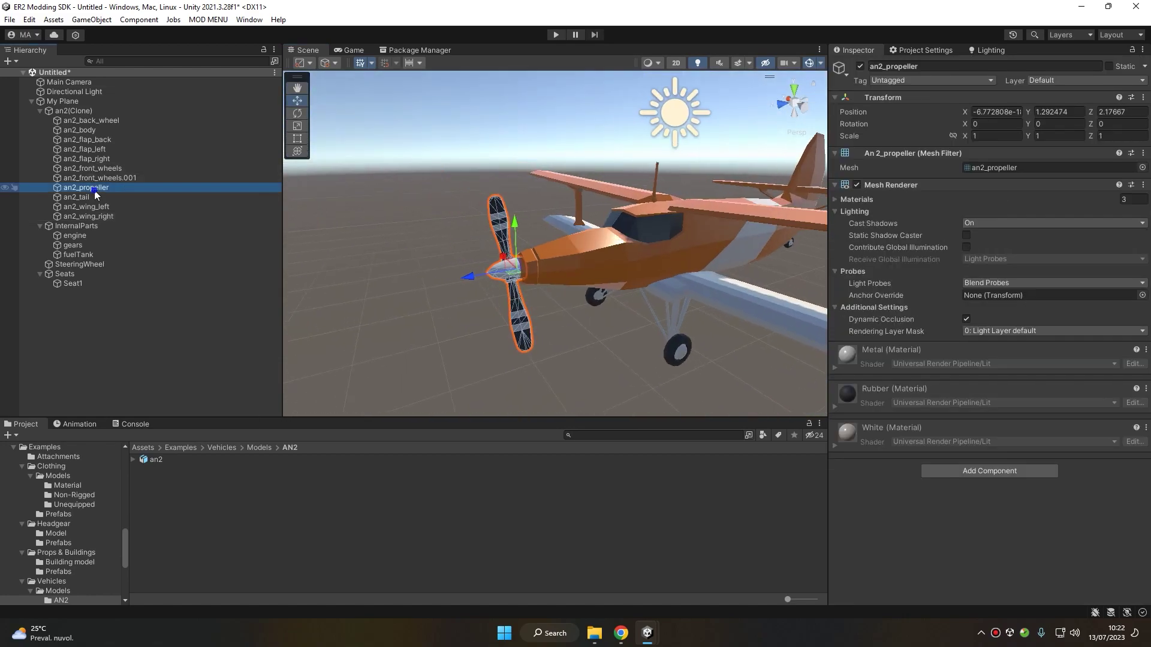
right_click(94, 193)
mouse_move(198, 354)
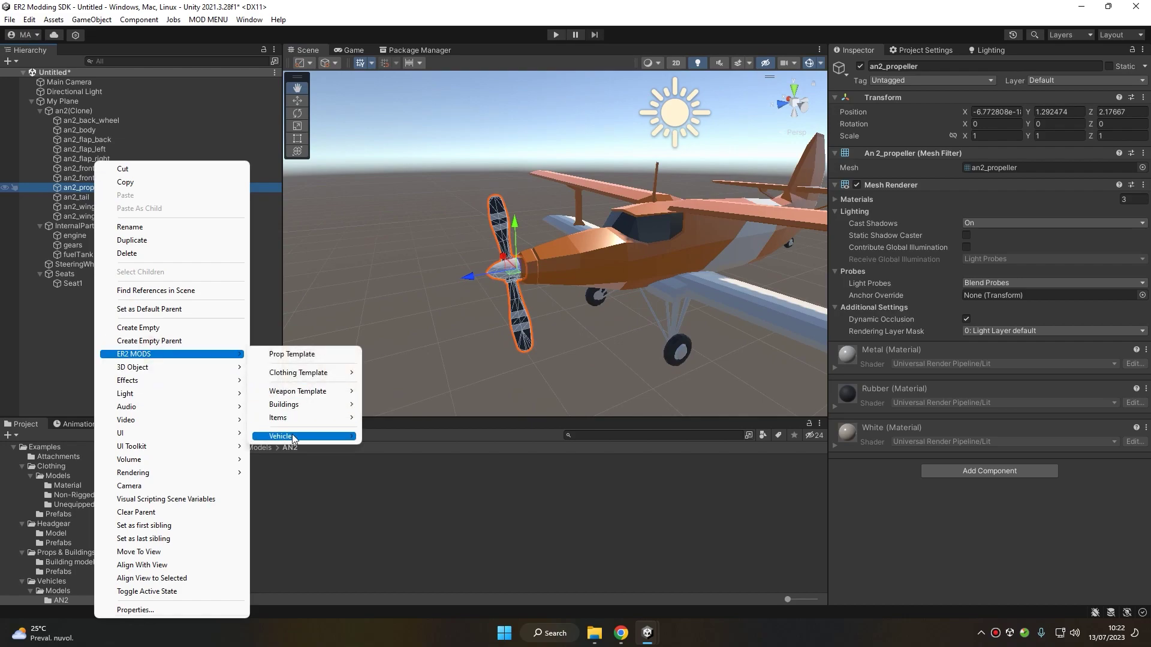
mouse_move(294, 437)
mouse_move(408, 517)
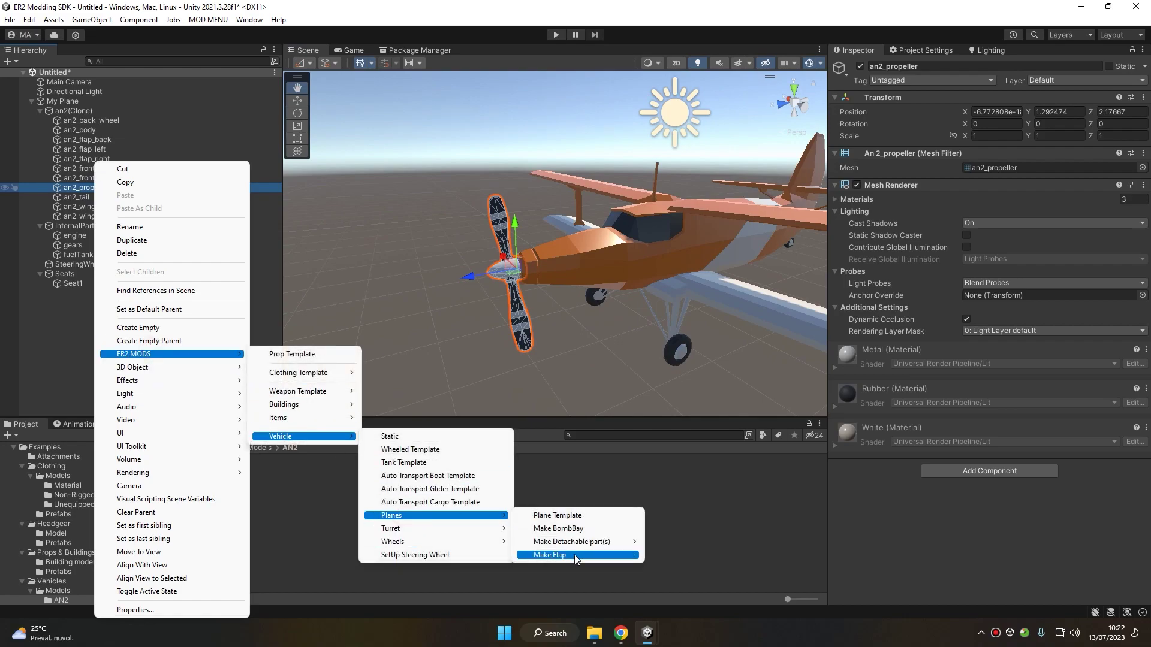
mouse_move(579, 542)
click(668, 579)
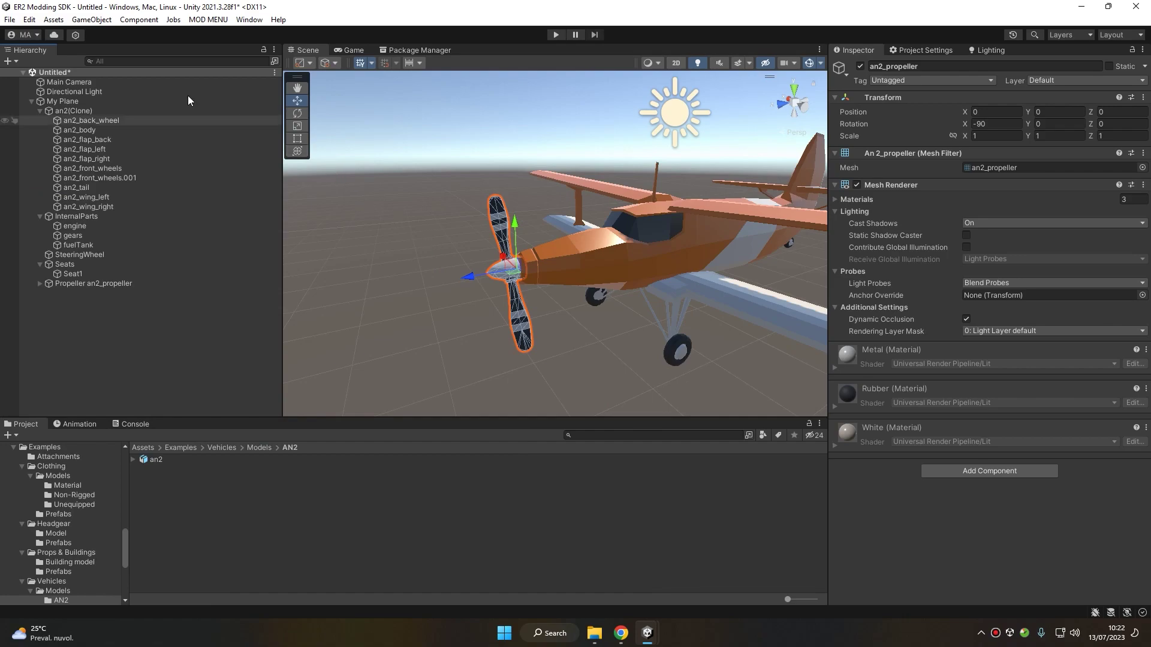
Resize the Box Collider on Propeller an2_propeller around the hub, to about 0.50 by 0.18 by 0.57
click(85, 274)
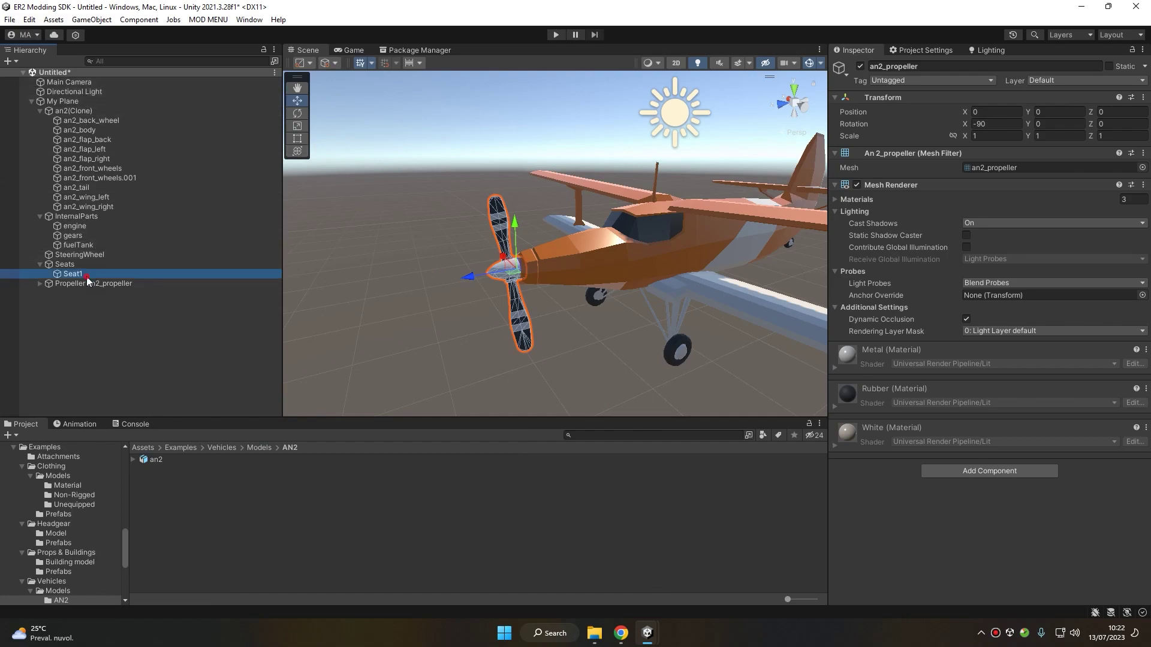
click(86, 282)
key(f)
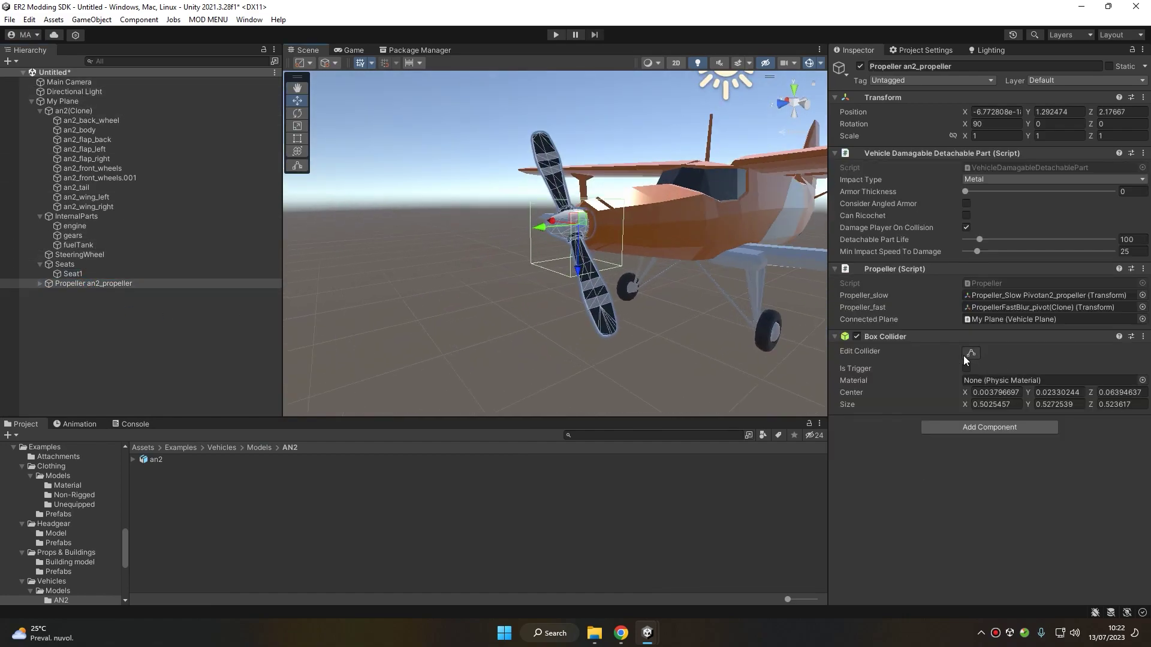
click(971, 353)
scroll(419, 232, up, 5)
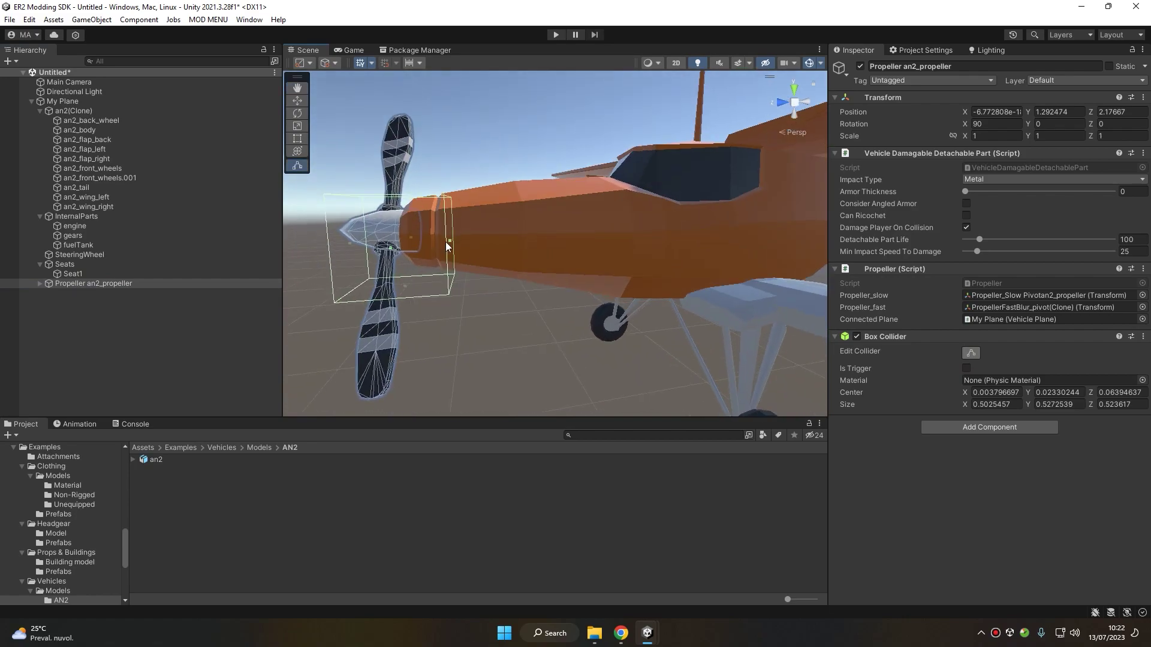
drag(448, 243, 447, 327)
alt+drag(427, 267, 451, 271)
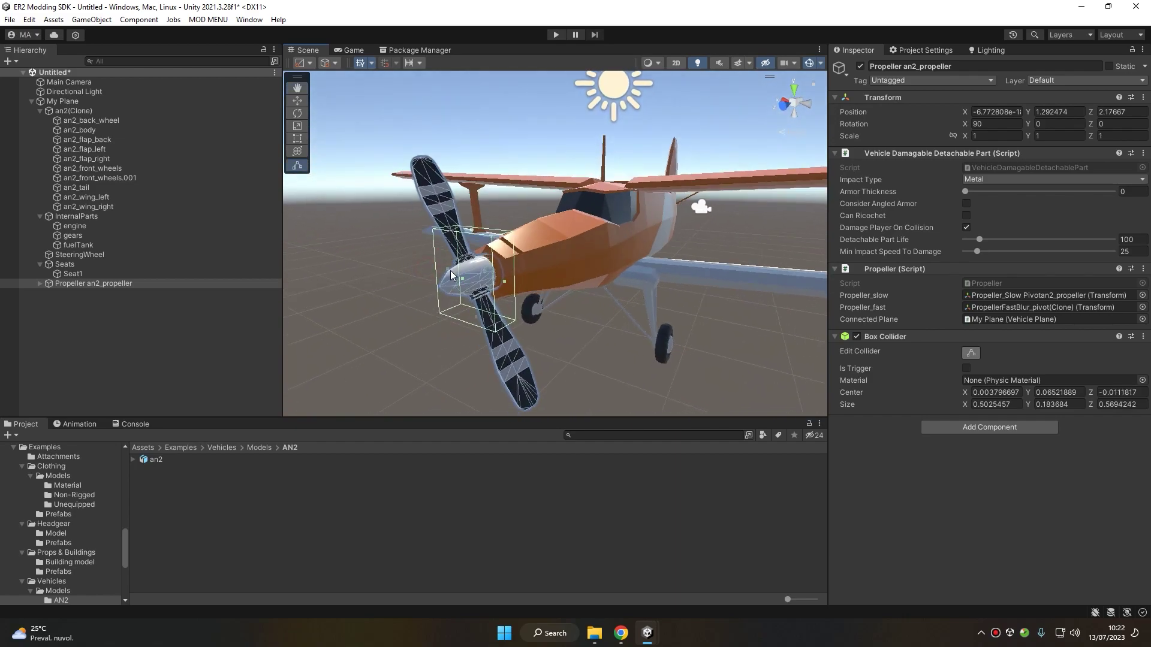
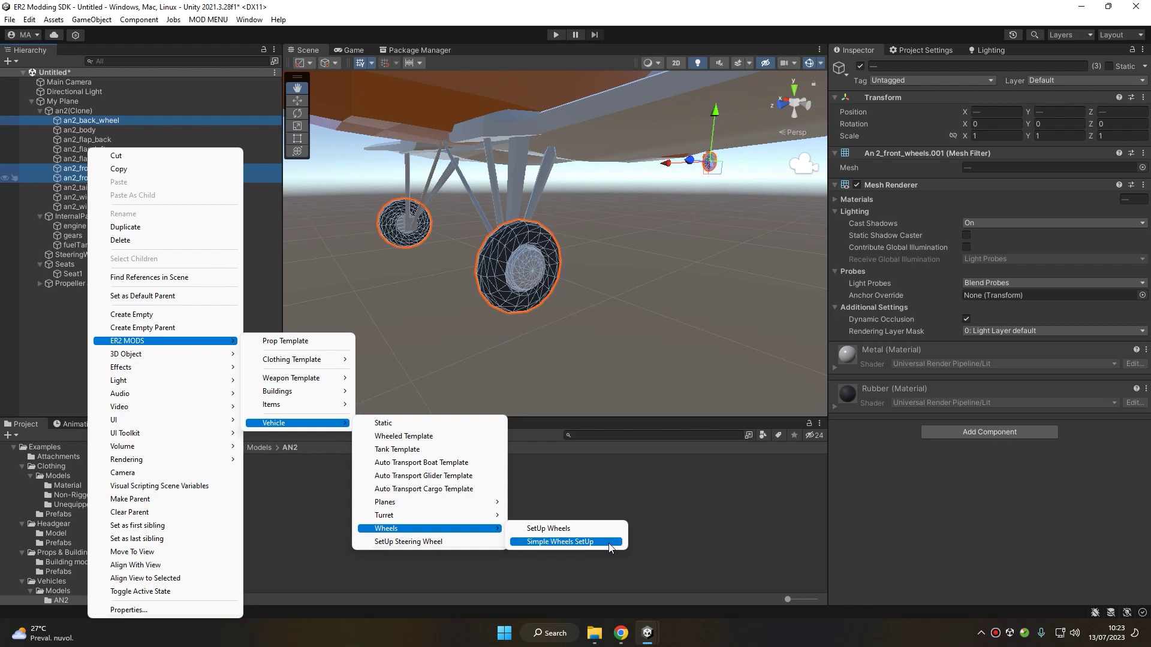
Run the ER2 MODS Simple Wheels SetUp on the back wheel and both front wheels, and expand WheelsRoot down to its wheel meshes and colliders
click(603, 542)
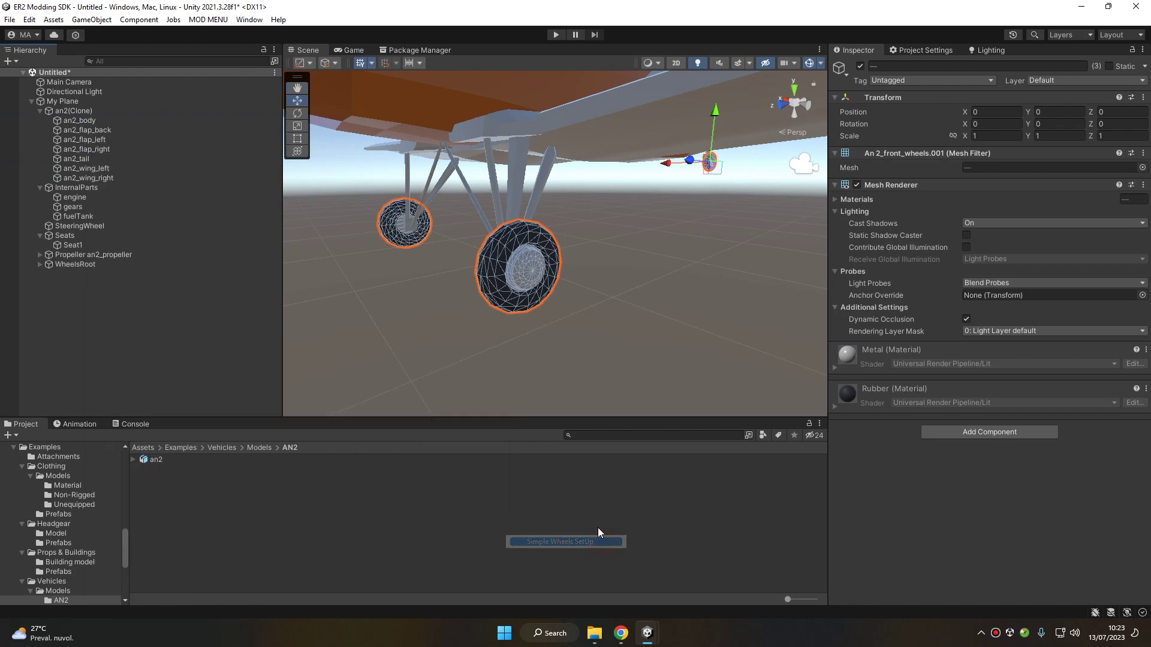
click(40, 265)
click(48, 274)
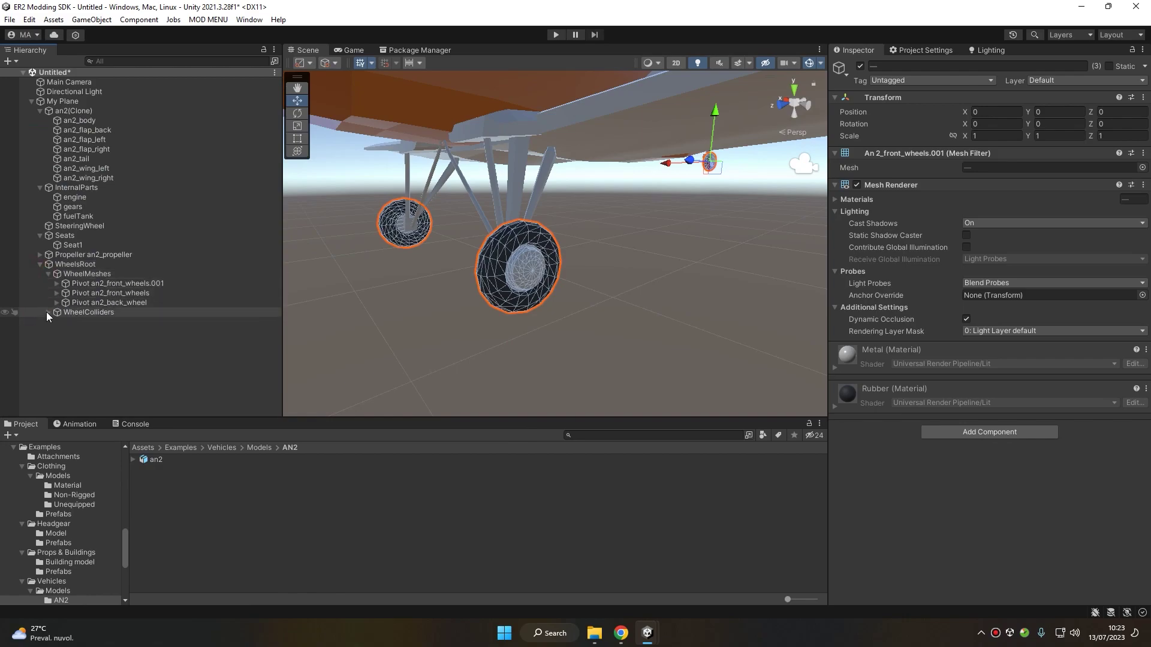
click(48, 312)
Shrink the radius of both front wheel colliders to match the tires and raise the colliders slightly
double_click(88, 312)
scroll(467, 247, down, 2)
alt+drag(602, 227, 523, 174)
alt+drag(443, 232, 558, 252)
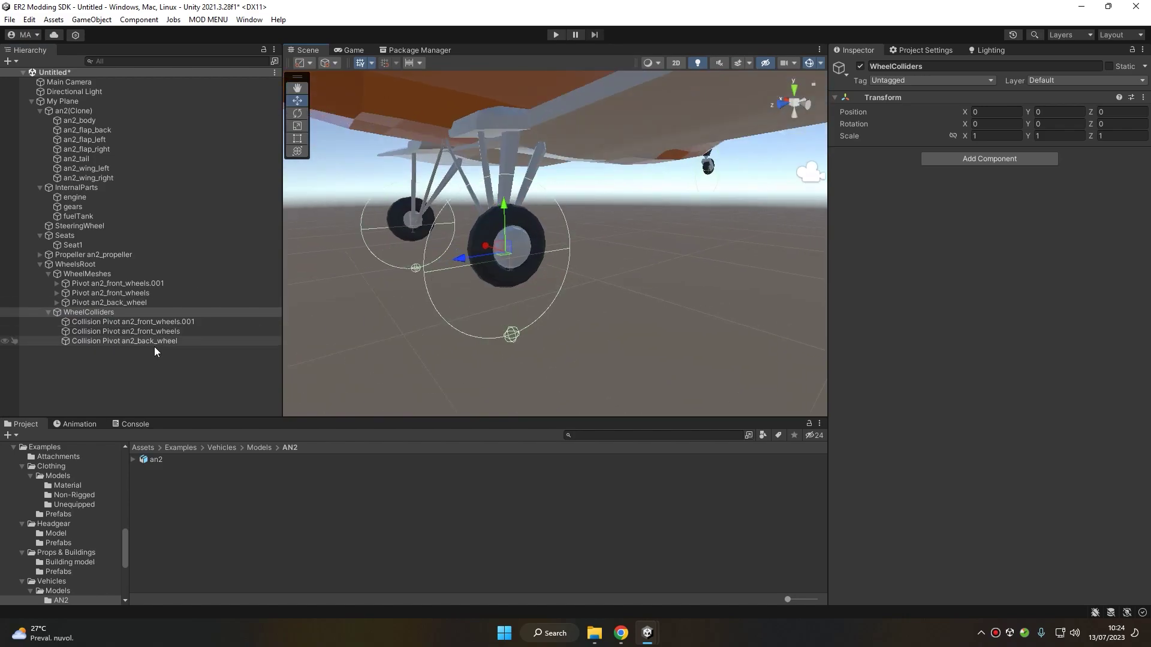
click(132, 322)
shift+click(137, 332)
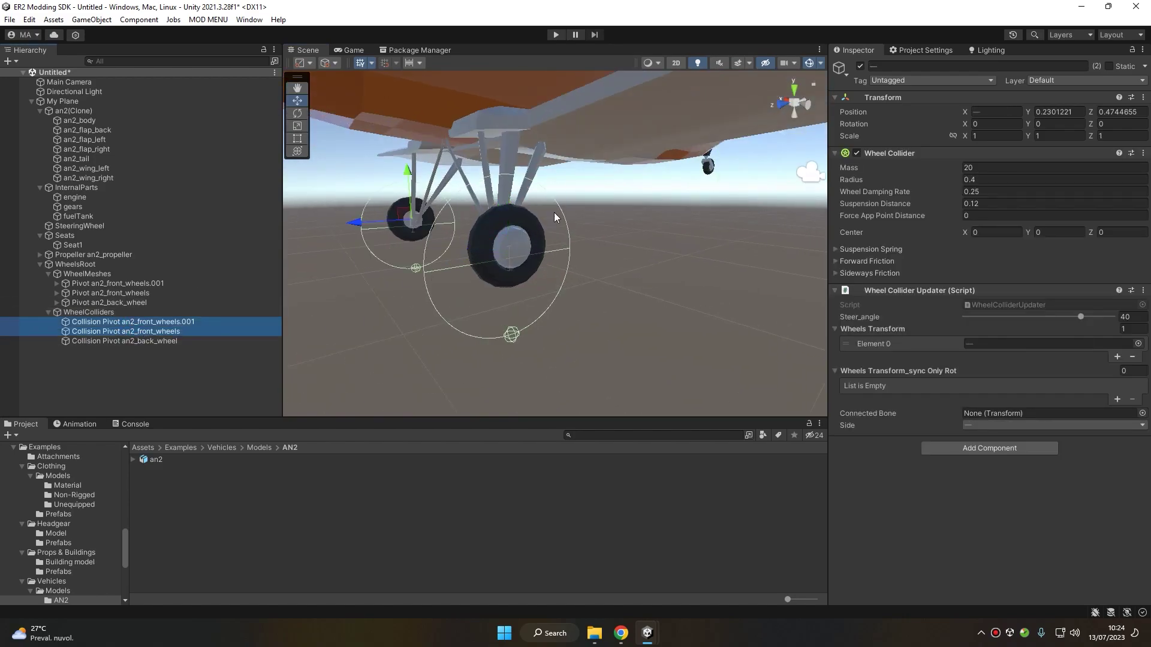
middle_drag(555, 213, 567, 218)
drag(928, 182, 925, 185)
drag(413, 175, 412, 168)
Set the back wheel's Wheel Collider radius to 0.13 and raise the collider slightly to line up with the tire
double_click(142, 338)
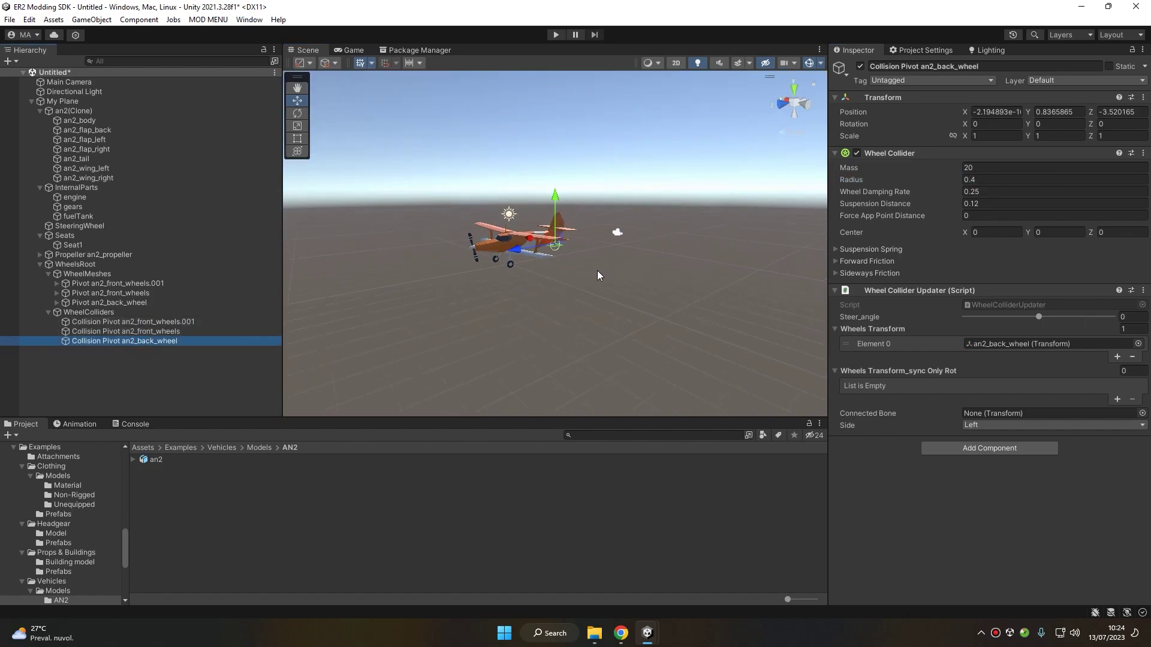
scroll(585, 250, up, 10)
alt+drag(665, 262, 597, 238)
drag(902, 178, 890, 185)
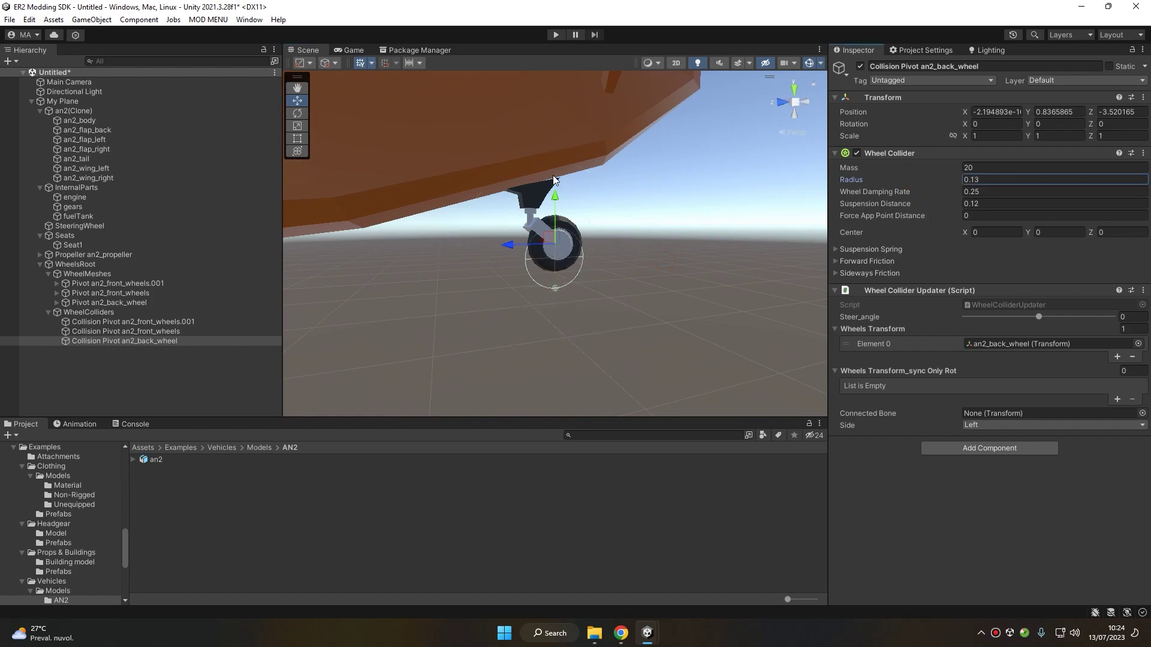
drag(556, 199, 524, 262)
Examine the pivot placement of both front wheel meshes under WheelMeshes
scroll(524, 262, down, 5)
middle_drag(524, 262, 663, 205)
scroll(697, 246, down, 4)
click(125, 283)
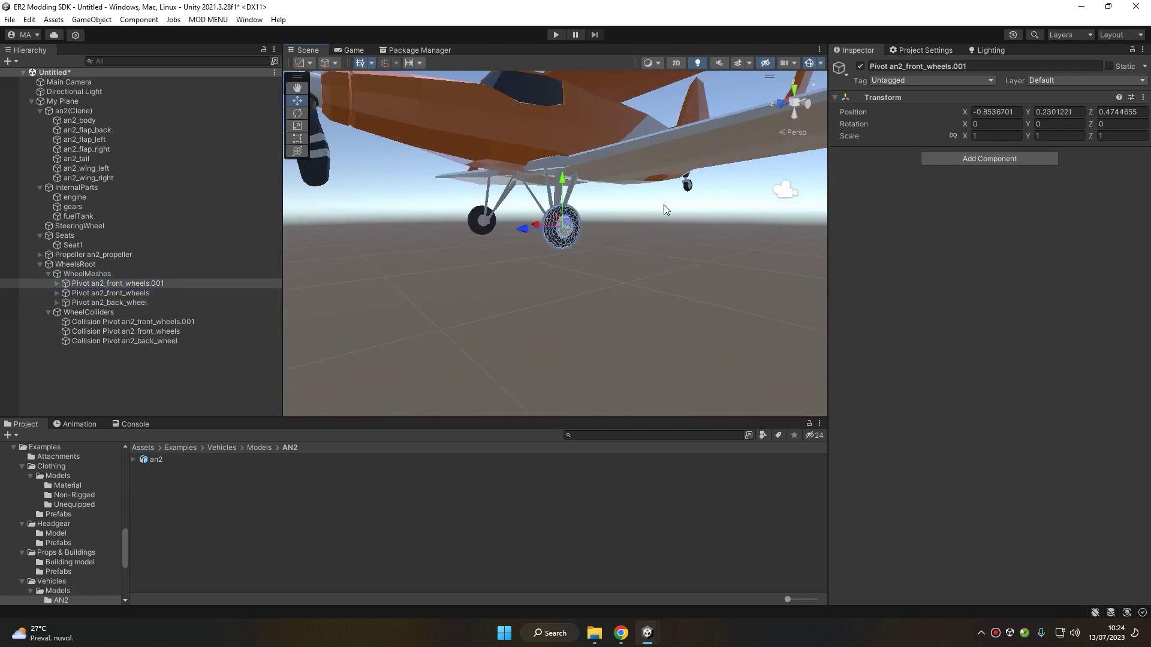
scroll(662, 206, up, 8)
scroll(660, 204, down, 3)
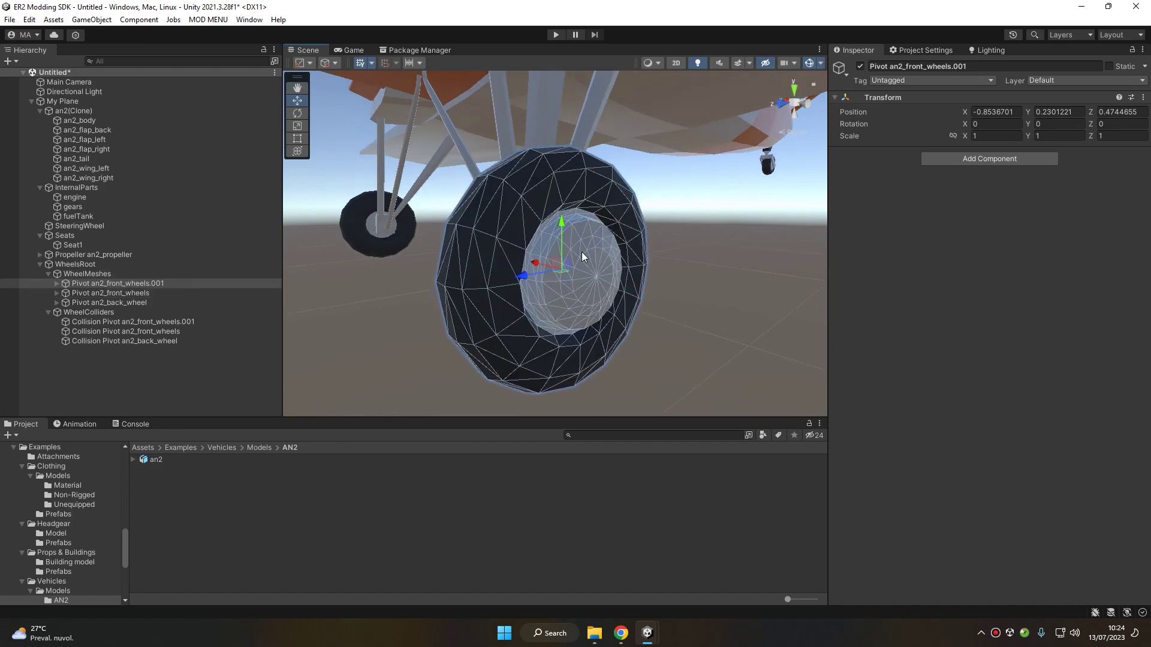
click(135, 293)
key(f)
key(e)
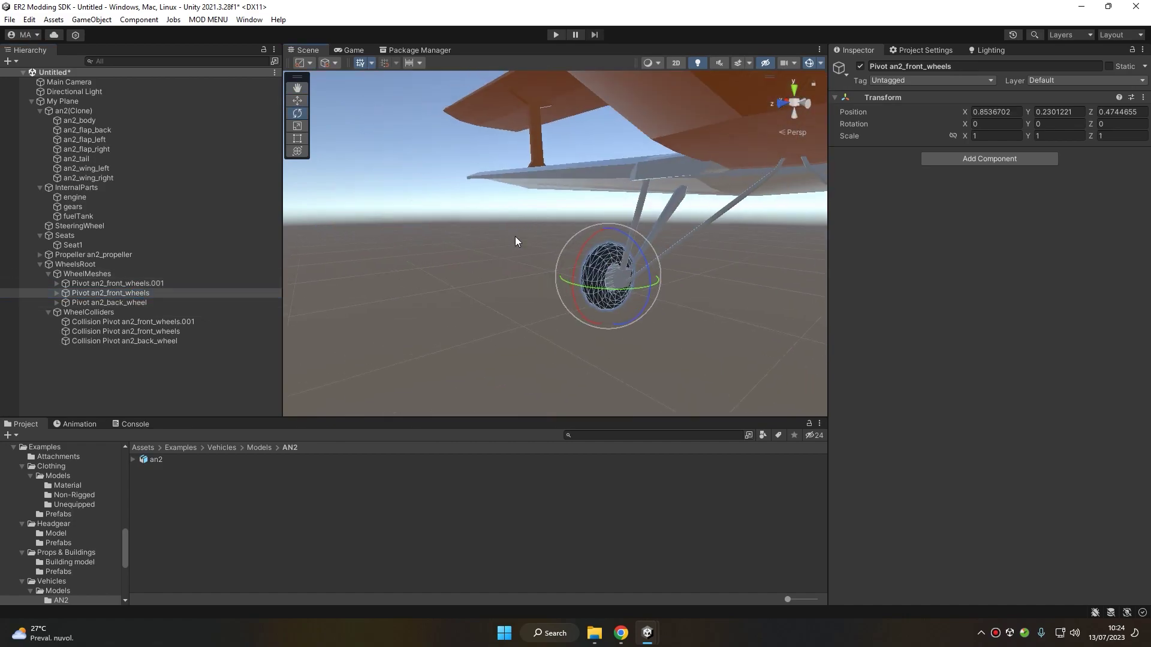
middle_drag(611, 223, 328, 235)
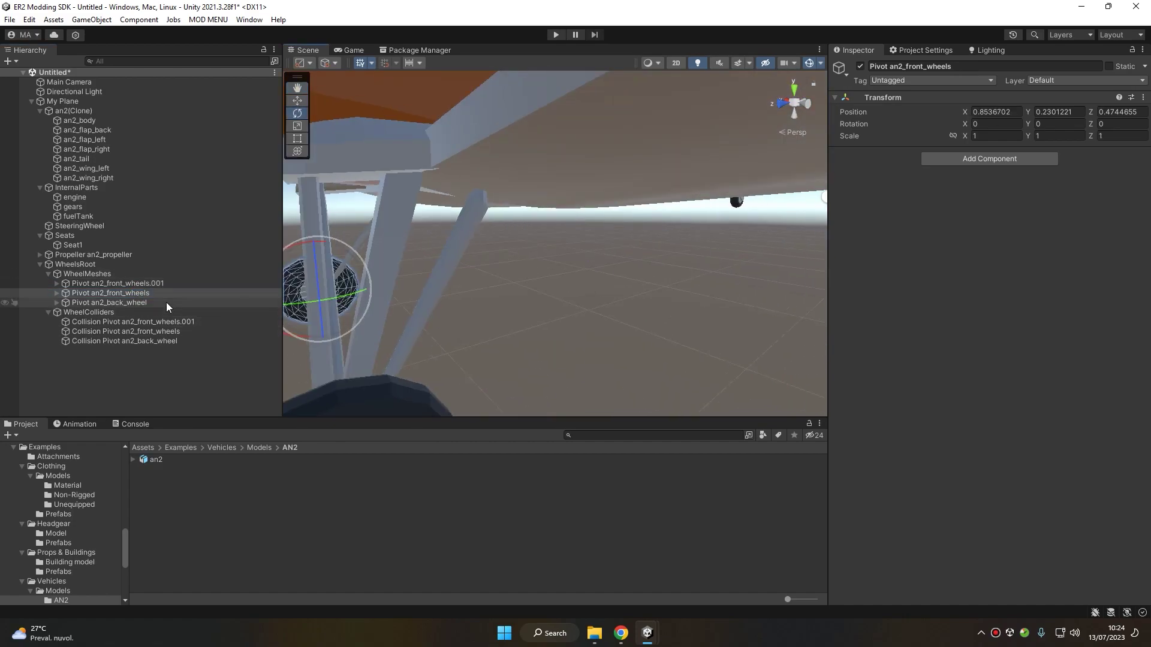
double_click(158, 284)
Test-rotate Pivot an2_back_wheel about its axle and undo the rotation
click(138, 304)
double_click(139, 304)
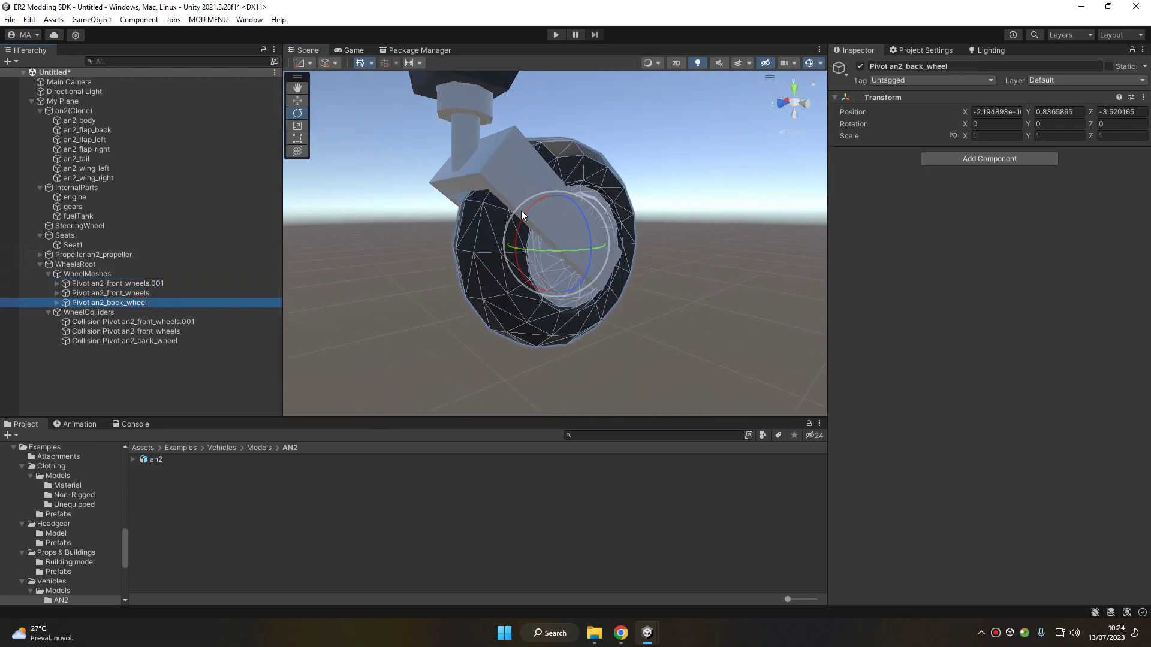
drag(520, 210, 497, 271)
key(ctrl+z)
scroll(612, 232, down, 4)
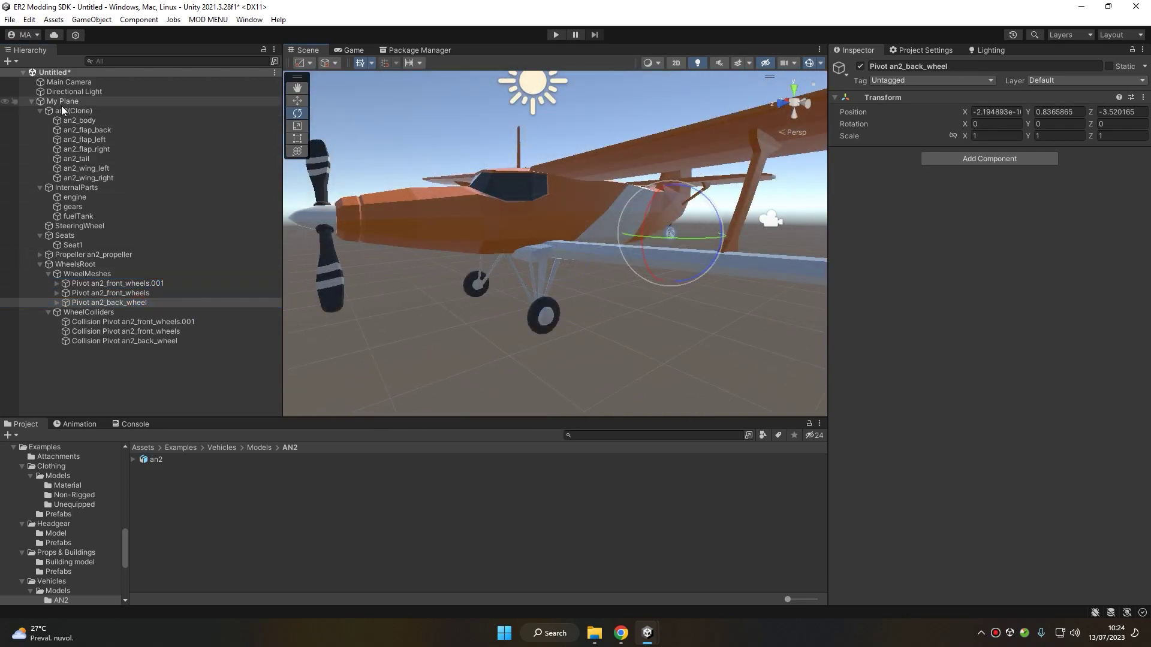
Examine the Braking Wheels list in My Plane's vehicle settings
click(64, 102)
scroll(851, 243, down, 20)
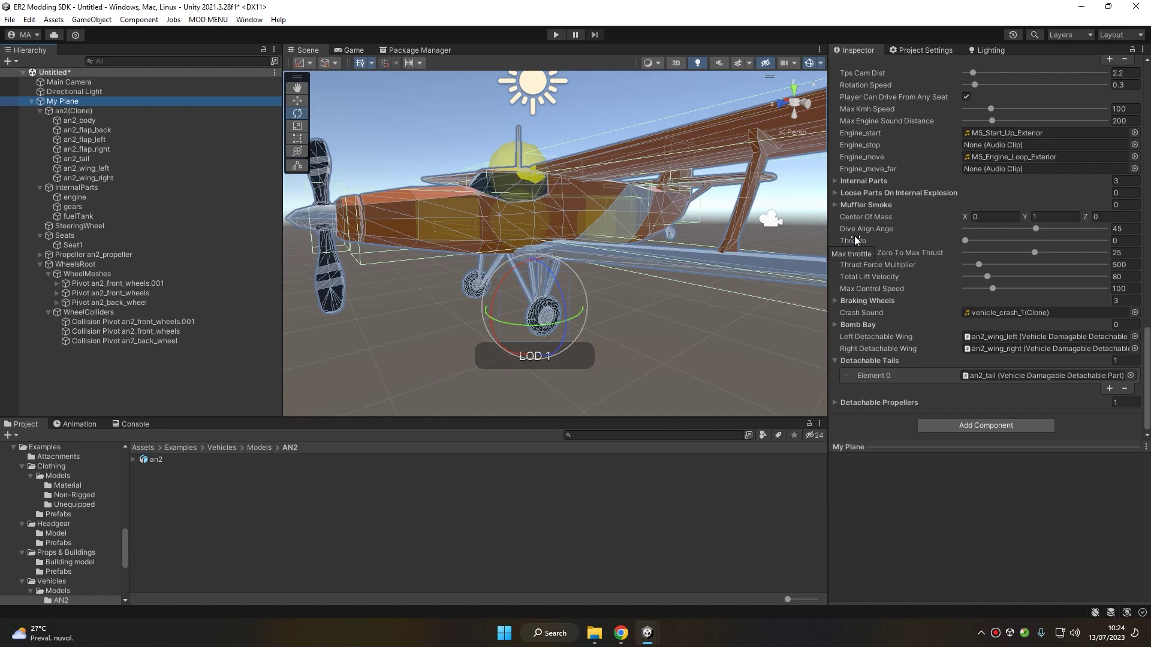
click(865, 301)
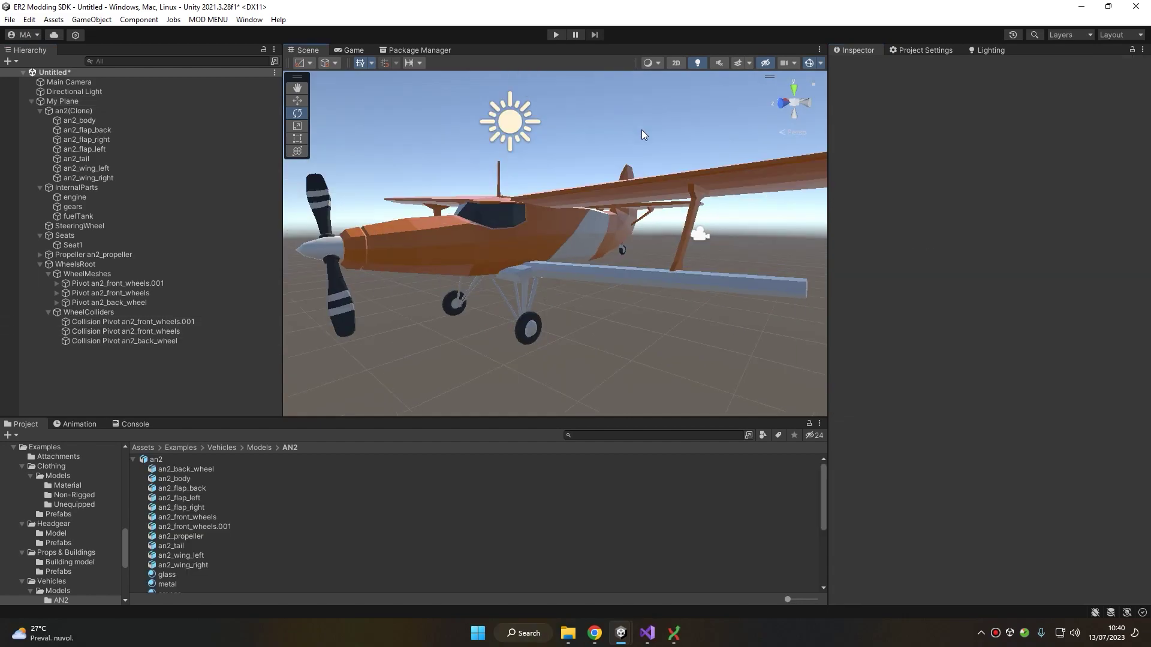
Test-rotate an2_flap_left about its hinge axis by about -25 degrees and undo the rotation
alt+drag(642, 135, 542, 187)
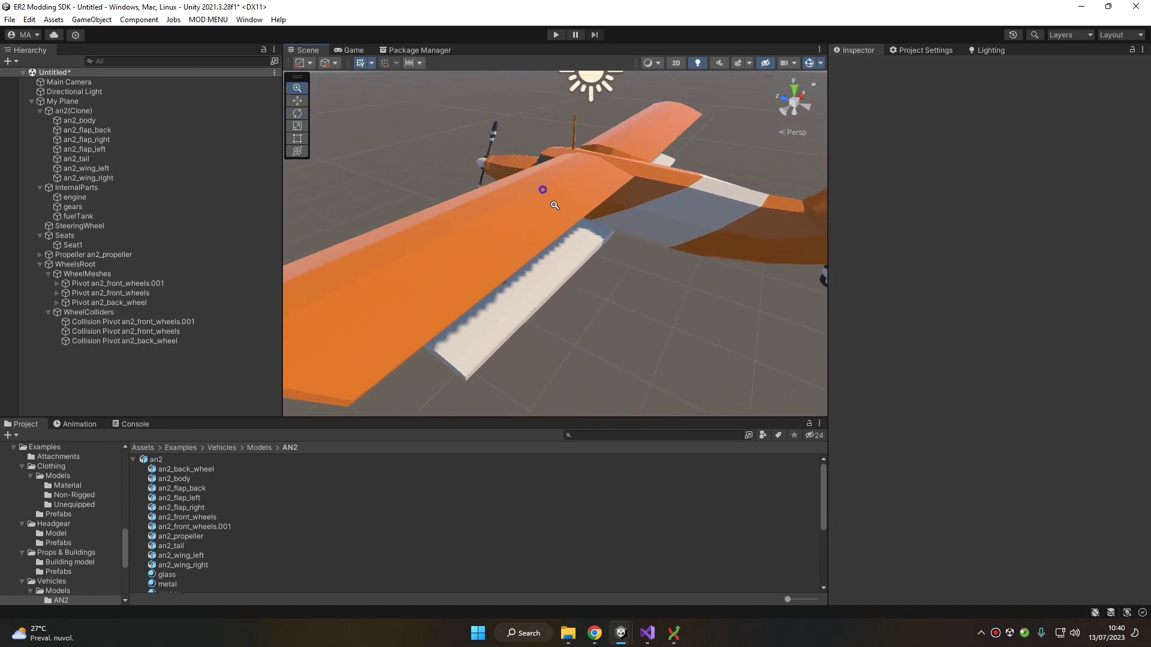
click(544, 232)
alt+drag(544, 232, 549, 197)
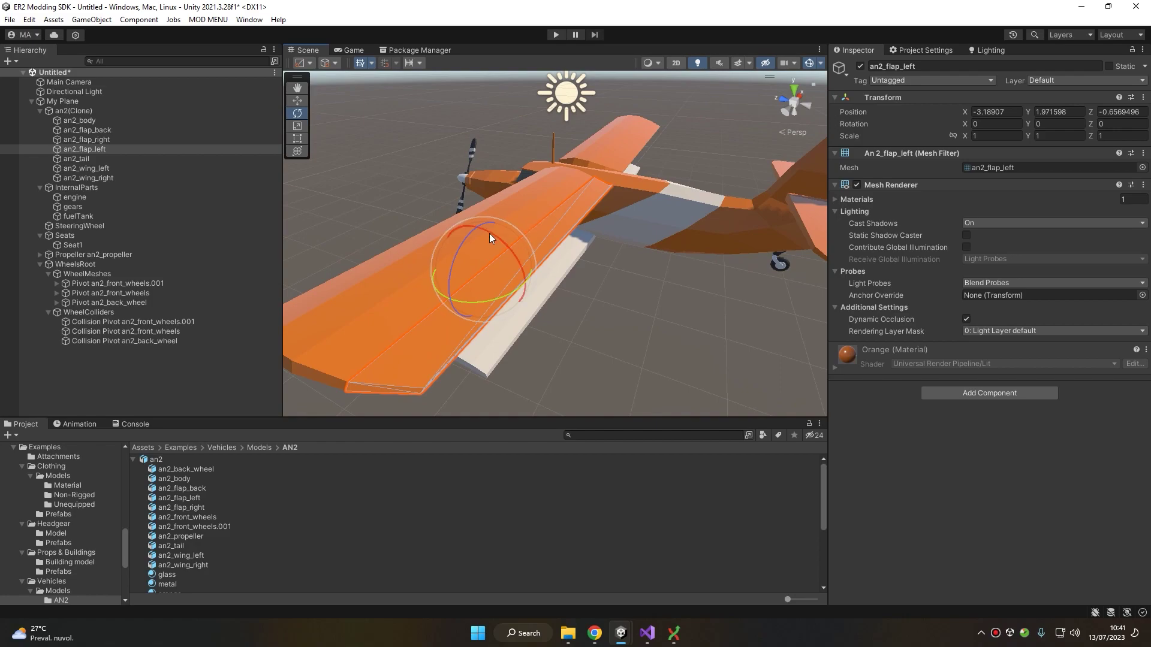
drag(509, 252, 533, 246)
scroll(560, 250, down, 5)
scroll(564, 243, up, 4)
scroll(528, 258, up, 5)
middle_drag(523, 275, 557, 241)
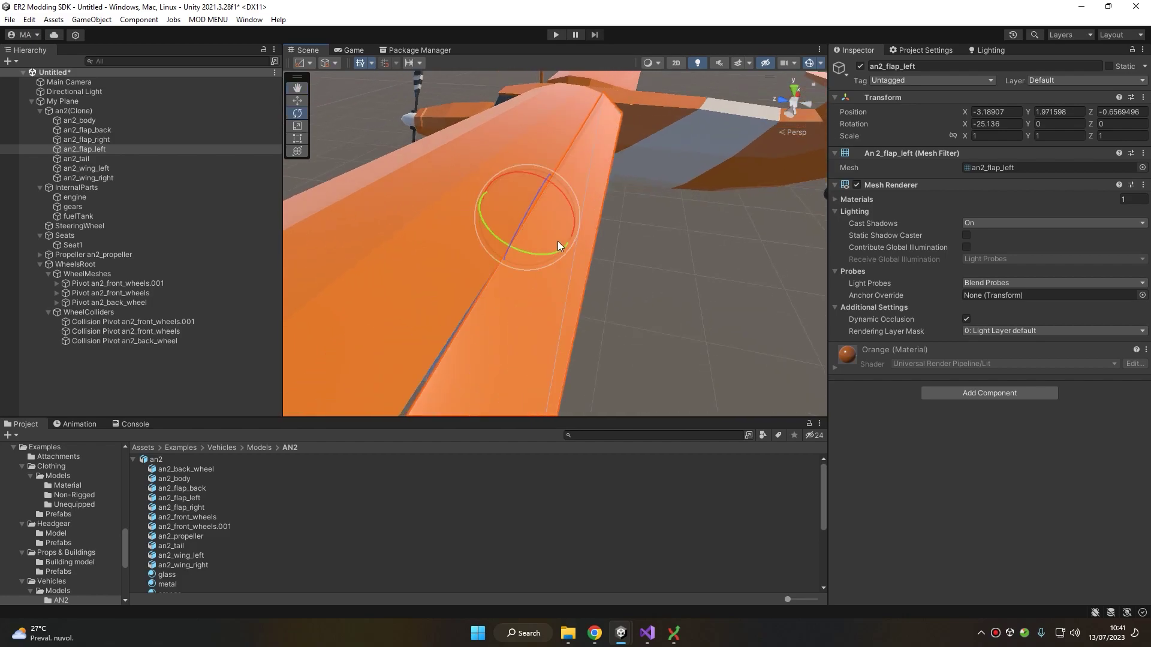
scroll(560, 225, down, 5)
right_drag(561, 219, 508, 203)
drag(582, 225, 624, 175)
key(ctrl+z)
Test-rotate an2_flap_right about its hinge axis, and look over an2_tail for comparison
middle_drag(689, 141, 596, 203)
scroll(564, 198, up, 5)
click(546, 179)
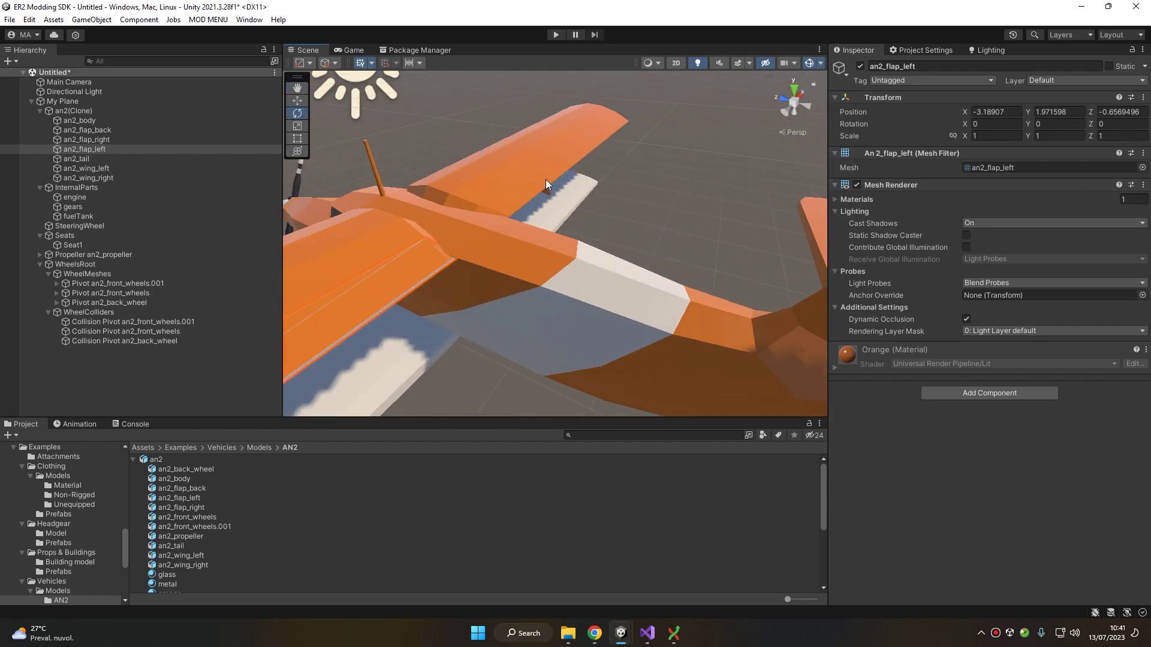
alt+drag(658, 138, 610, 220)
click(611, 220)
drag(594, 129, 566, 170)
scroll(566, 192, down, 4)
click(537, 355)
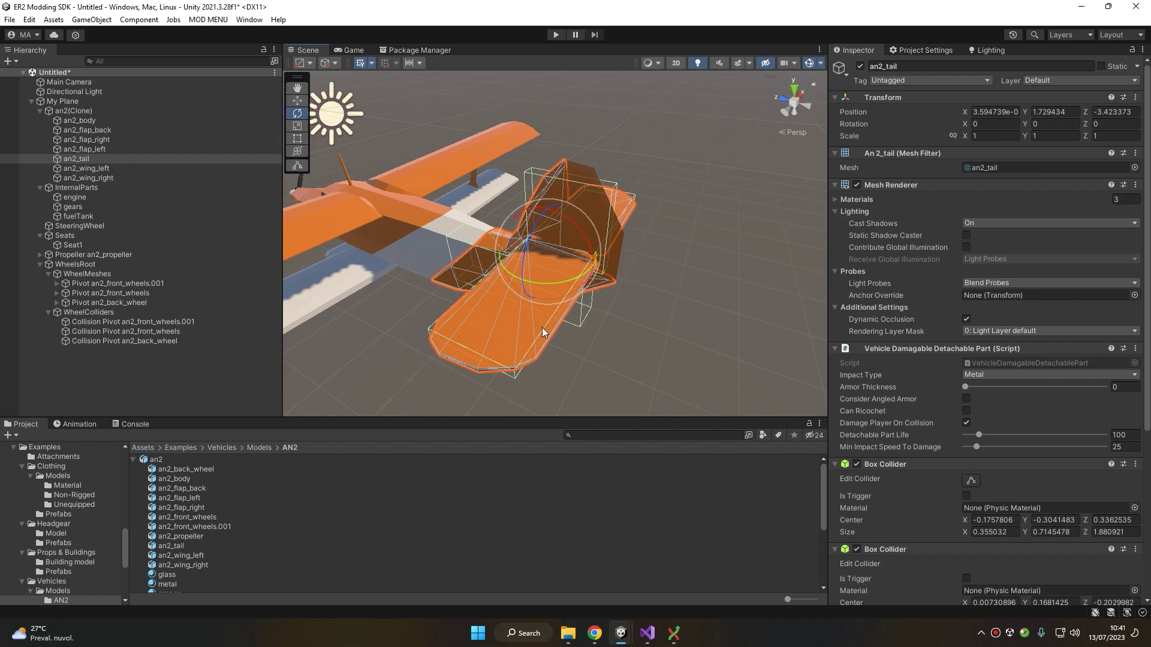
alt+drag(541, 327, 582, 238)
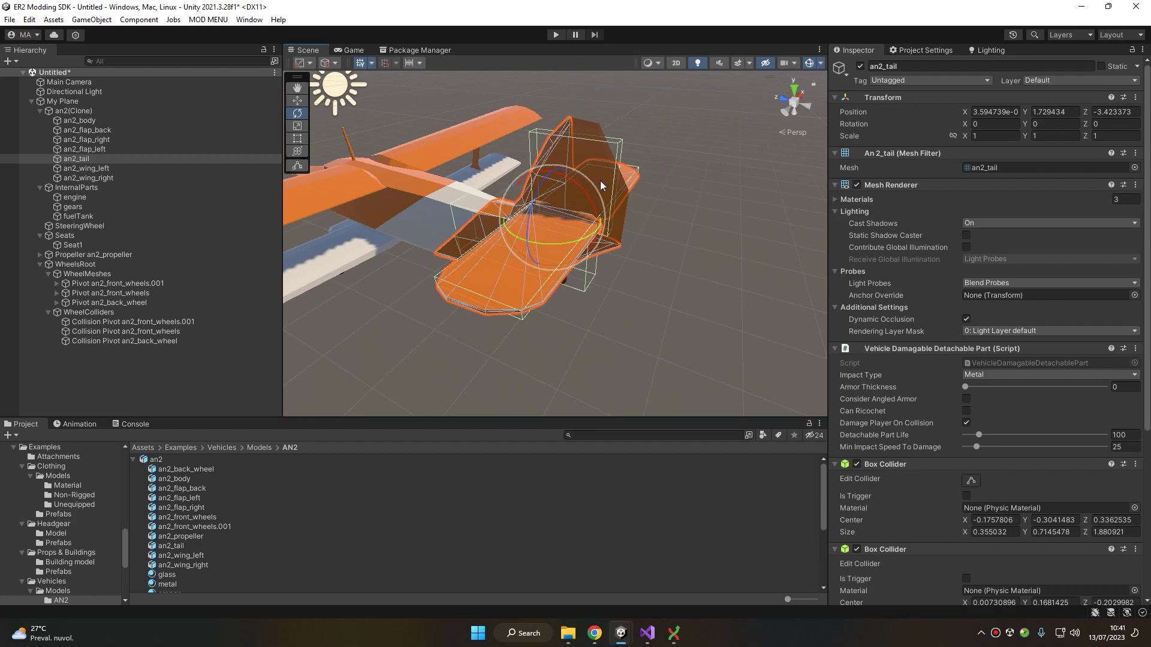
alt+drag(562, 185, 614, 195)
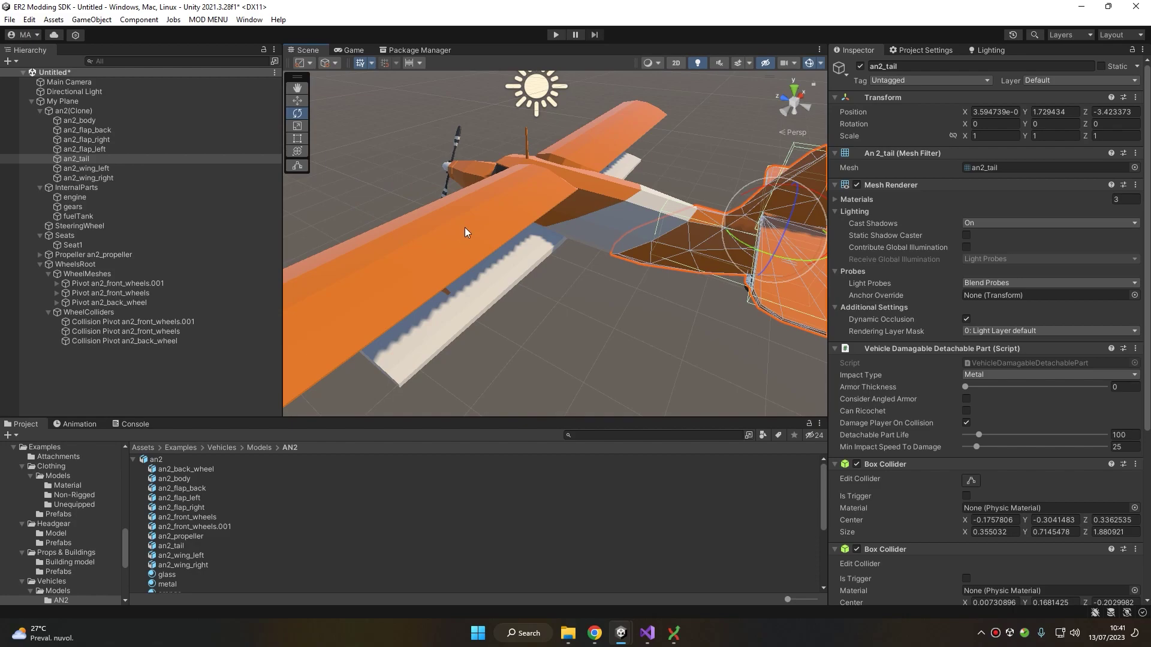
Set up an2_flap_left, an2_flap_right and an2_flap_back together as rotating flaps using the ER2 MODS plane options
click(490, 237)
shift+click(616, 145)
scroll(640, 193, down, 2)
middle_drag(641, 195, 610, 179)
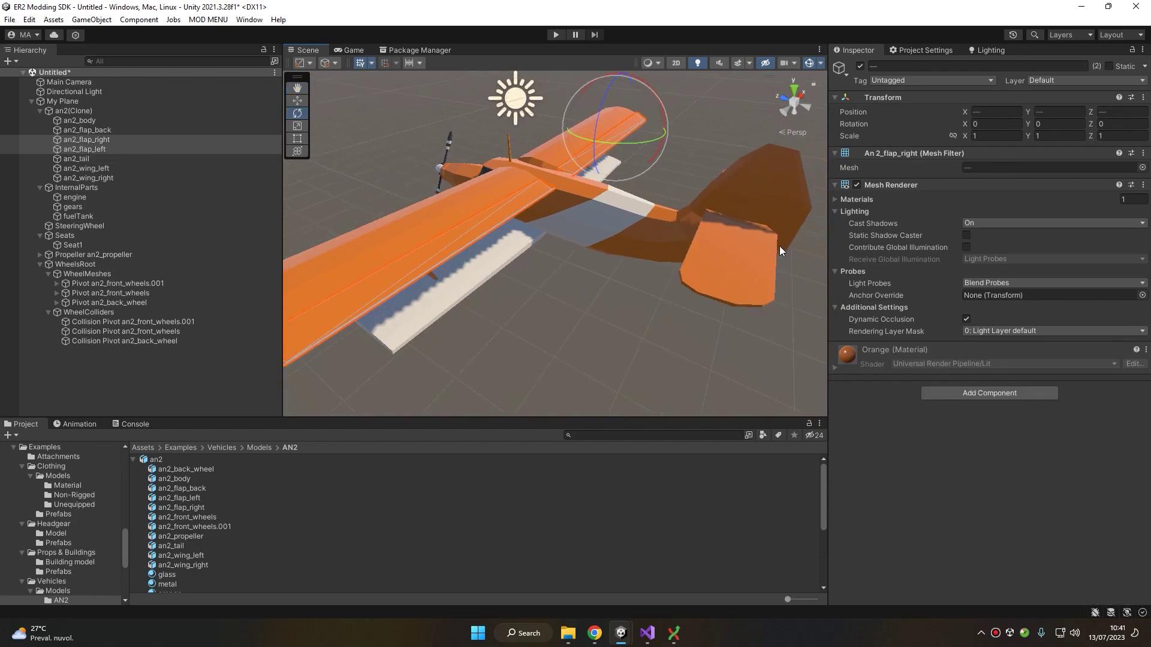
shift+click(778, 243)
middle_drag(703, 210, 770, 181)
right_click(91, 134)
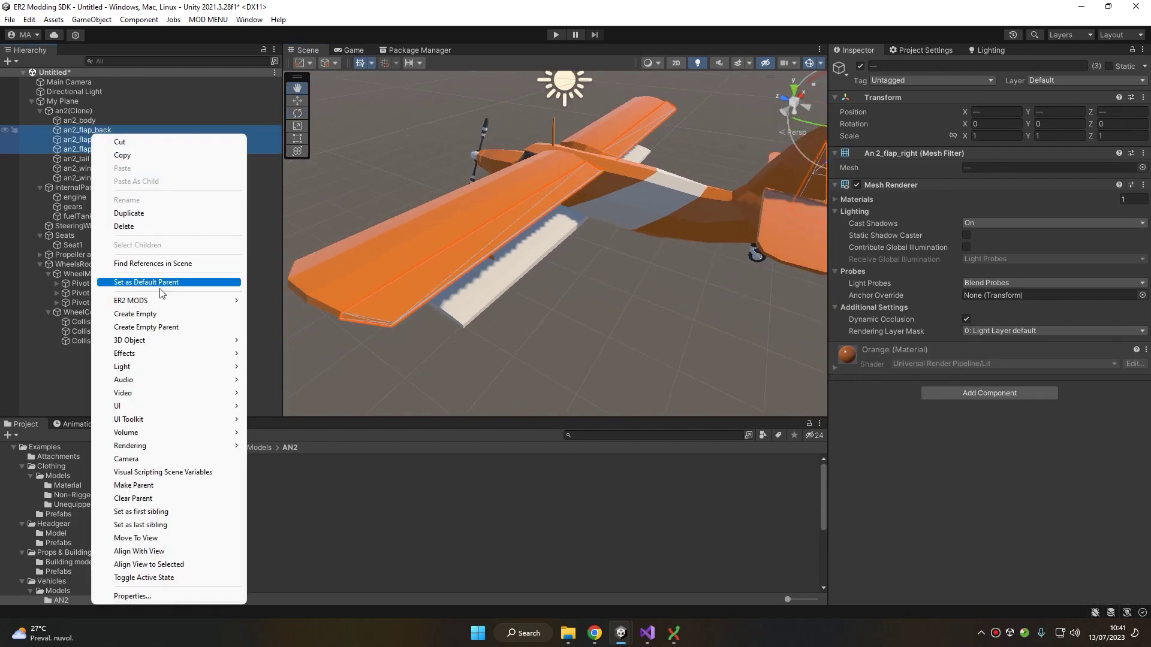
mouse_move(180, 300)
mouse_move(286, 383)
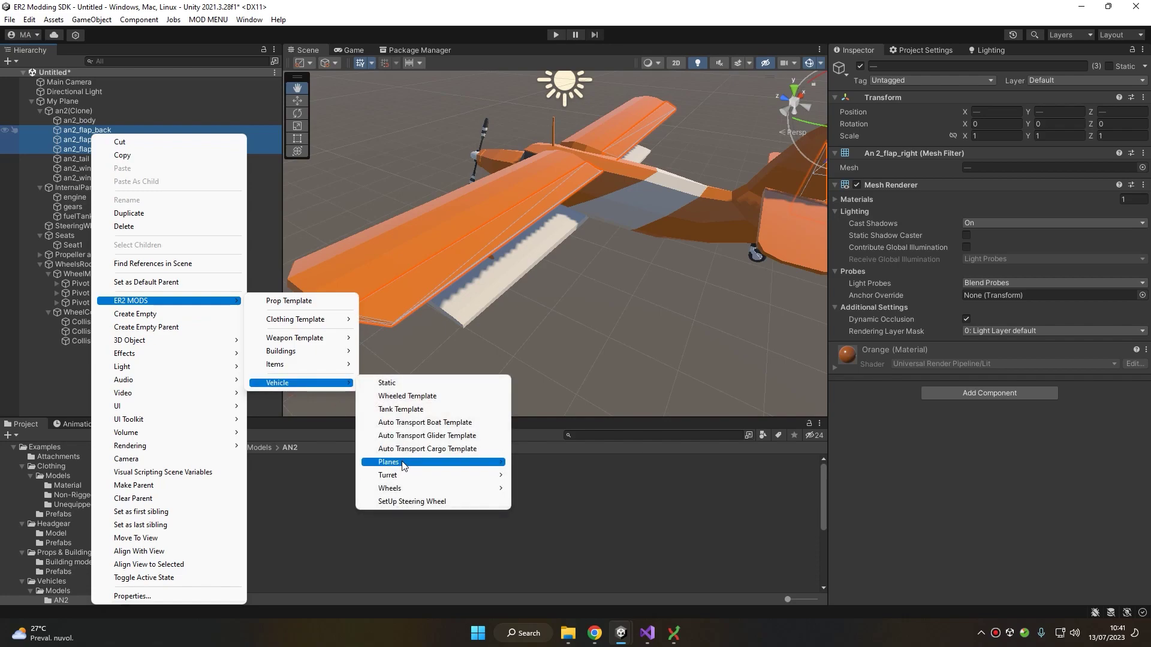
mouse_move(432, 462)
click(579, 501)
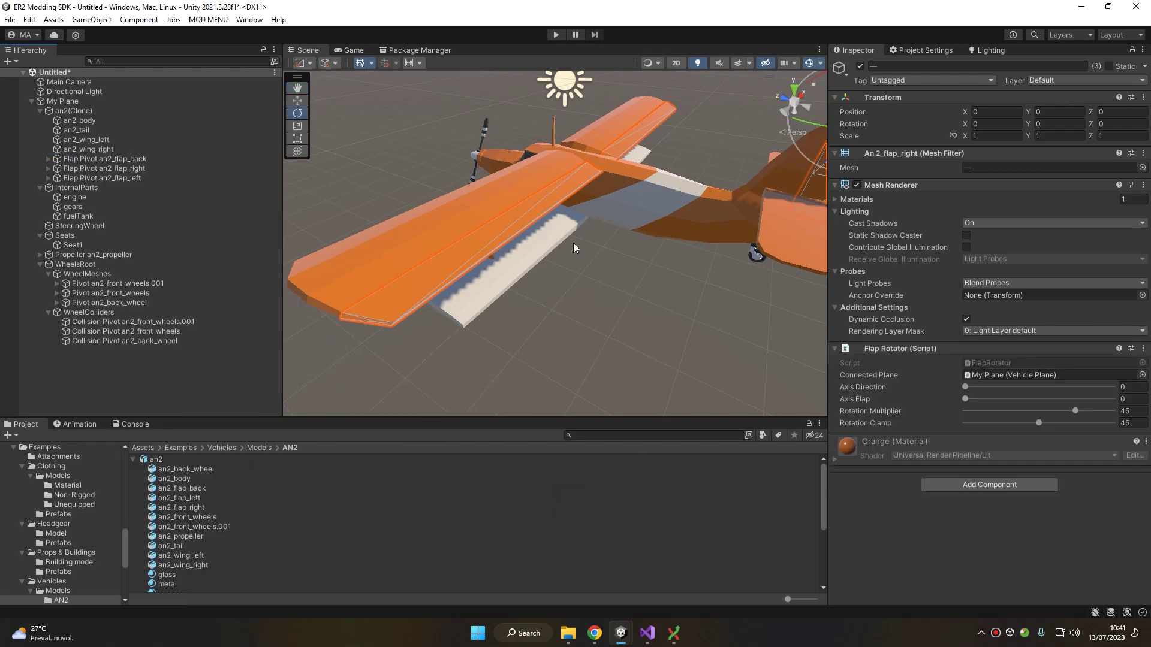
Examine the Flap Rotator settings of an2_flap_back on the tail, trying out its Axis Flap value
middle_drag(573, 243, 522, 244)
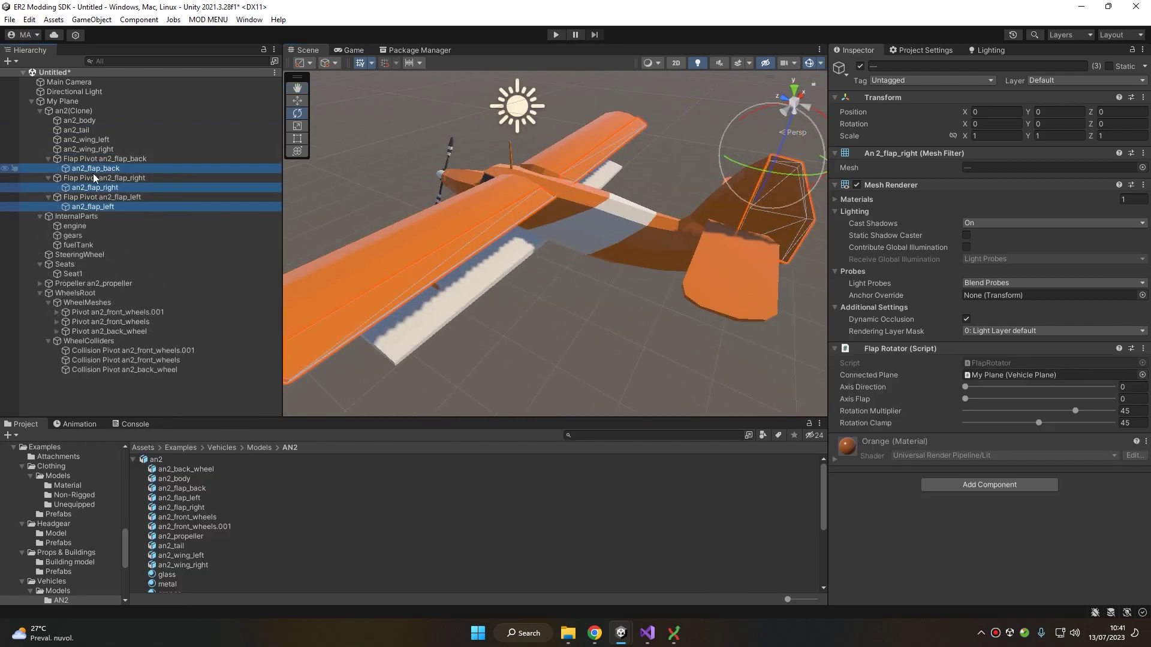
click(105, 168)
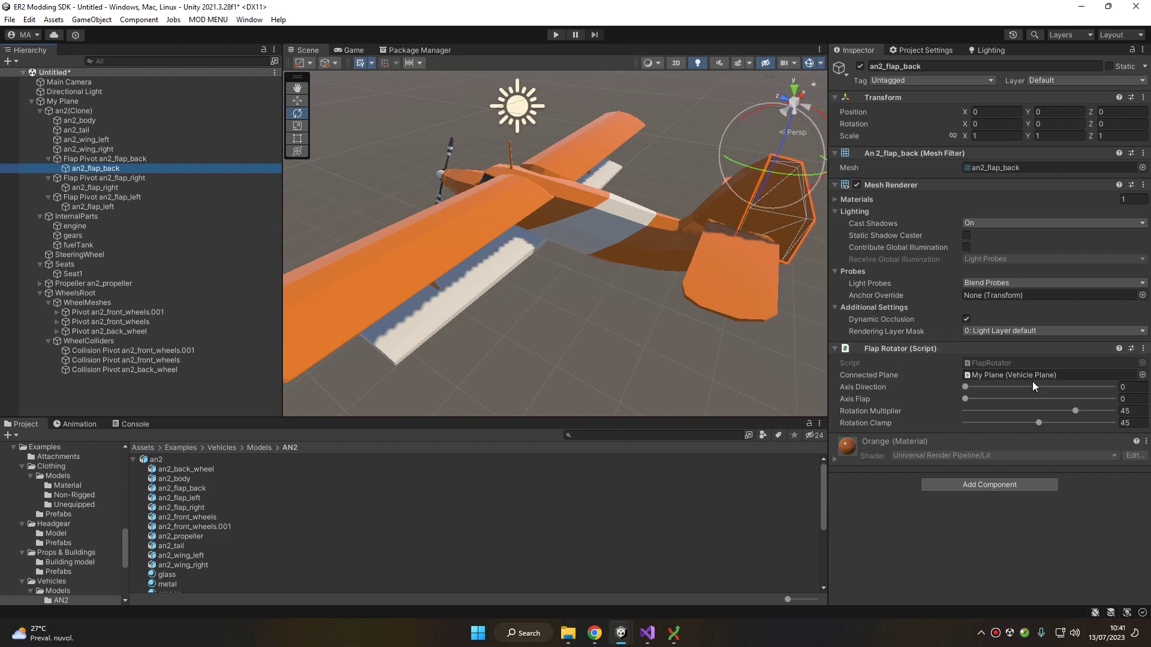
alt+drag(504, 266, 514, 279)
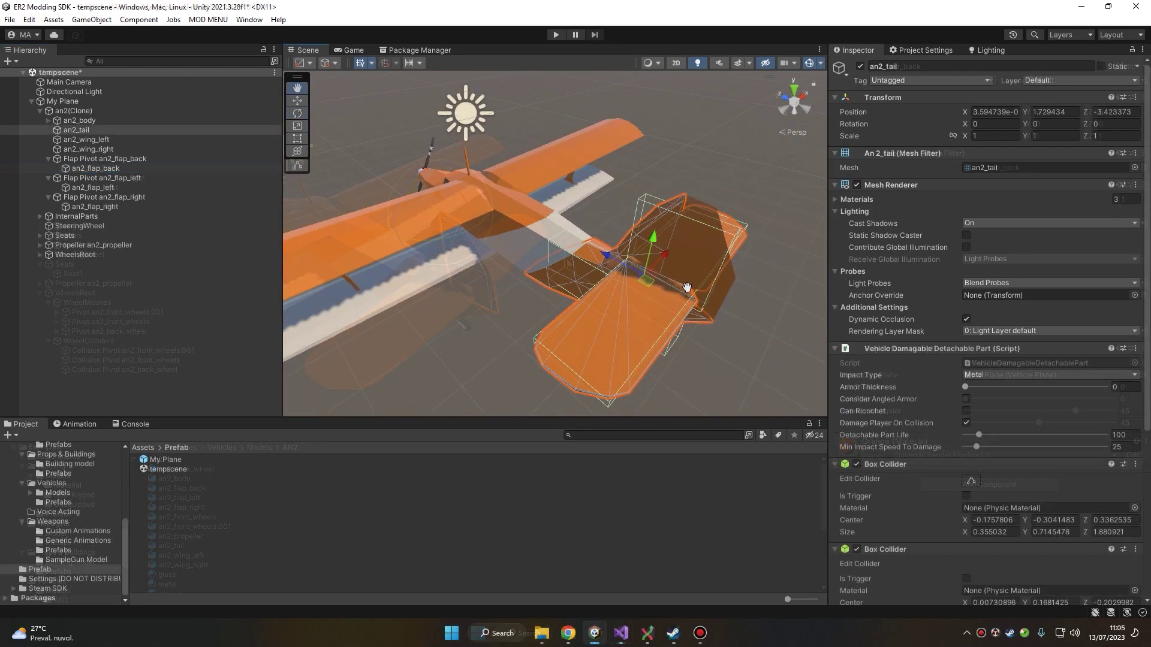
middle_drag(688, 288, 605, 246)
click(639, 260)
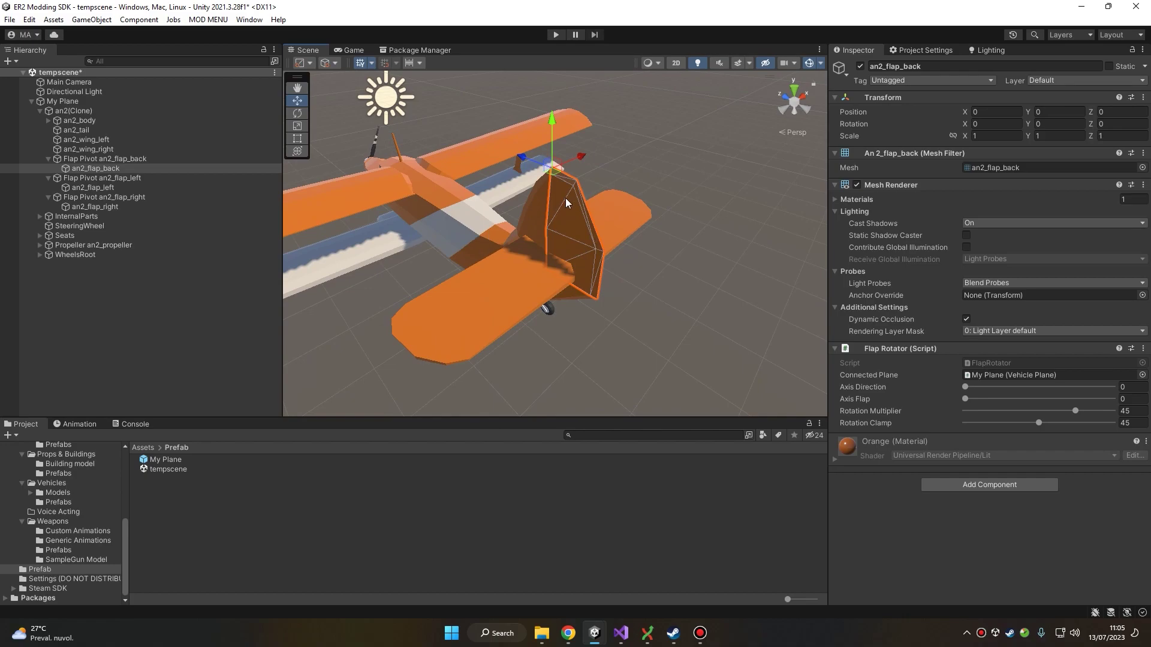
alt+right_drag(566, 198, 638, 325)
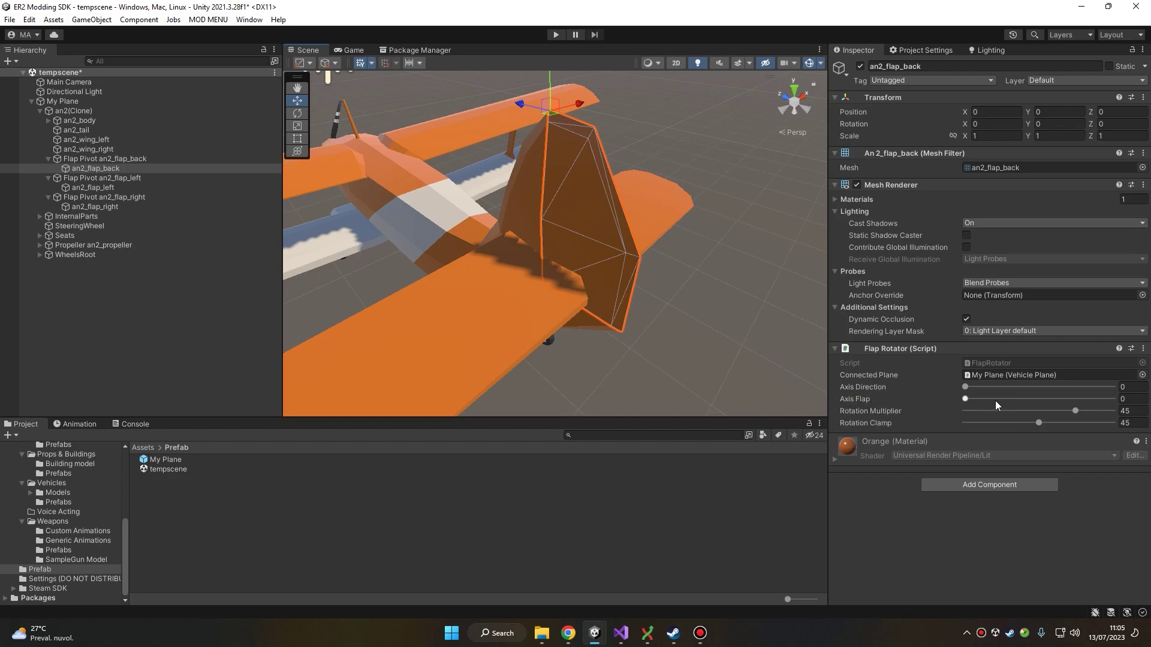
click(965, 398)
mouse_move(966, 397)
mouse_down()
mouse_move(1113, 407)
mouse_move(969, 398)
mouse_up()
click(1100, 124)
key(Return)
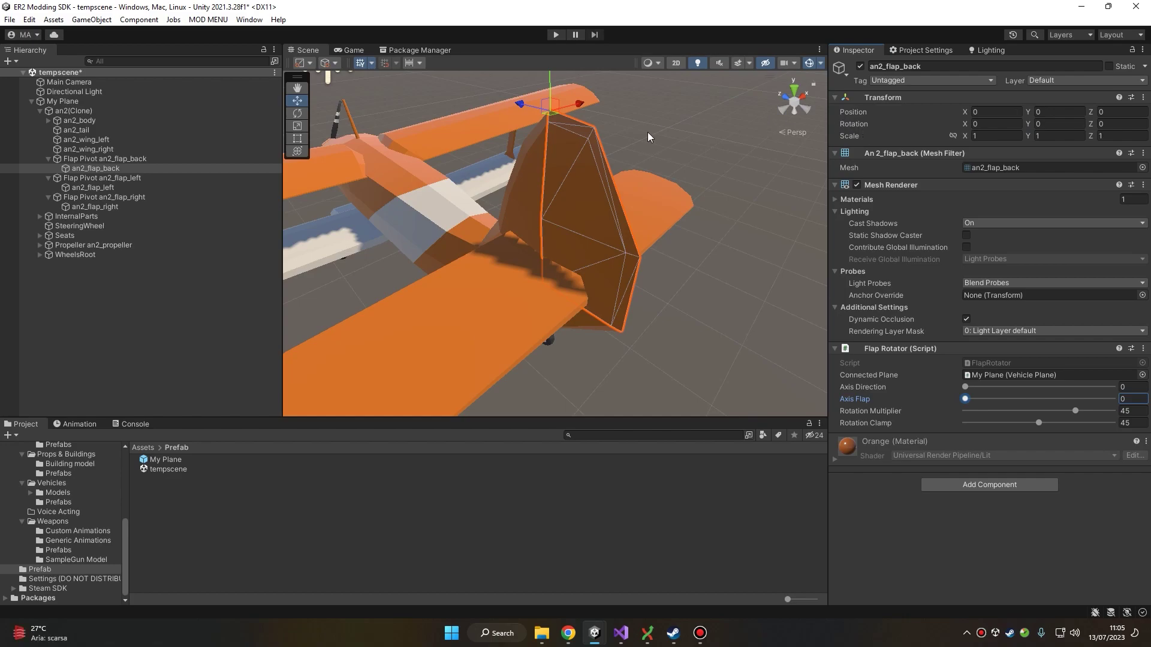
Test-rotate an2_flap_back about its Y axis by about -42 degrees, undo the rotation, and set its Axis Flap to 1
scroll(646, 149, up, 1)
scroll(590, 147, down, 2)
alt+drag(581, 149, 570, 178)
key(e)
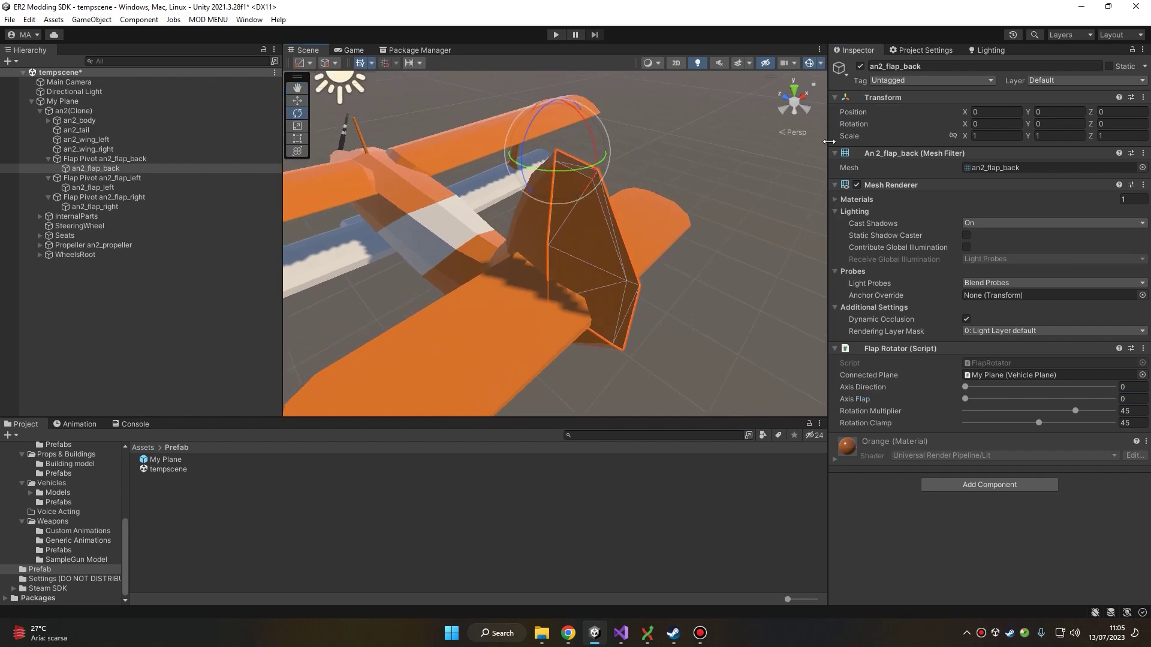
drag(1031, 125, 247, 171)
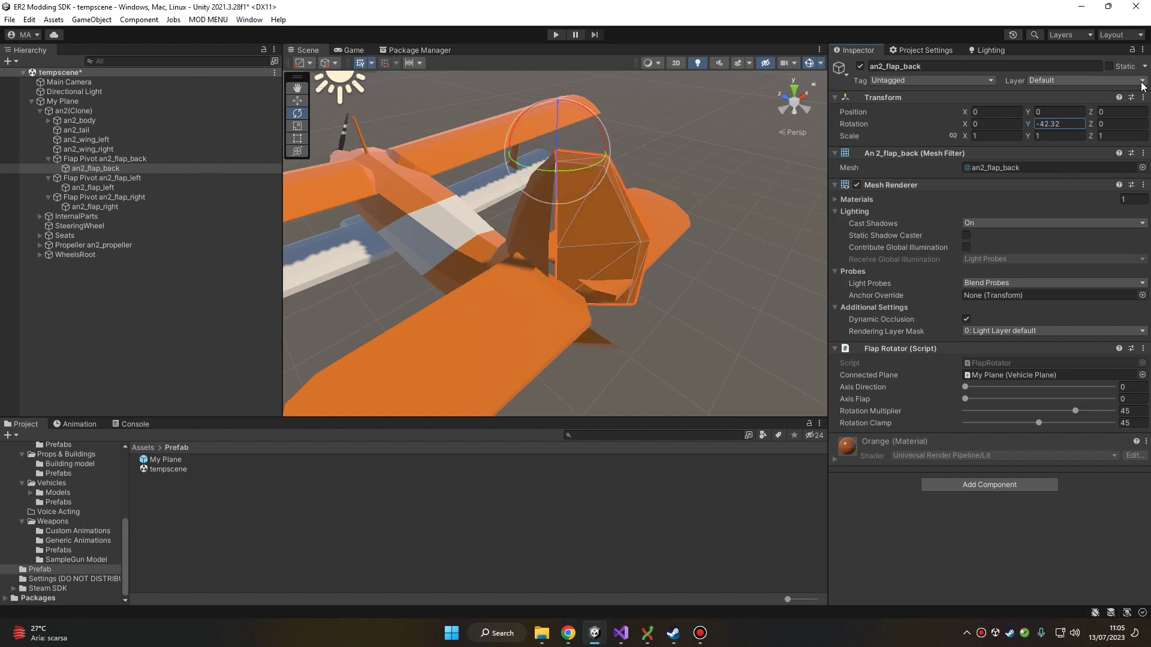
key(ctrl+z)
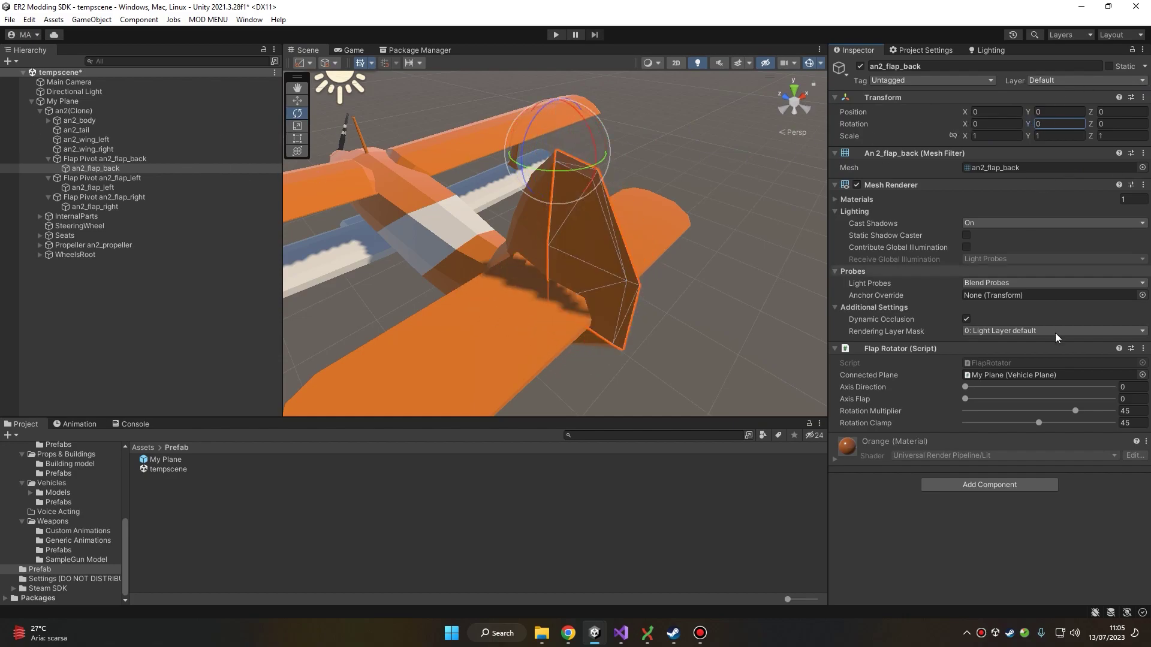
drag(969, 398, 1055, 399)
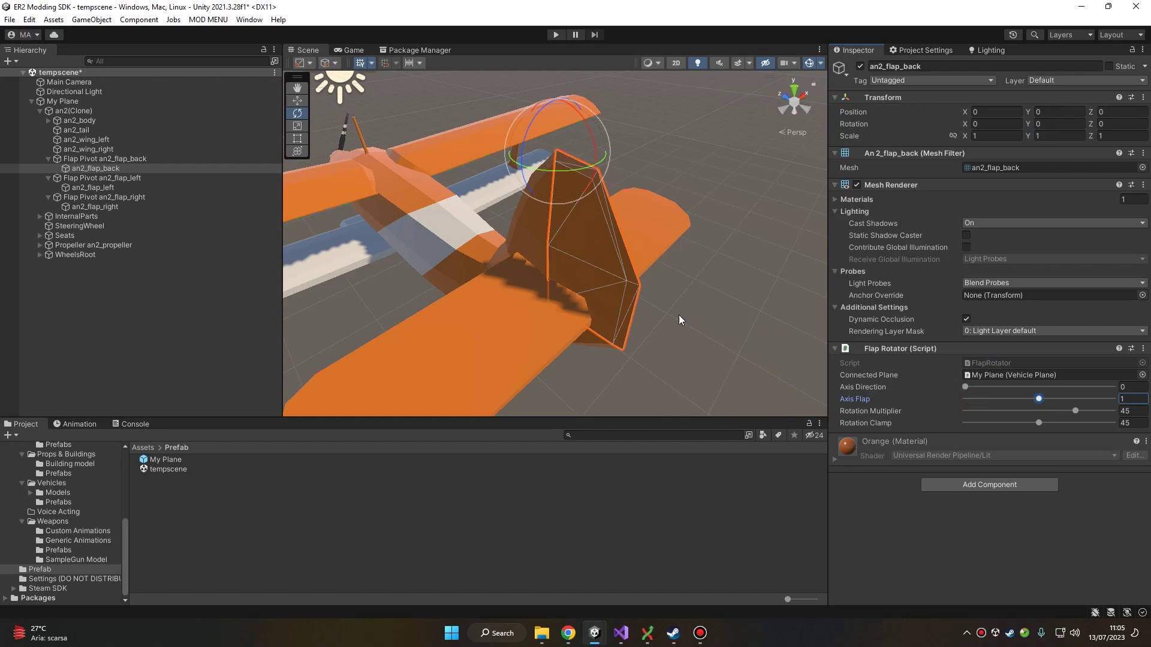
Test-rotate an2_flap_left about its X axis and undo the rotation
scroll(443, 235, down, 3)
middle_drag(446, 258, 595, 293)
scroll(594, 293, up, 3)
middle_drag(624, 240, 700, 233)
scroll(700, 232, up, 1)
click(519, 276)
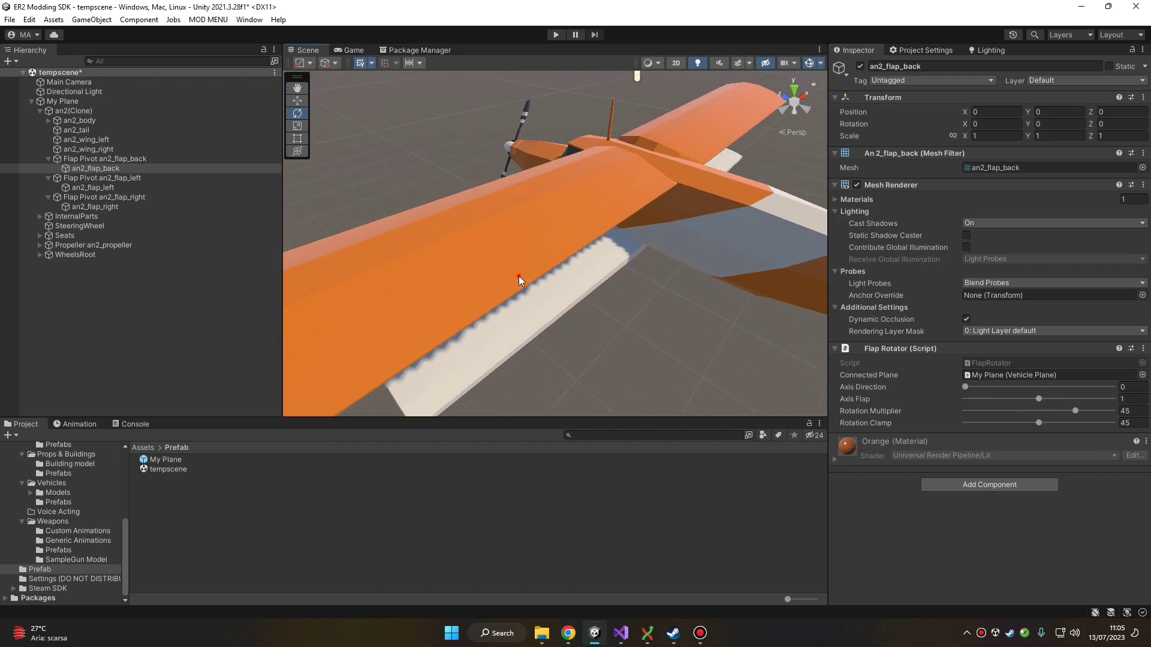
click(519, 276)
right_drag(530, 278, 707, 261)
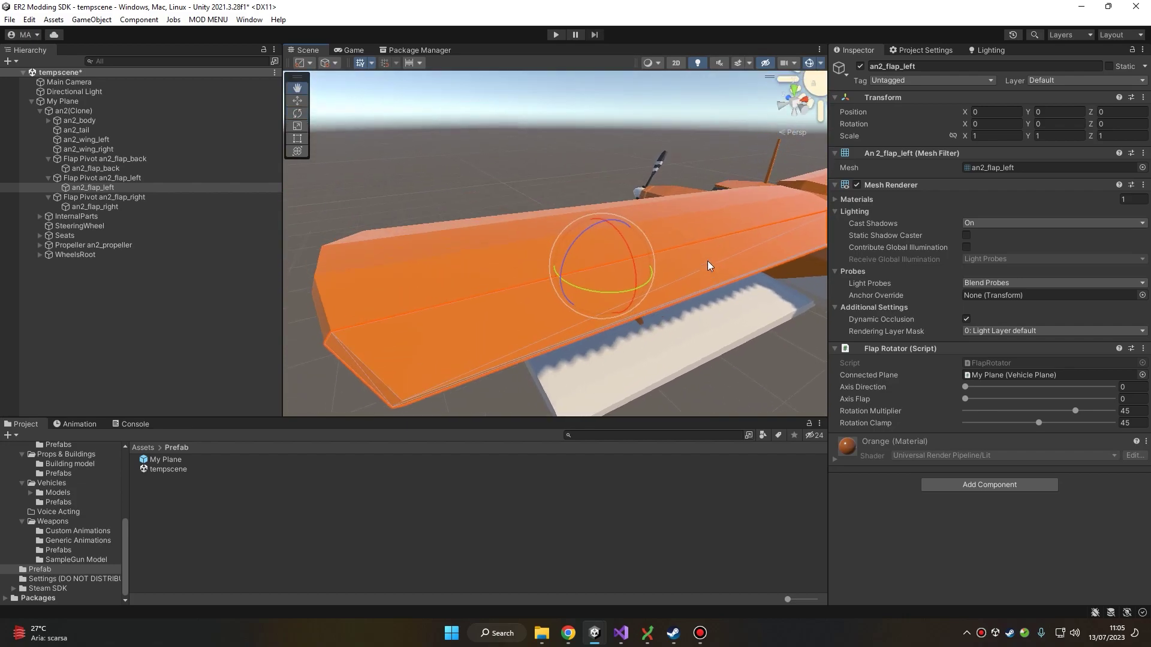
right_drag(586, 237, 606, 237)
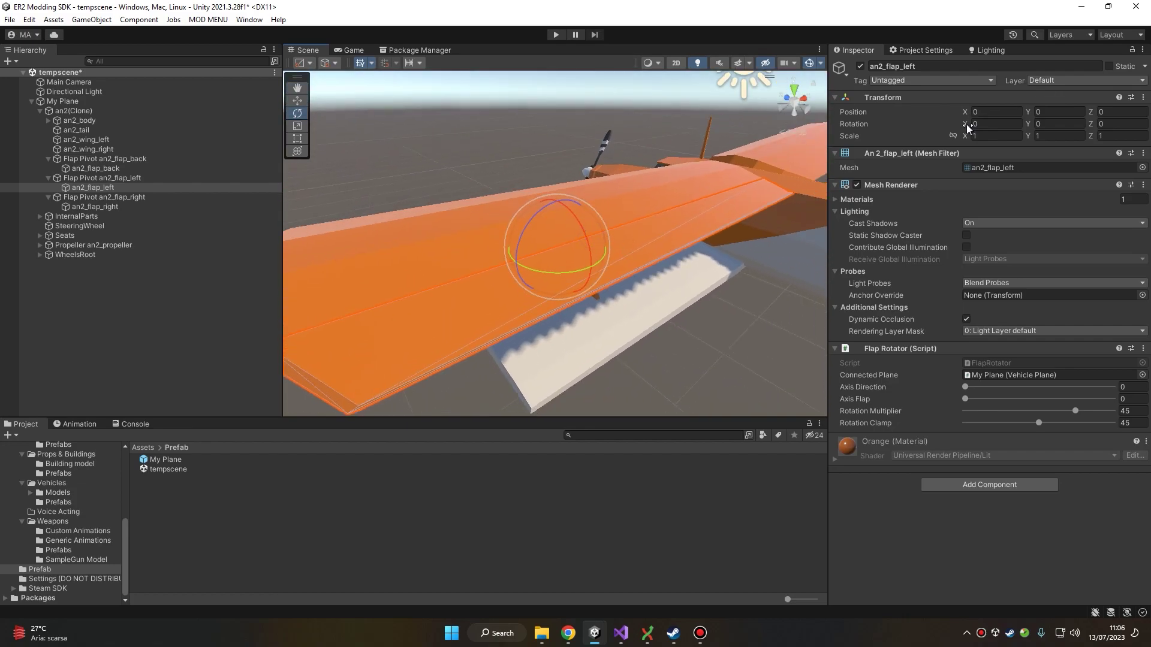
drag(966, 125, 711, 178)
key(ctrl+z)
scroll(748, 272, down, 3)
alt+drag(732, 268, 591, 273)
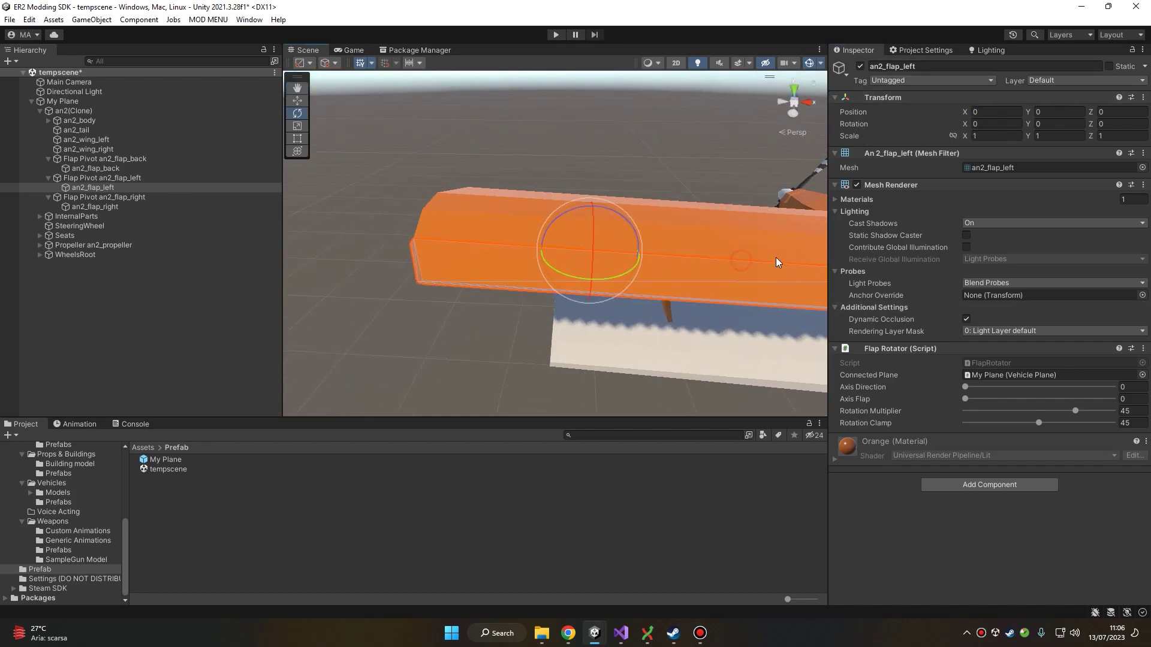
Test-rotate an2_flap_right about its X axis and undo the rotation
middle_drag(776, 259, 443, 220)
right_drag(443, 220, 716, 243)
click(534, 281)
drag(964, 127, 876, 153)
key(ctrl+z)
scroll(699, 256, down, 3)
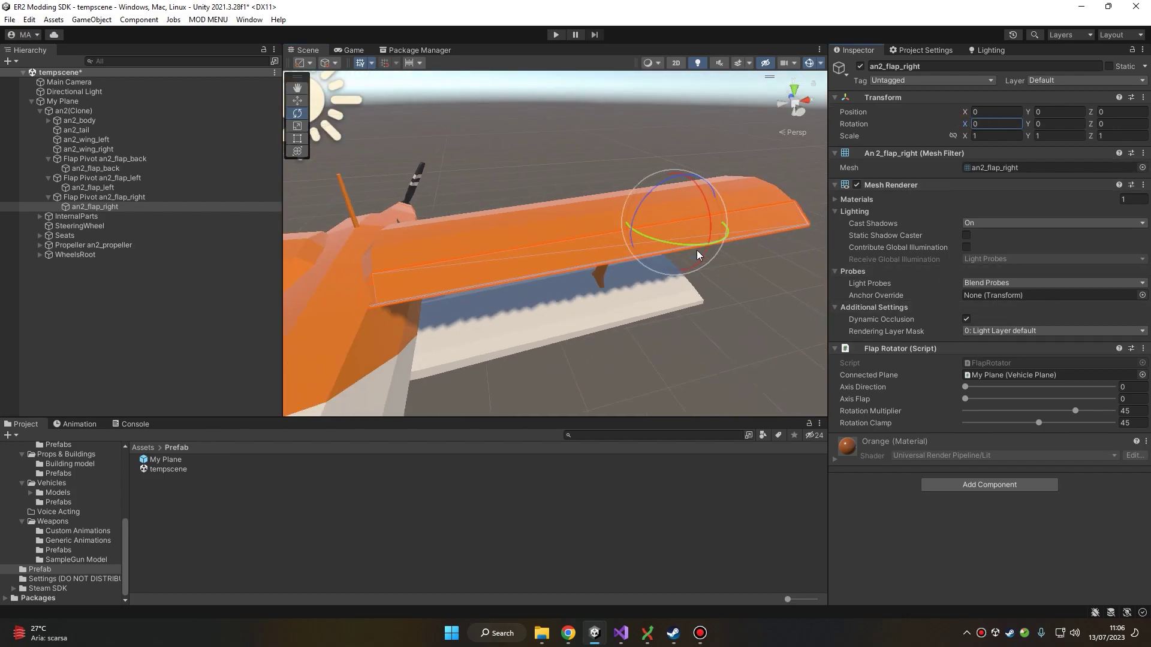
Compare an2_flap_right and an2_flap_left on the two wings as seen from behind the plane
right_drag(697, 251, 562, 243)
right_drag(685, 291, 824, 280)
scroll(821, 278, down, 2)
scroll(456, 263, down, 2)
middle_drag(456, 263, 458, 263)
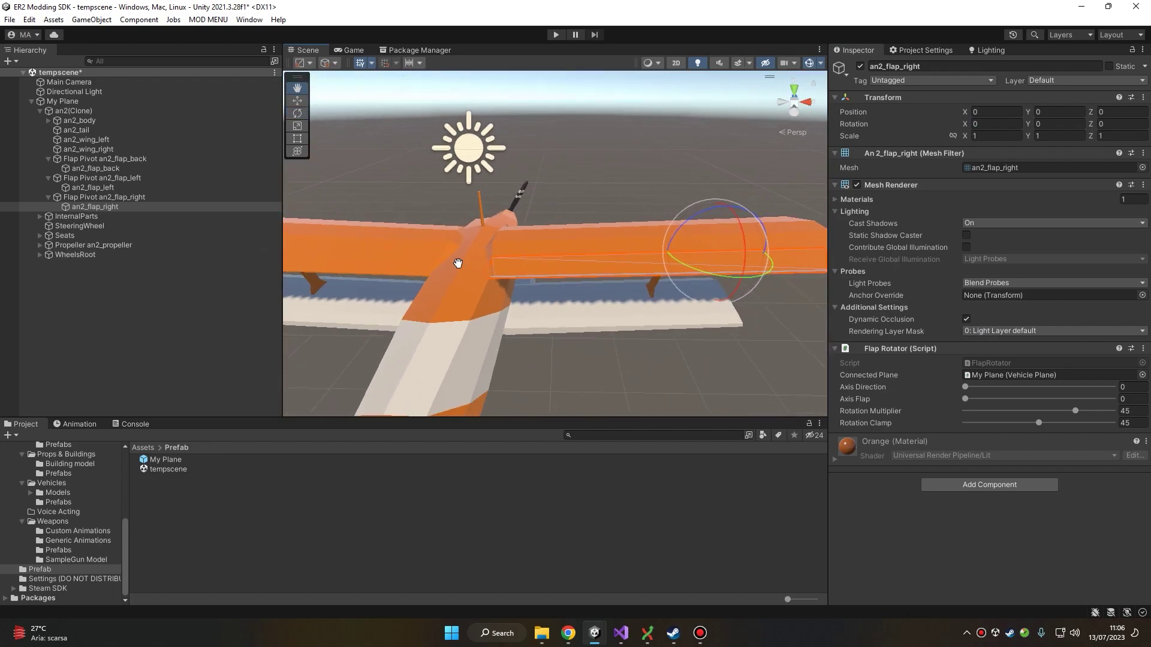
right_drag(458, 263, 434, 254)
key(e)
click(420, 261)
middle_drag(377, 249, 435, 255)
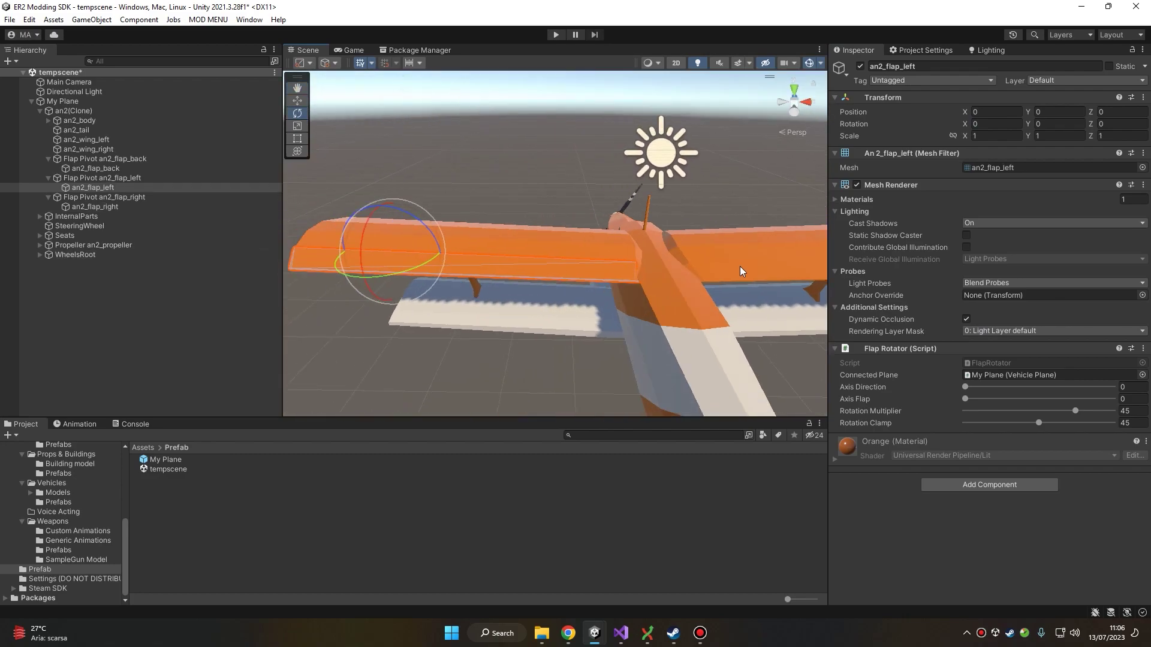
click(789, 271)
middle_drag(789, 271, 728, 266)
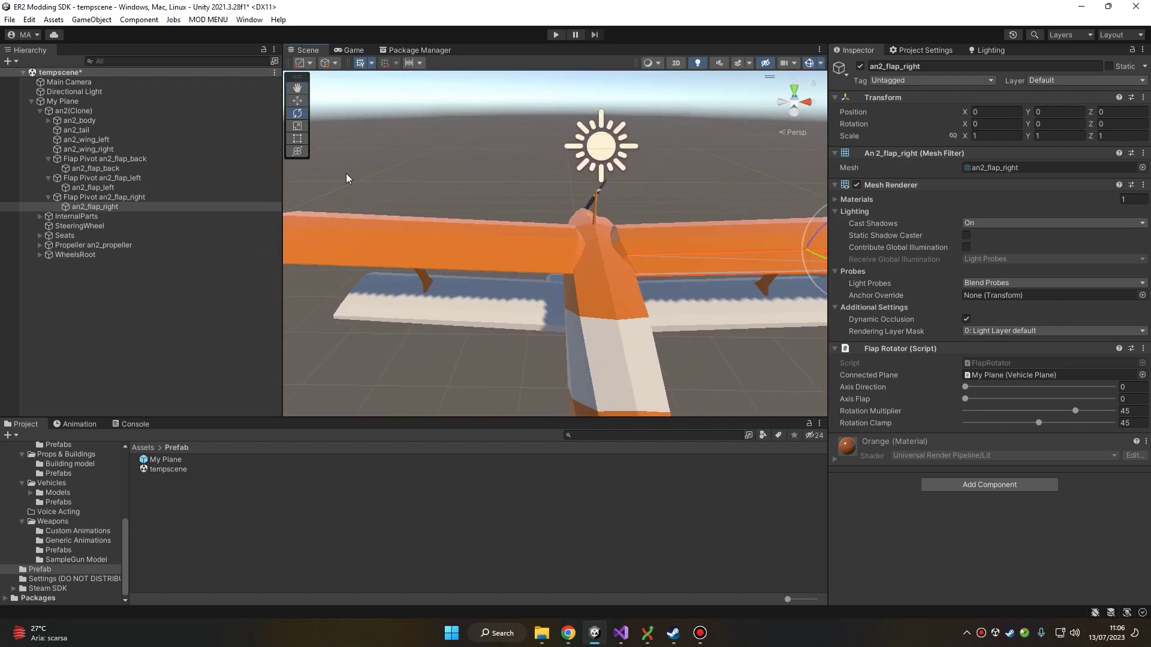
Test-rotate the left and right wing flaps one after the other and undo both rotations
click(522, 257)
drag(293, 233, 858, 273)
key(ctrl+z)
click(633, 266)
right_drag(627, 252, 708, 247)
drag(741, 198, 733, 154)
key(ctrl+z)
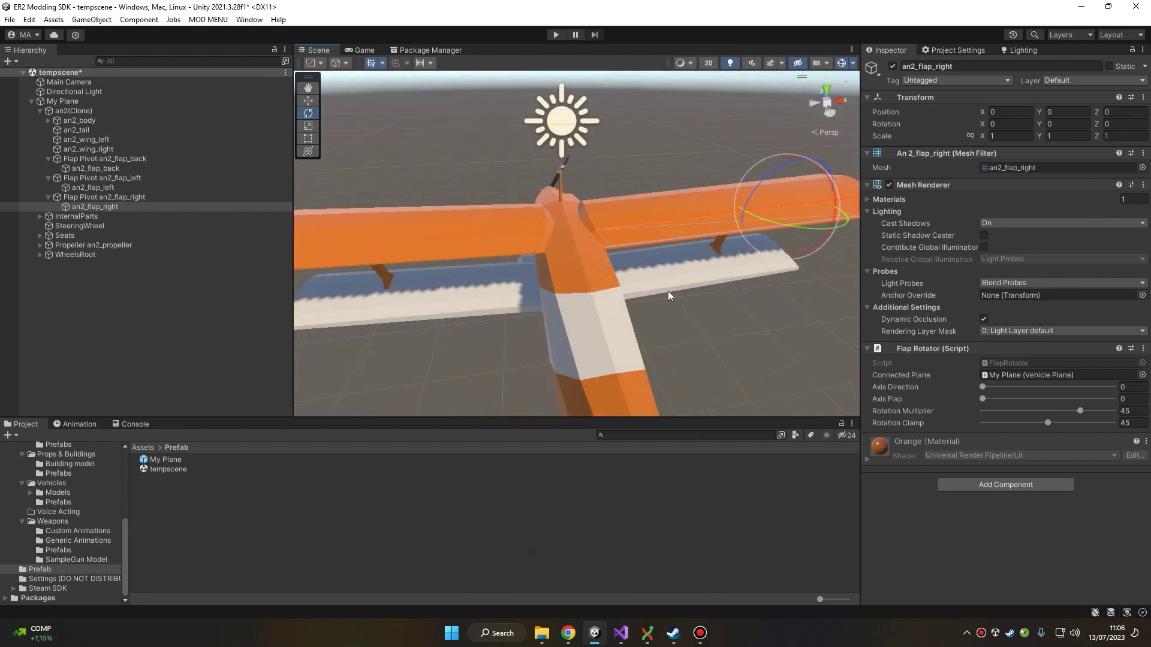
Examine the Rotation Multiplier of an2_flap_right, deselect the flap, and look over the whole plane
right_drag(727, 272, 521, 238)
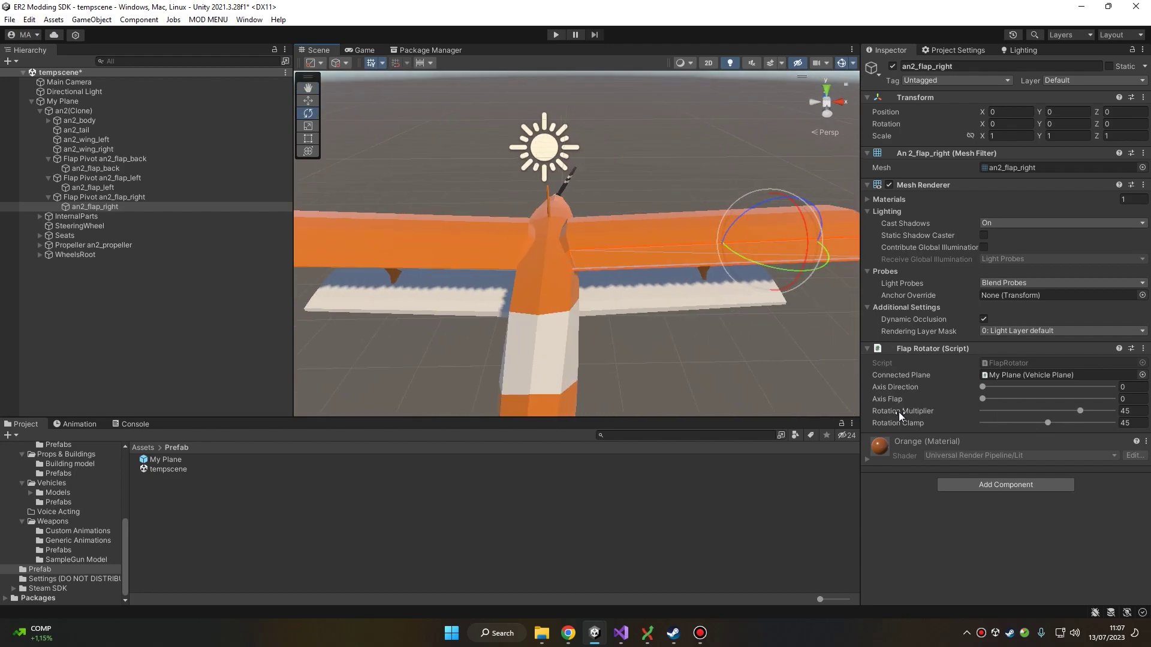
click(1137, 413)
scroll(674, 272, down, 5)
click(173, 331)
right_drag(458, 277, 503, 272)
middle_drag(503, 273, 527, 268)
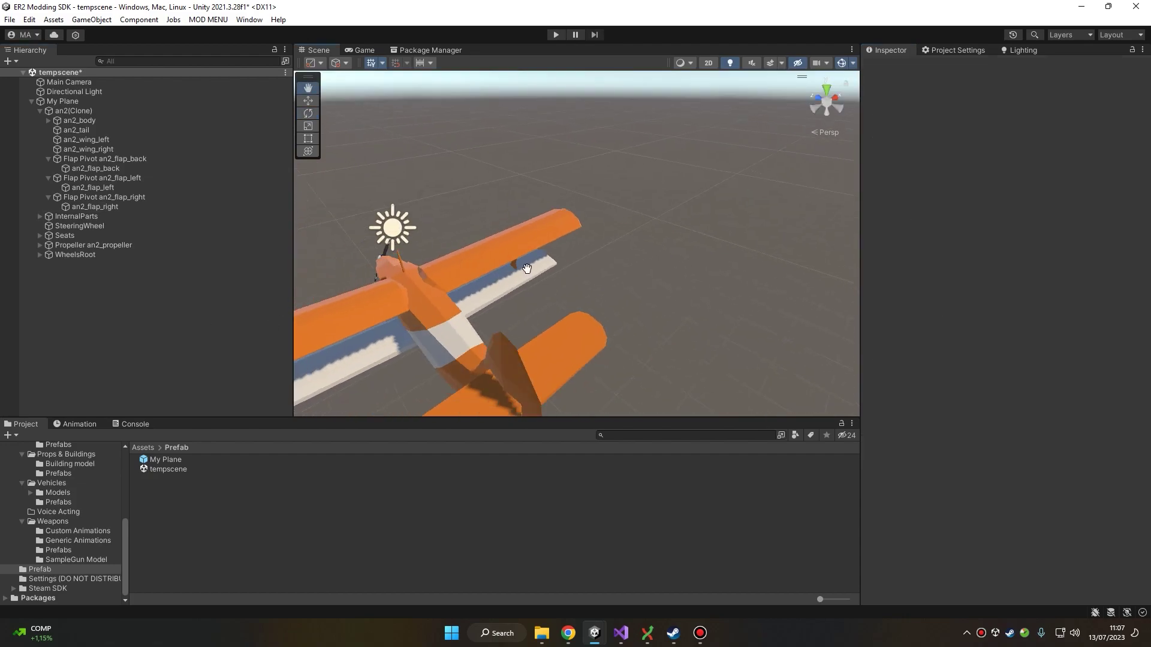
alt+drag(527, 268, 599, 222)
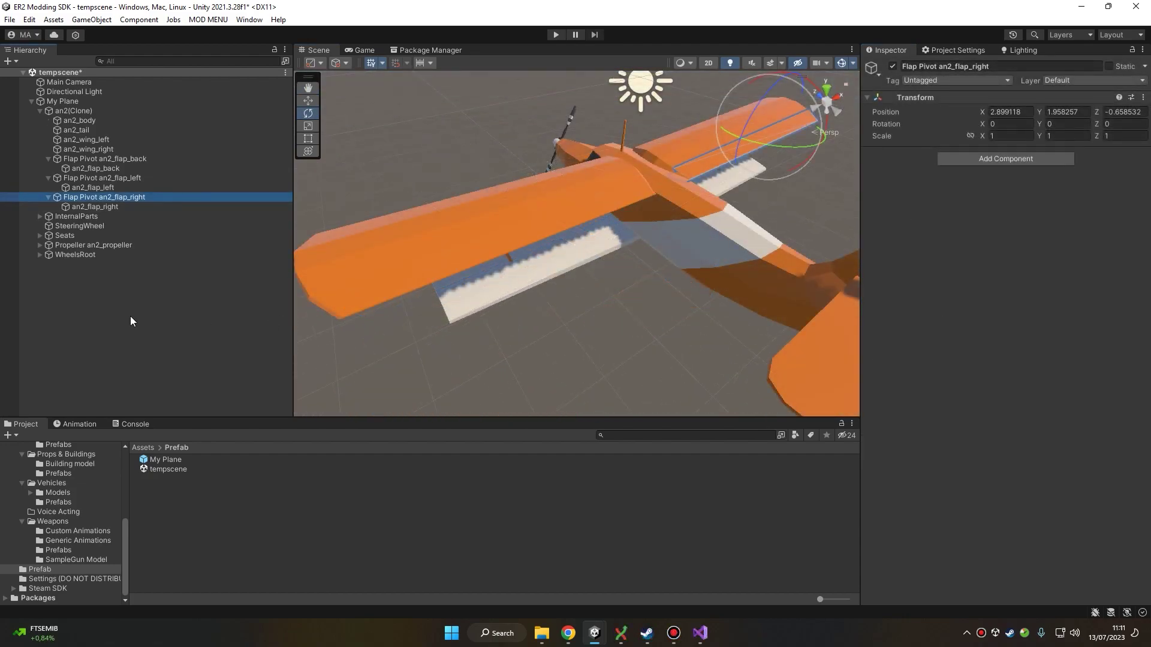
Set the Flap Rotator's Axis Direction to 1 on both an2_flap_left and an2_flap_right
click(106, 207)
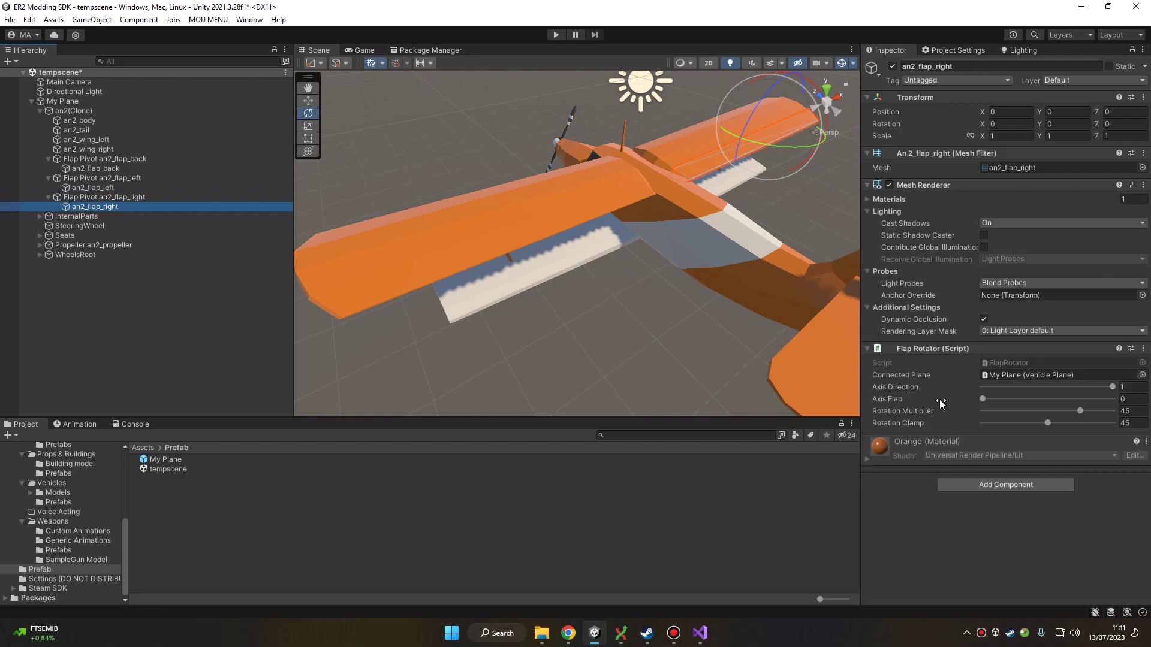
click(982, 387)
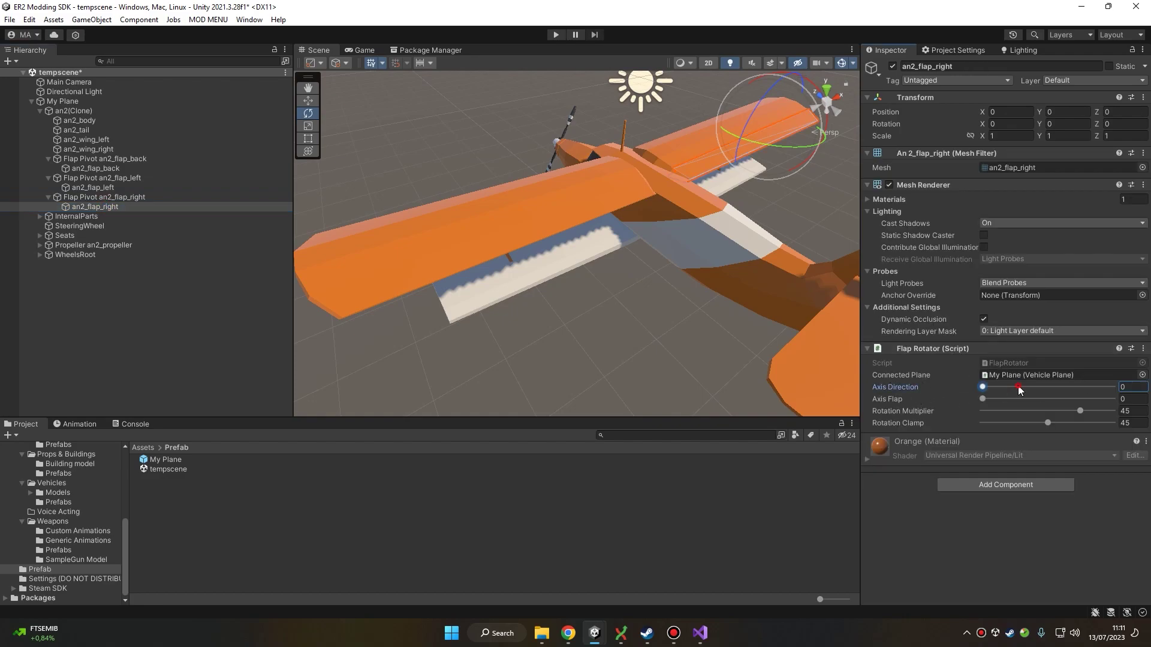
click(93, 188)
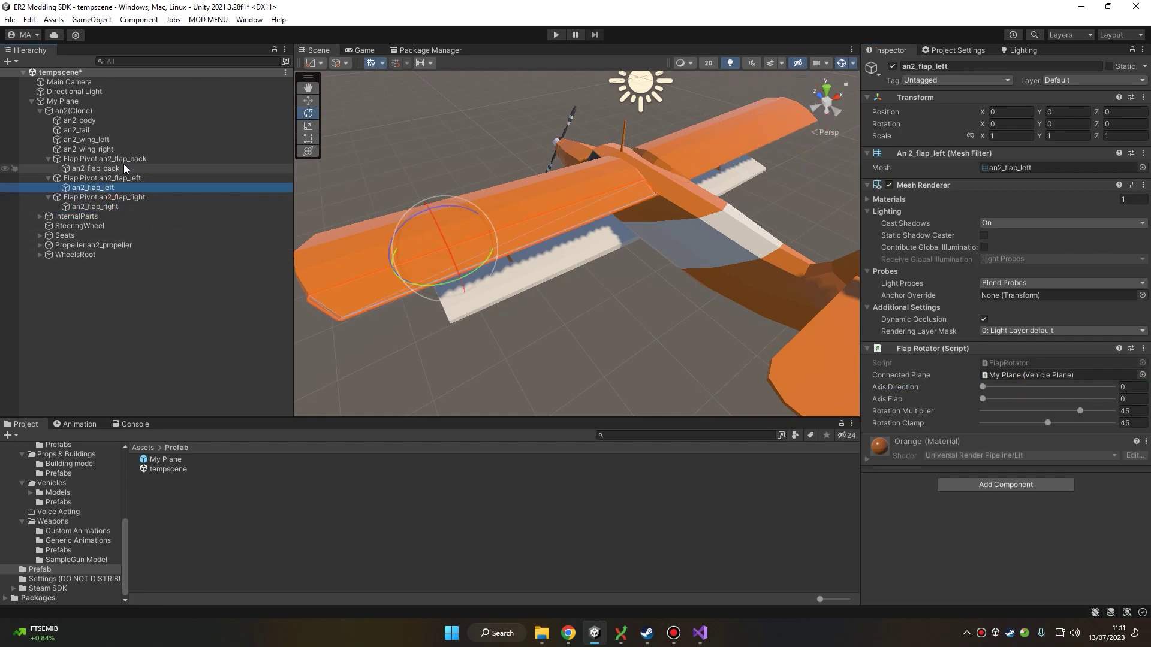
click(96, 169)
click(95, 187)
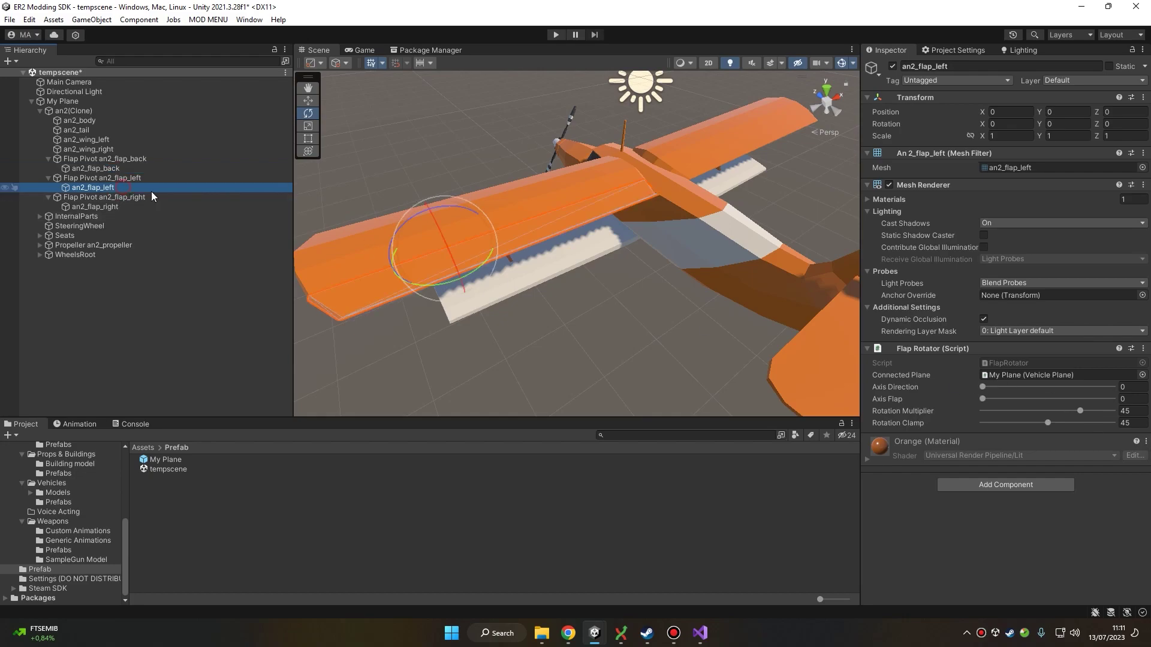
ctrl+click(113, 207)
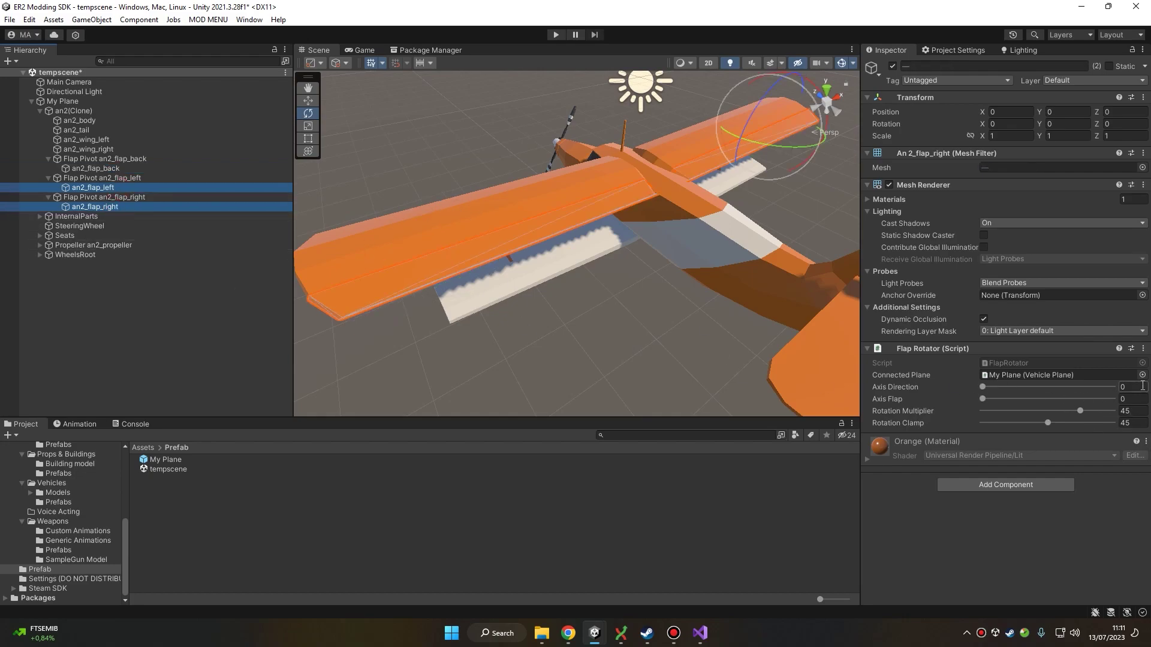
click(1113, 387)
Compare the Axis Direction and Axis Flap settings of an2_flap_back, an2_flap_left and an2_flap_right with their places on the plane
click(96, 169)
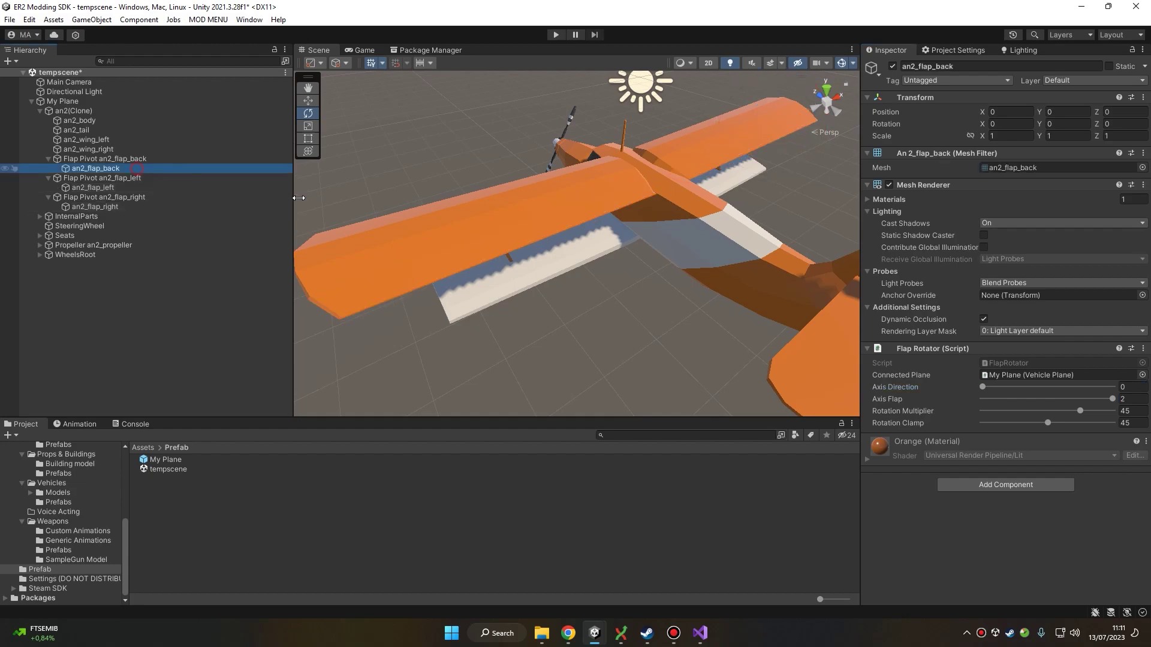
scroll(731, 271, down, 5)
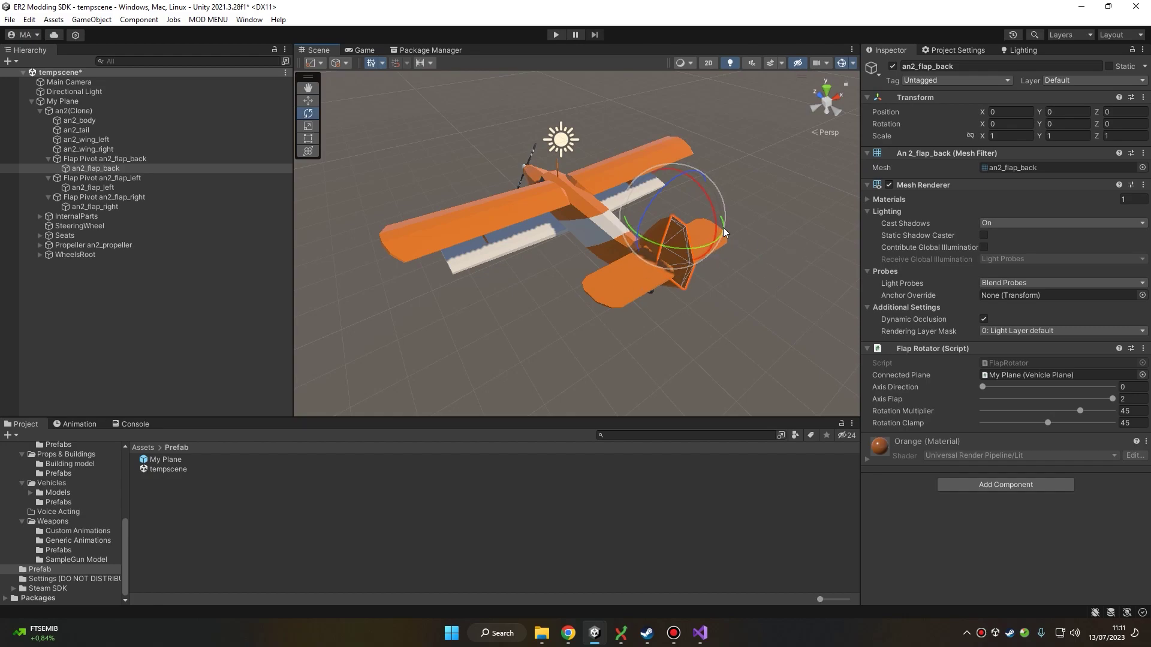
scroll(707, 226, up, 3)
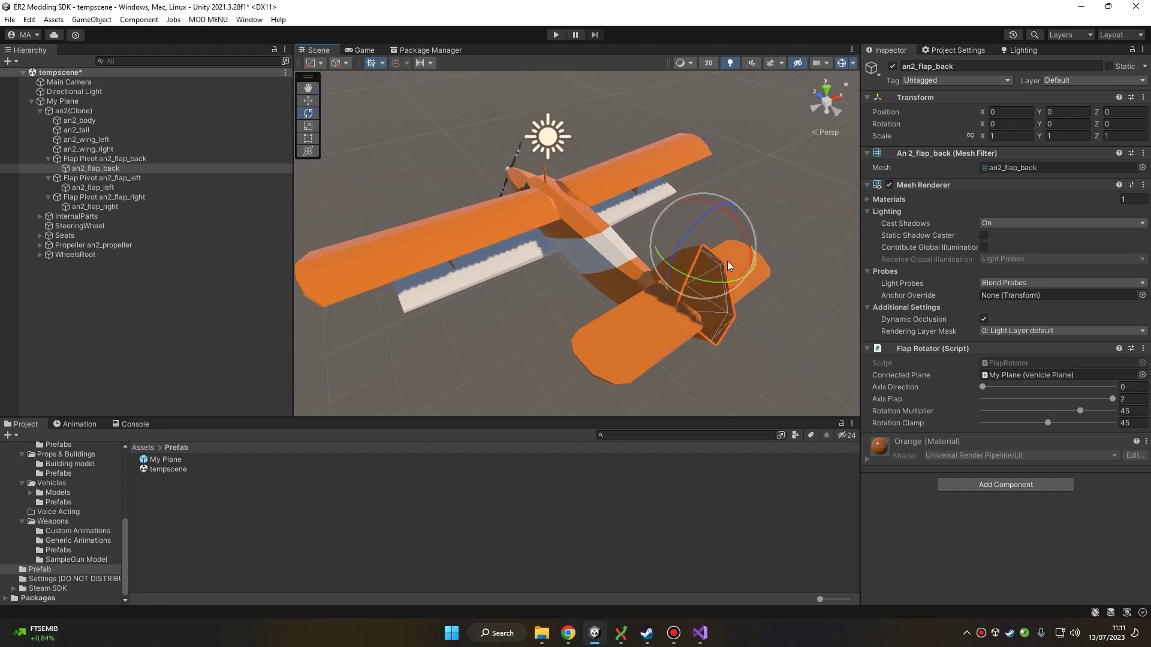
click(137, 188)
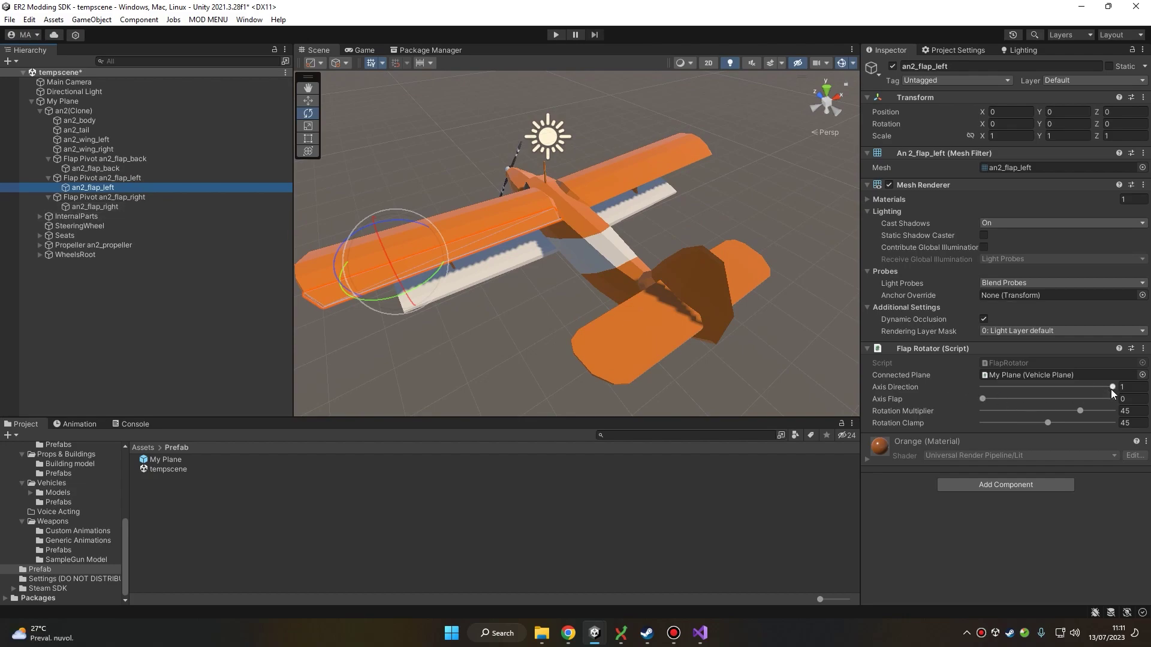
click(96, 168)
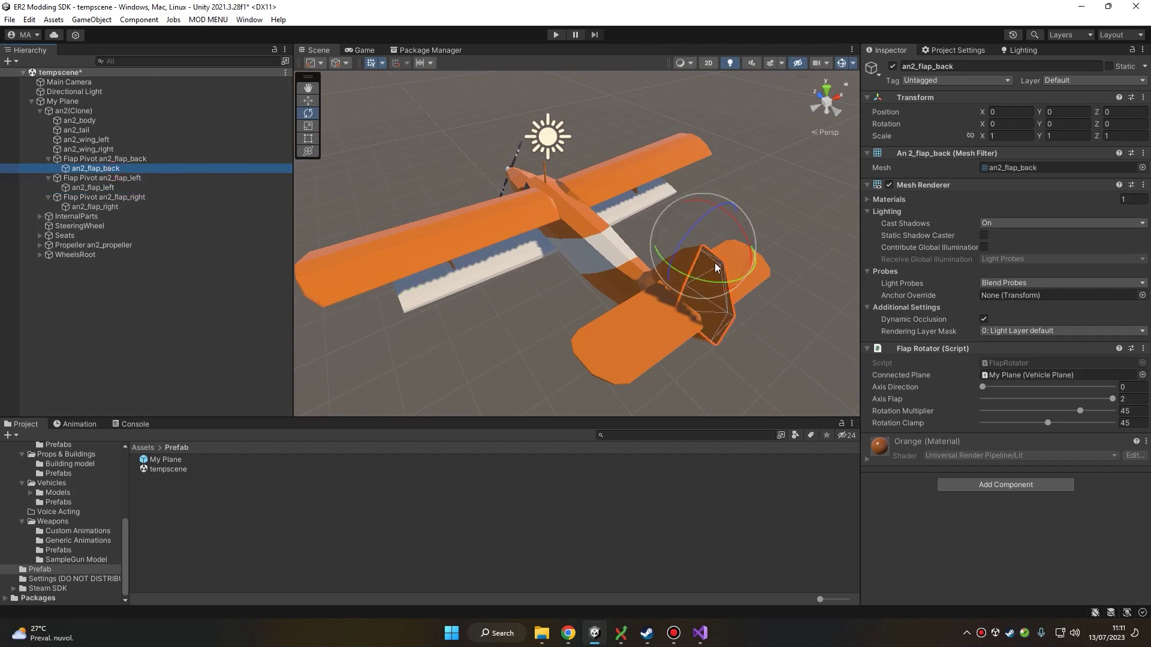
alt+drag(719, 268, 712, 179)
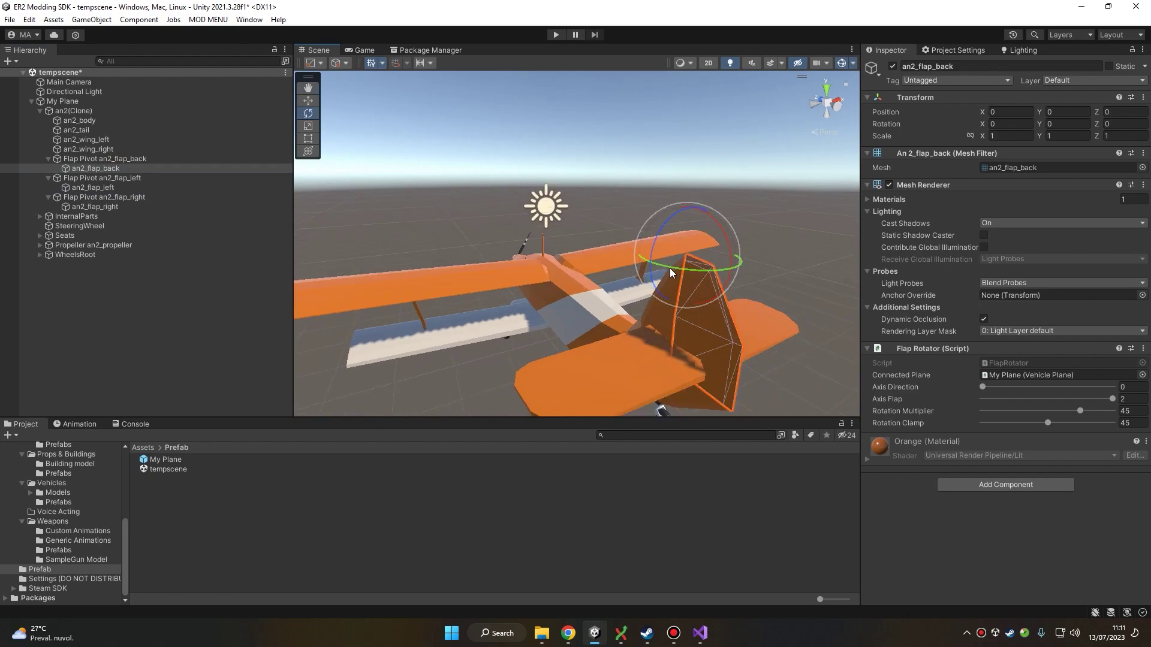
alt+drag(707, 243, 597, 319)
click(653, 308)
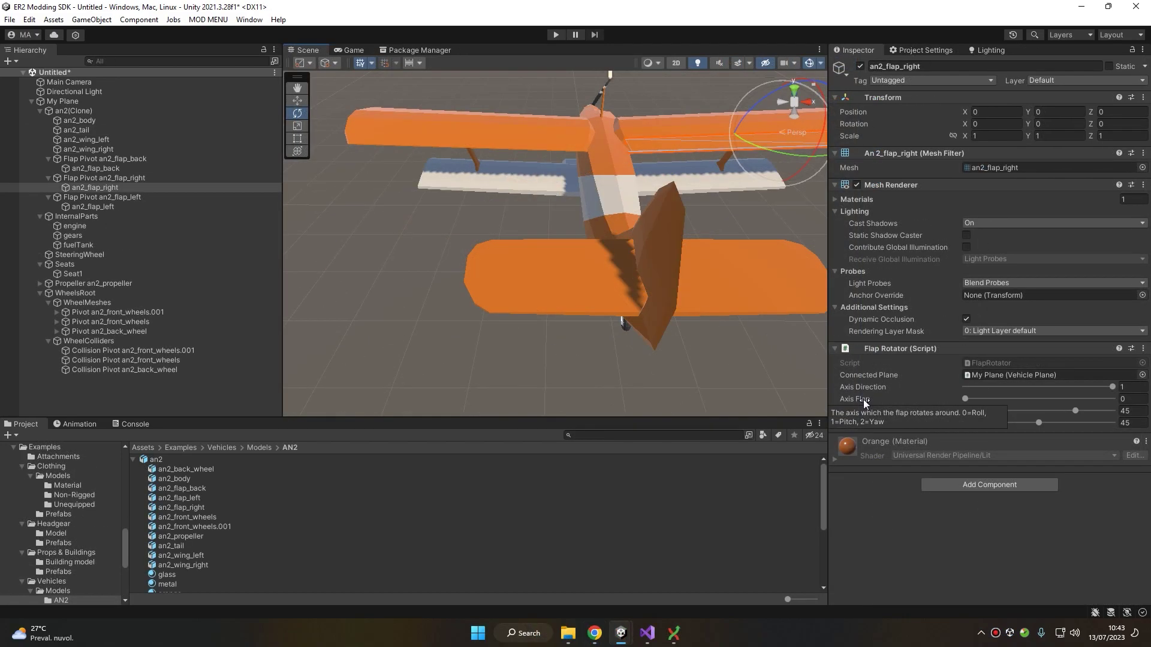
scroll(625, 256, down, 4)
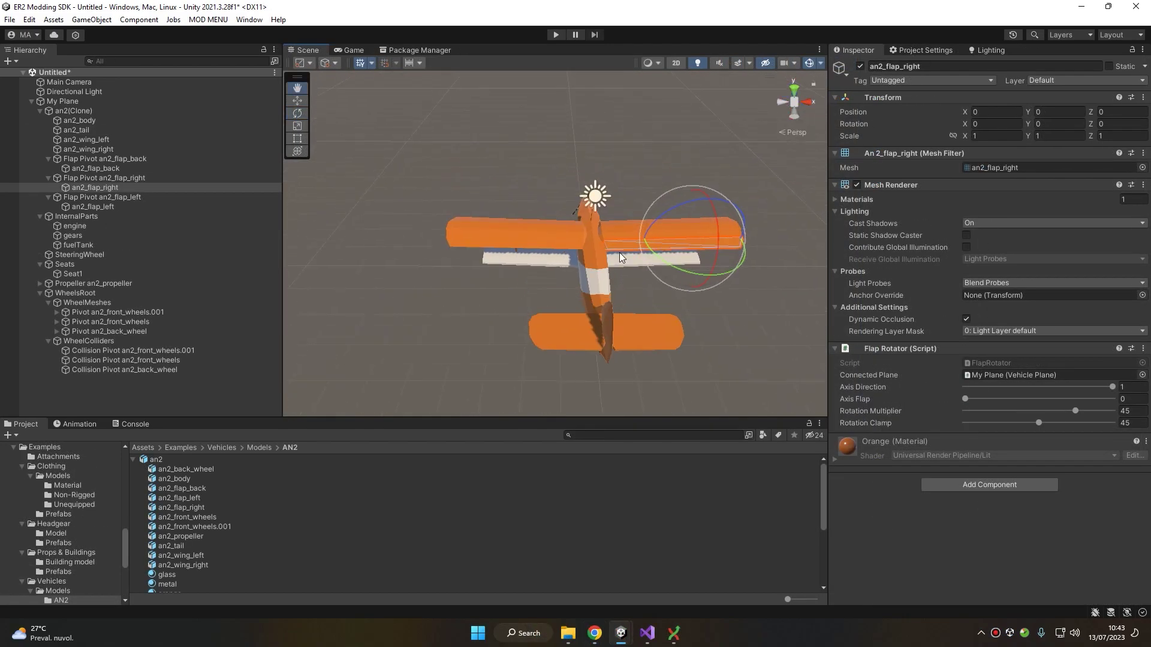
Test-move an2_wing_left away from the plane to check whether its flap follows, and undo the move
scroll(540, 247, up, 1)
right_drag(549, 278, 563, 228)
alt+drag(563, 227, 537, 190)
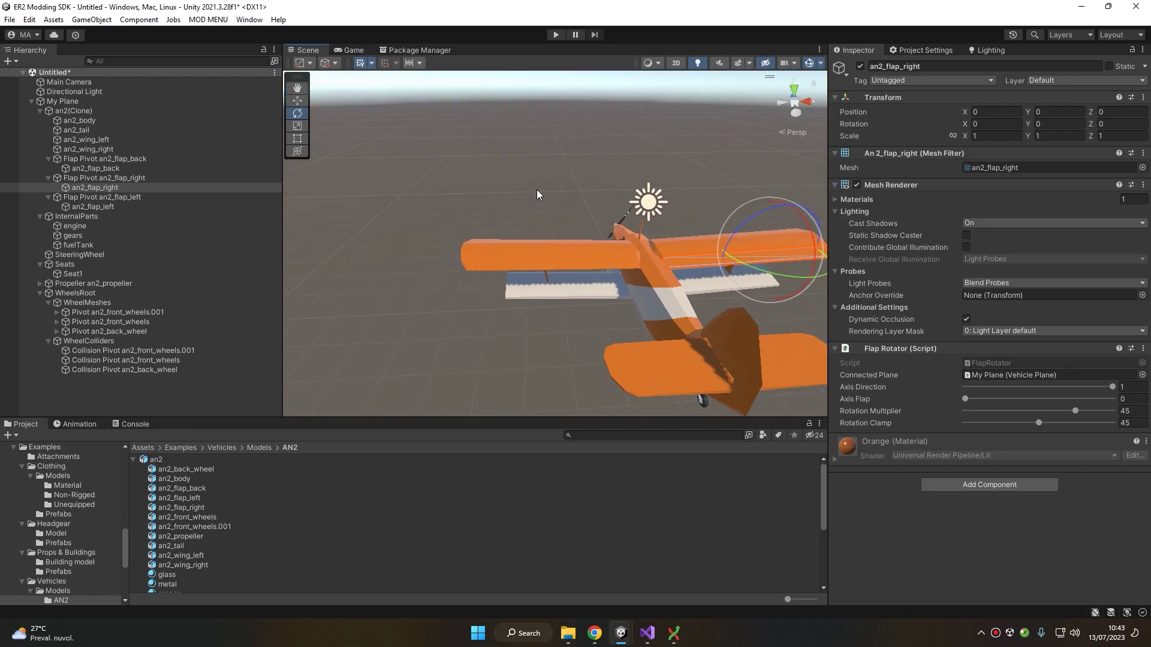
scroll(537, 190, up, 3)
click(499, 259)
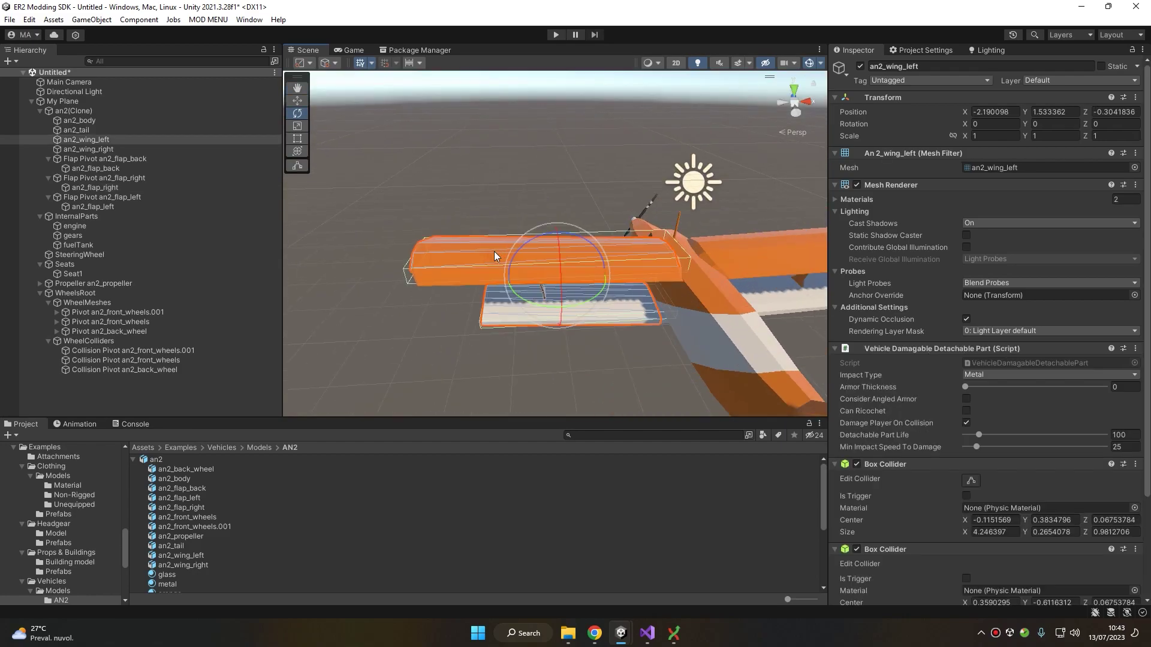
key(w)
key(f)
alt+drag(513, 195, 412, 223)
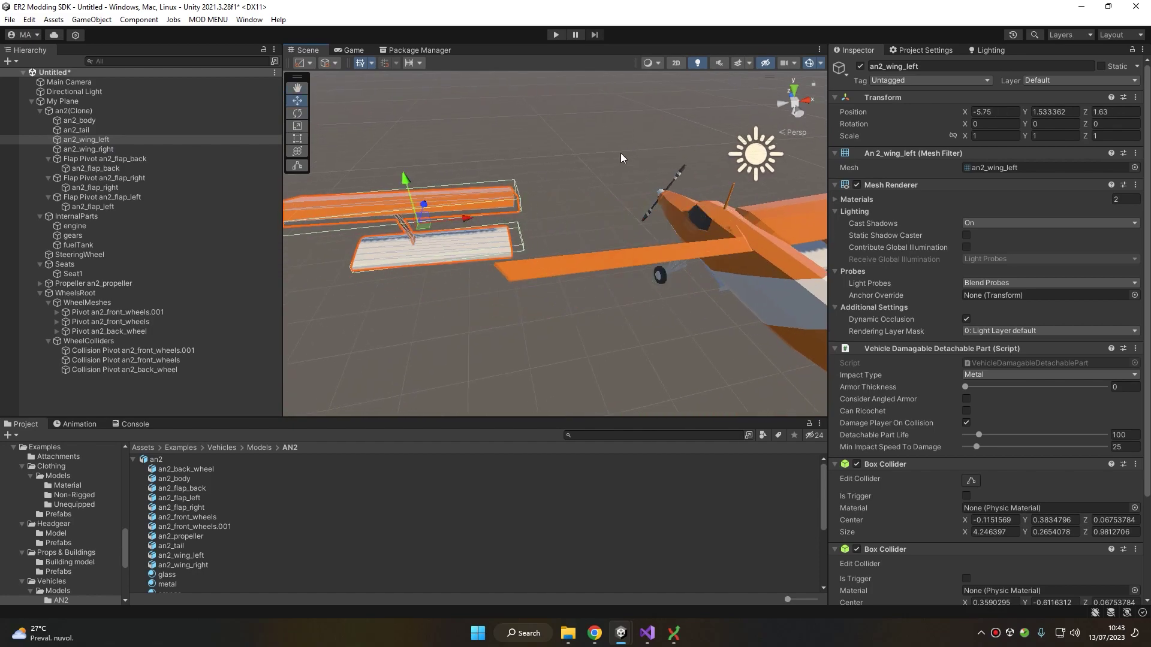
key(ctrl+z)
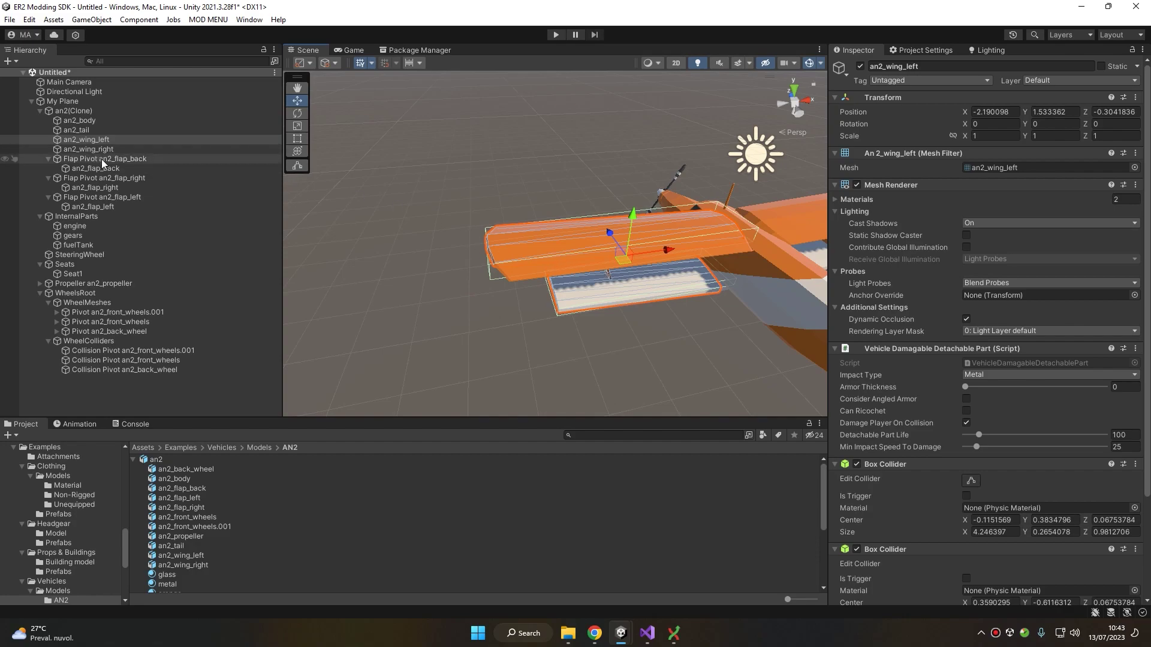
Parent the left and right flap pivots to their matching wings and the back flap pivot to an2_tail
click(532, 268)
click(83, 197)
click(85, 198)
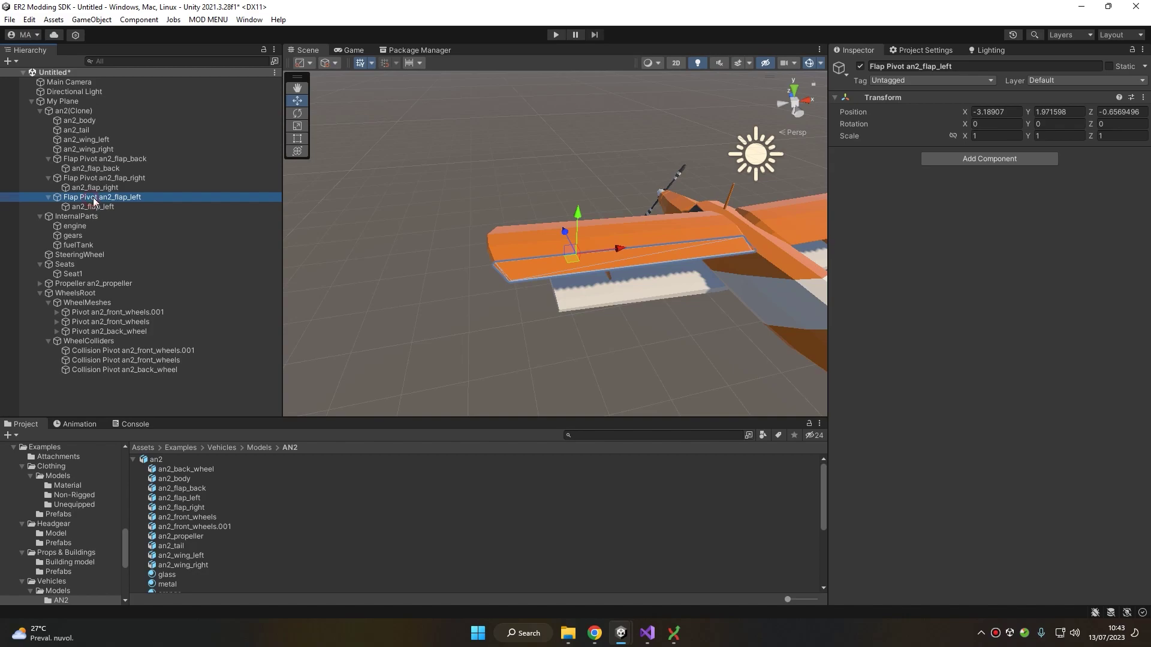
drag(93, 201, 89, 129)
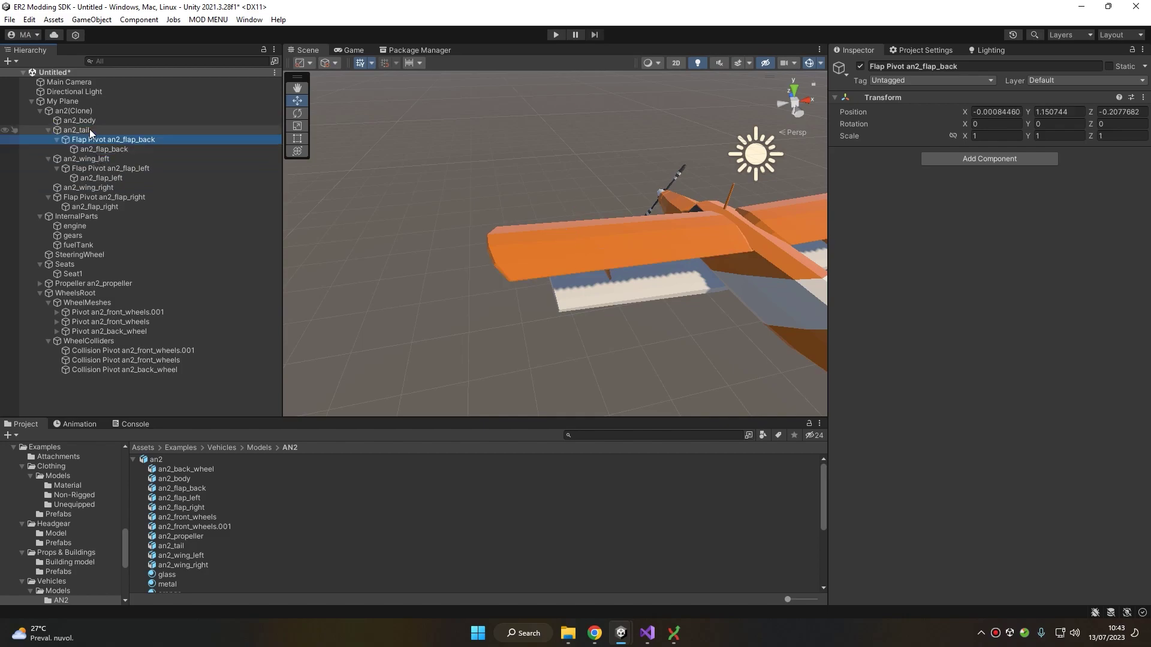
mouse_move(93, 199)
mouse_down()
mouse_move(111, 135)
mouse_move(105, 189)
mouse_up()
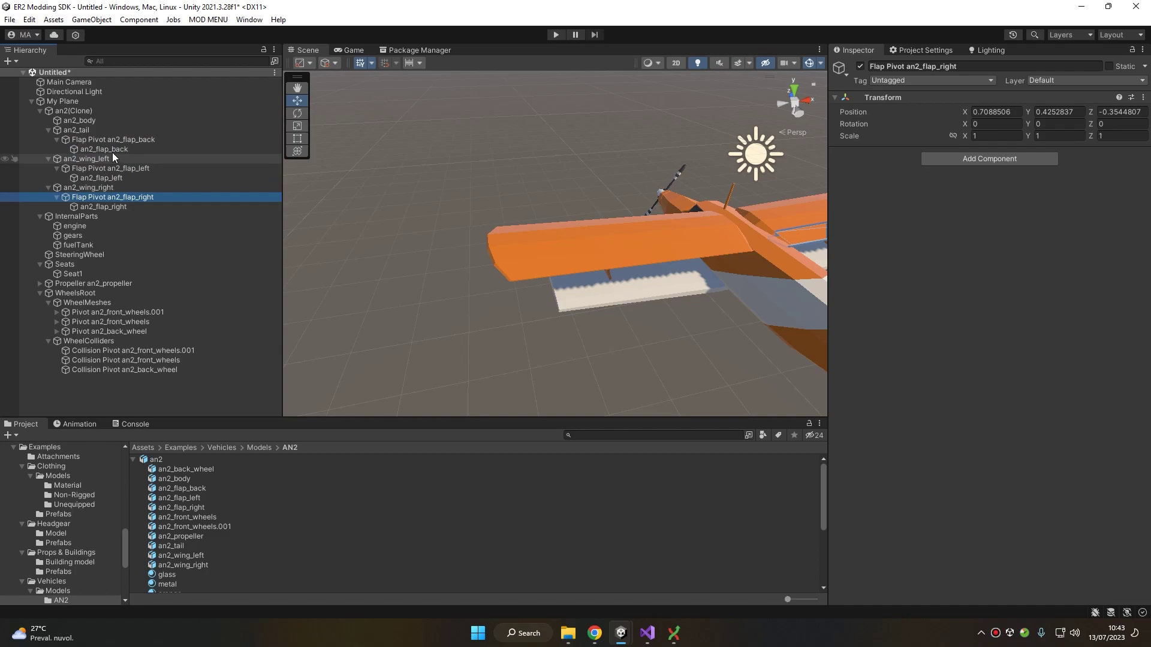
Test-move an2_wing_left together with its parented flap, and undo the move
double_click(91, 159)
middle_drag(555, 240, 543, 250)
scroll(544, 252, up, 7)
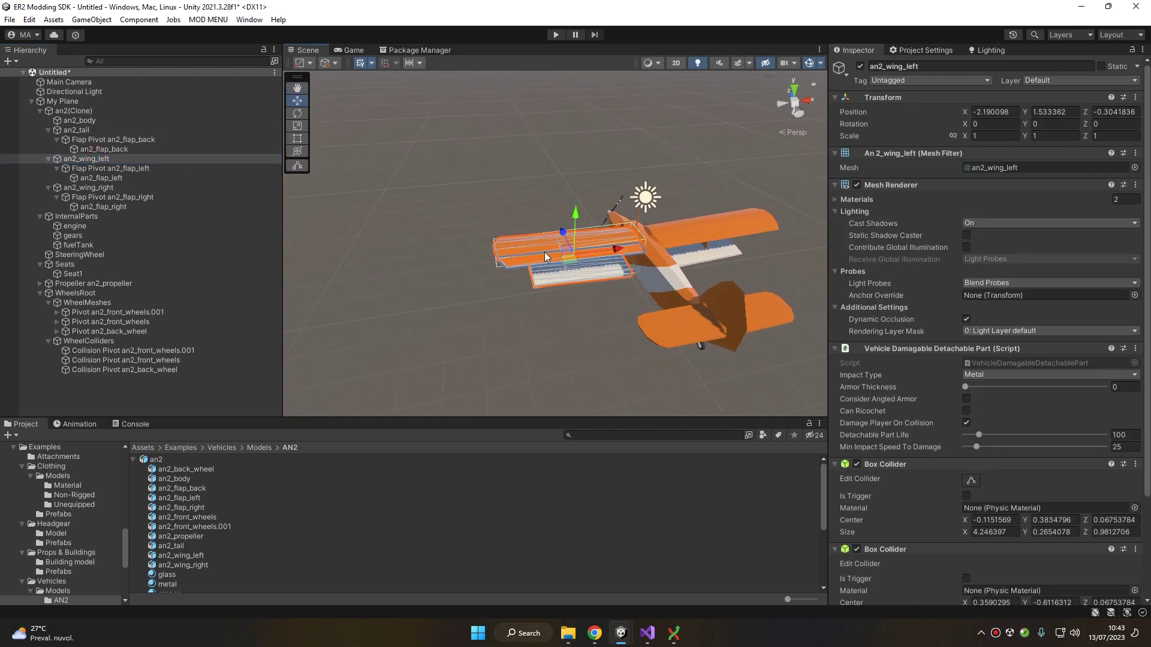
drag(574, 267, 462, 244)
key(ctrl+z)
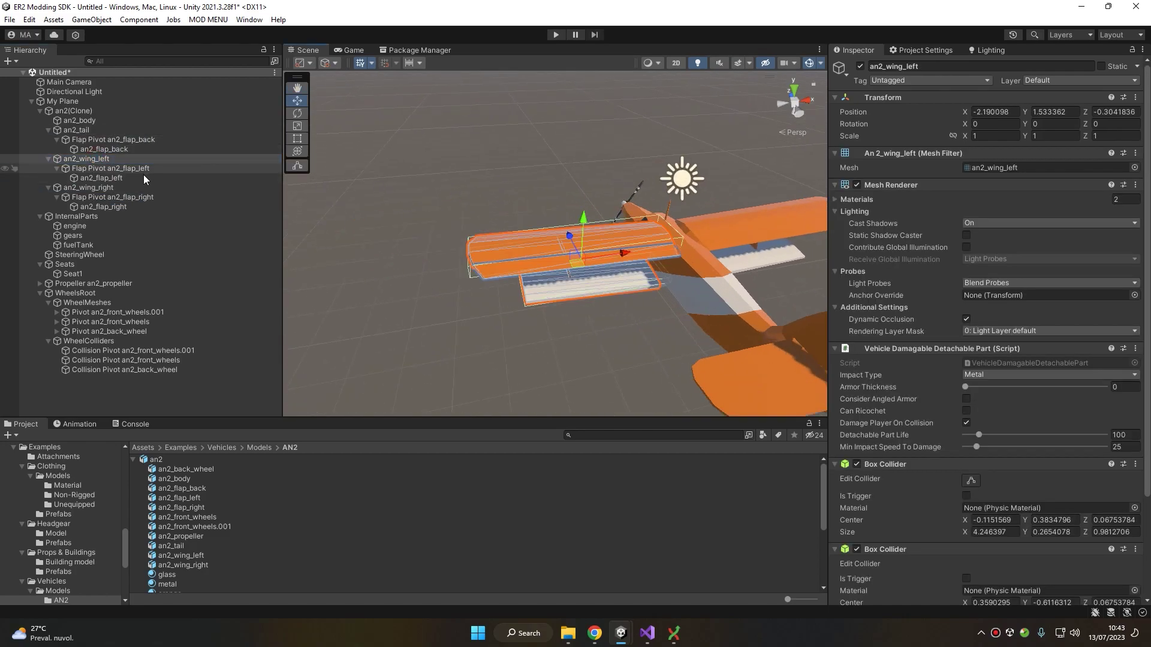
Test-move an2_wing_right together with its parented flap, and undo the move
click(120, 187)
scroll(515, 280, down, 4)
drag(701, 244, 749, 225)
middle_drag(530, 233, 476, 199)
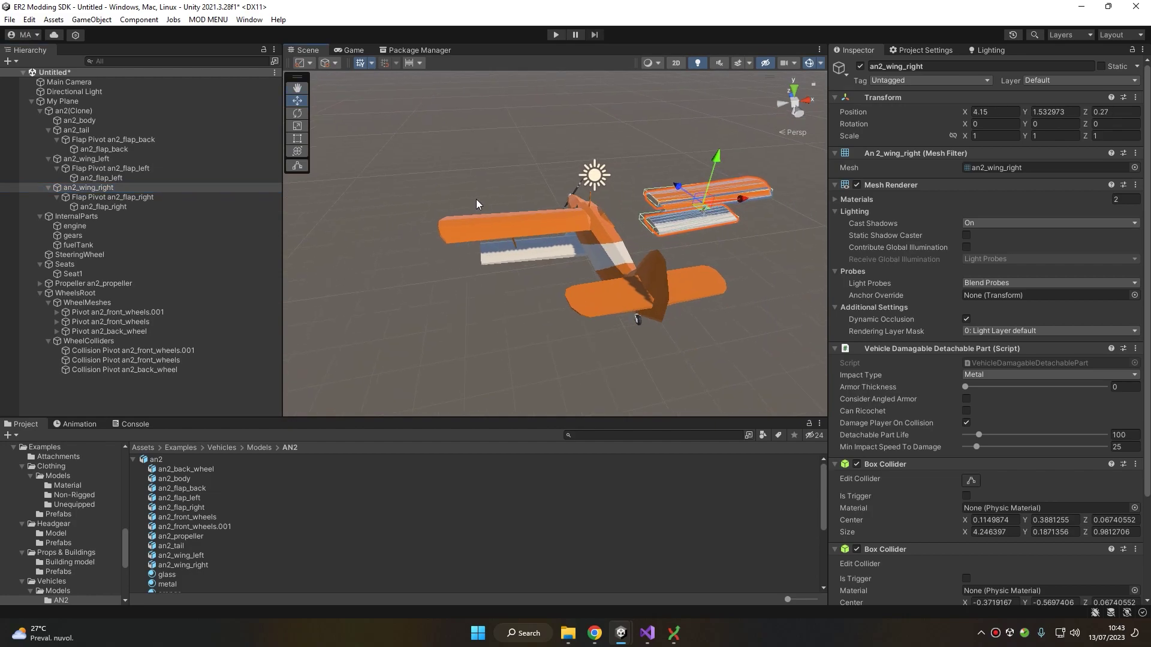
key(ctrl+z)
Test-move an2_tail with its parented back flap away from the fuselage, and undo the move
right_drag(476, 199, 516, 217)
middle_drag(515, 217, 701, 201)
click(106, 132)
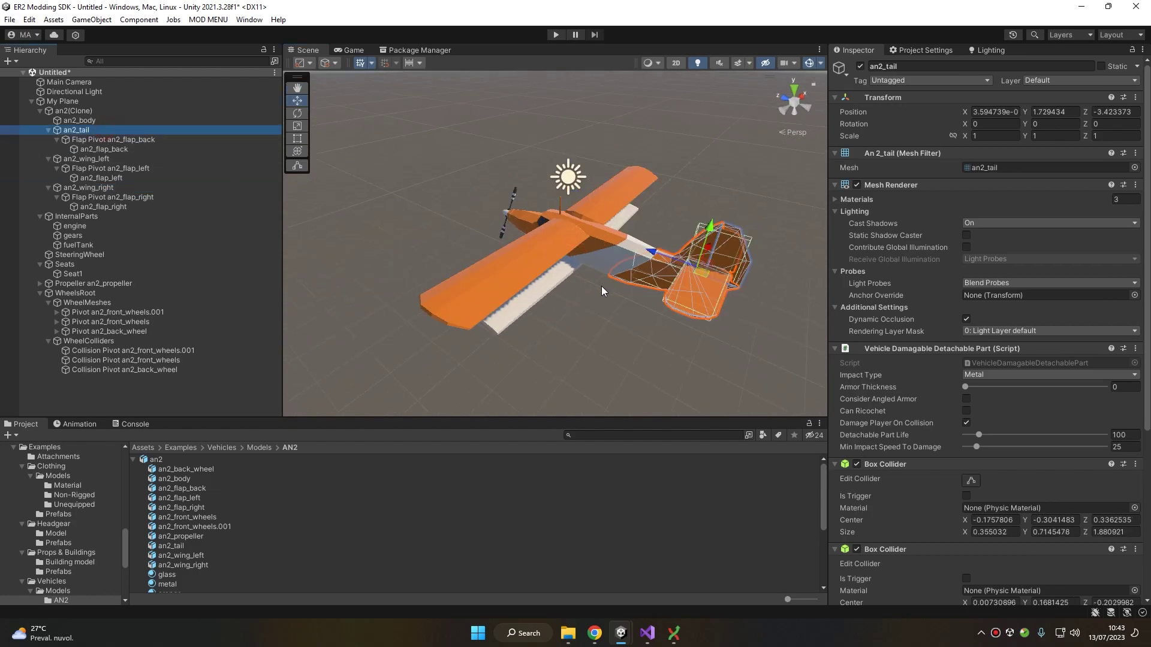
drag(699, 274, 799, 299)
middle_drag(798, 299, 751, 291)
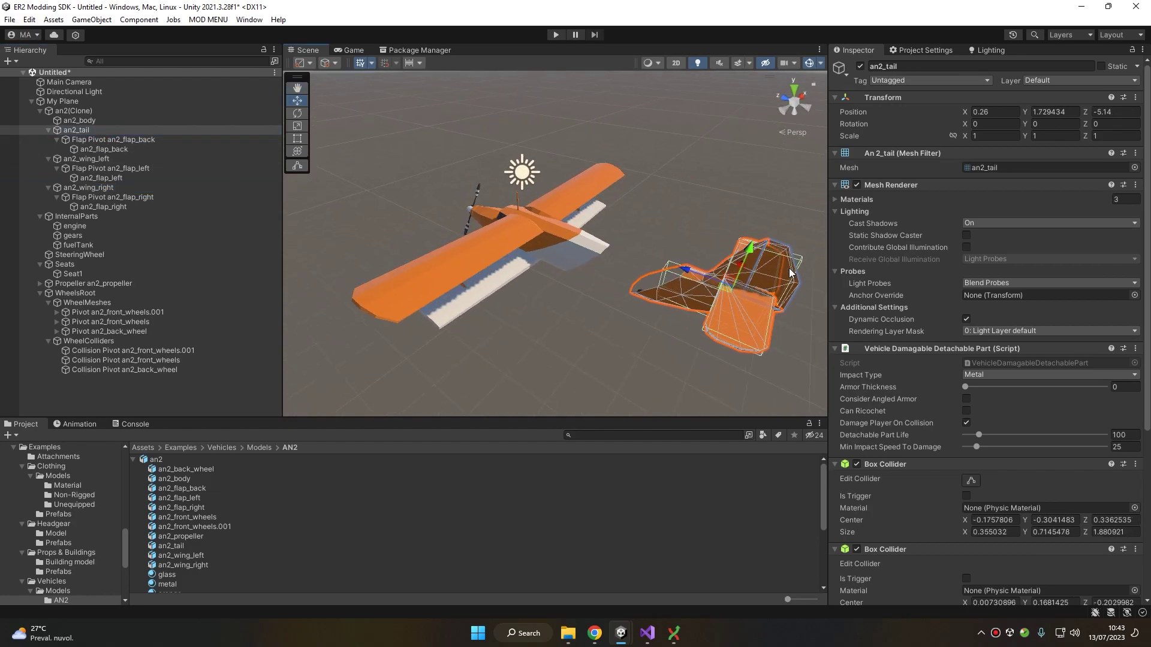
key(ctrl+z)
scroll(713, 245, up, 4)
right_drag(703, 245, 638, 208)
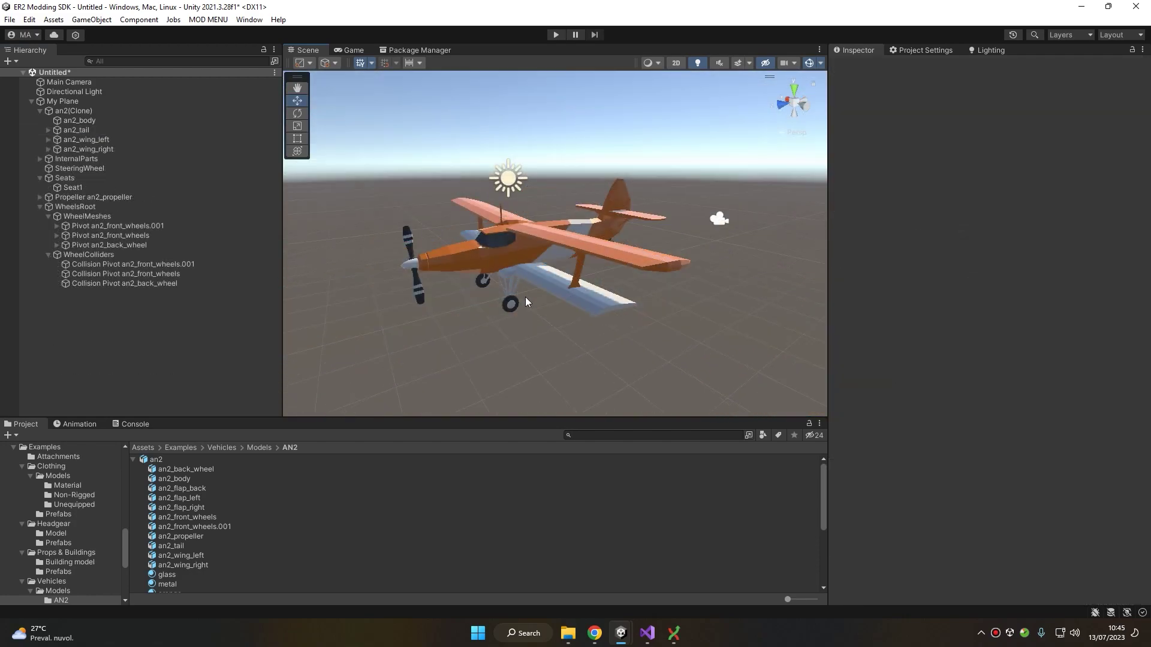
Test-detach an2_wing_right by moving it sideways and up from the fuselage, and undo the move
scroll(519, 292, up, 2)
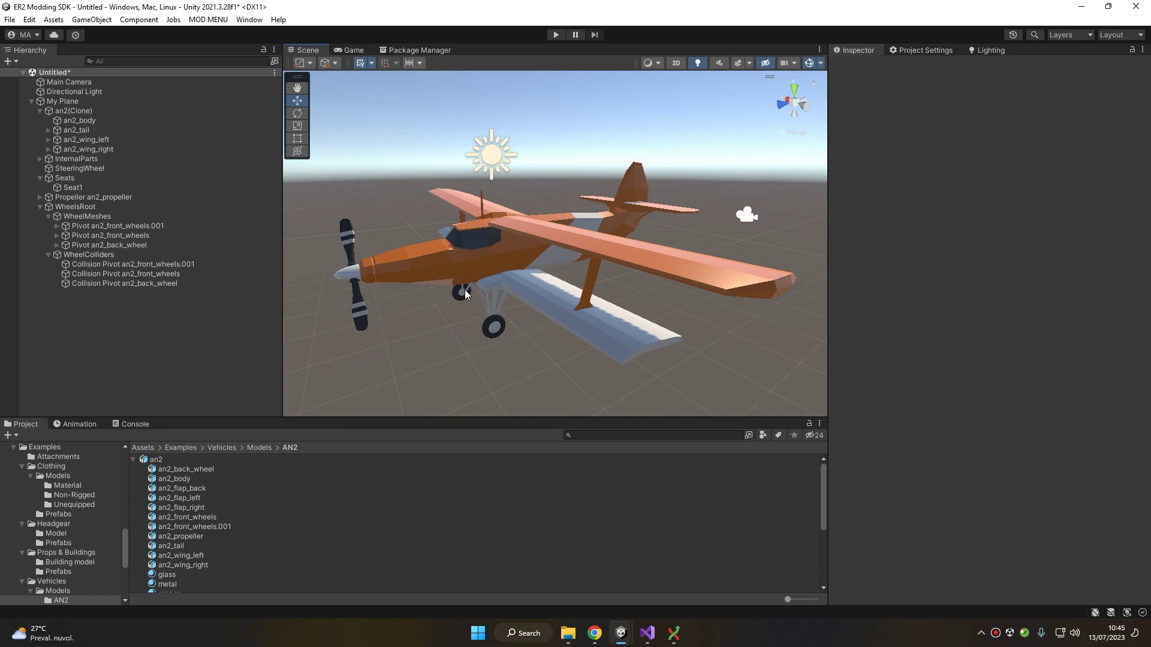
right_drag(462, 288, 599, 293)
key(w)
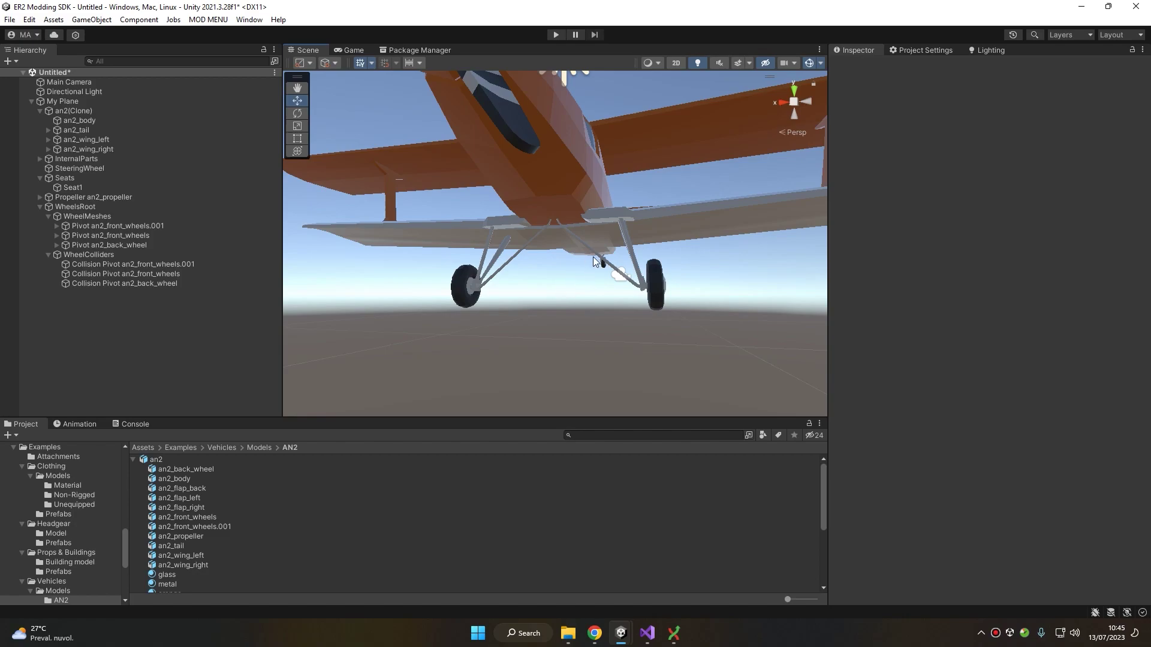
click(438, 173)
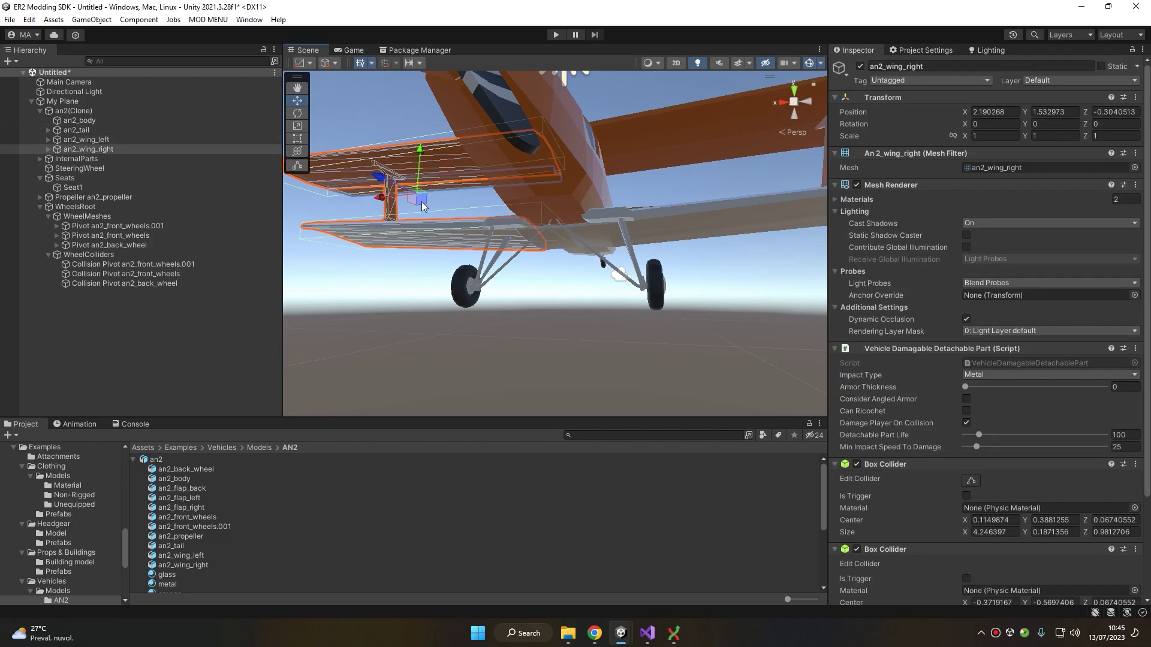
key(f)
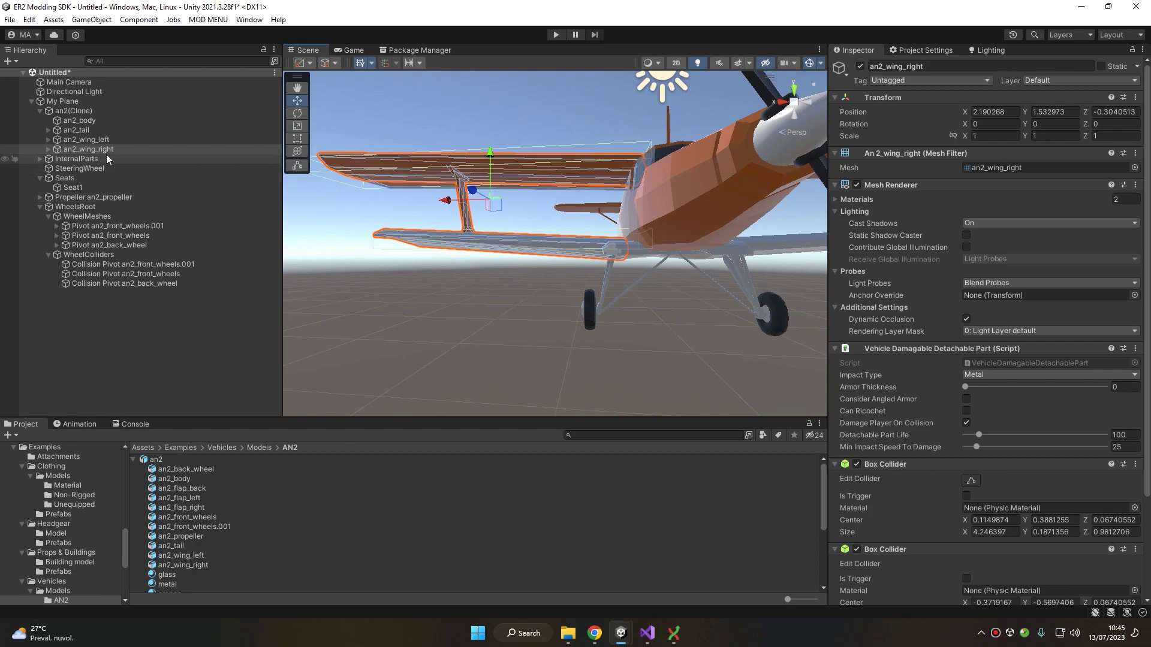
drag(495, 207, 364, 194)
middle_drag(327, 258, 413, 248)
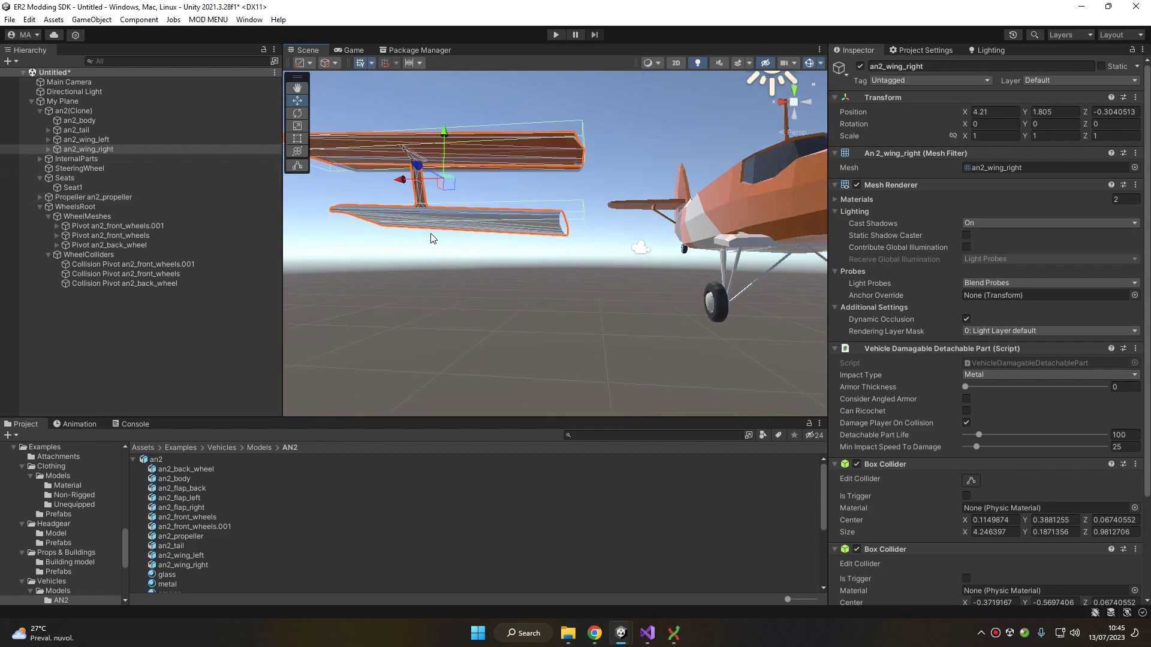
key(ctrl+z)
Examine the underside of the plane around an2_body and the landing gear as a possible bomb bay location
scroll(780, 192, down, 3)
middle_drag(798, 189, 544, 204)
middle_drag(422, 206, 527, 195)
scroll(528, 195, up, 5)
alt+drag(540, 193, 555, 144)
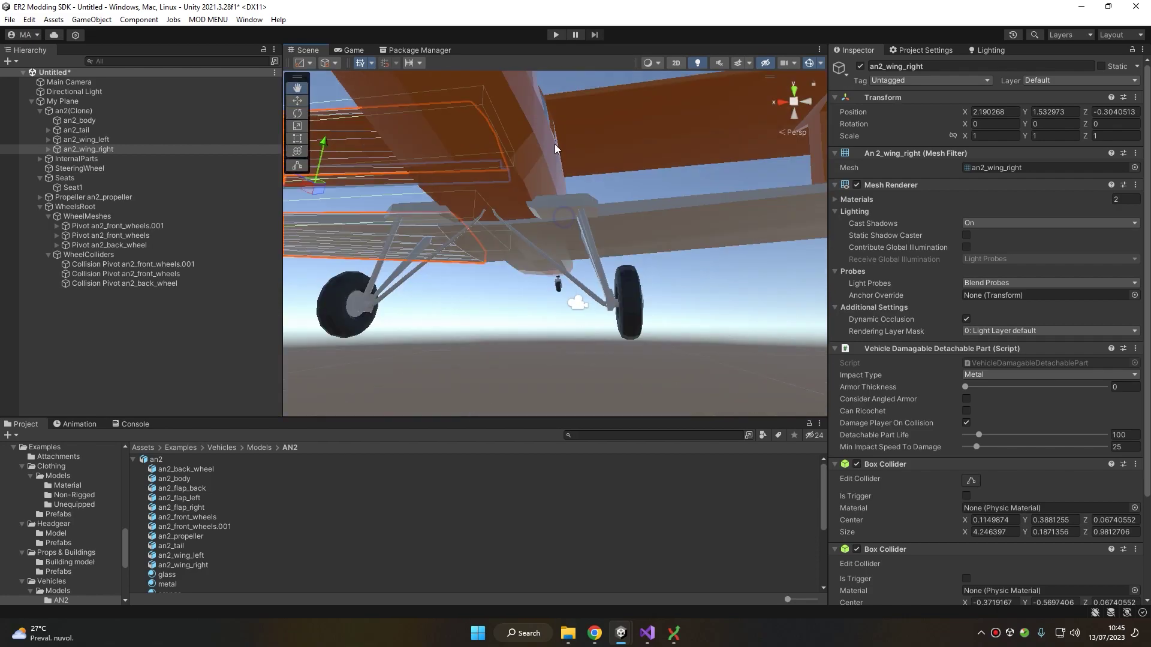
middle_drag(555, 144, 553, 137)
click(511, 190)
right_drag(491, 363, 495, 311)
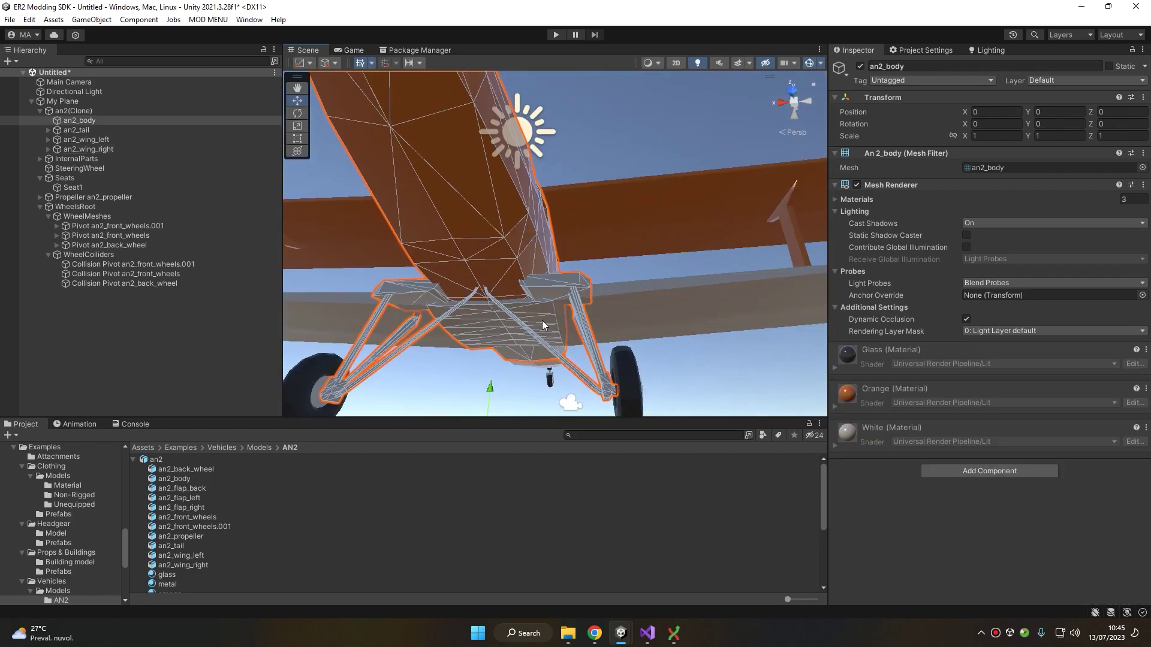
Add a bomb bay to an2_wing_left with the Make BombBay command and expand the wing's children
right_drag(506, 175, 606, 222)
click(605, 222)
key(w)
right_drag(507, 172, 458, 181)
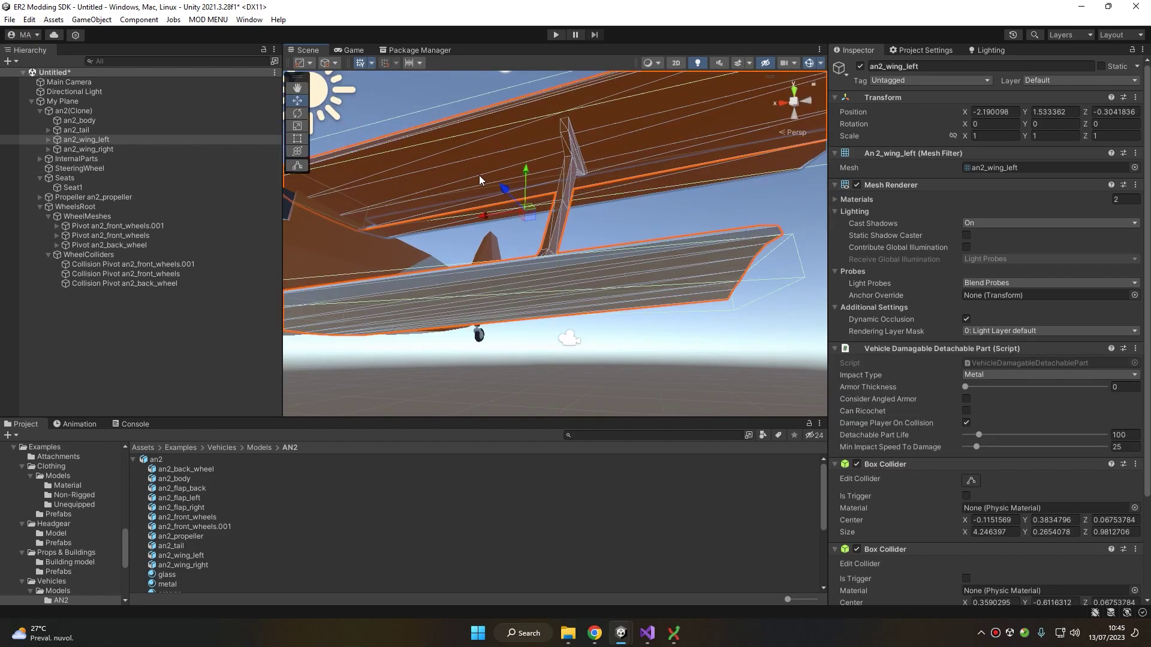
right_click(113, 141)
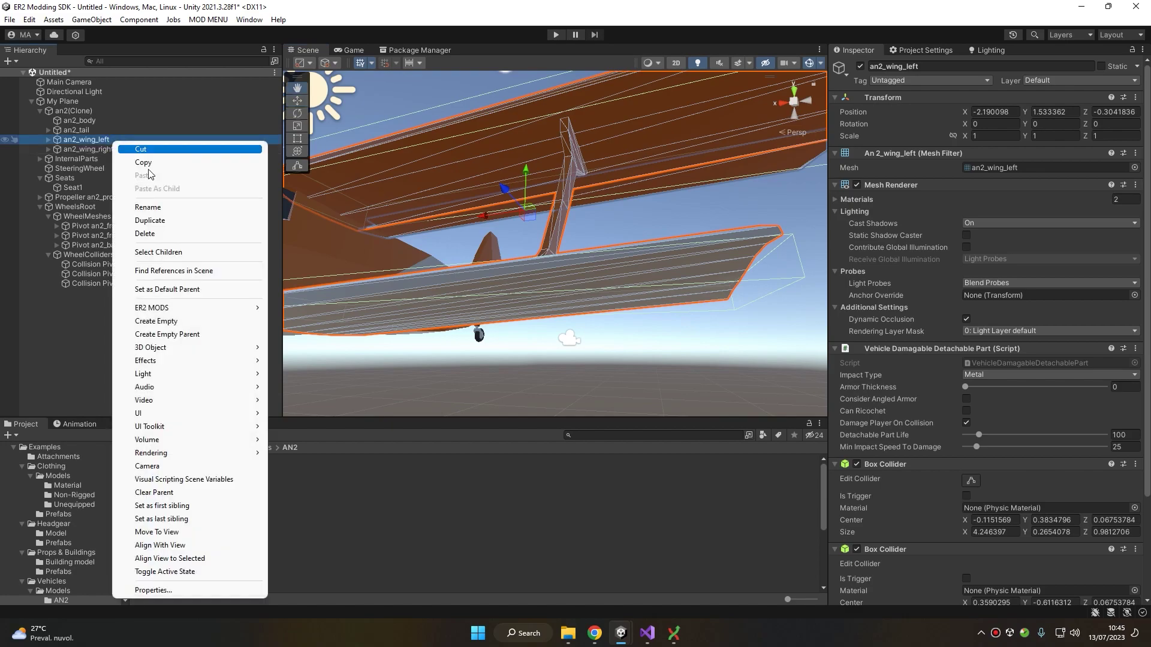
click(182, 309)
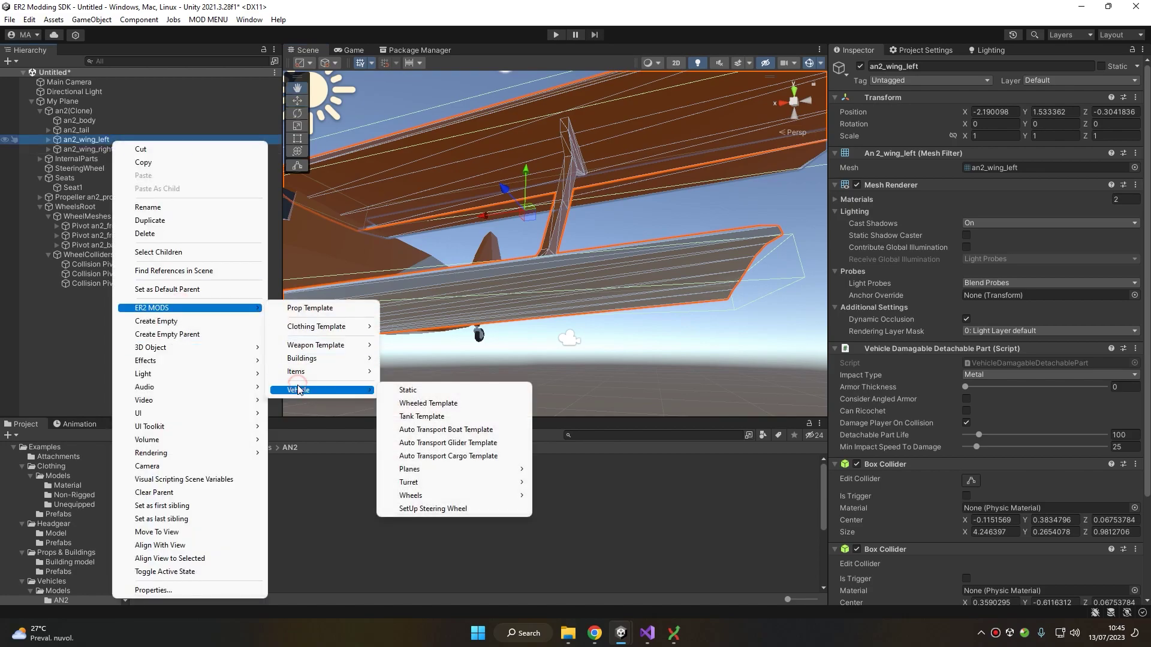
click(323, 390)
click(407, 470)
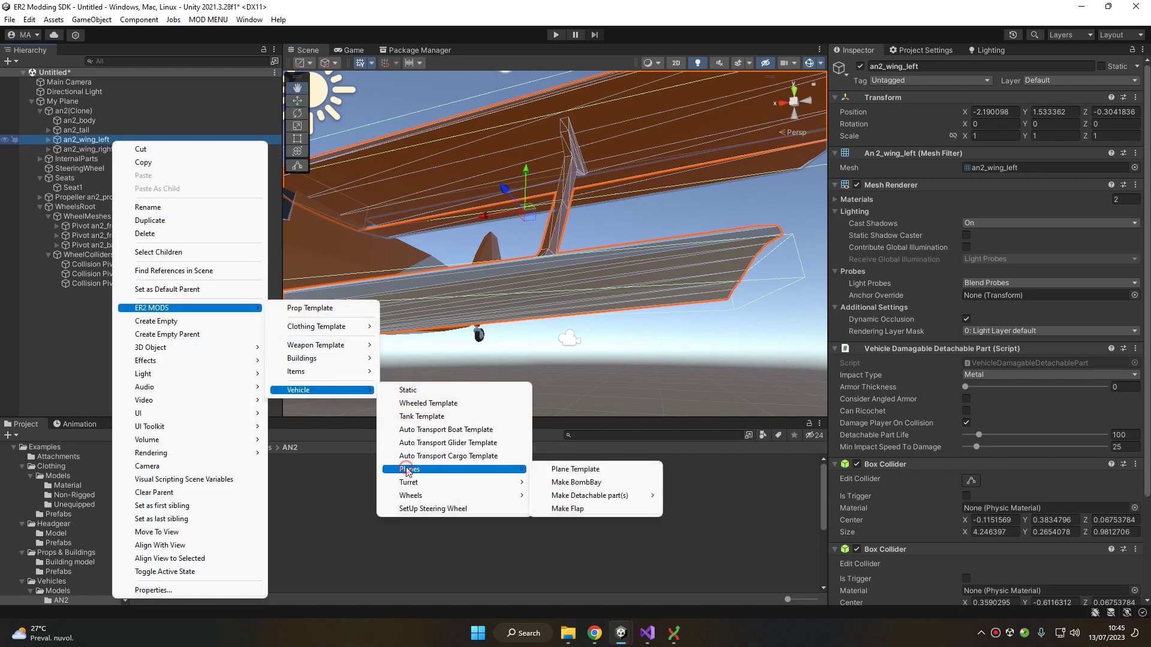
click(596, 484)
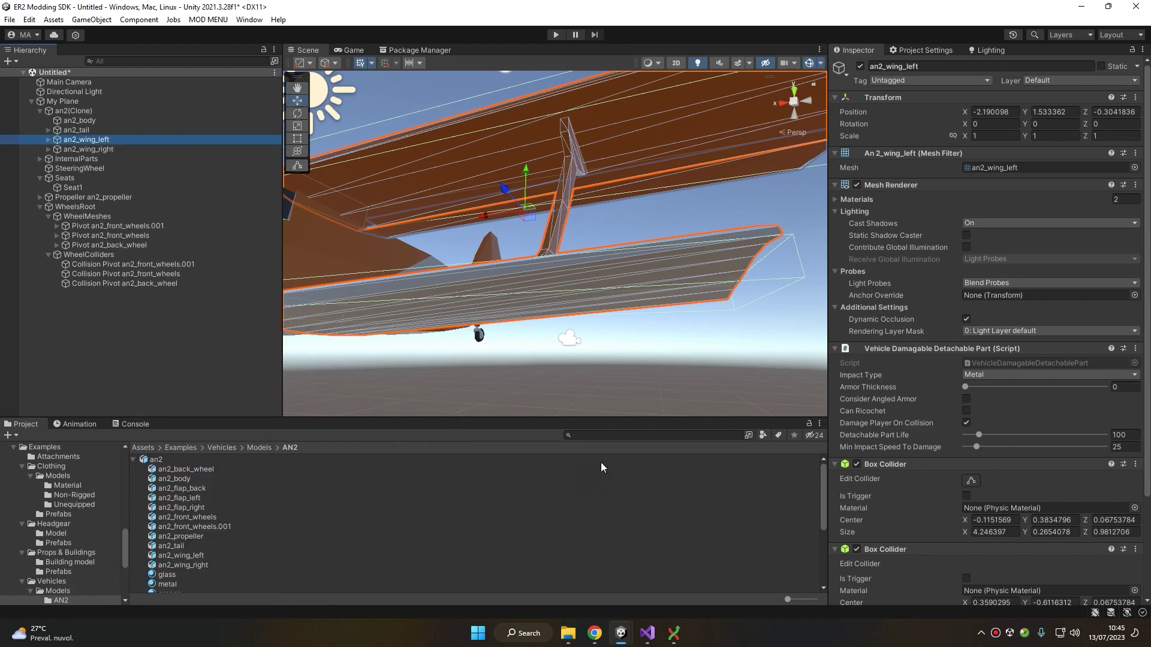
click(49, 140)
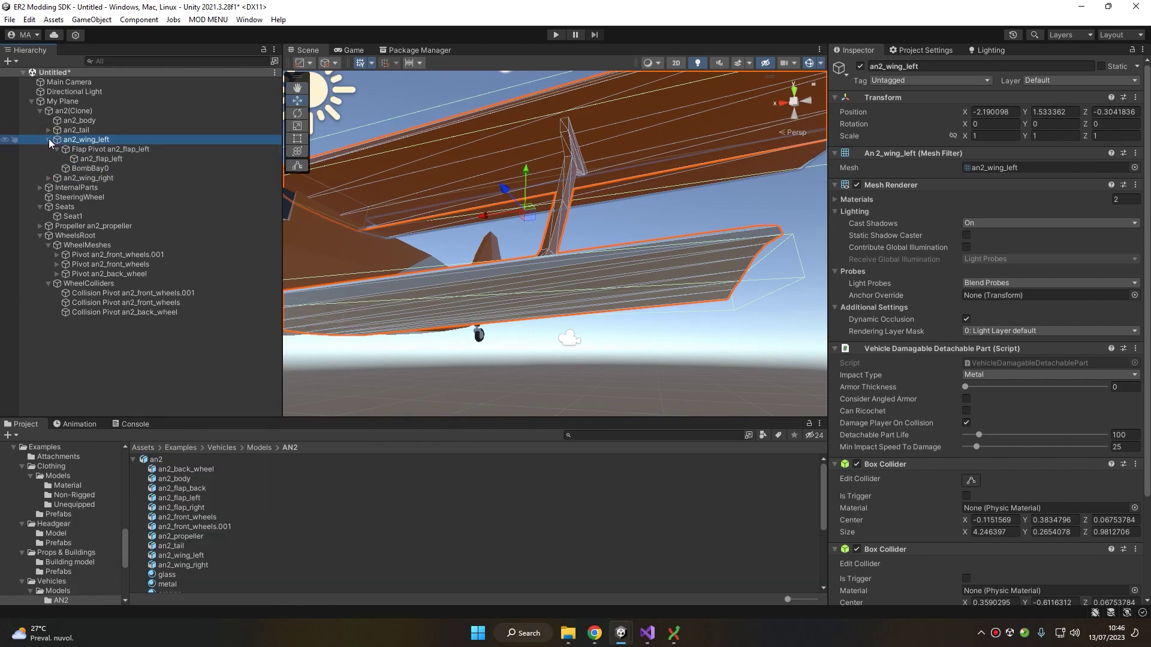
Move BombBay0 up beneath the lower left wing, to about X 0.4 and Y -0.775
click(79, 159)
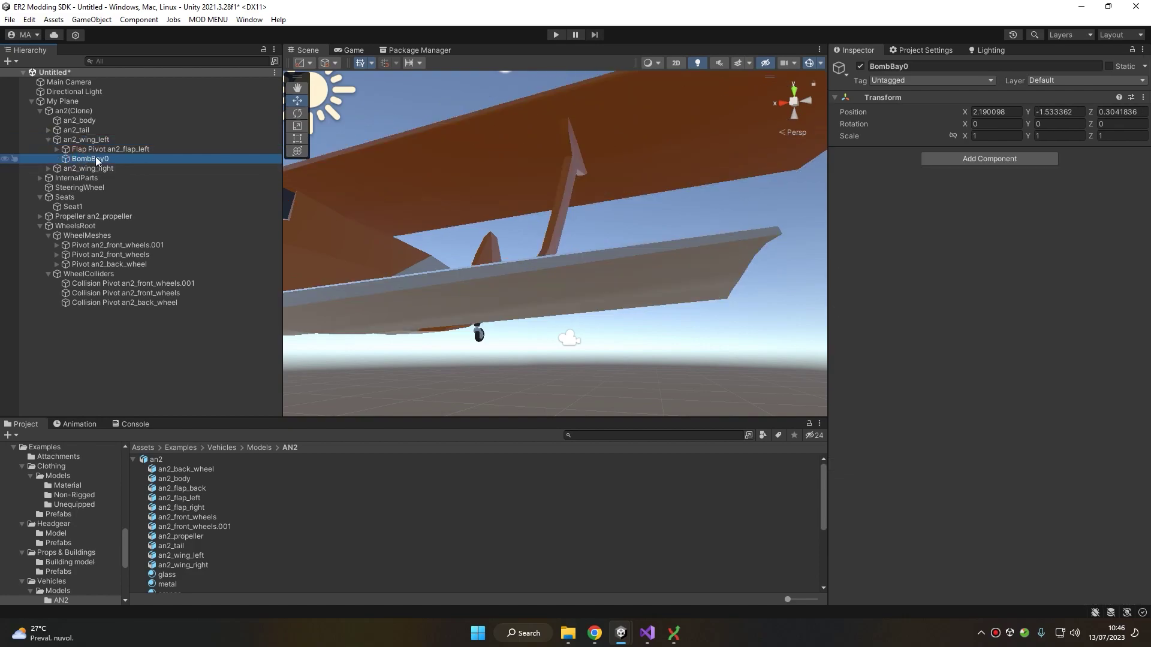
scroll(465, 233, down, 5)
middle_drag(465, 233, 533, 218)
scroll(540, 215, up, 3)
middle_drag(645, 187, 627, 235)
right_drag(627, 236, 617, 235)
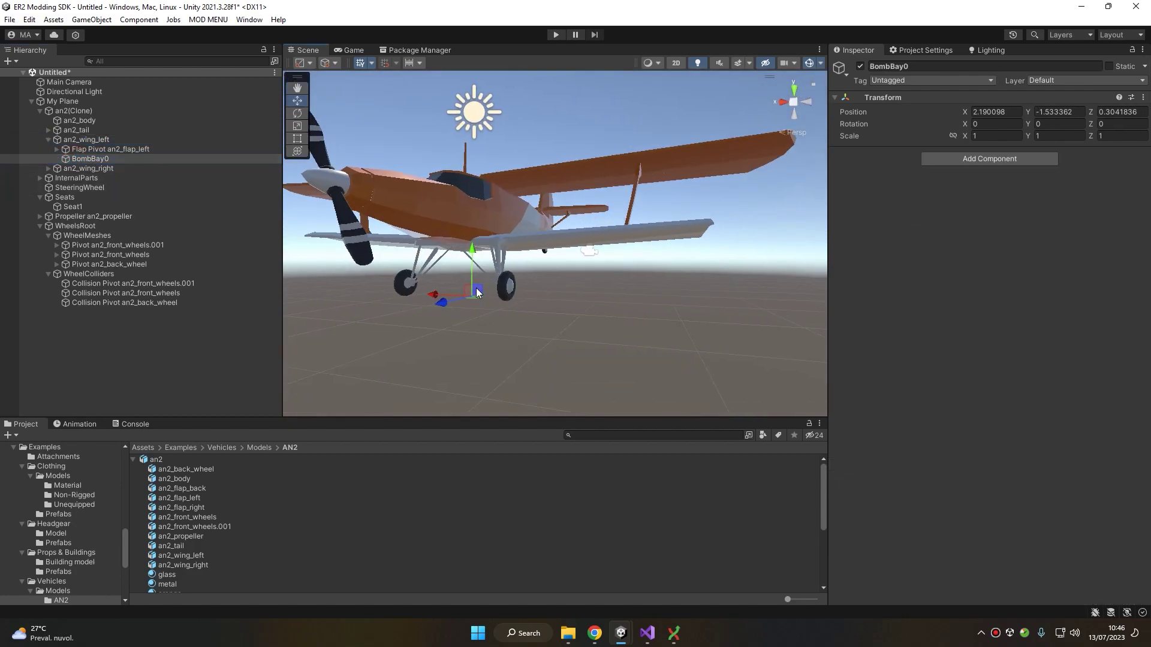
drag(478, 292, 589, 250)
key(f)
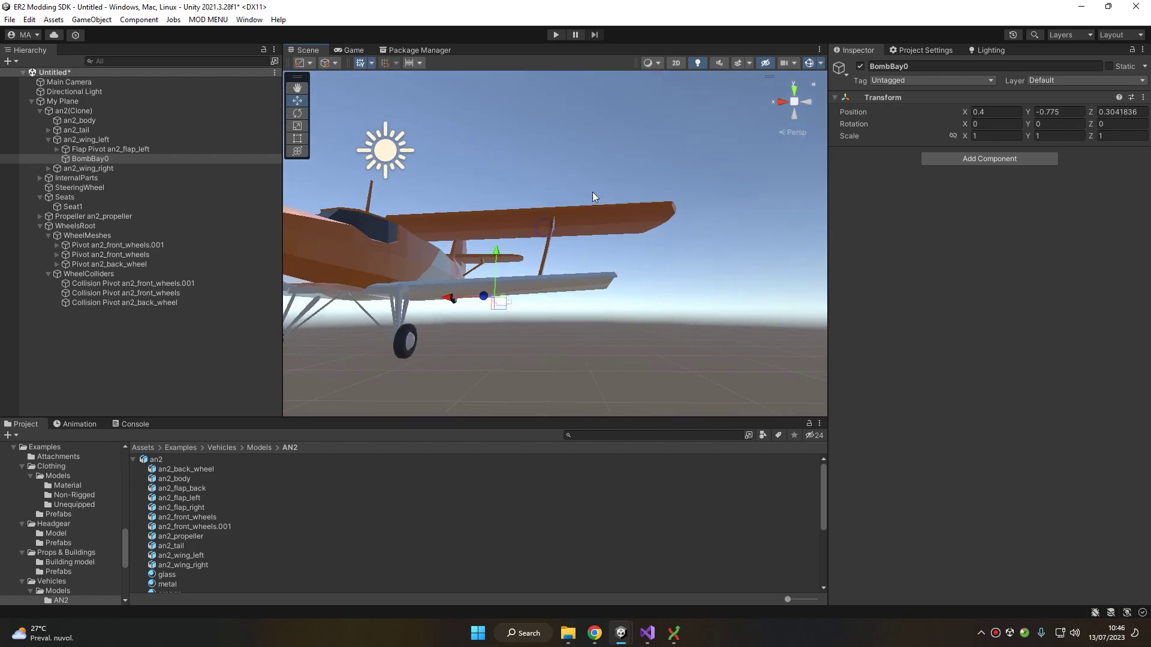
Fine-tune BombBay0 against the underside of the lower left wing, at about Y -0.79 and Z 0.15
middle_drag(554, 224, 609, 182)
scroll(616, 226, up, 3)
alt+drag(616, 226, 429, 215)
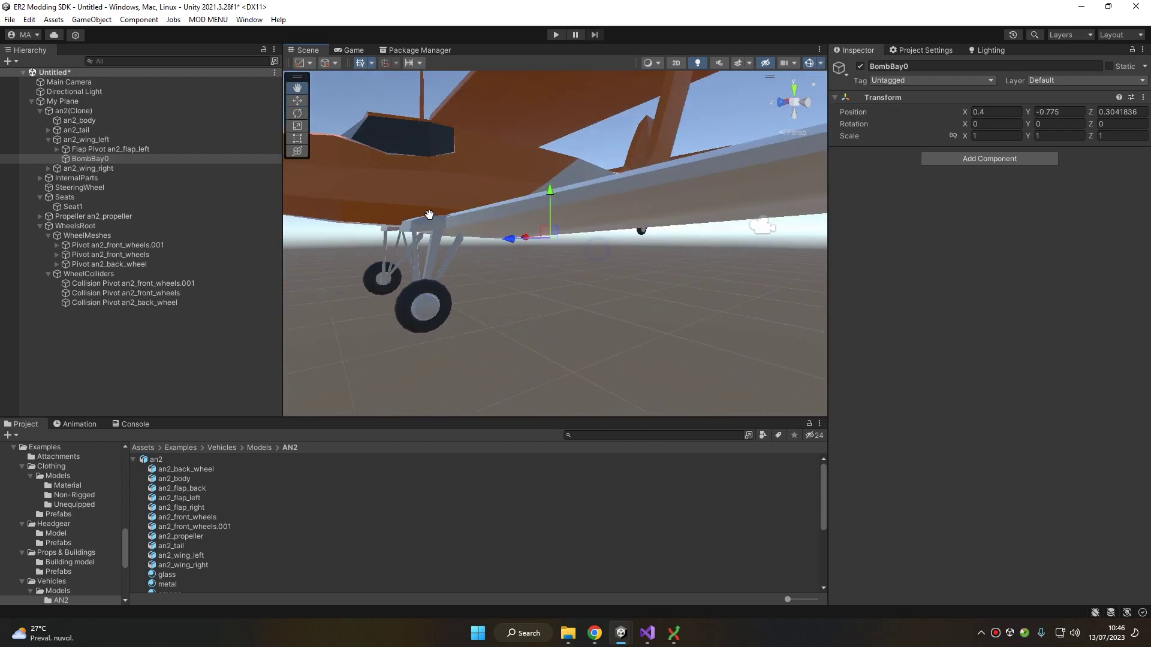
alt+drag(652, 197, 541, 193)
middle_drag(542, 193, 525, 226)
drag(507, 241, 537, 246)
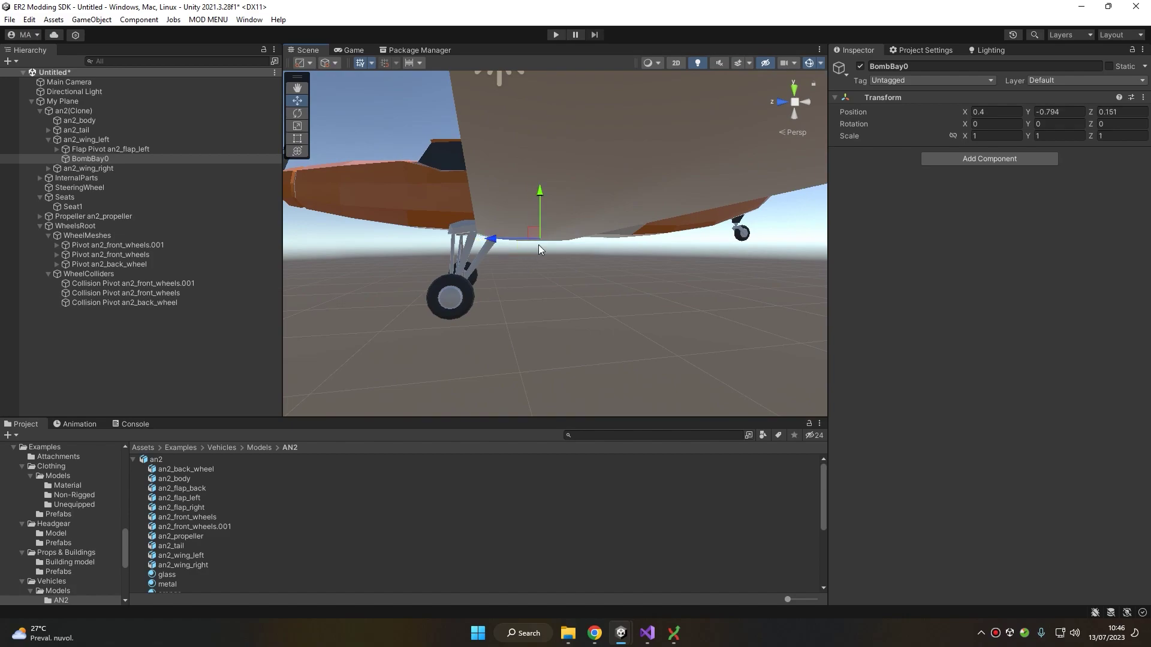
right_drag(540, 250, 555, 236)
middle_drag(555, 237, 594, 233)
right_drag(522, 224, 611, 214)
middle_drag(611, 214, 654, 207)
Add a bomb bay to an2_wing_right with the Make BombBay command
mouse_move(498, 191)
right_down()
mouse_move(592, 194)
mouse_move(498, 191)
right_up()
middle_drag(432, 193, 493, 193)
middle_drag(396, 180, 508, 172)
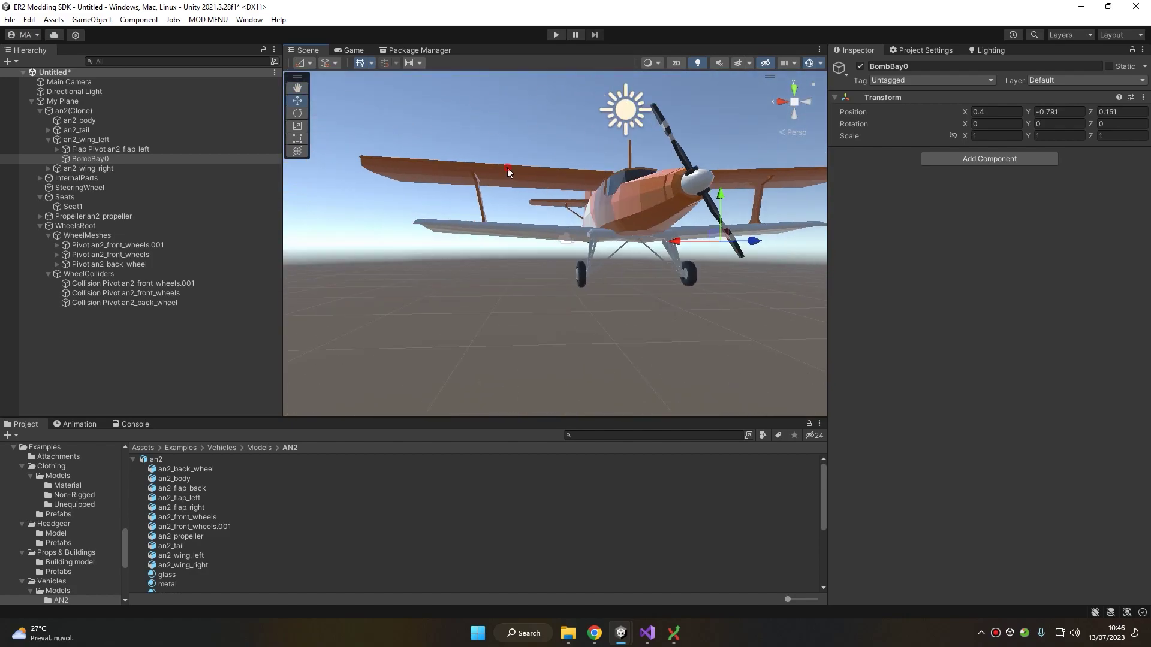
click(507, 172)
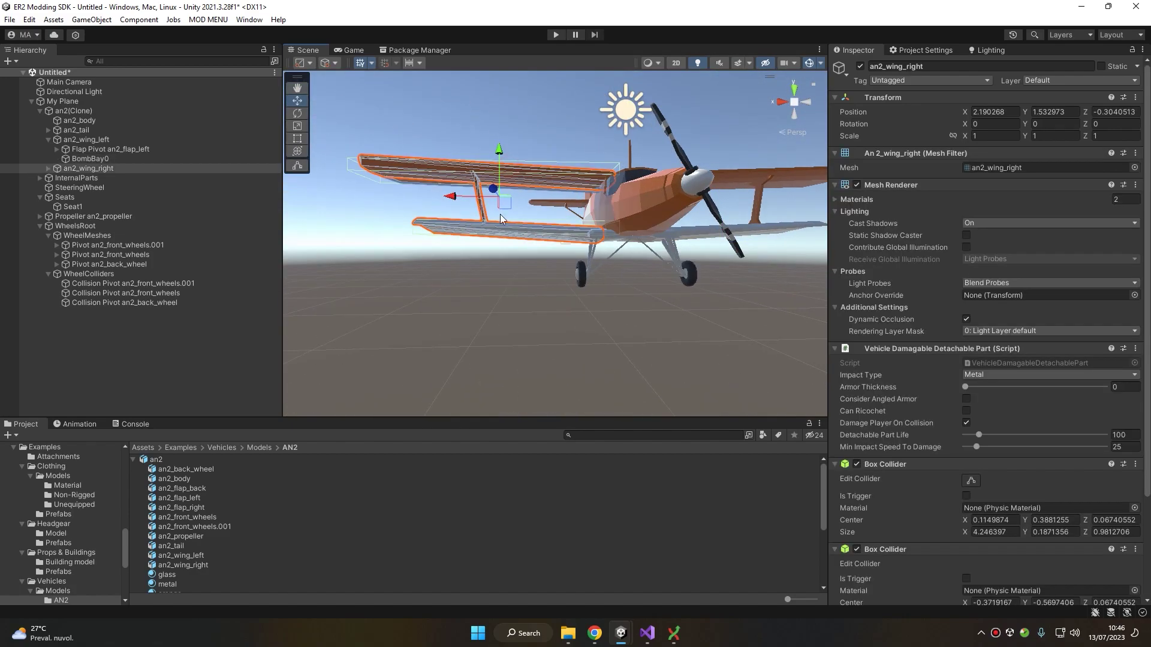
right_click(100, 171)
mouse_move(151, 335)
mouse_move(290, 416)
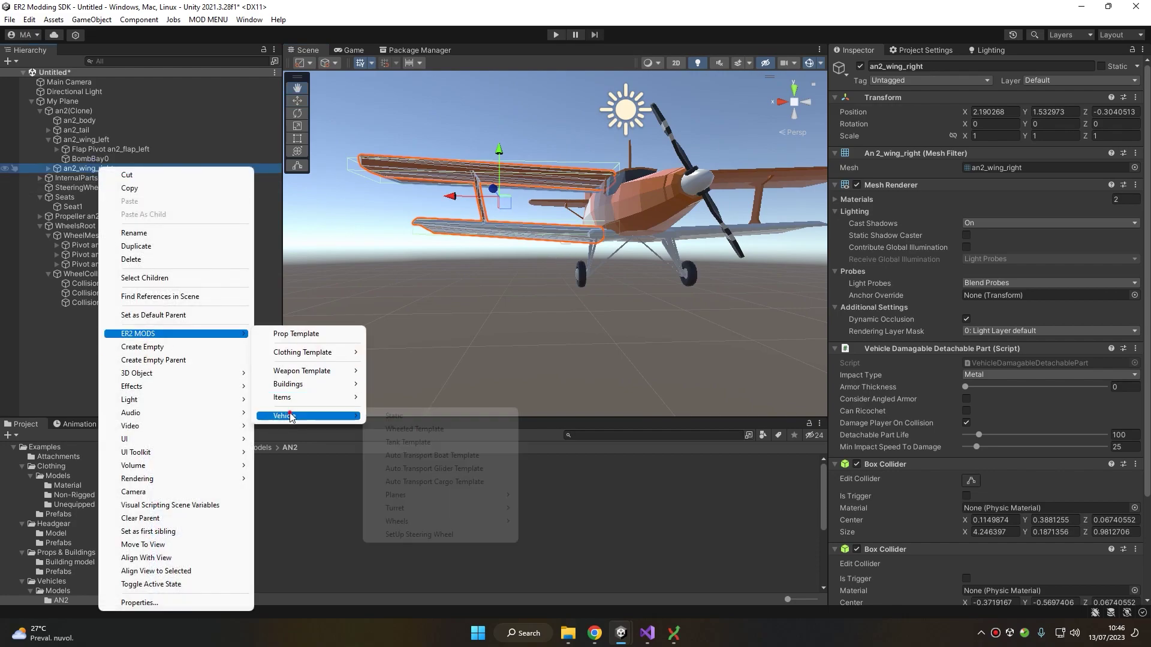
mouse_move(456, 495)
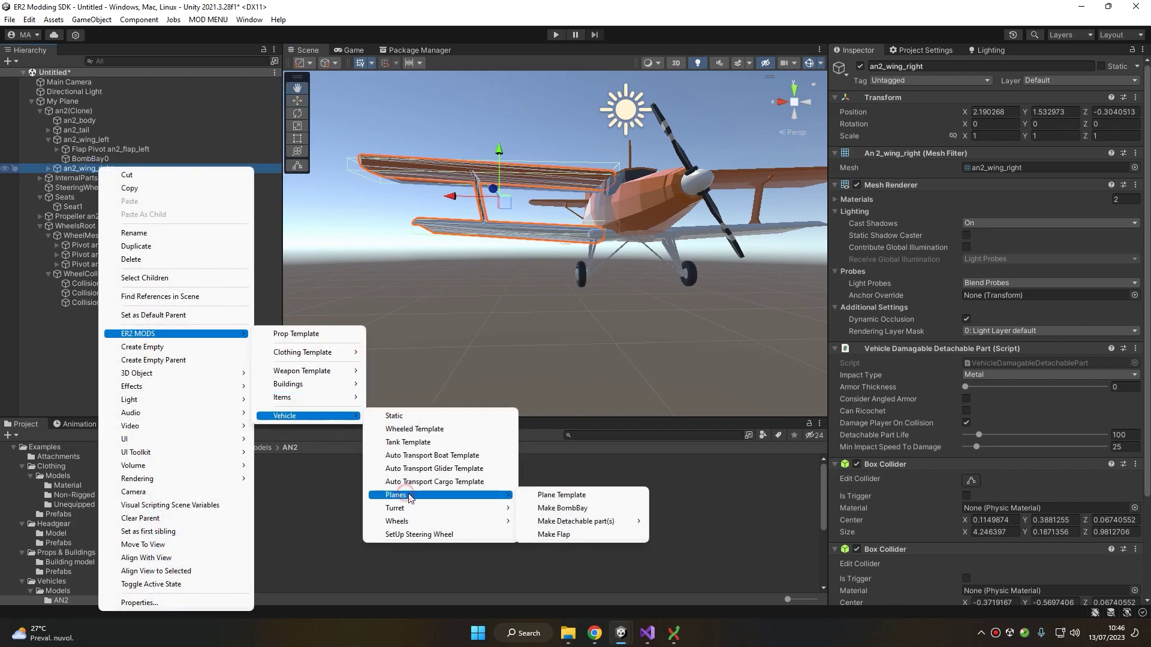
click(577, 508)
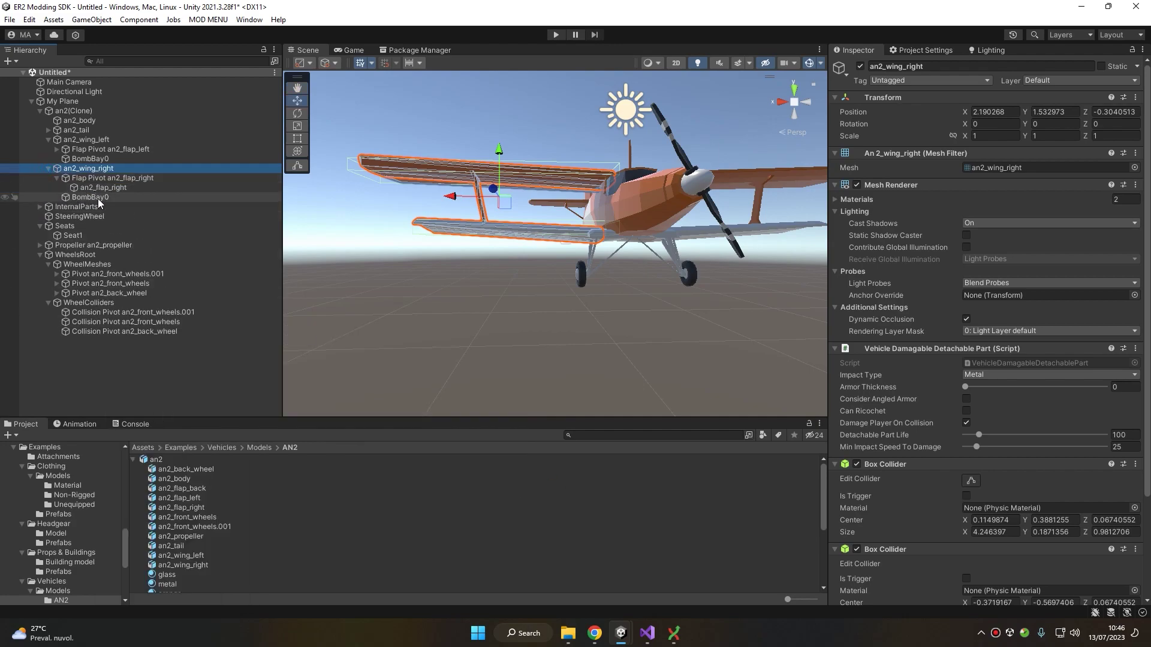
Move the right wing's BombBay0 beneath the lower right wing, to about X -0.42 and Y -0.79, and compare it with the left one
click(99, 200)
drag(619, 273, 528, 237)
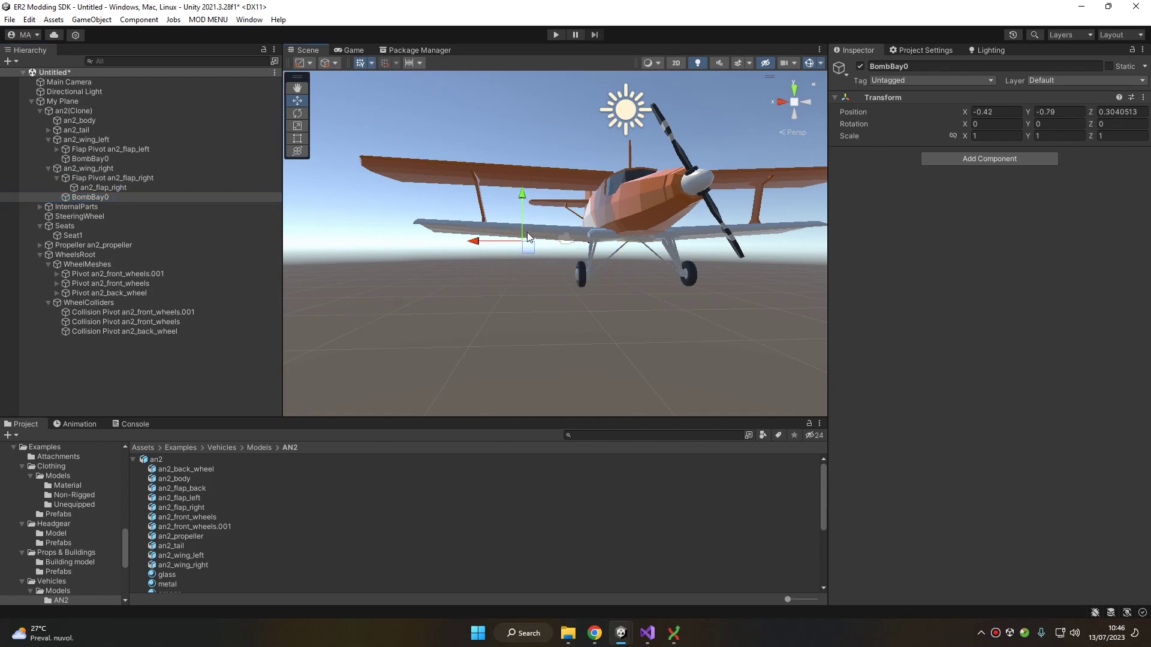
mouse_move(527, 237)
right_down()
mouse_move(539, 174)
mouse_move(526, 231)
right_up()
key(d)
click(108, 160)
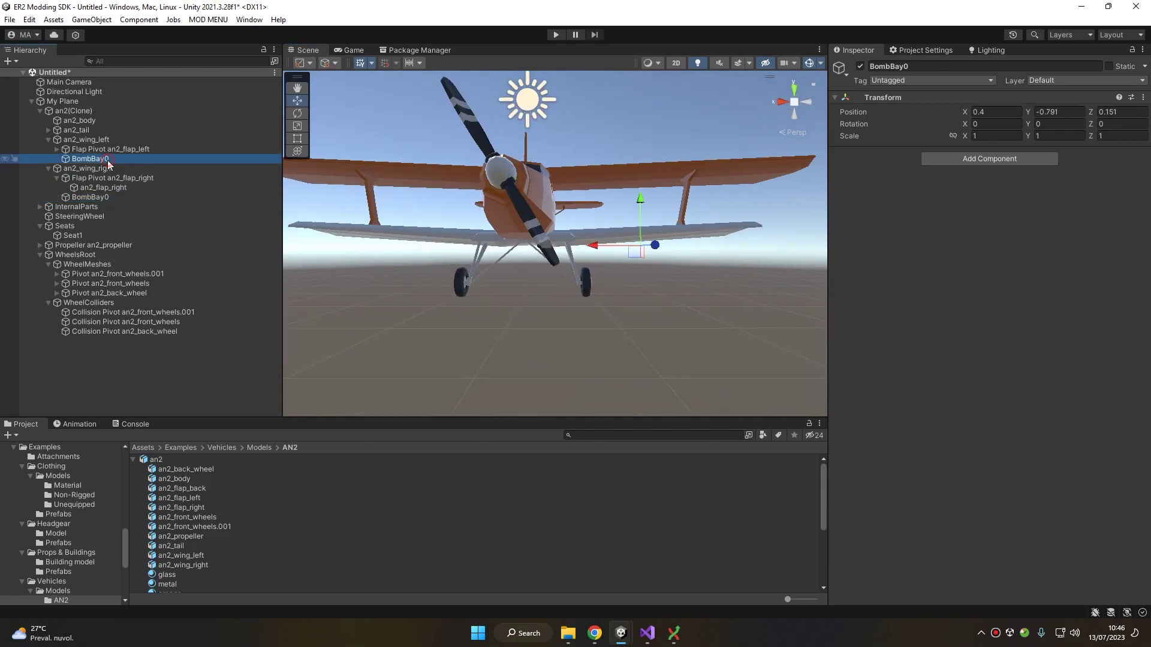
click(109, 198)
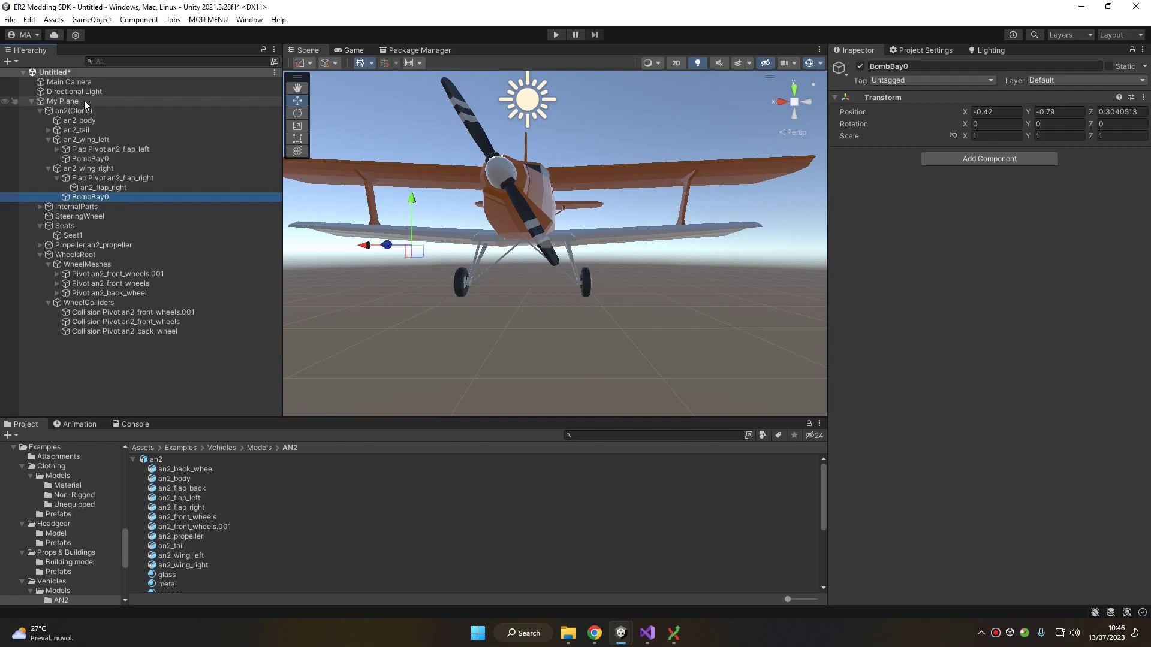
Show My Plane's Bomb Bay list and expand Element 0 and Element 1
drag(90, 158, 75, 103)
scroll(897, 312, down, 10)
scroll(887, 294, up, 6)
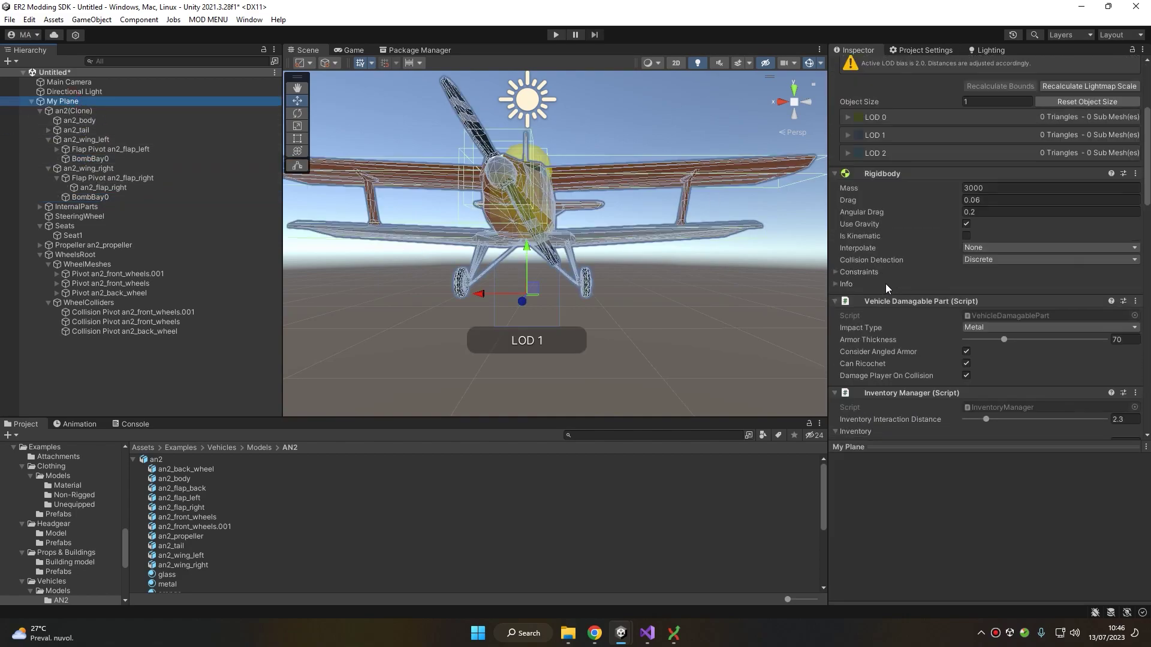
scroll(887, 282, down, 15)
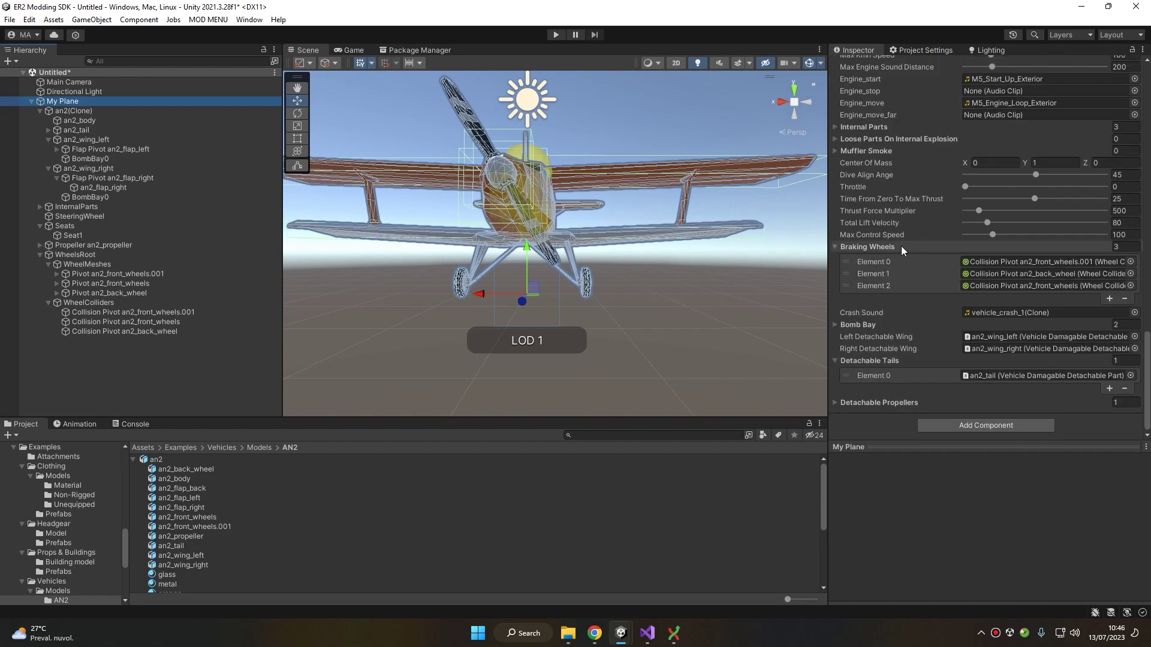
click(876, 326)
scroll(877, 312, down, 2)
click(852, 309)
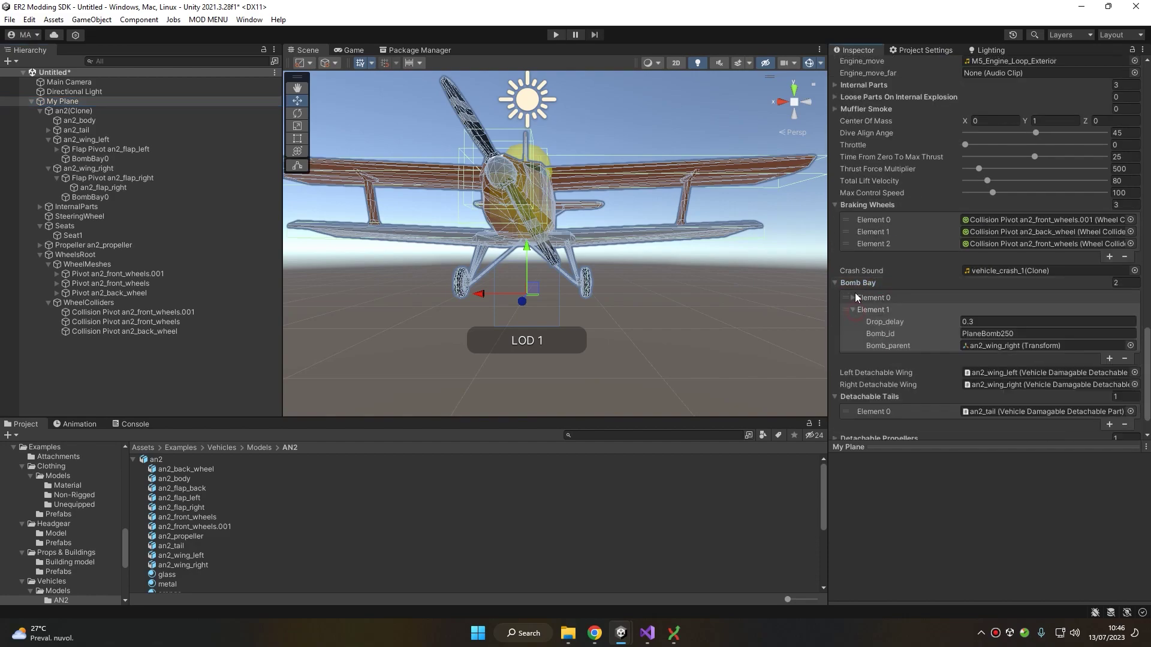
click(852, 297)
scroll(959, 270, down, 3)
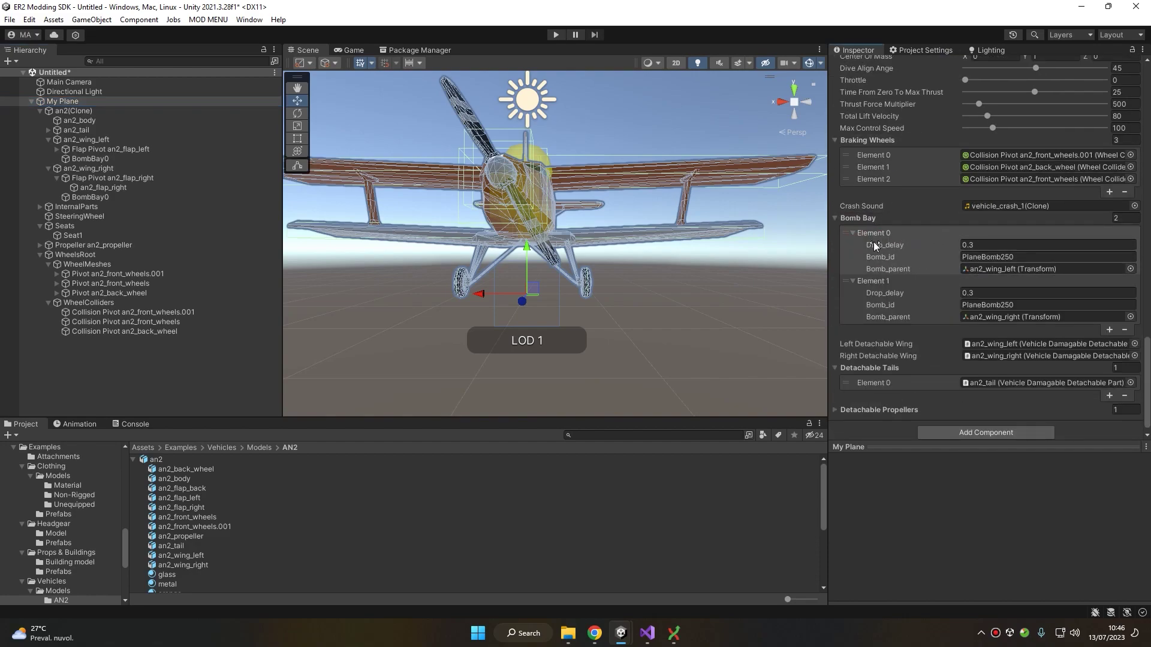
Inspect the Bomb_parent and Bomb_id of both bomb bay elements and find the String tables entry in the mod documentation
click(1022, 270)
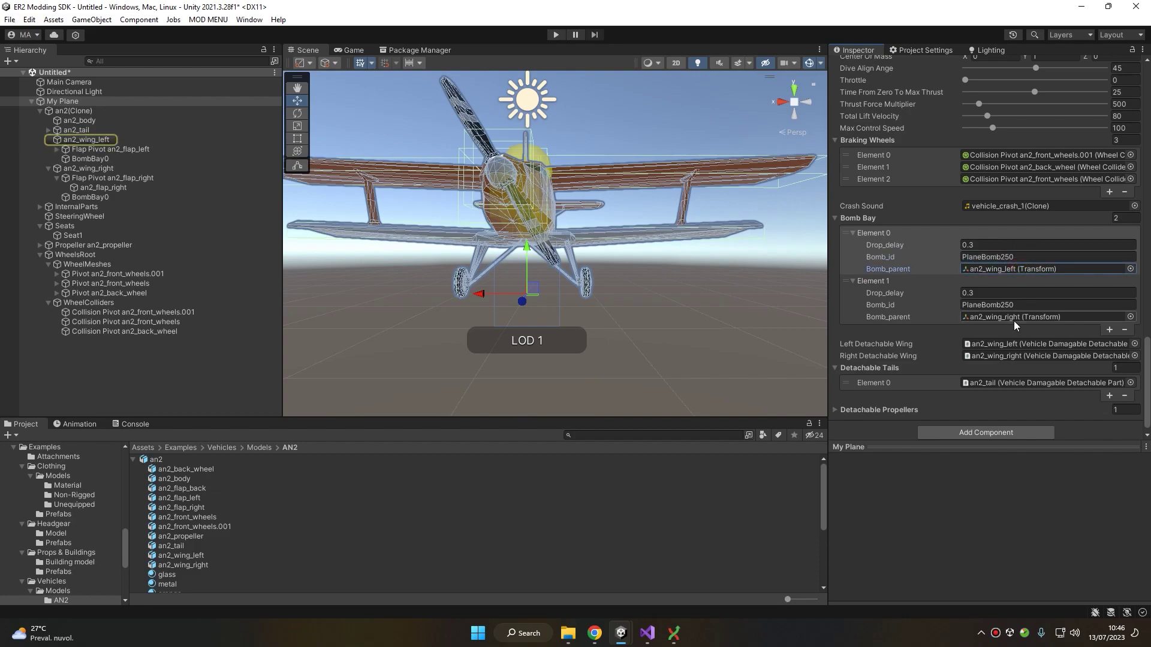
click(1013, 319)
click(1028, 258)
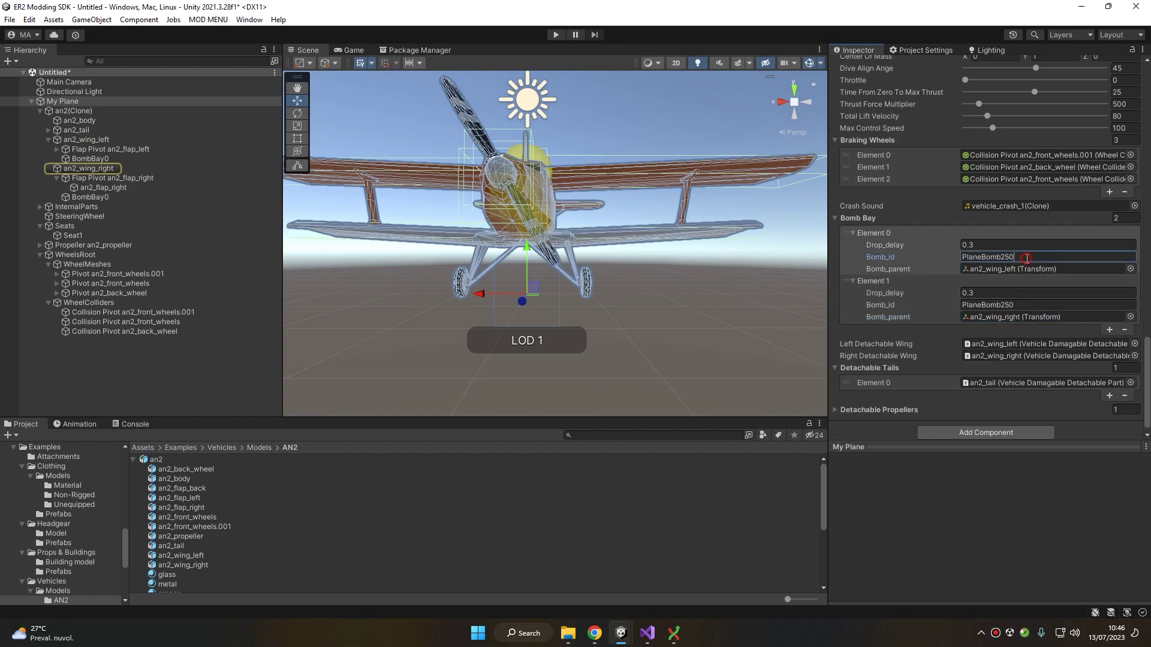
click(1027, 304)
click(1023, 259)
click(1023, 307)
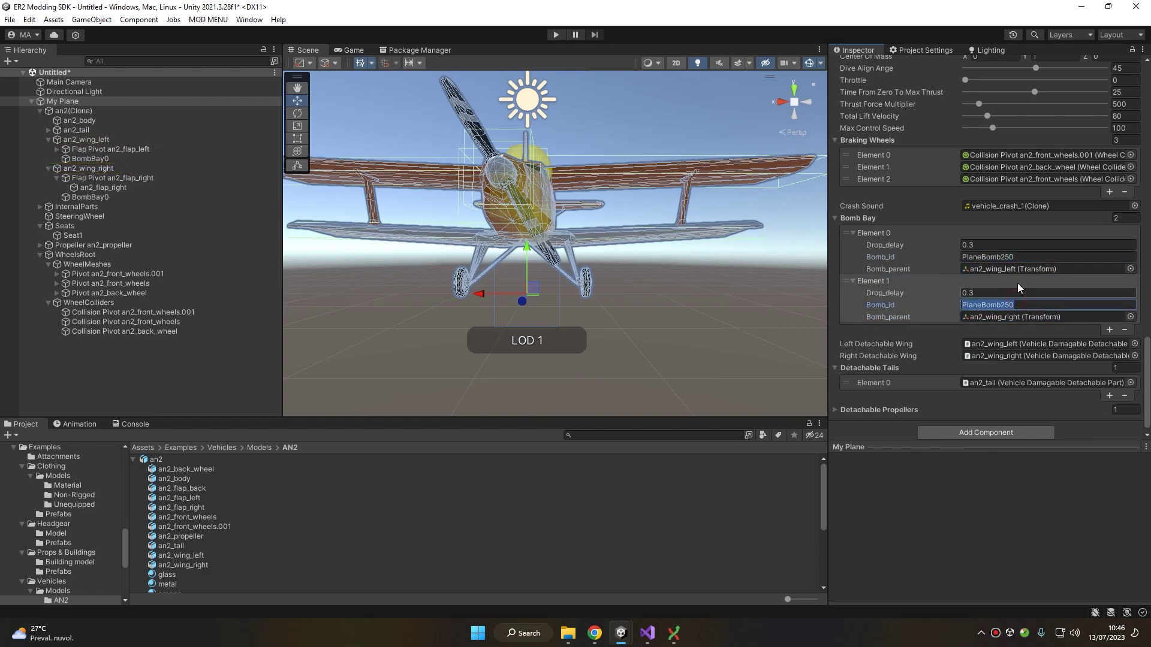
click(1023, 258)
key(Tab)
key(Tab)
click(217, 20)
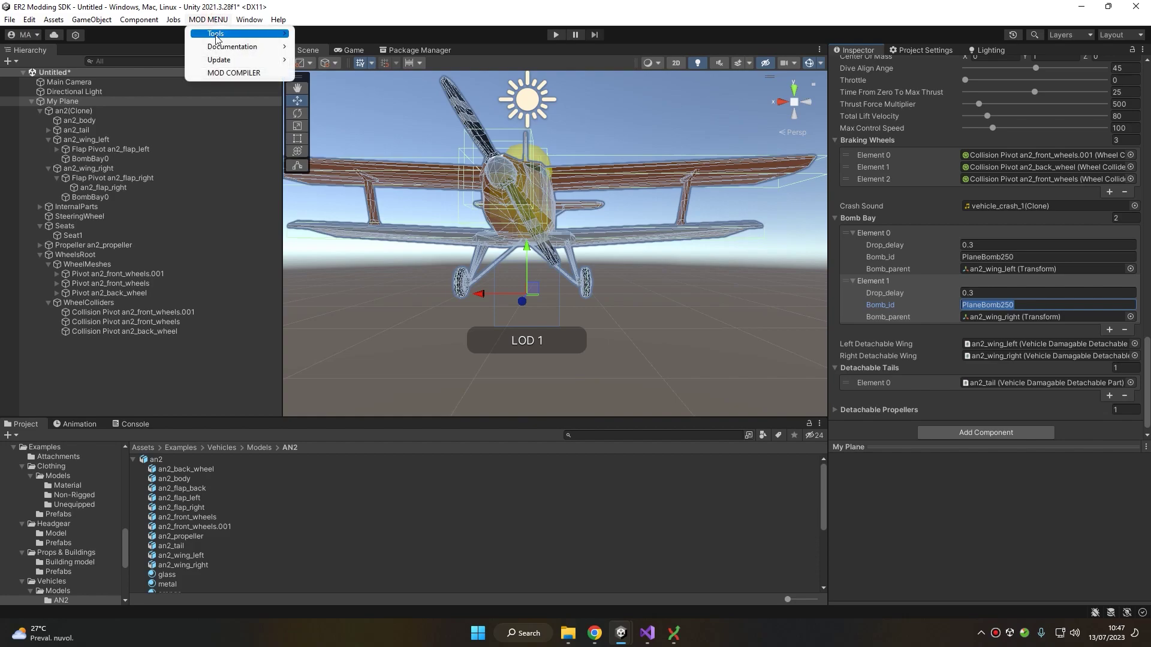
mouse_move(226, 48)
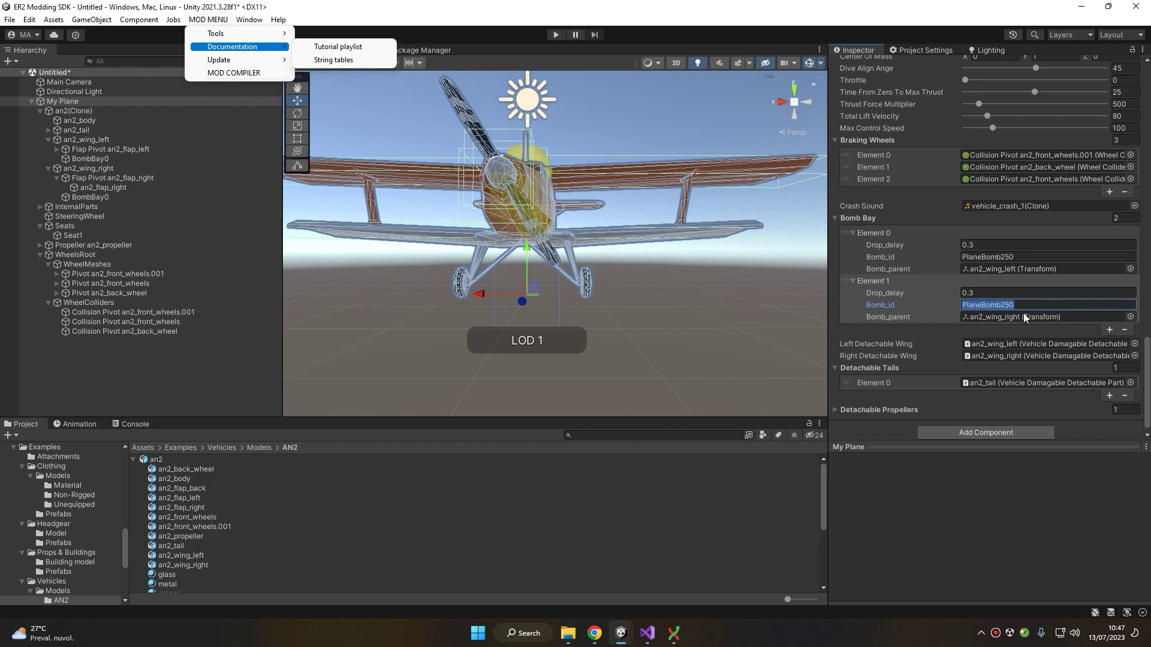
Recheck which wing object each bomb bay element uses as its Bomb_parent
click(1056, 317)
click(1044, 272)
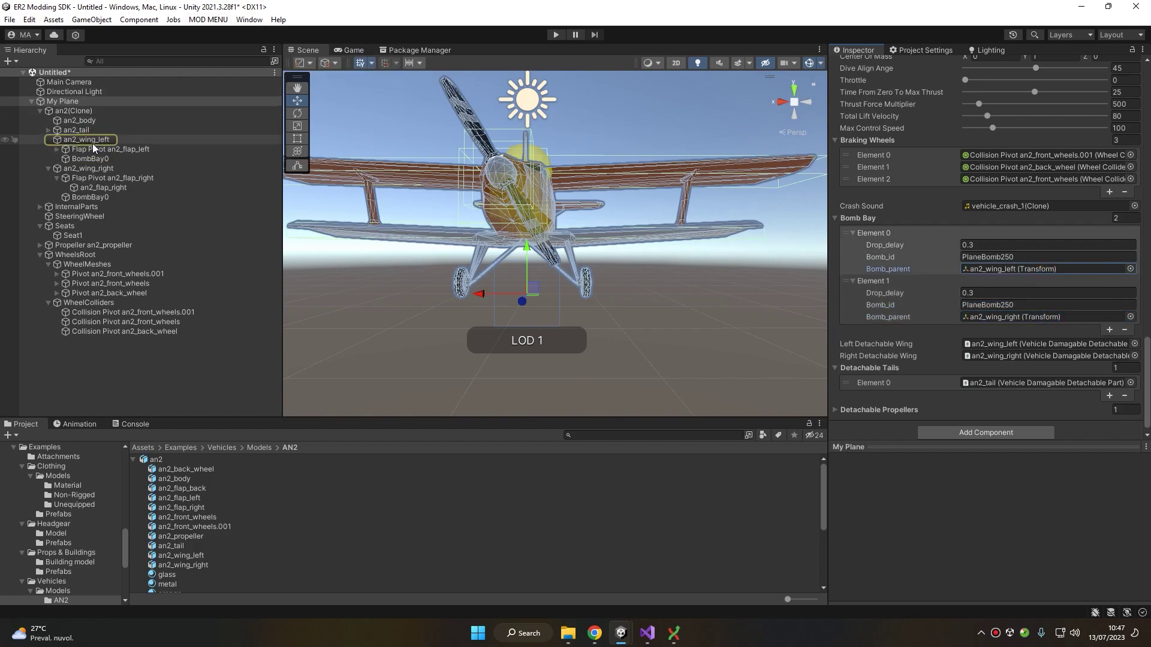
click(879, 232)
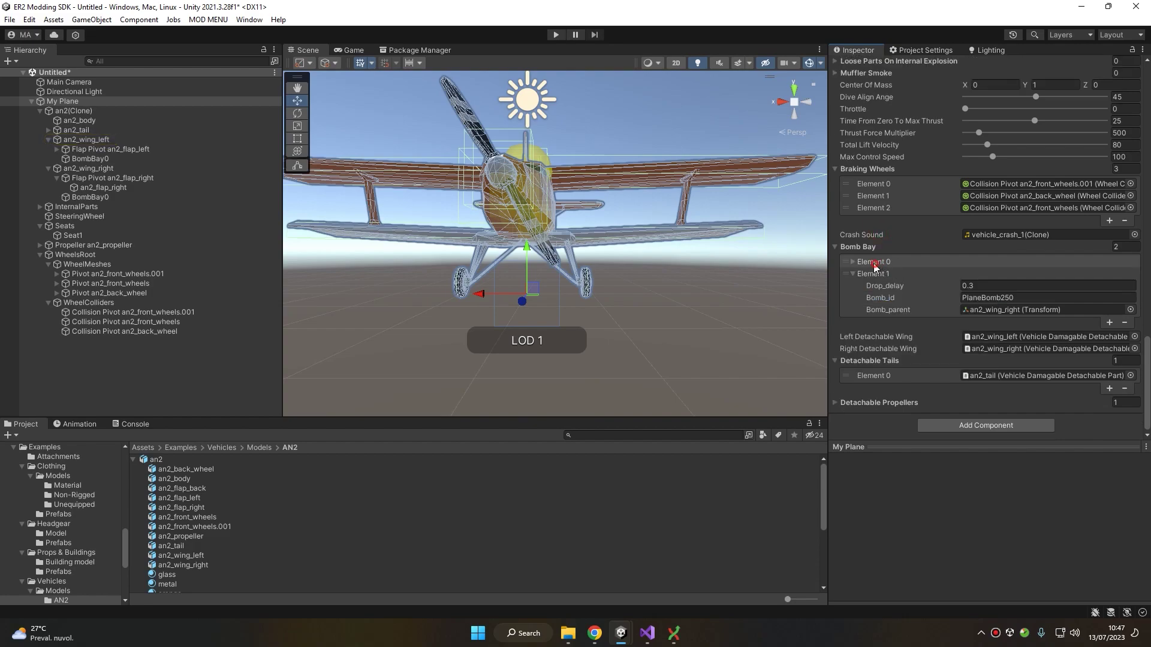
click(873, 262)
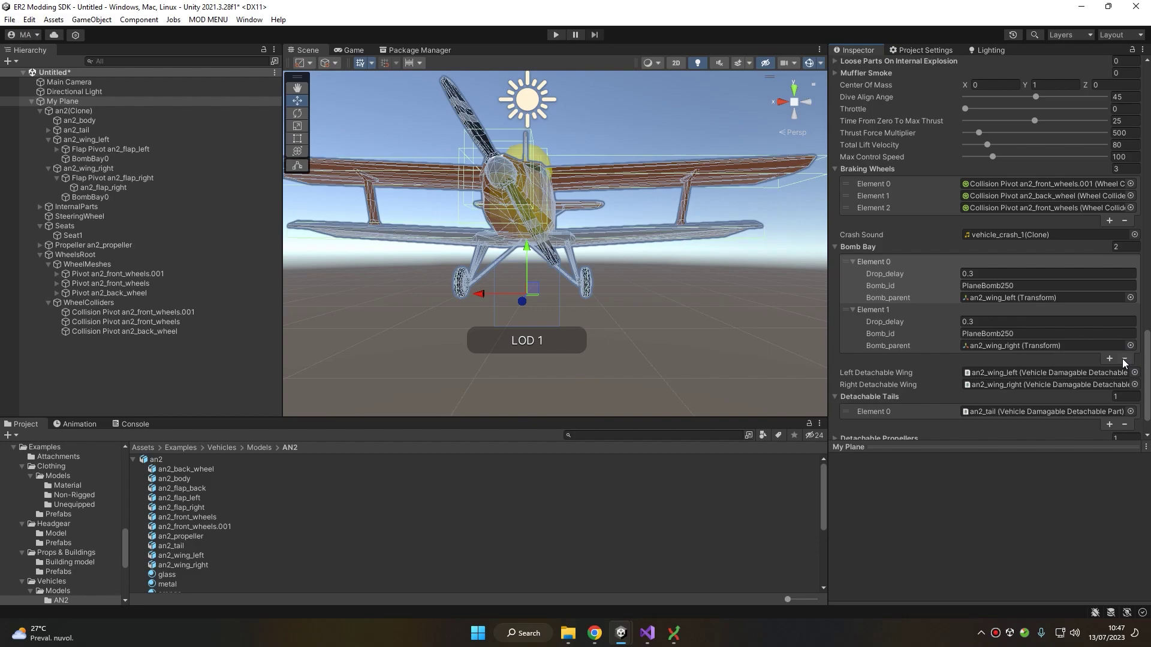
Collapse an2_wing_left, WheelsRoot, an2(Clone) and Seats in My Plane's hierarchy and view the whole plane from above
right_drag(641, 179, 634, 215)
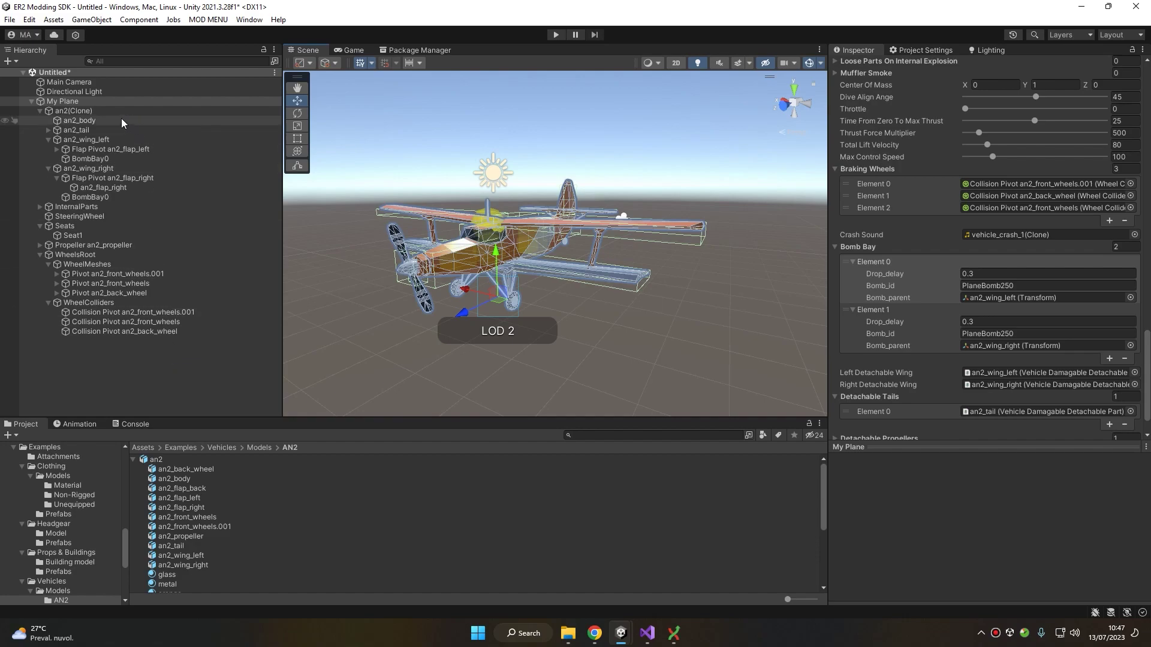
click(48, 139)
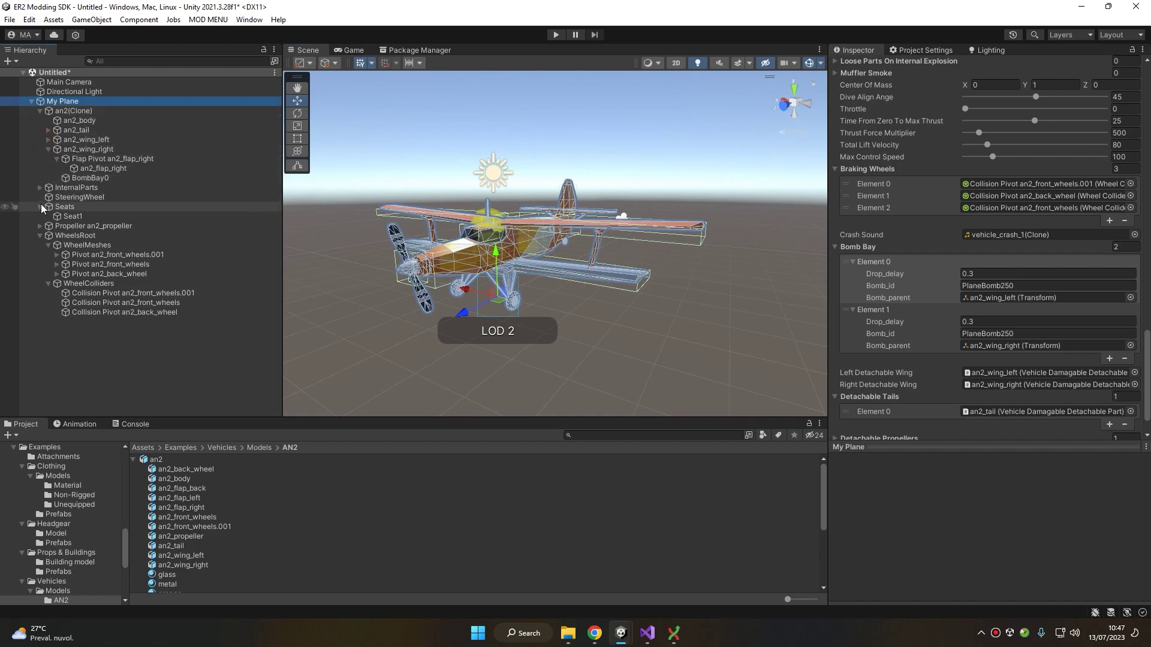
click(41, 235)
click(40, 111)
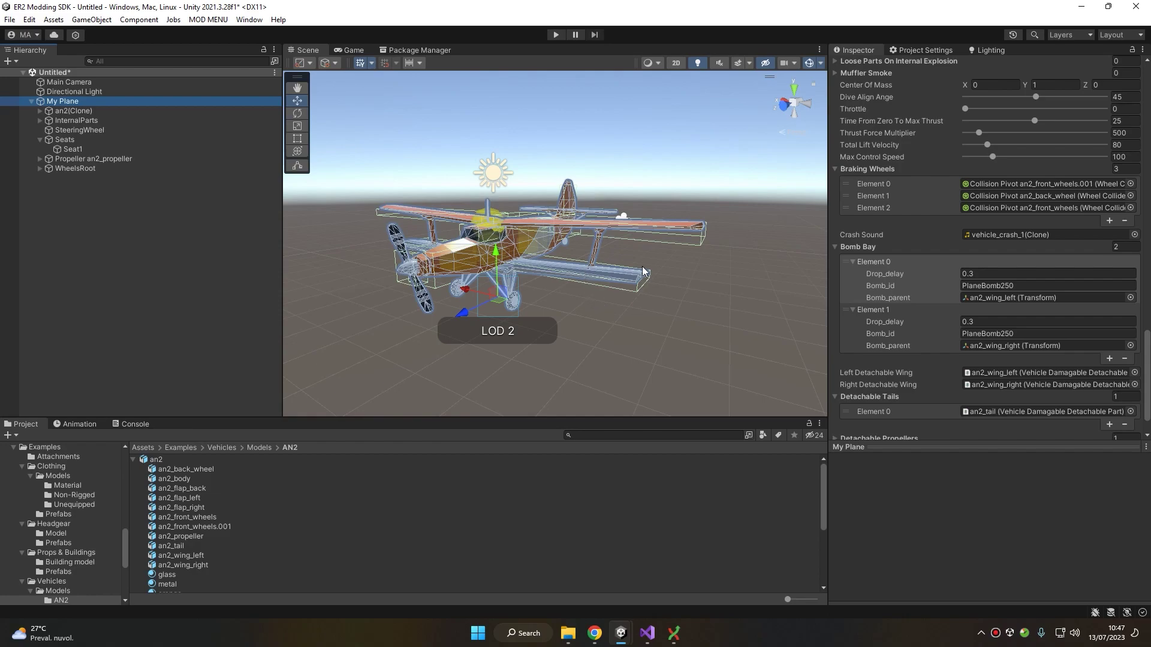
scroll(496, 238, up, 5)
alt+drag(510, 221, 526, 250)
middle_drag(526, 249, 593, 268)
alt+drag(592, 268, 664, 208)
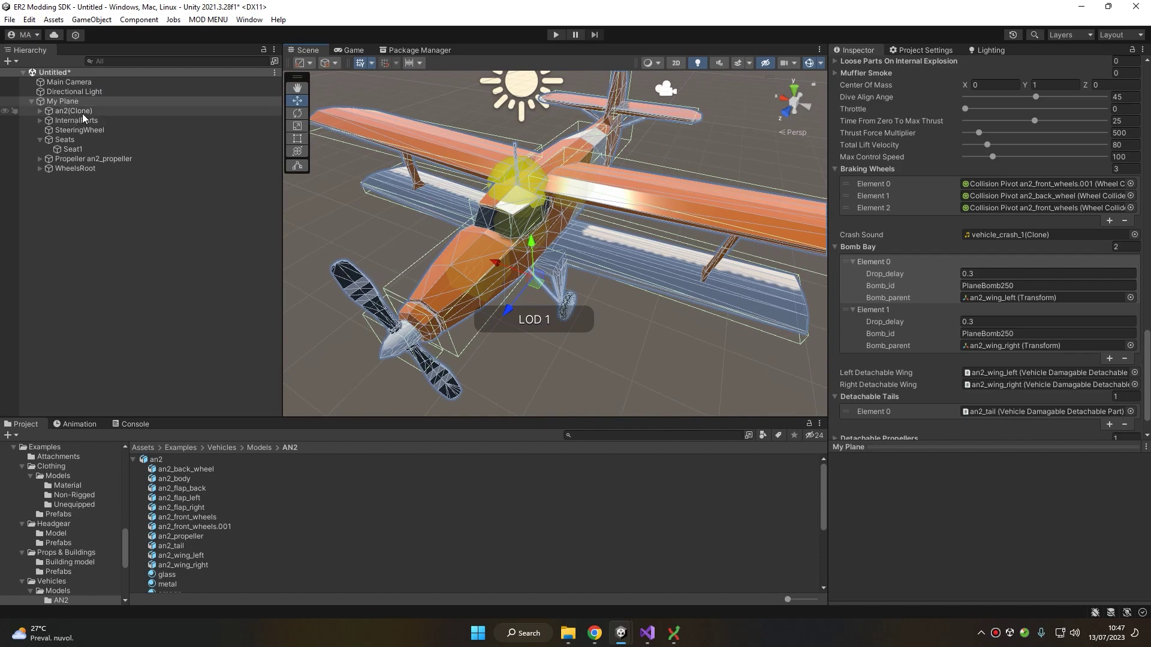
click(39, 139)
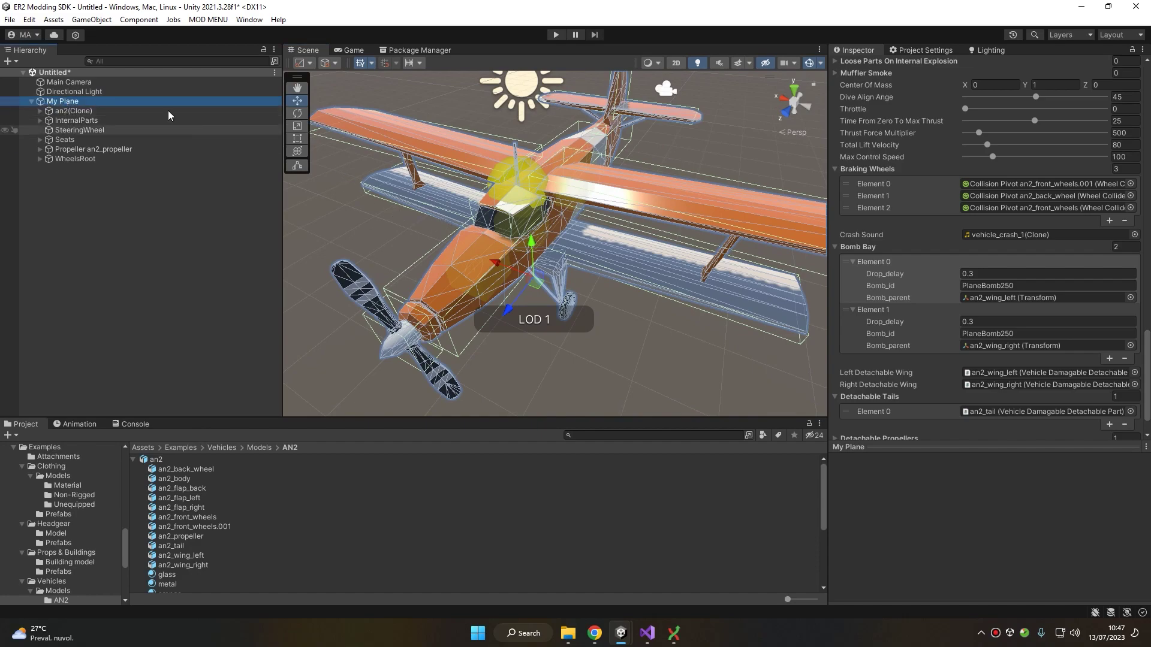
Create an empty child object named MGs under an2_body
click(469, 267)
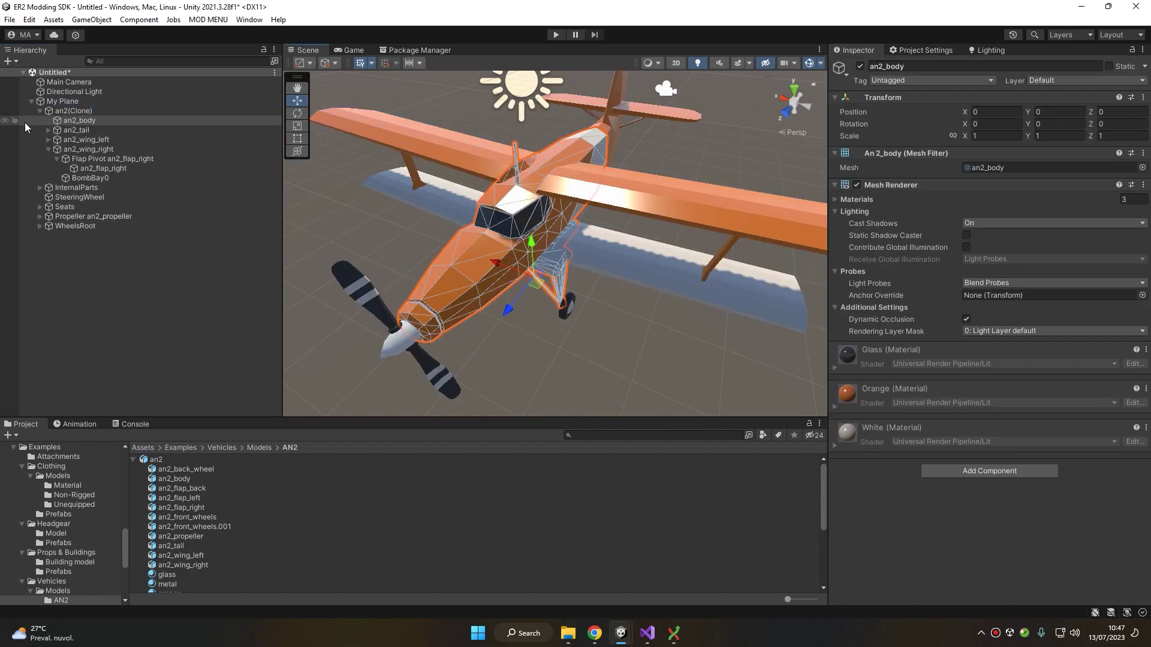
right_click(65, 119)
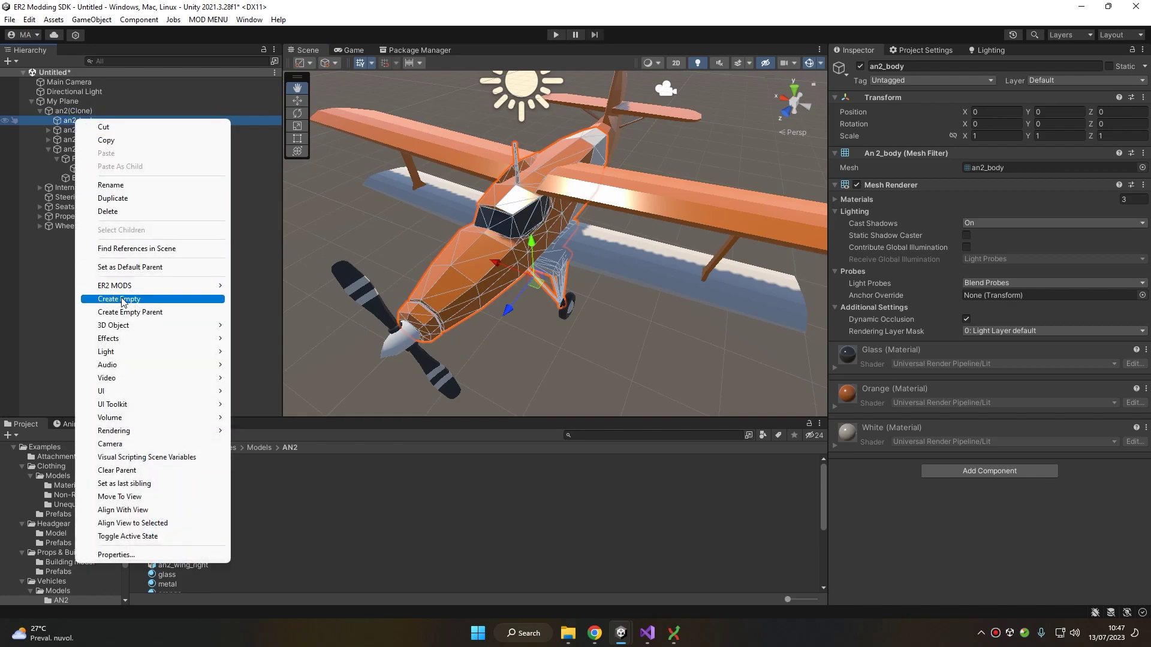
click(123, 299)
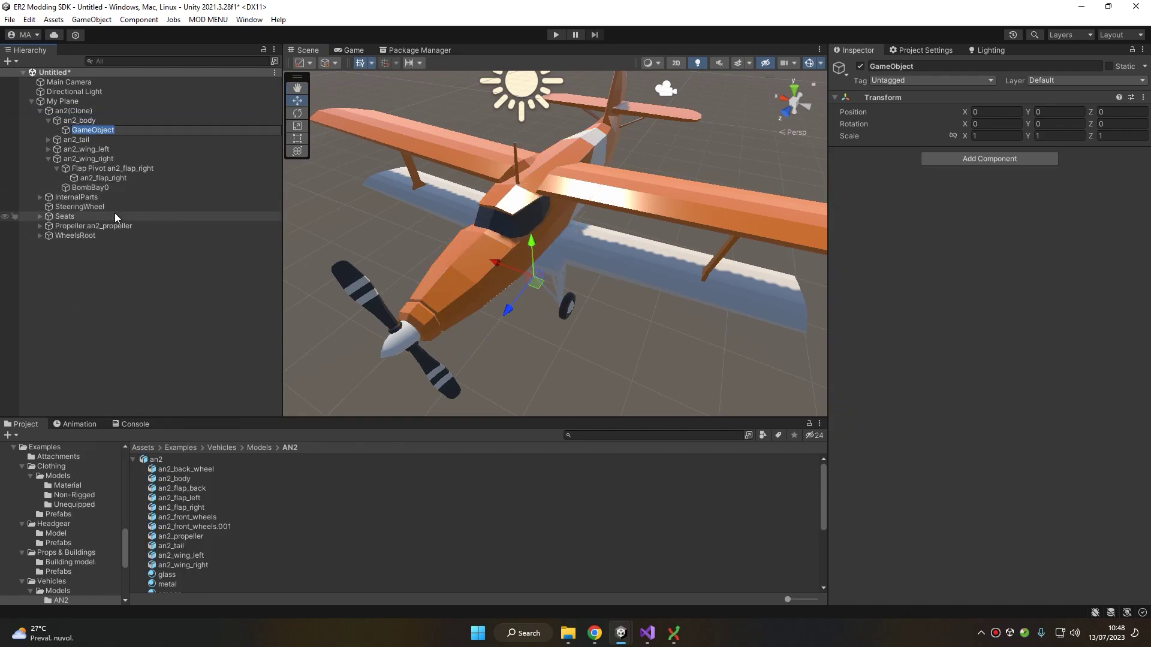
text(MGs)
key(Return)
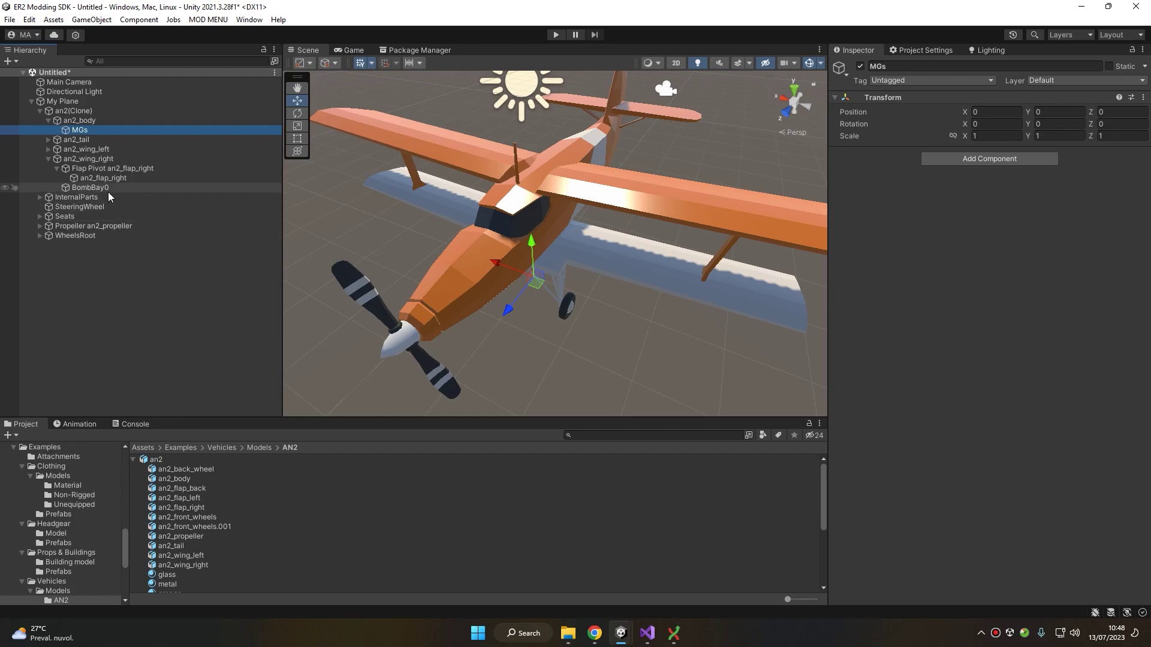
Turn the MGs object into a vehicle turret of type MG and view its placement from the plane's front
right_click(85, 130)
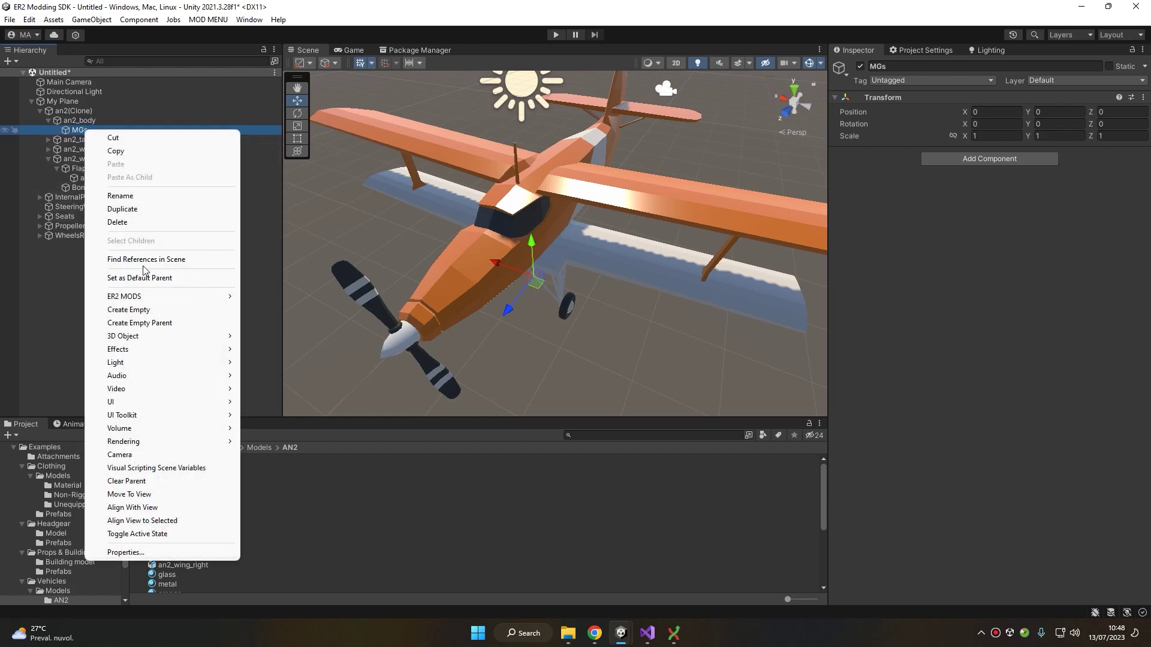
mouse_move(151, 297)
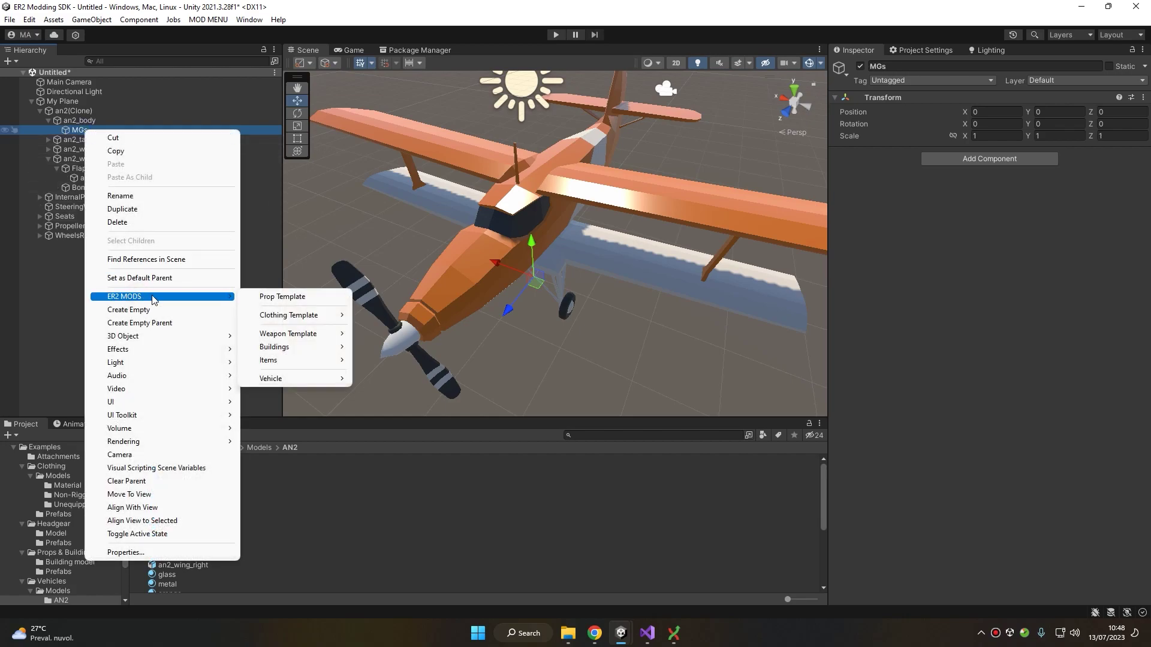
mouse_move(275, 384)
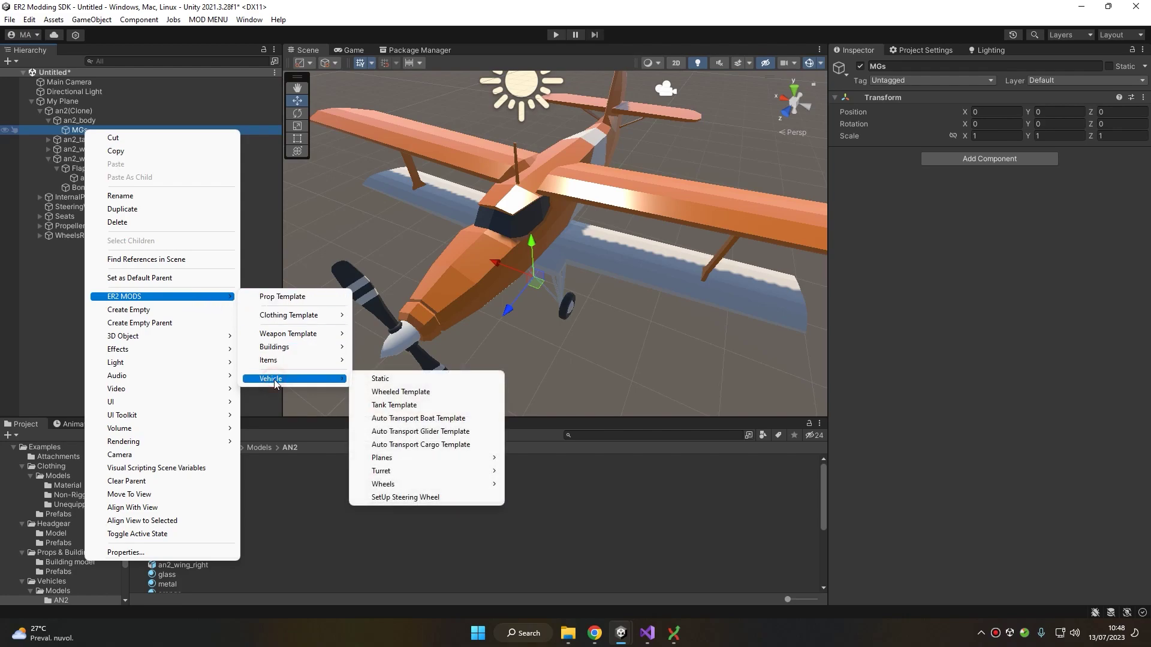
mouse_move(452, 474)
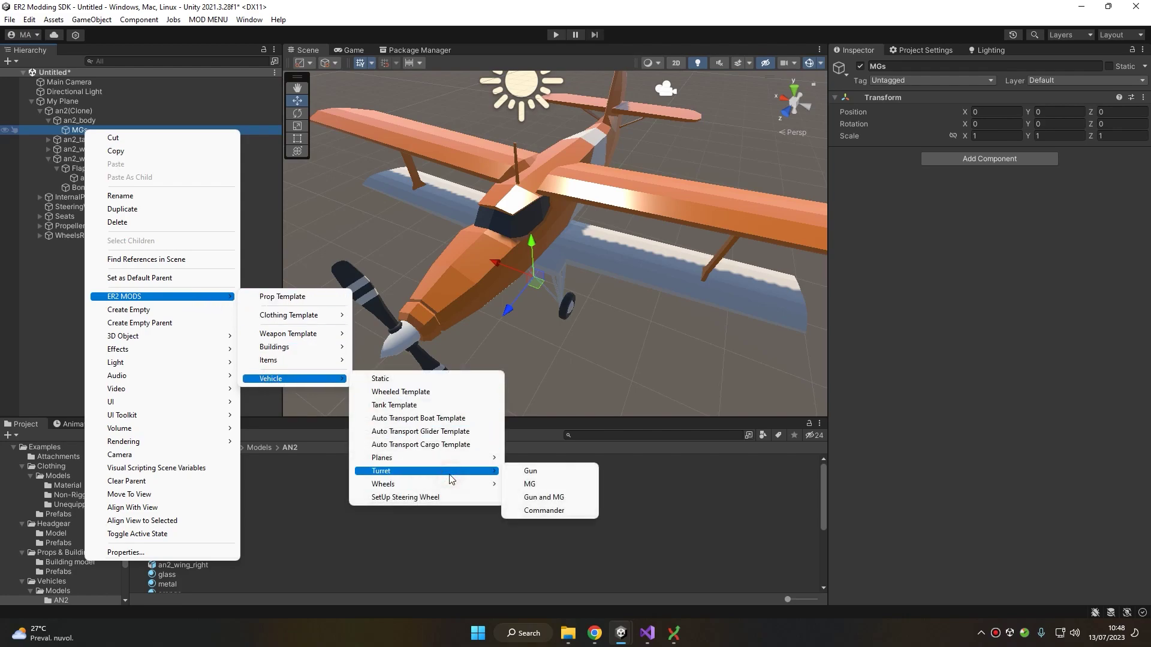
click(531, 483)
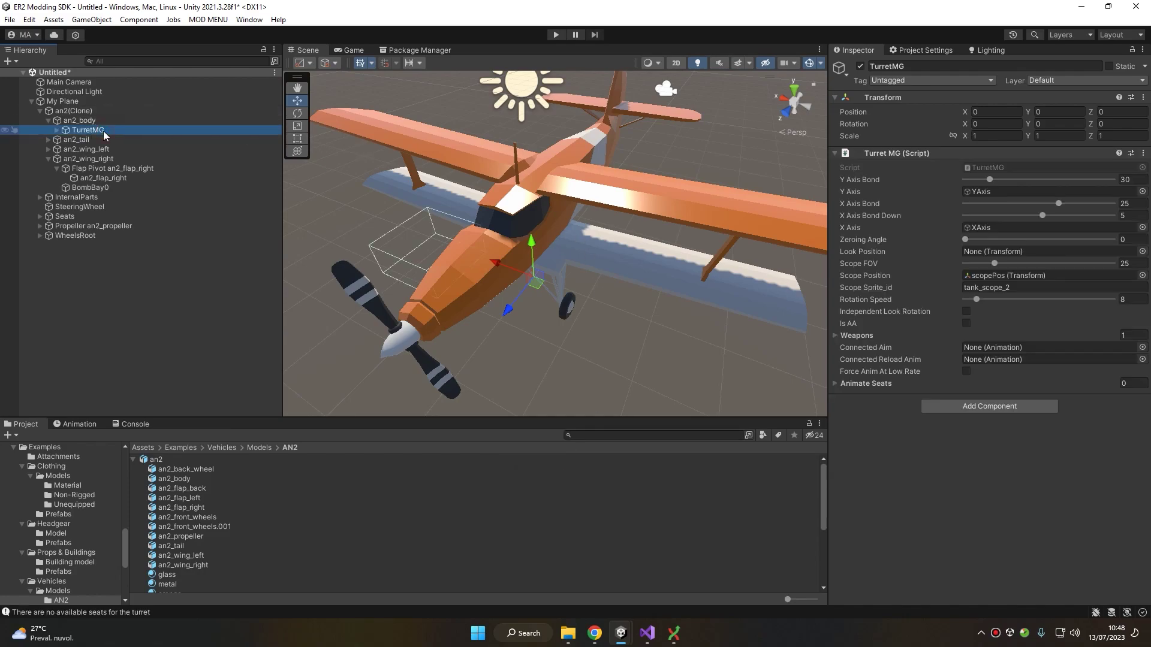
key(a)
right_drag(547, 180, 664, 160)
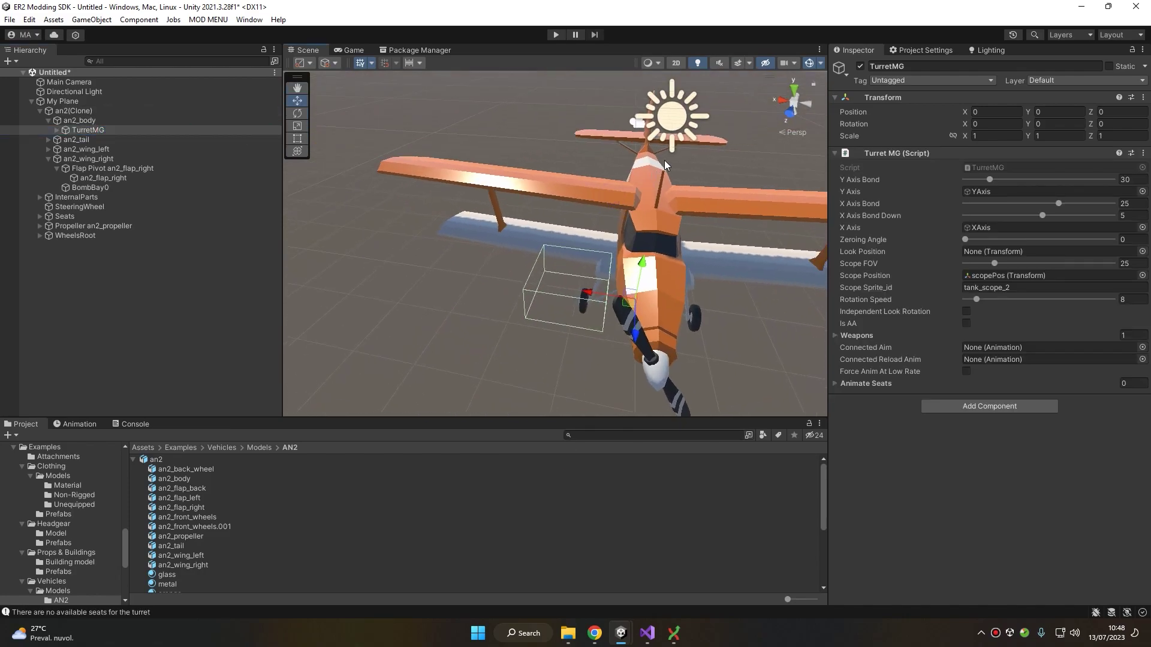
Remove the Box Collider and Vehicle Damagable Part components from TurretMG's YAxis object
click(58, 130)
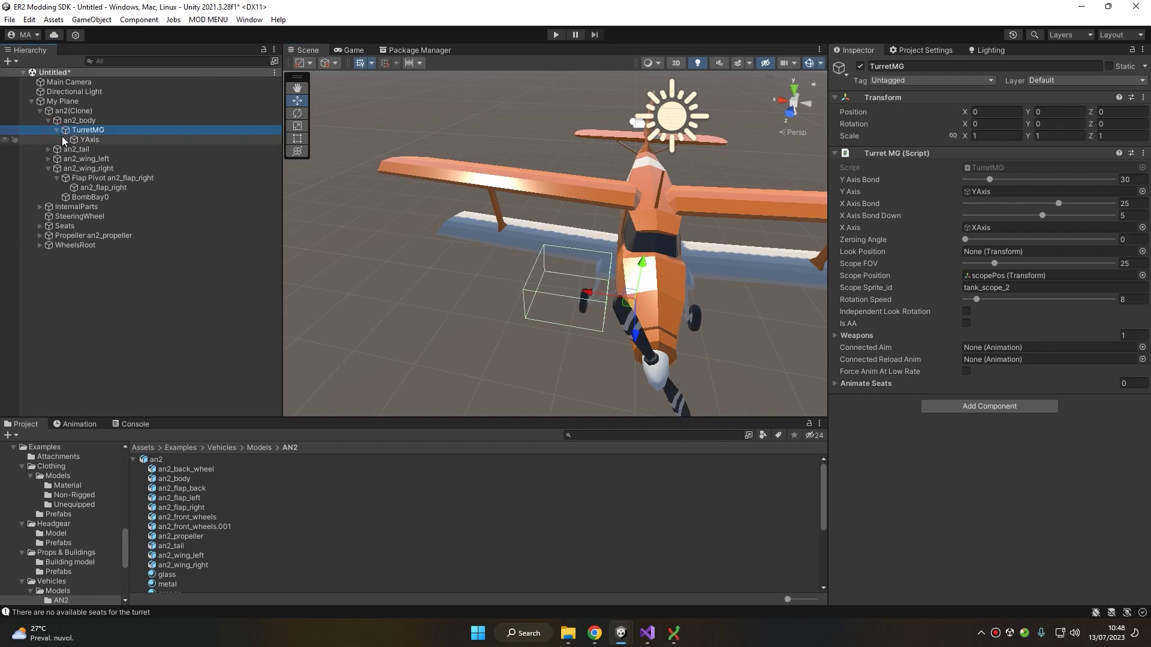
click(89, 140)
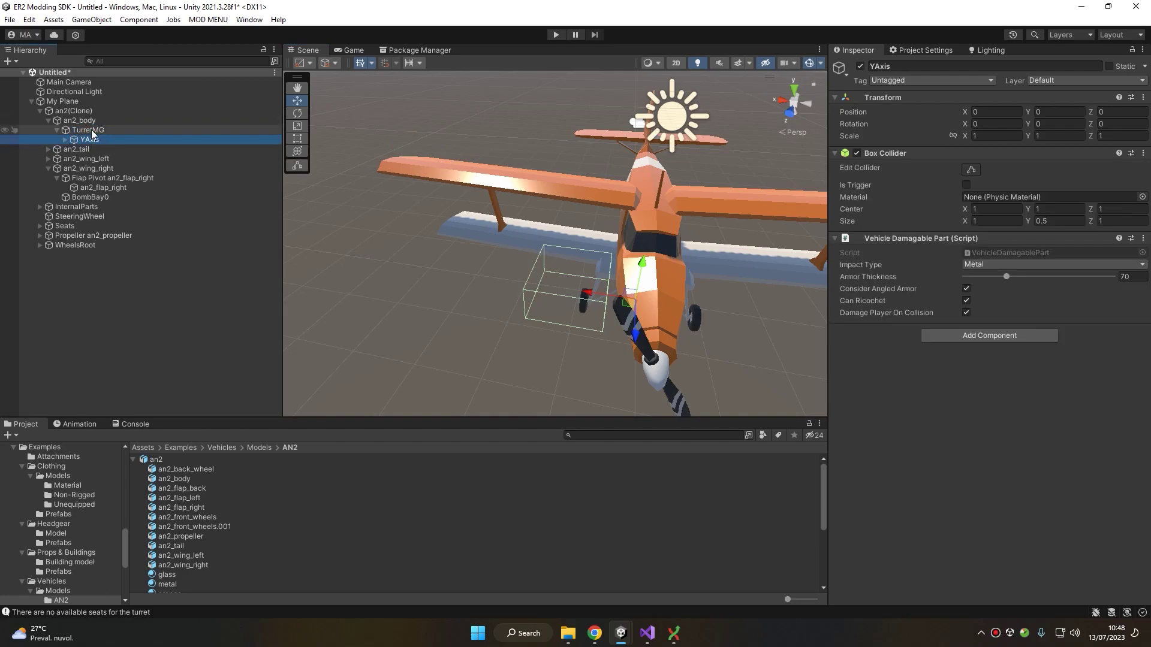
right_drag(493, 220, 630, 324)
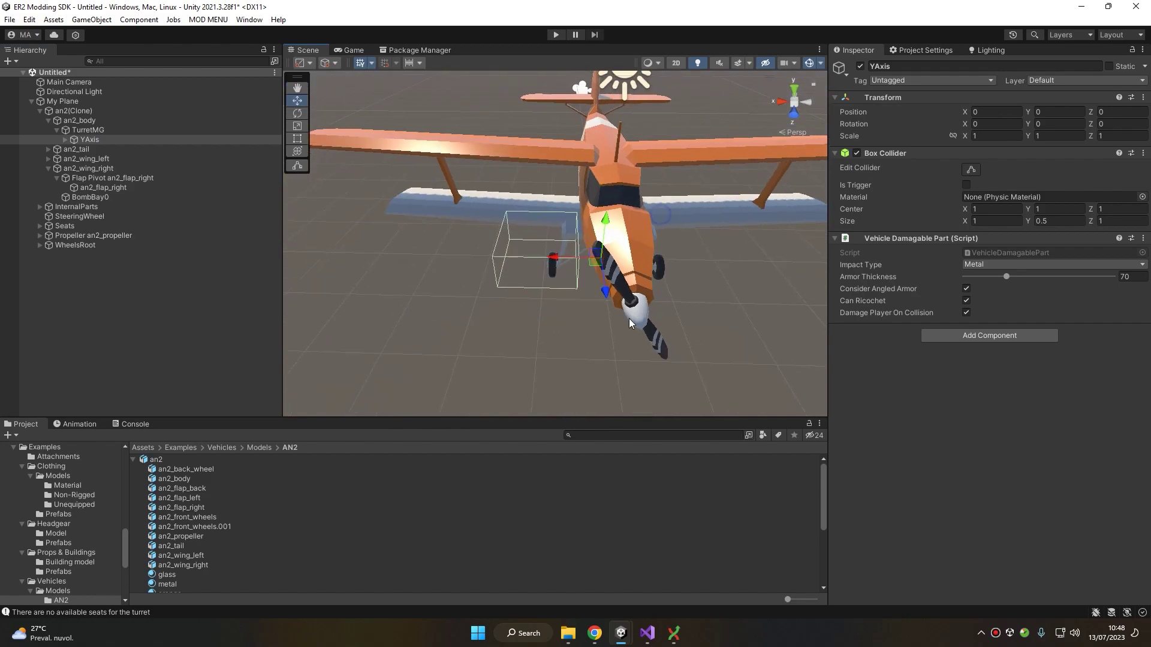
click(1142, 153)
click(1103, 207)
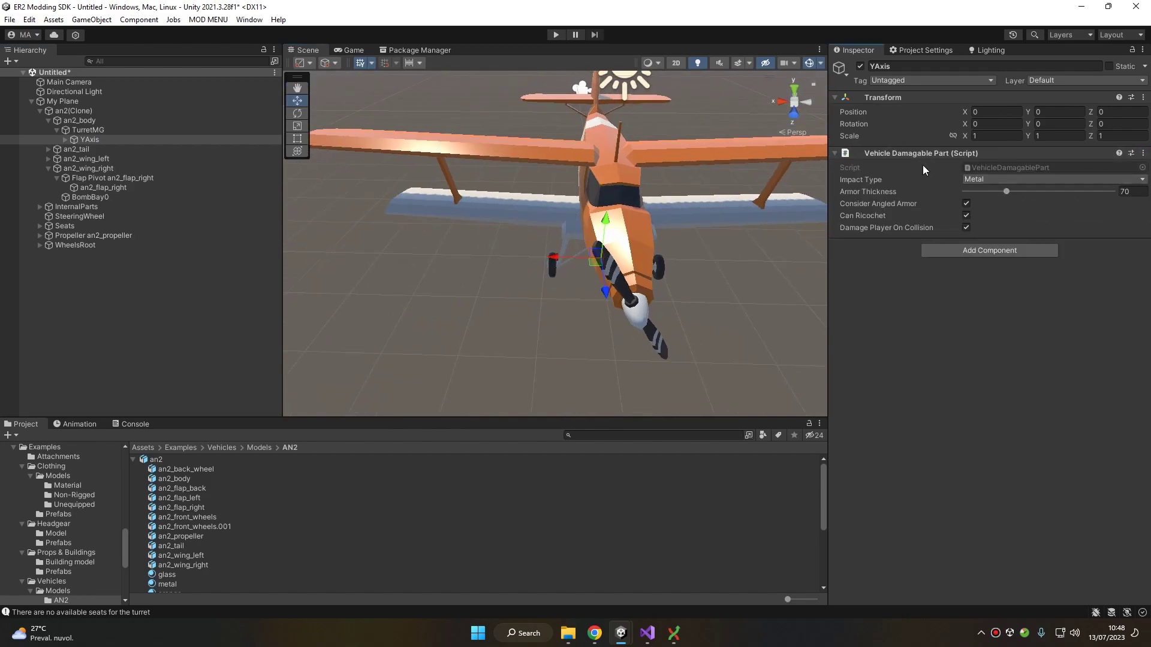
click(1142, 153)
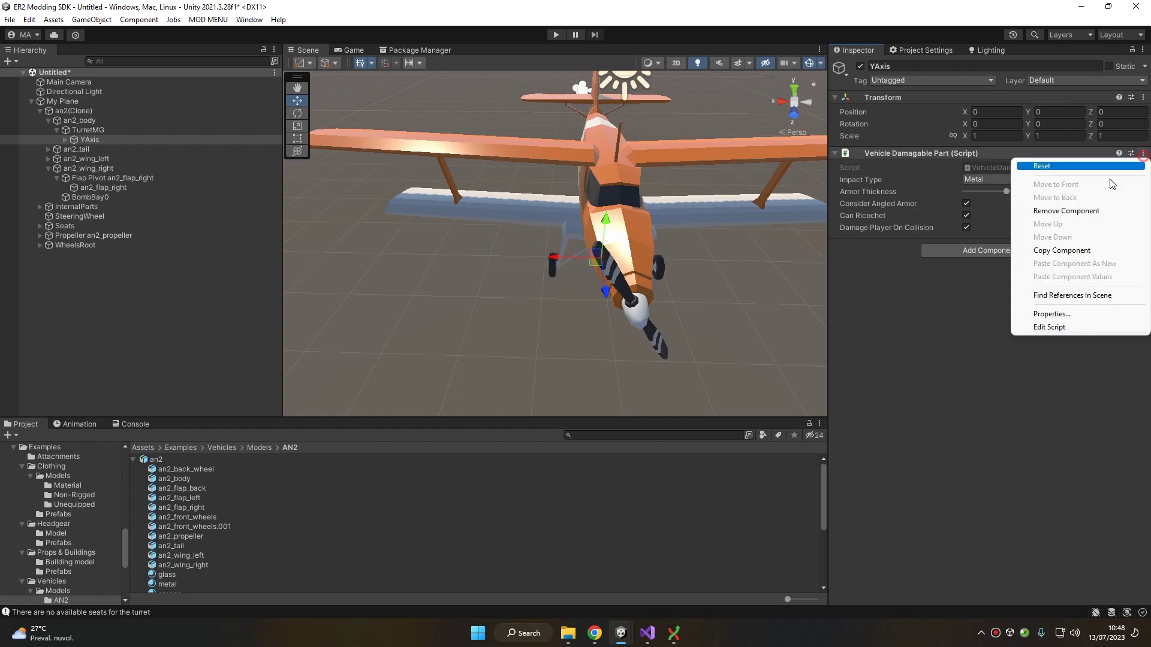
click(1028, 205)
Move FirePos_mg to the front corner of the cockpit roof, at about X 0.221, Y 1.826, Z 0.762
alt+click(66, 139)
click(116, 178)
right_drag(480, 204, 547, 221)
key(a)
drag(612, 269, 657, 181)
right_drag(727, 160, 596, 210)
key(d)
key(w)
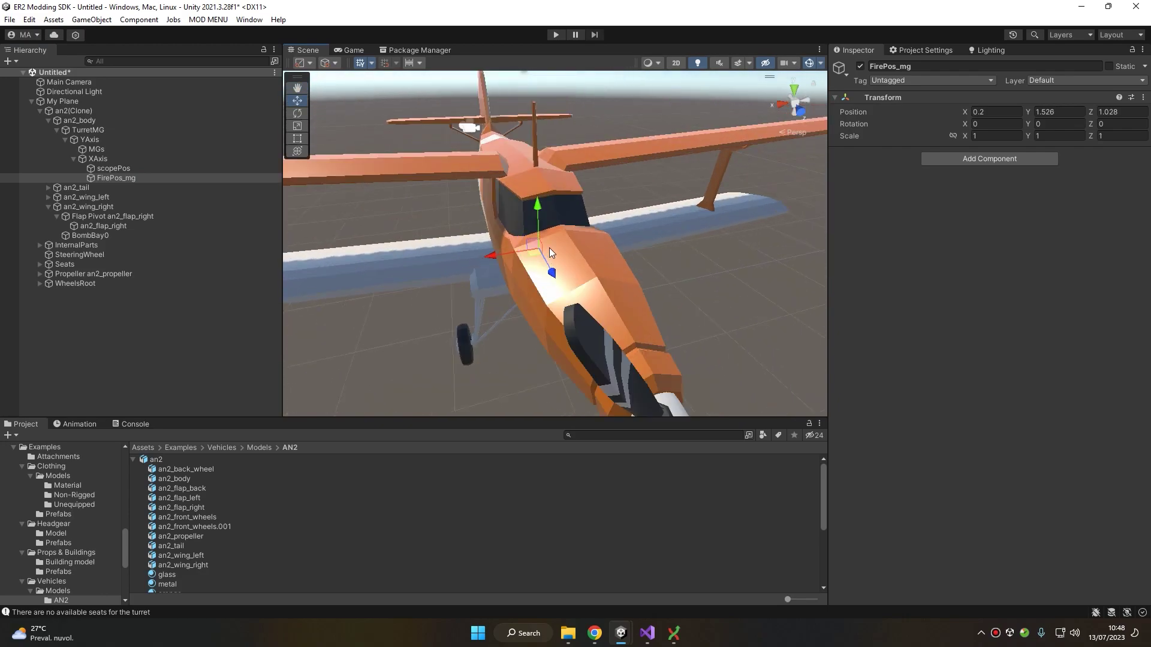
scroll(549, 247, up, 4)
drag(523, 261, 495, 264)
right_drag(497, 265, 501, 171)
key(q)
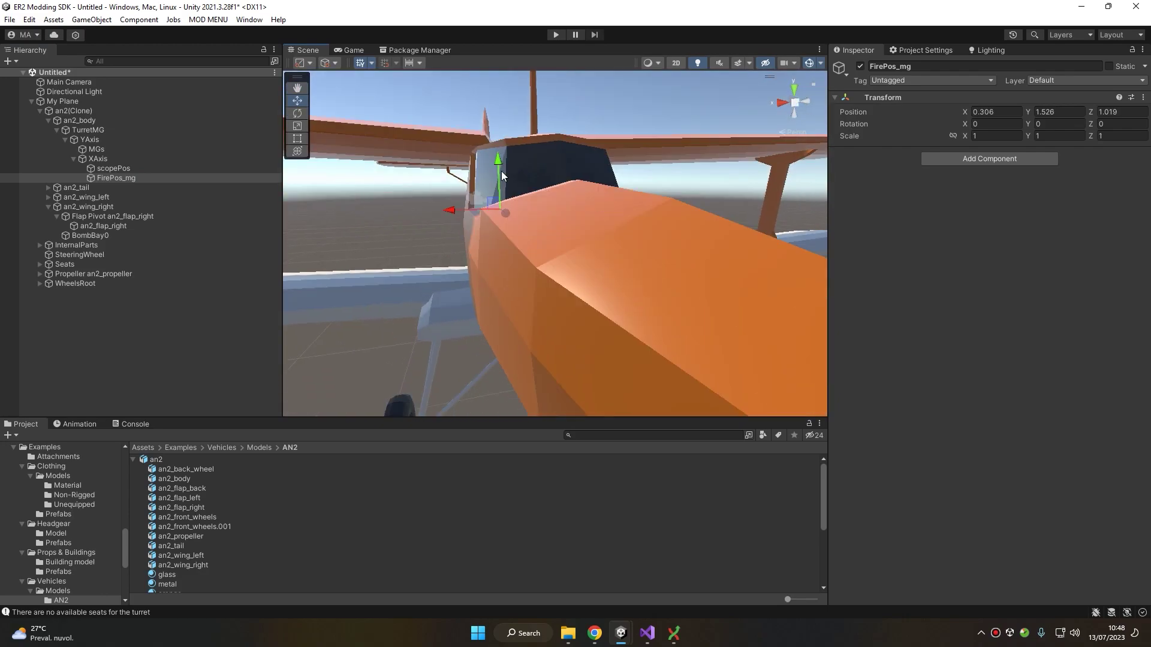
drag(501, 171, 577, 354)
drag(595, 289, 567, 181)
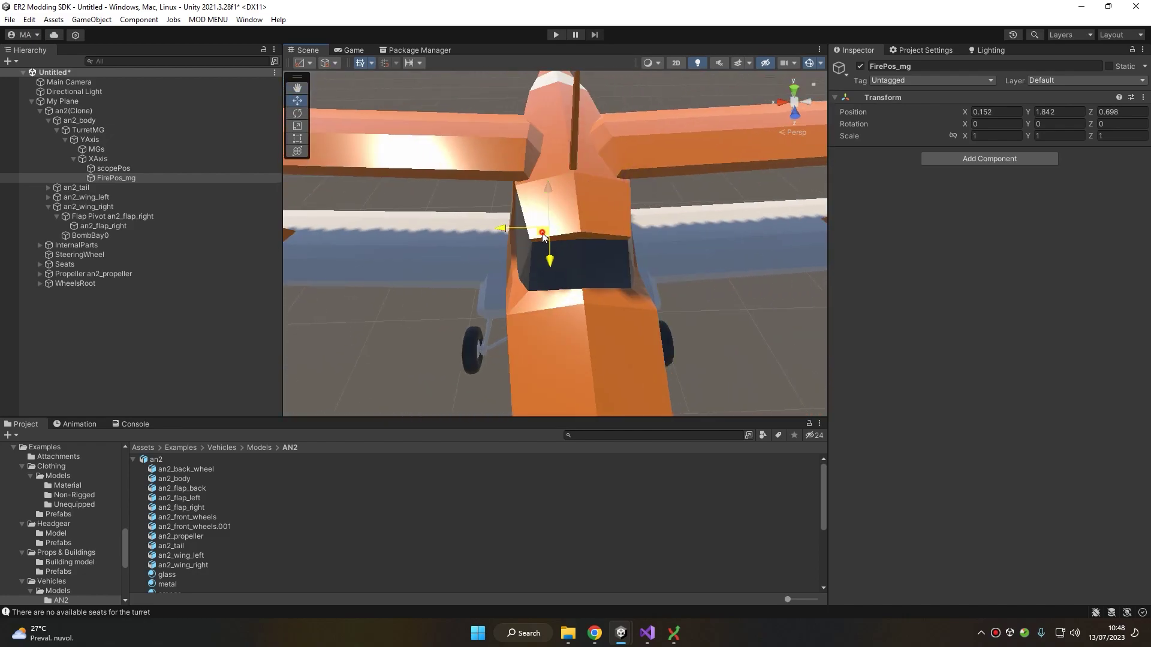
drag(543, 238, 418, 148)
right_drag(418, 149, 440, 171)
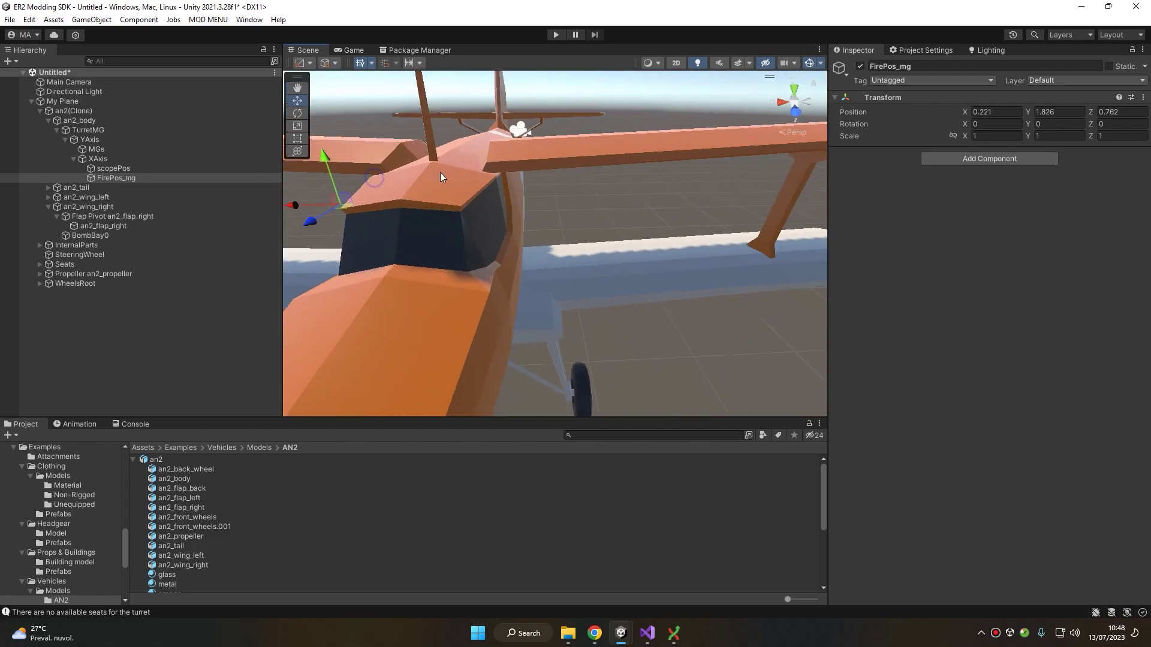
Duplicate FirePos_mg and move the copy to the opposite corner of the cockpit roof, at about X -0.237
click(143, 177)
key(ctrl+d)
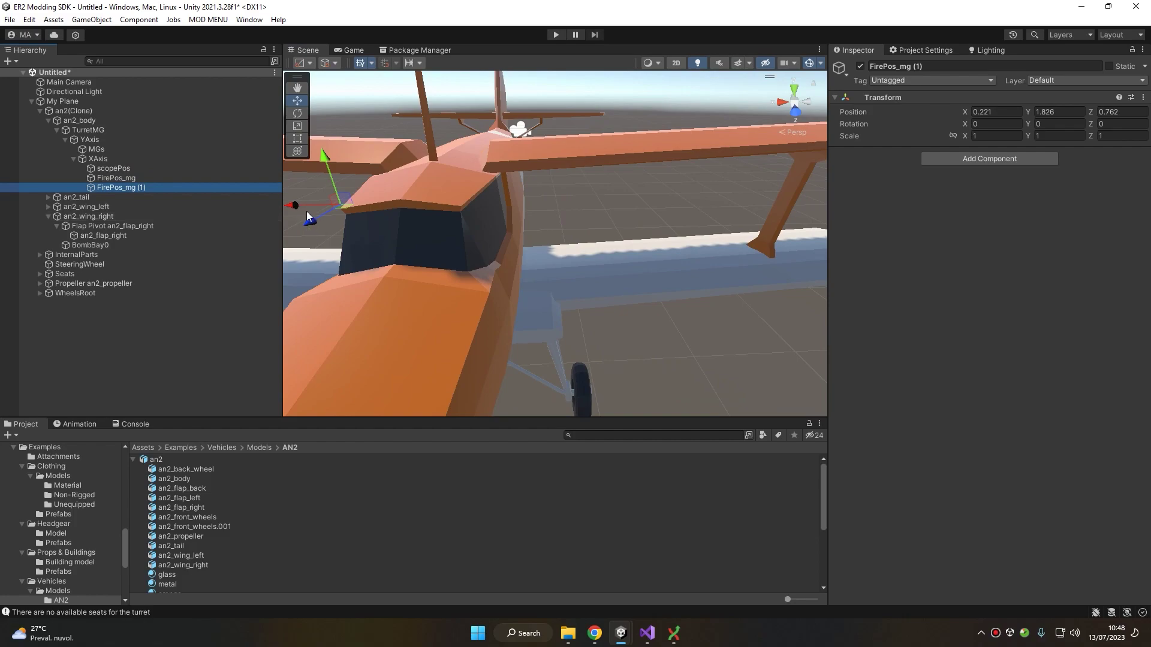
drag(306, 211, 412, 210)
alt+drag(412, 209, 598, 175)
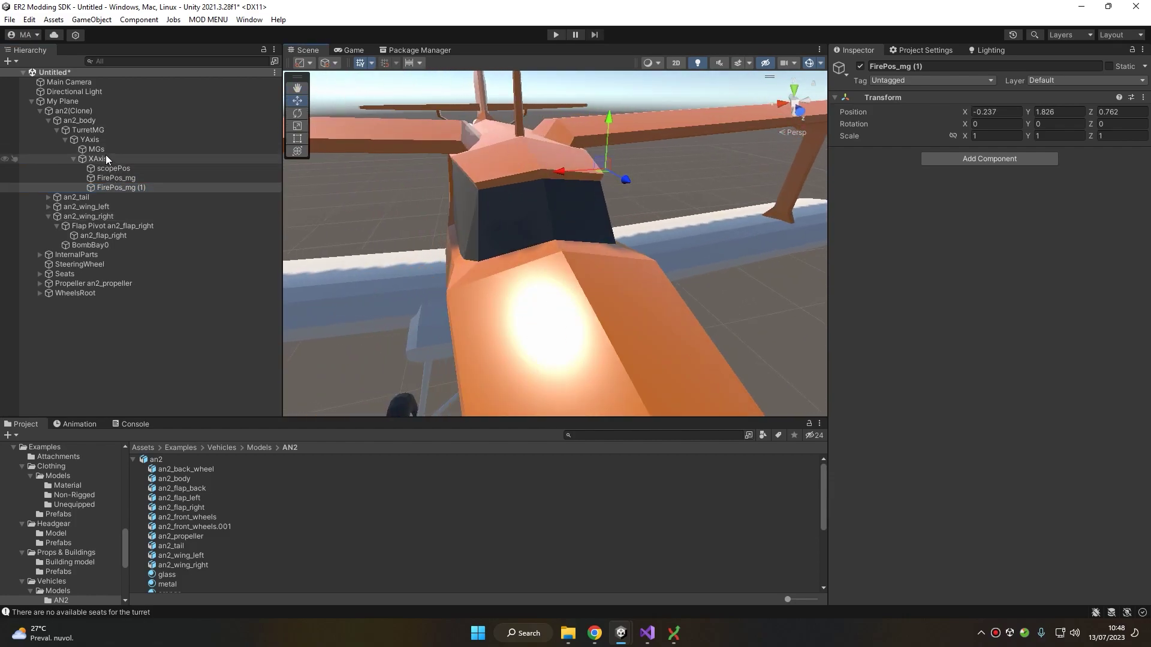
Add two Fire Pos Multi entries to TurretMG's first weapon and assign FirePos_mg and FirePos_mg (1) to them
click(90, 130)
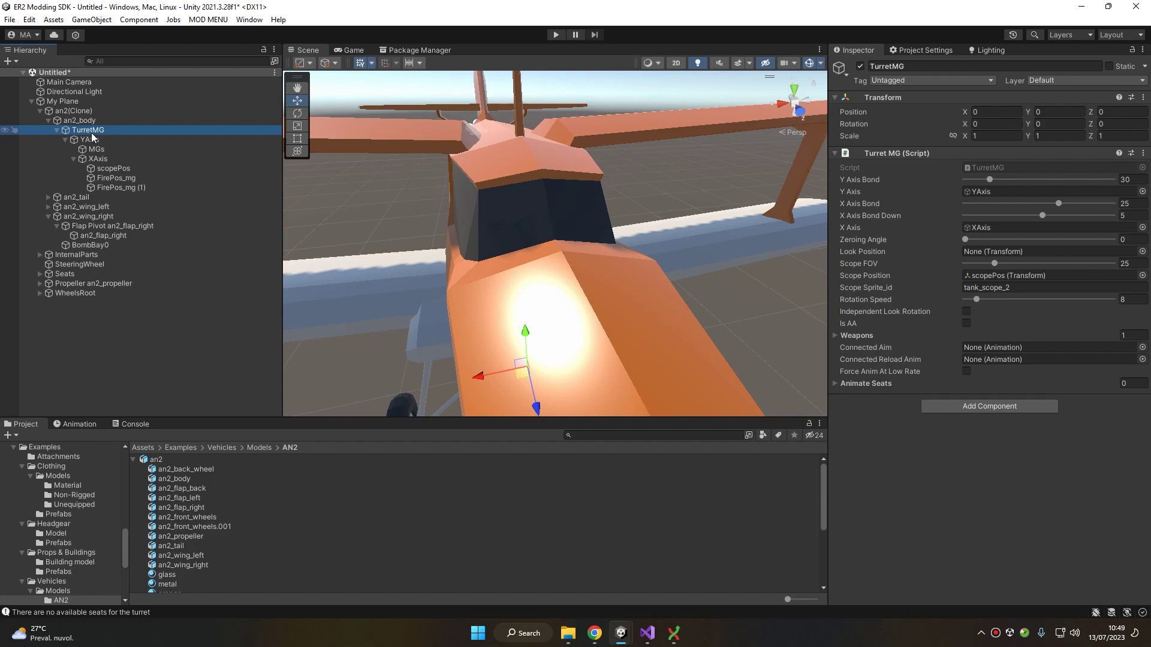
click(854, 337)
click(858, 350)
scroll(1096, 307, down, 3)
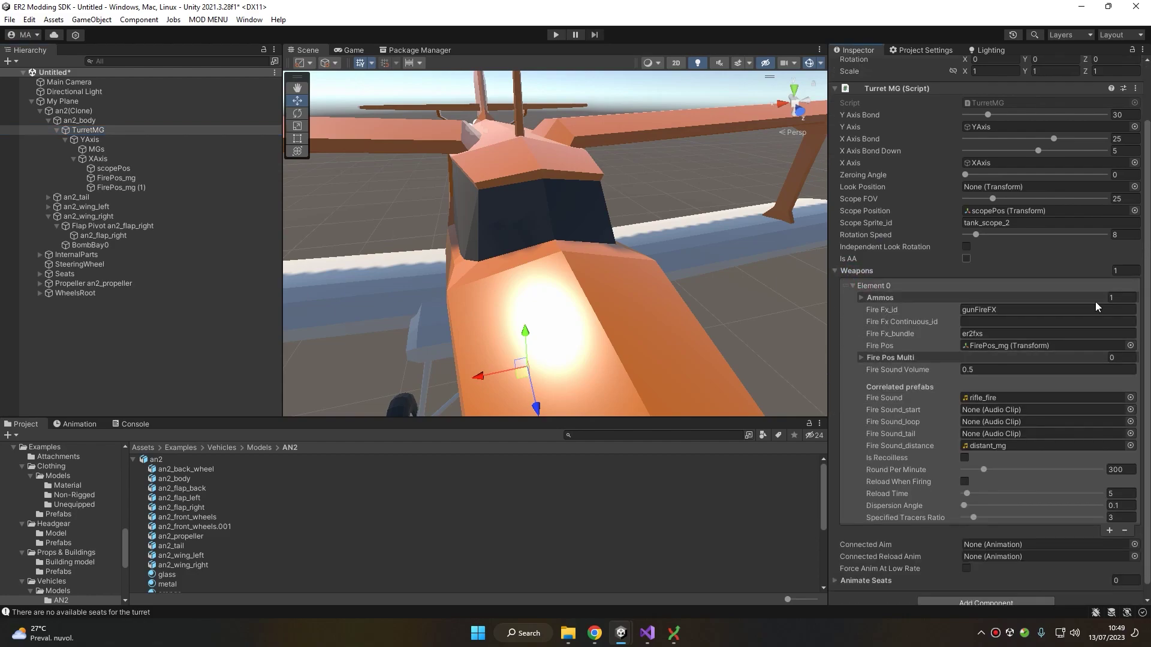
click(897, 359)
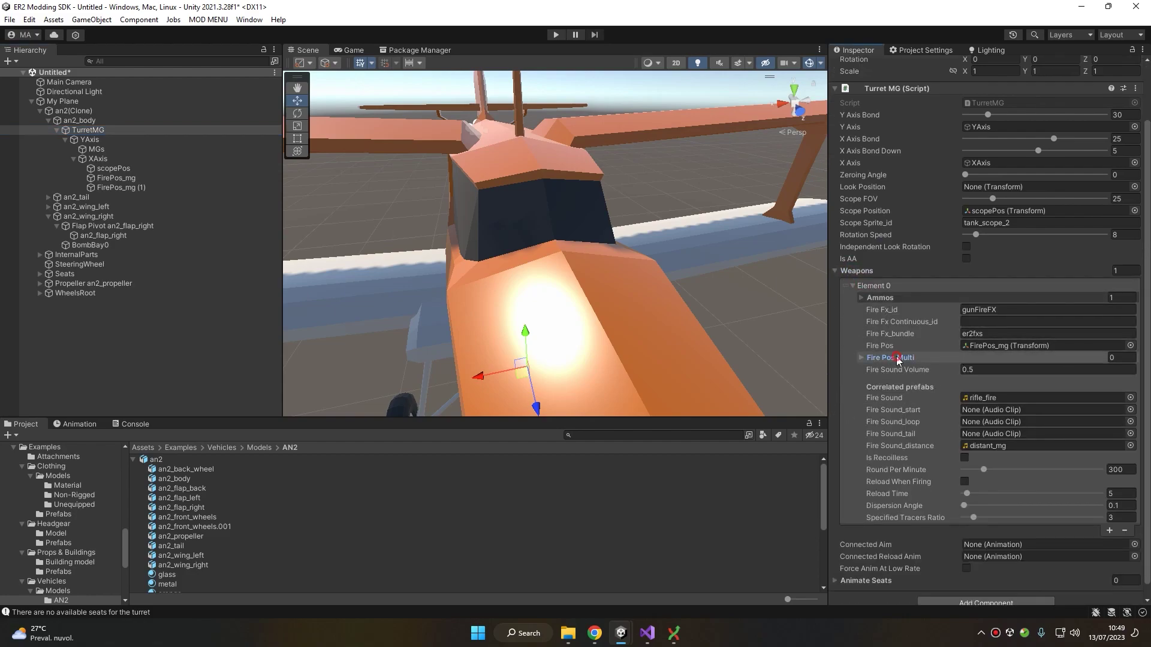
click(998, 346)
click(1105, 385)
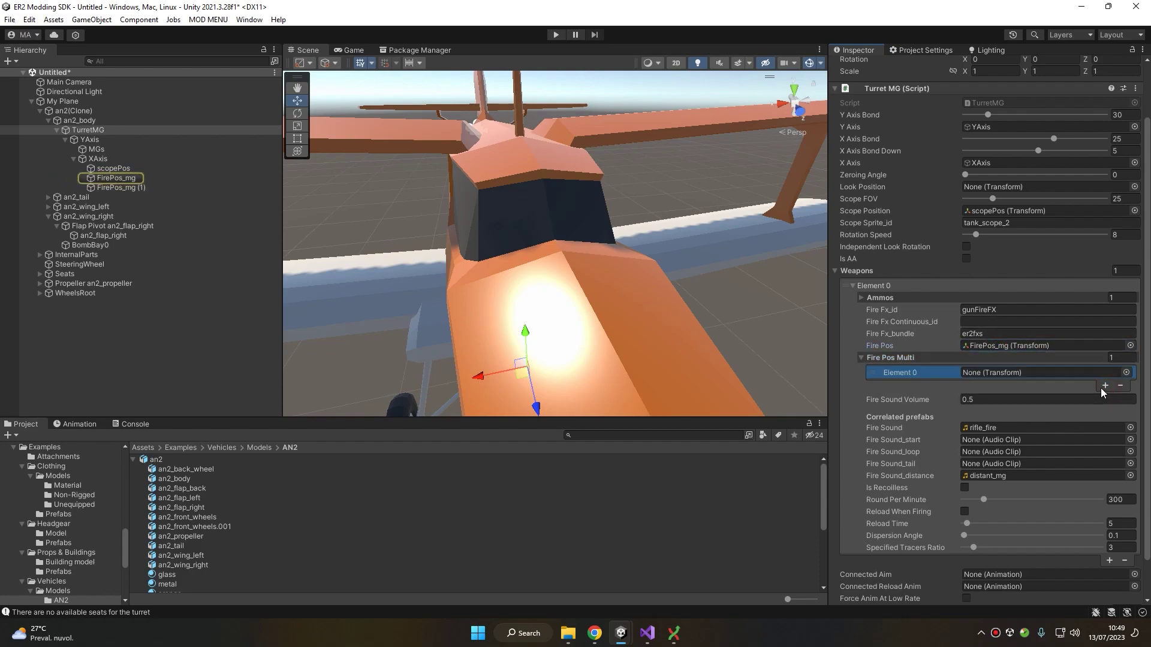
click(1106, 385)
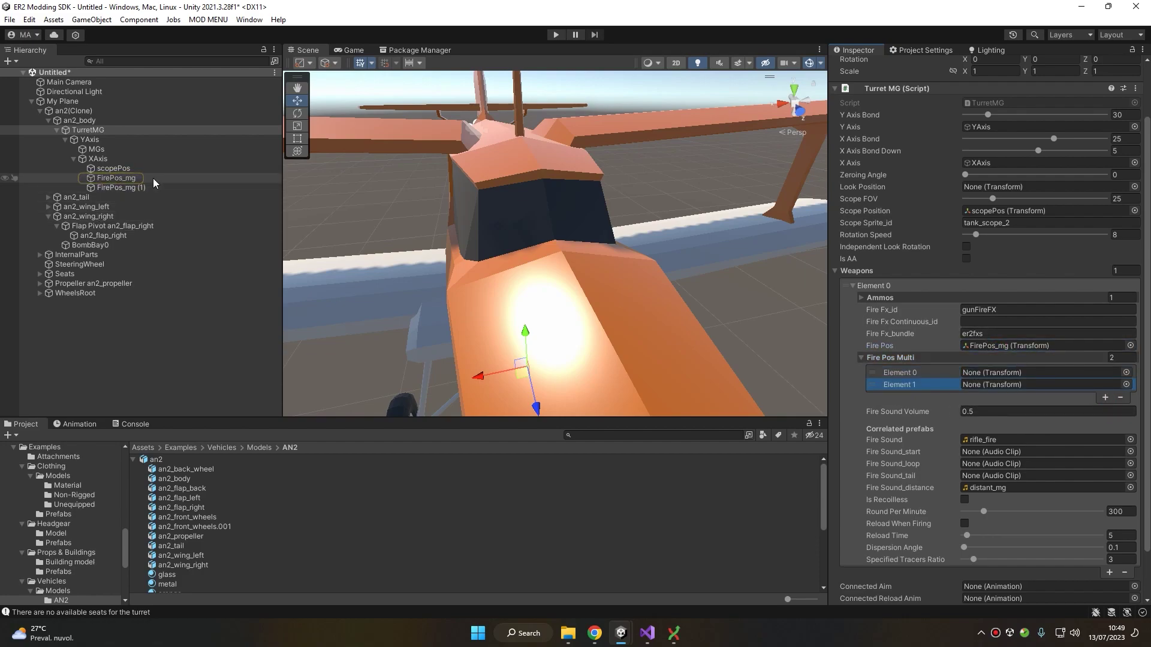
drag(139, 180, 1007, 372)
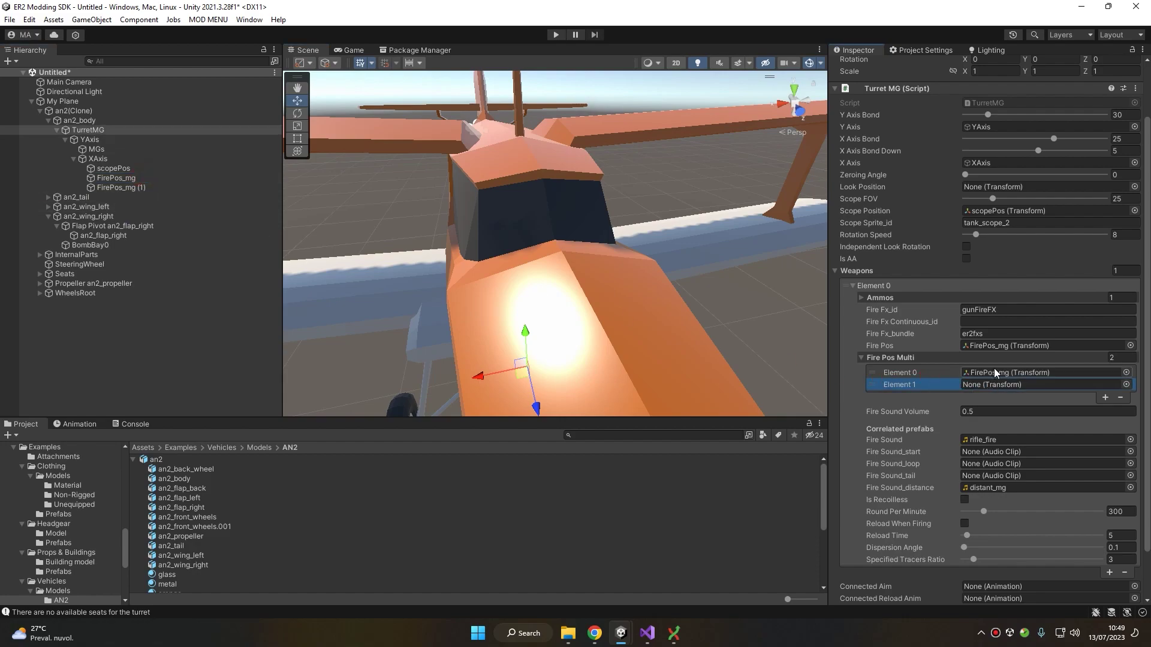
drag(108, 187, 985, 388)
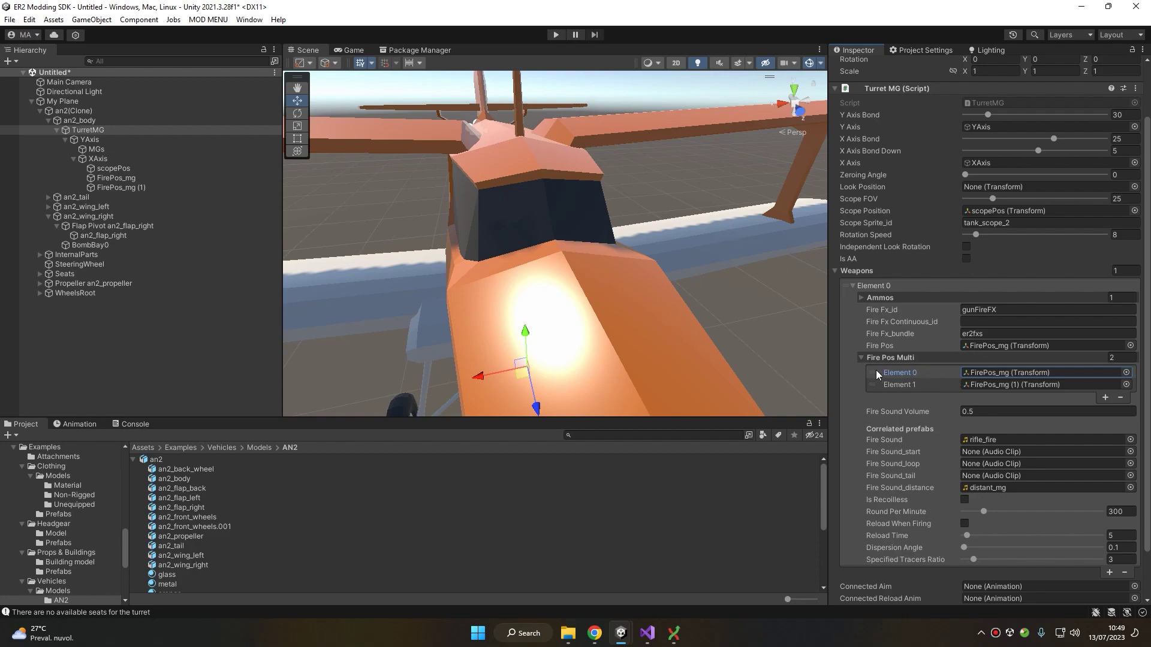
Examine the weapon's ammo settings and the documentation options offered by the modding SDK
scroll(998, 375, down, 1)
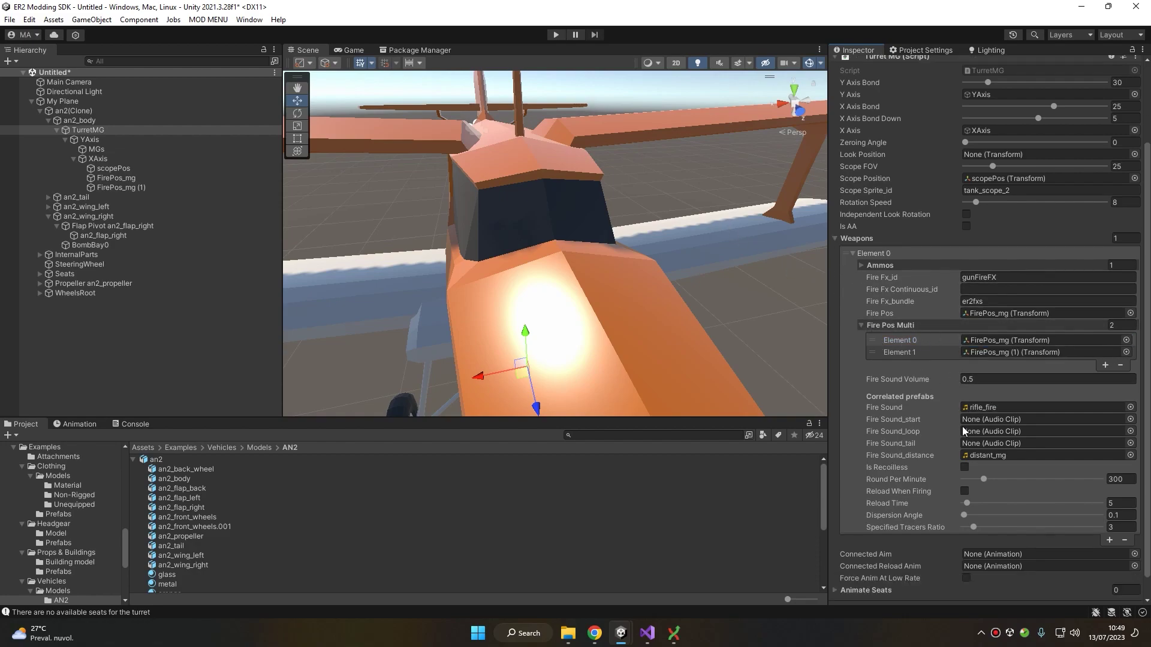
scroll(999, 366, up, 1)
scroll(999, 366, down, 1)
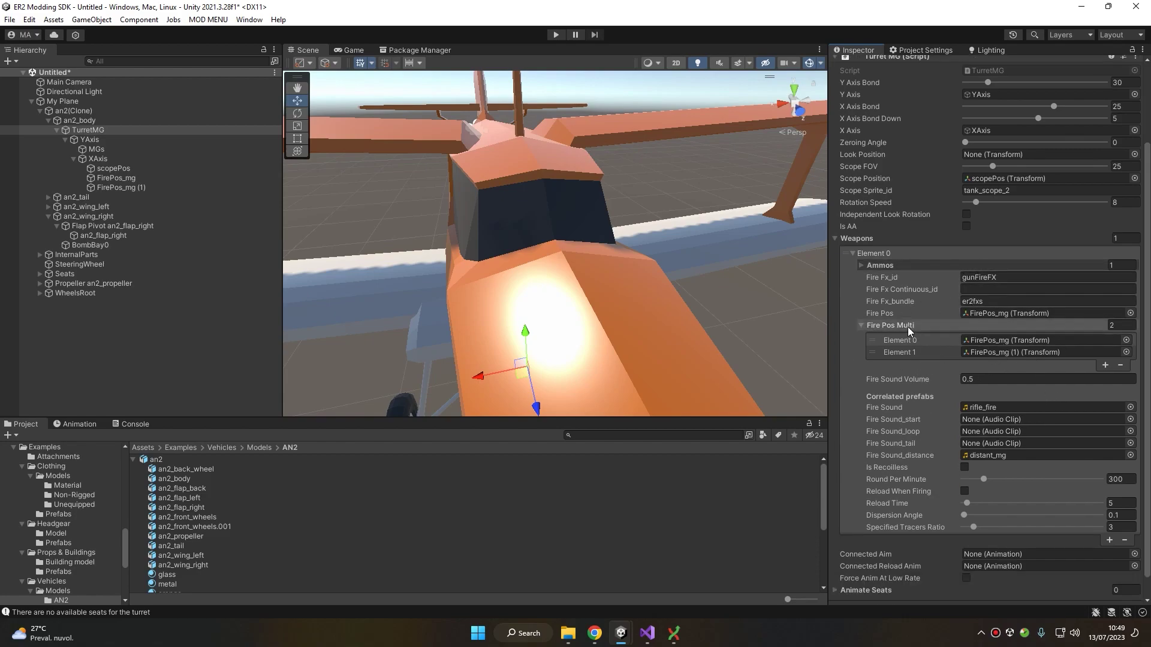
click(891, 265)
click(880, 281)
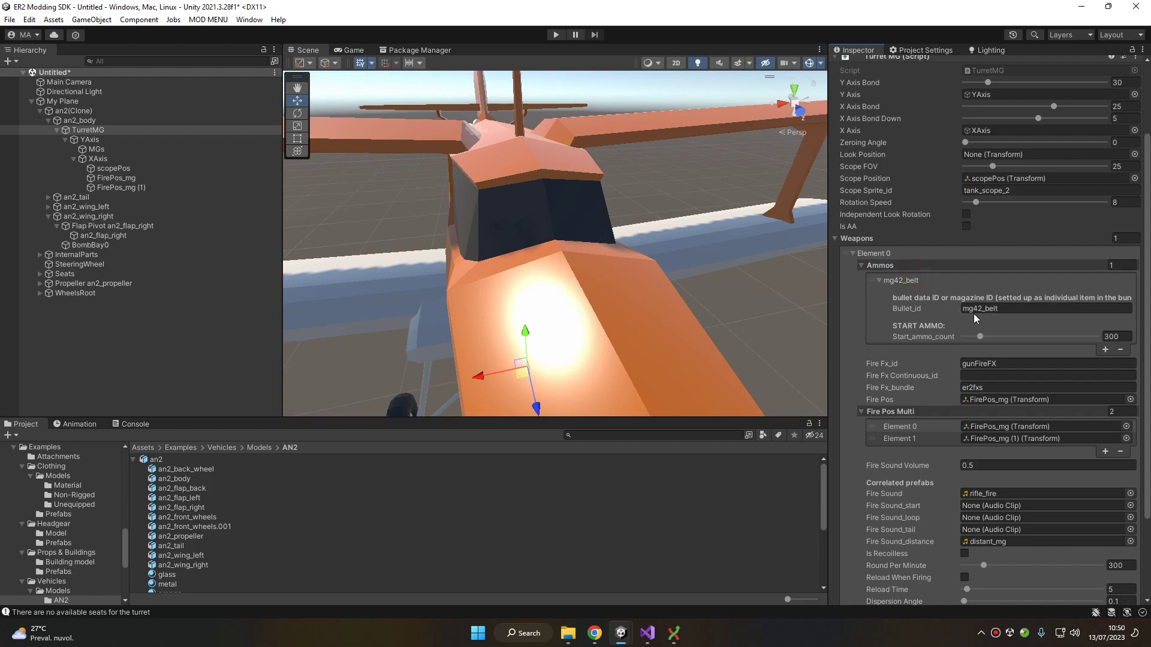
click(208, 19)
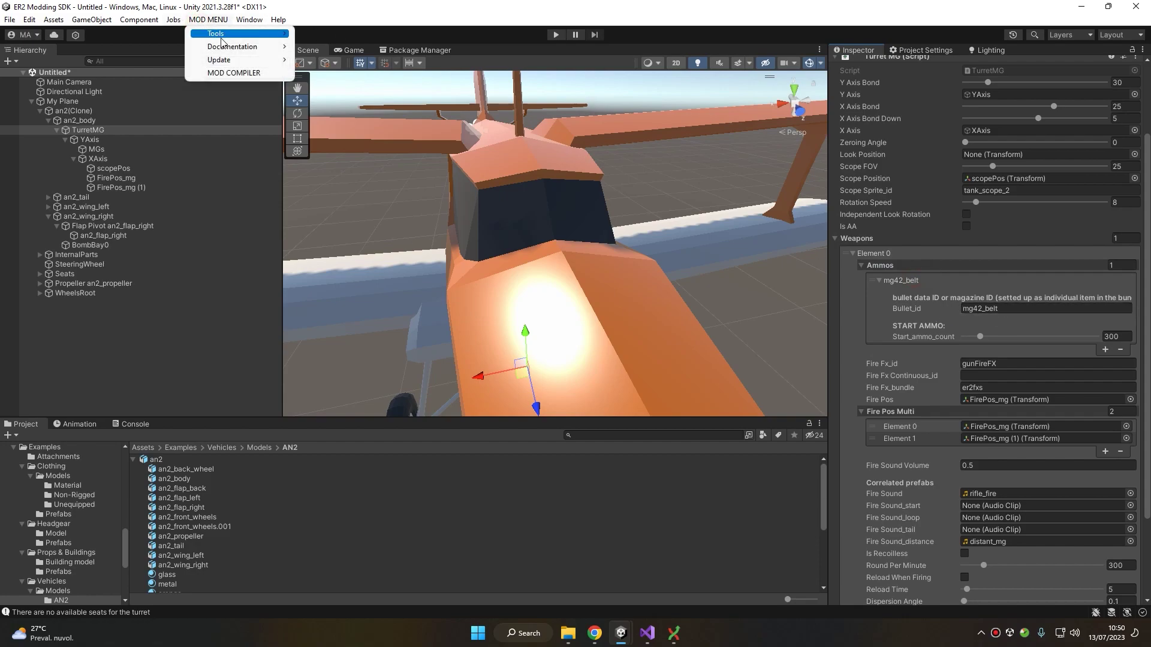
mouse_move(229, 54)
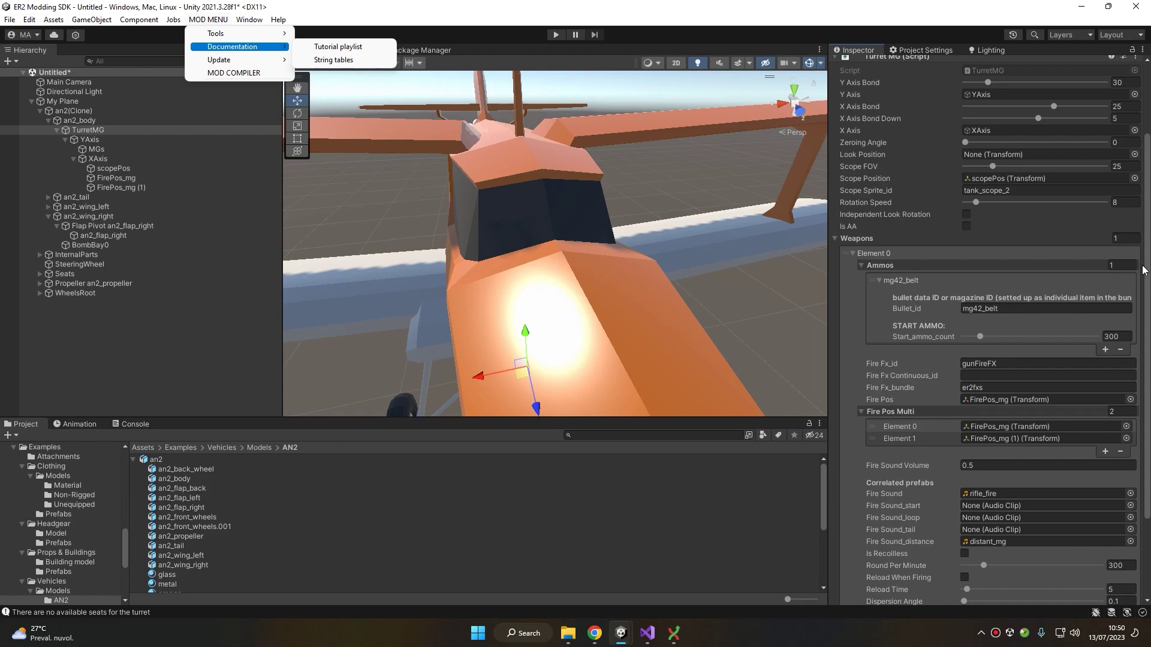
Set the weapon's Round Per Minute to 1200 and review its ammo count and tracer ratio settings
drag(1145, 270, 1146, 334)
drag(1127, 245, 1105, 247)
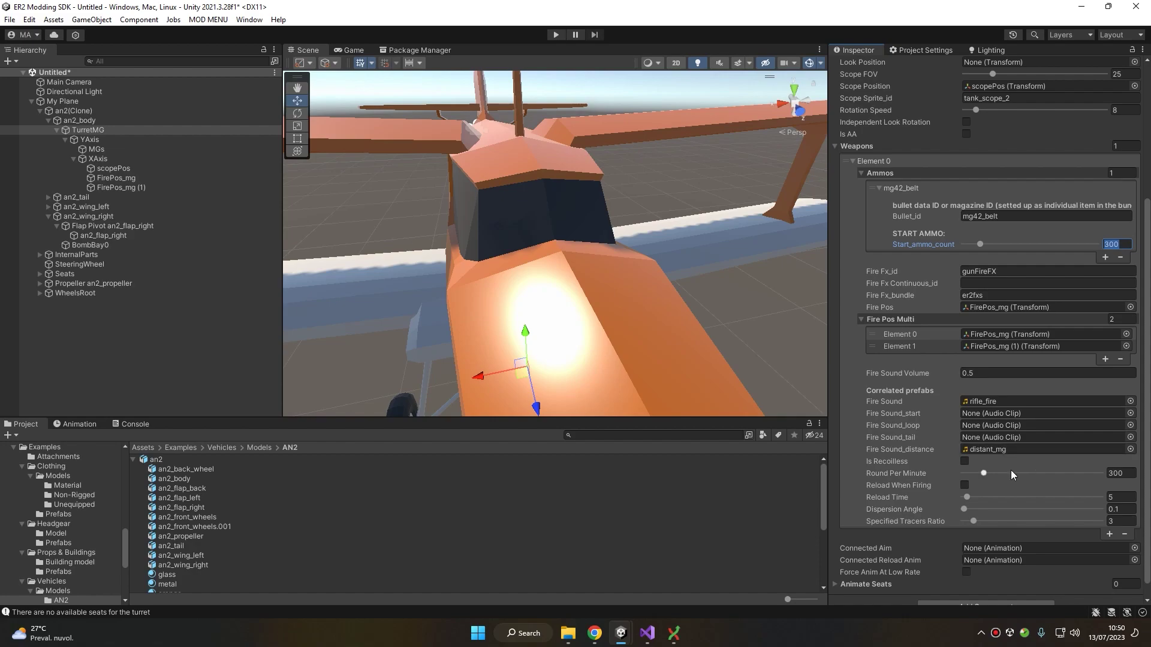
click(1134, 474)
text(1200)
click(1115, 521)
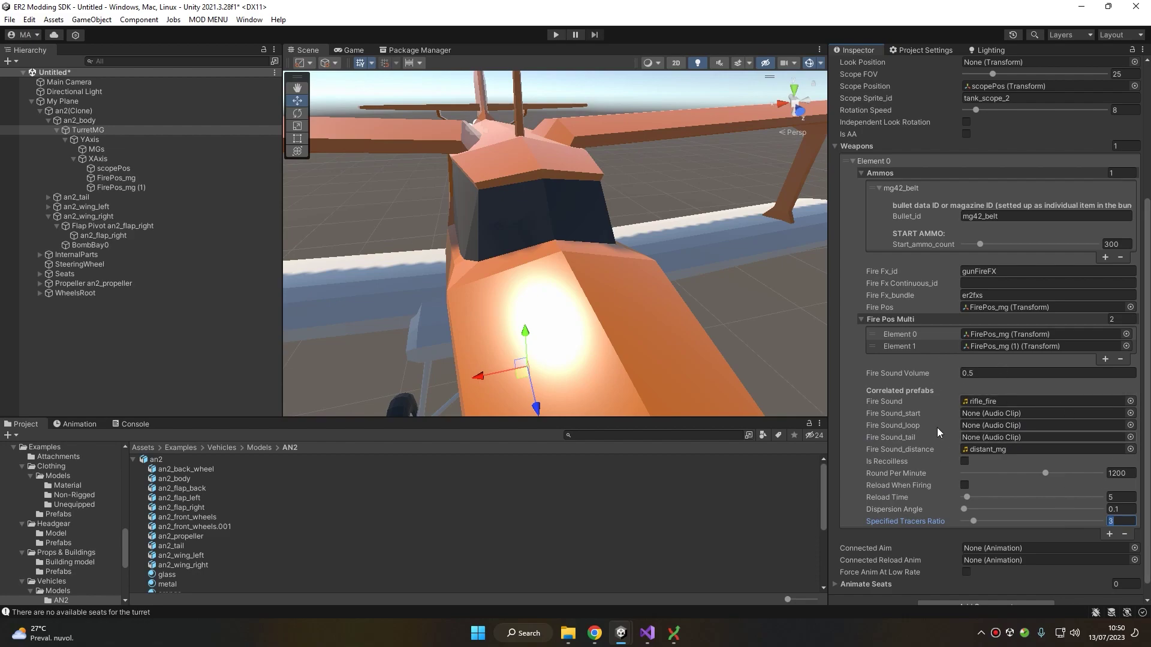
scroll(911, 413, down, 1)
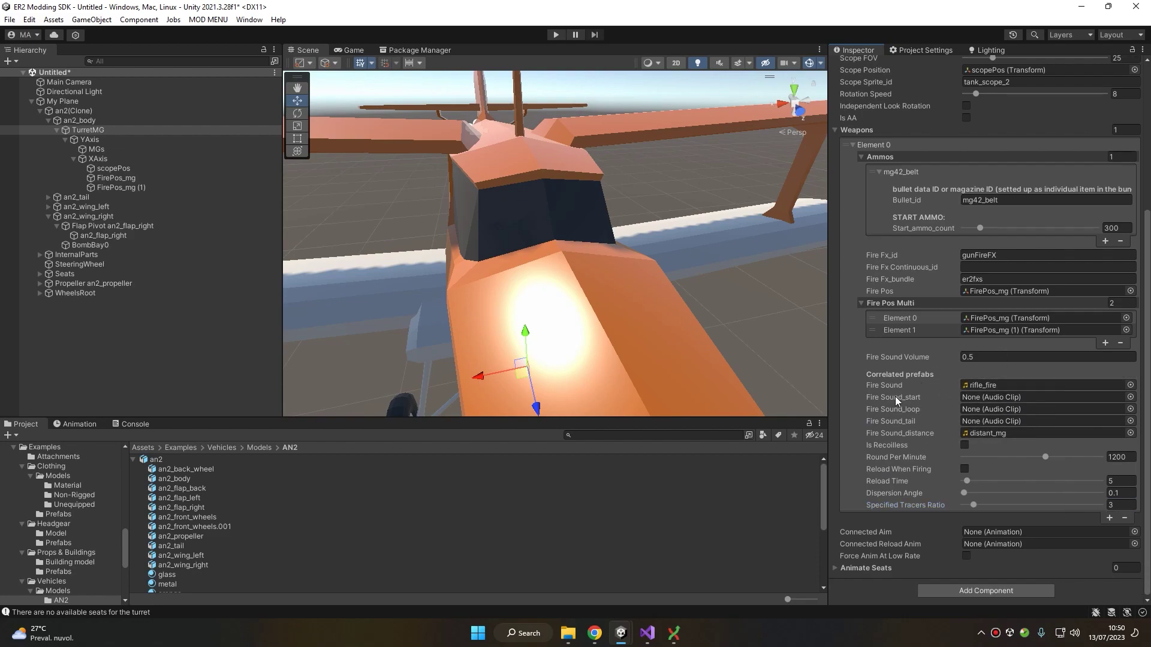
Clear TurretMG's Scope Sprite_id and locate the object used as its Scope Position
scroll(901, 386, up, 10)
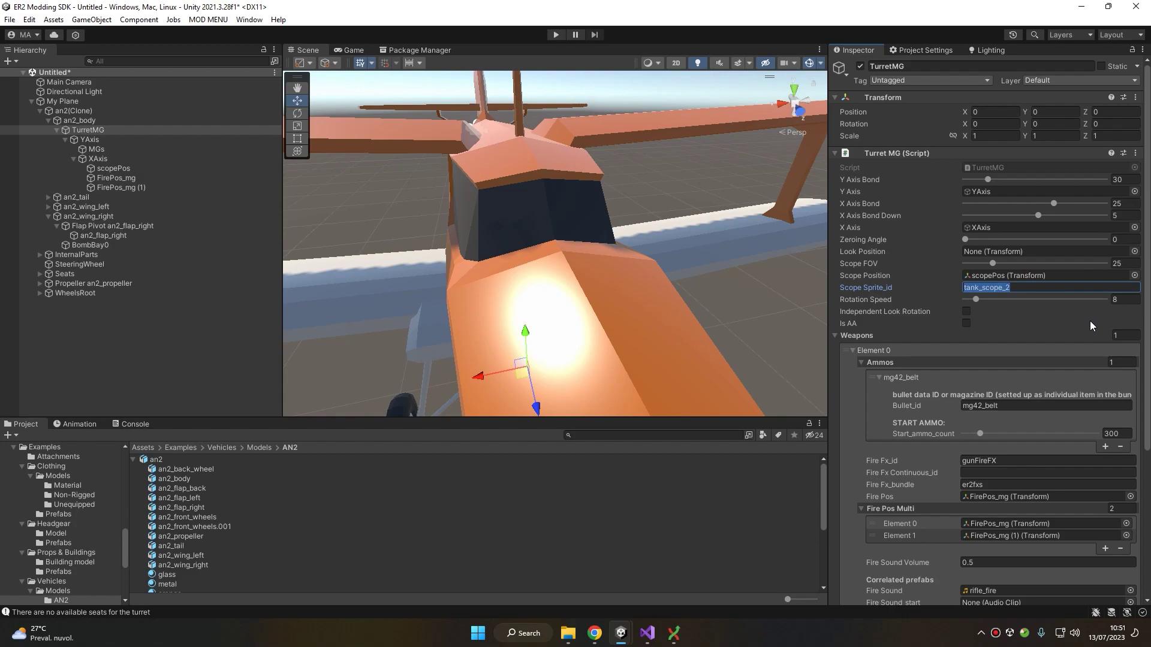
key(BackSpace)
click(1014, 276)
Move scopePos in front of the cockpit windshield, at about Y 1.715 and Z 0.862
click(172, 169)
right_drag(408, 178, 539, 224)
scroll(528, 255, down, 5)
scroll(528, 252, up, 4)
right_drag(538, 264, 622, 232)
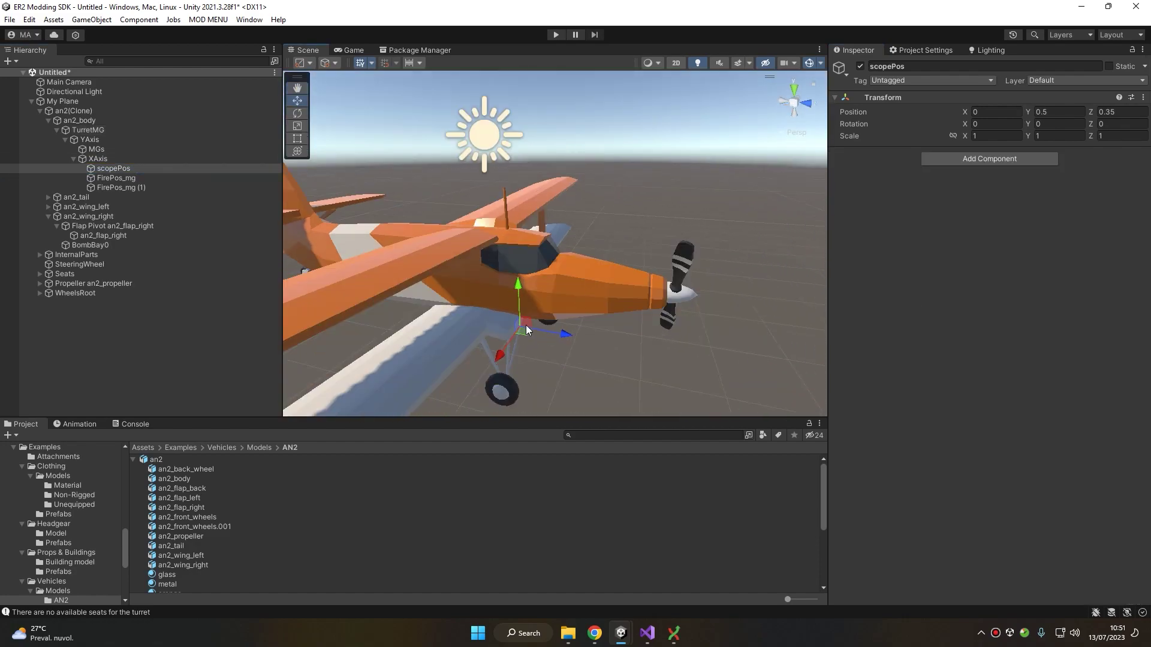
drag(526, 329, 564, 249)
alt+right_drag(563, 248, 586, 253)
drag(580, 251, 574, 228)
right_drag(581, 241, 616, 239)
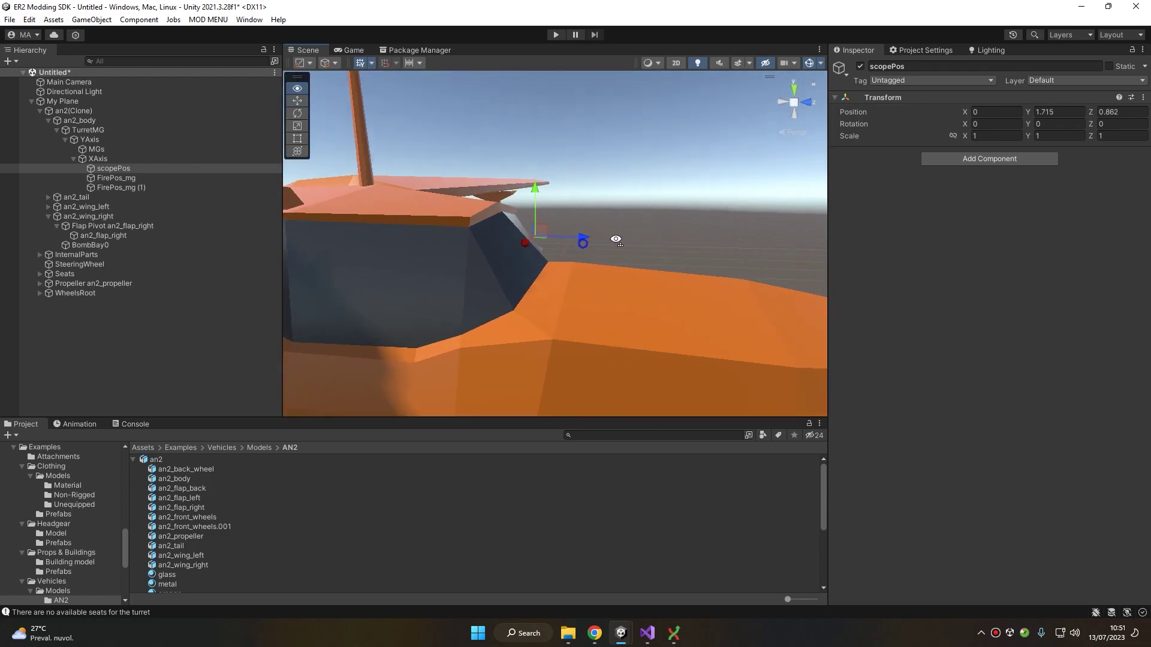
alt+drag(616, 240, 630, 219)
right_drag(678, 248, 426, 257)
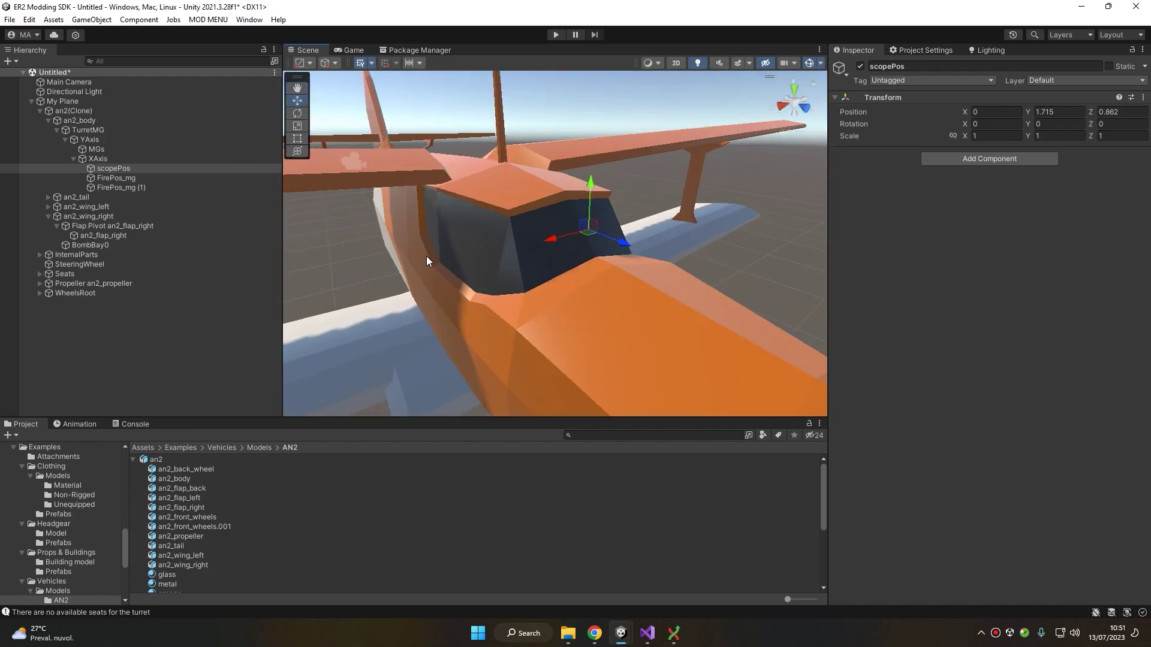
Assign scopePos as TurretMG's Look Position
click(88, 130)
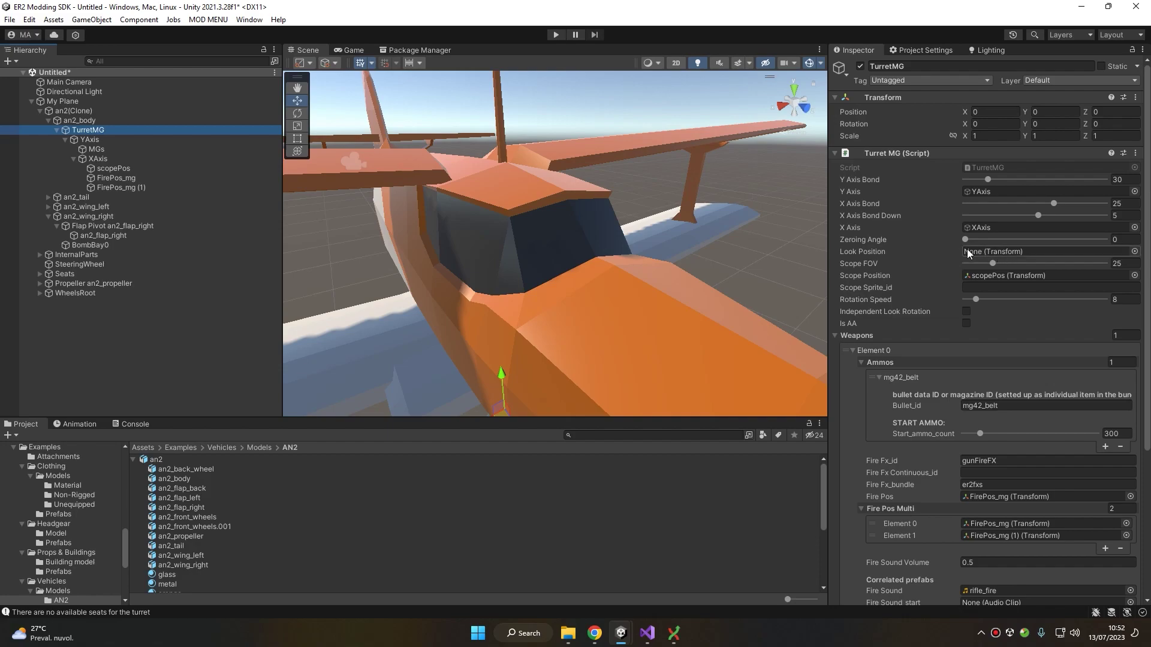
click(987, 276)
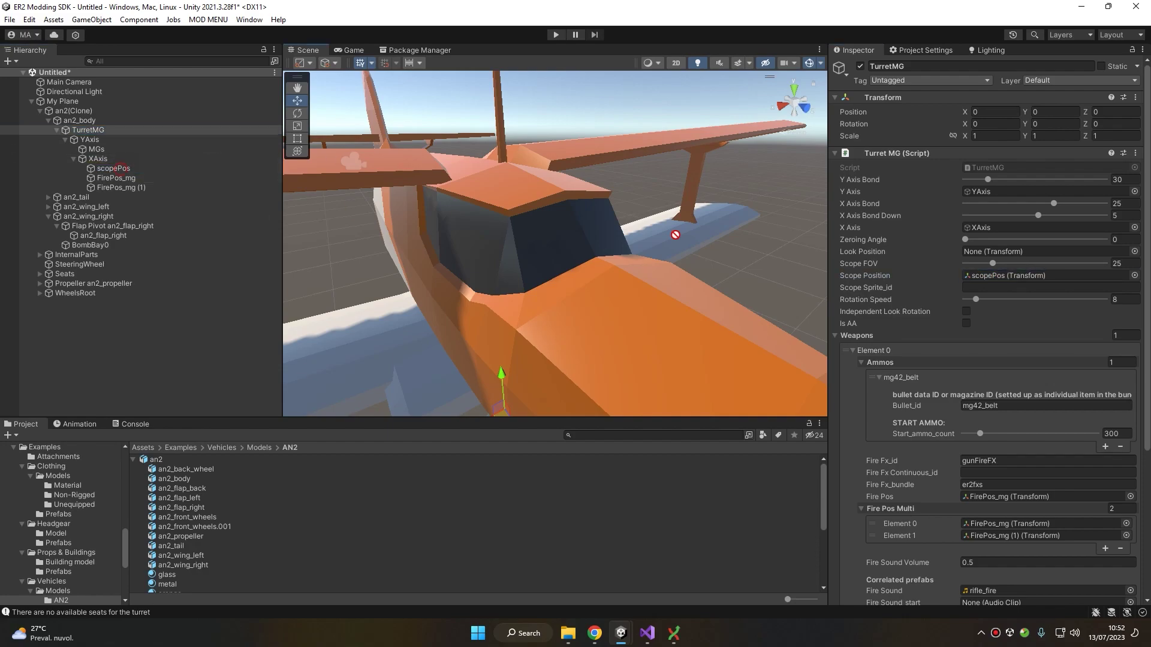
drag(987, 276, 1016, 250)
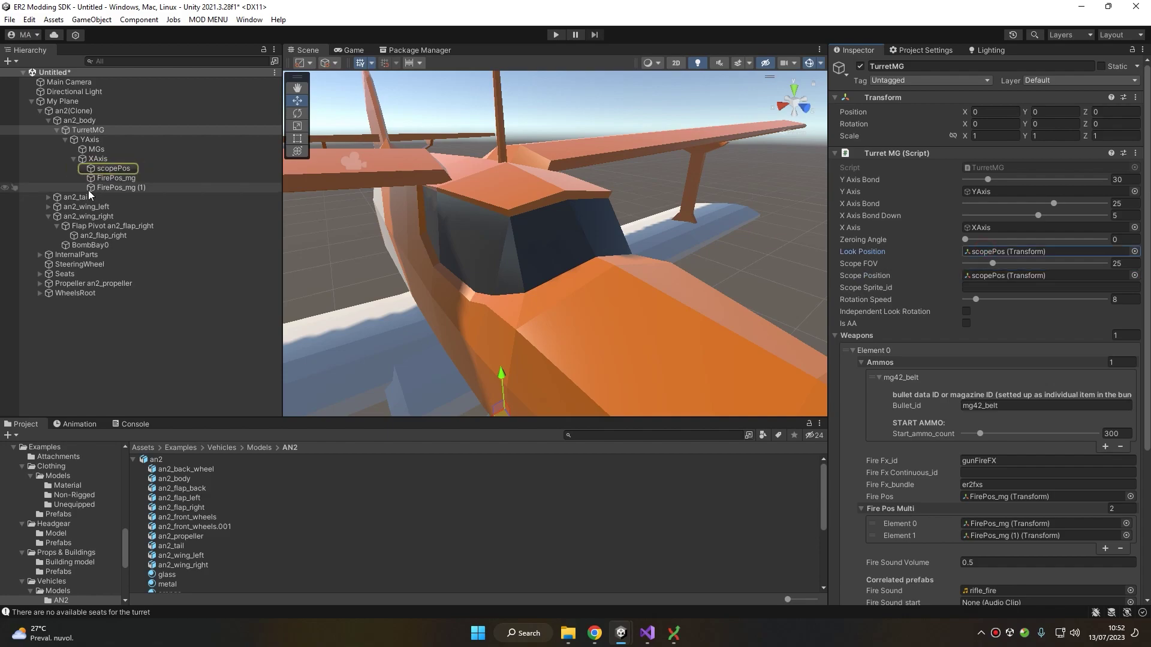
Inspect scopePos's placement at the windshield from the side and front, and select YAxis
double_click(142, 168)
middle_drag(525, 240, 641, 248)
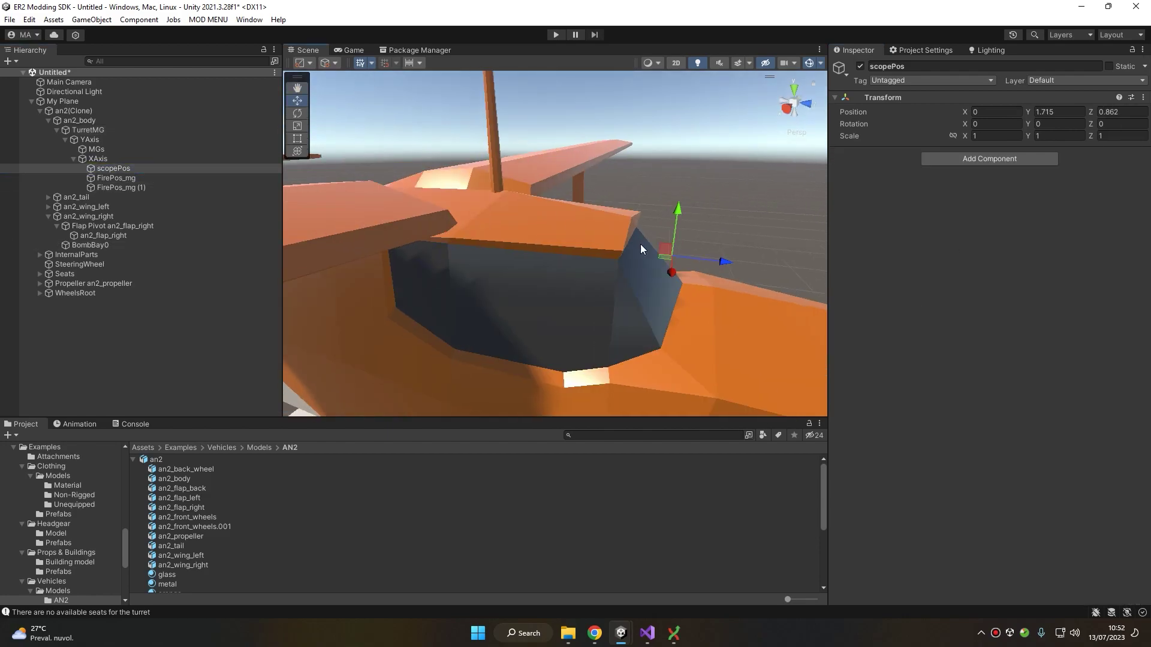
click(720, 264)
right_drag(720, 264, 670, 254)
key(d)
click(88, 139)
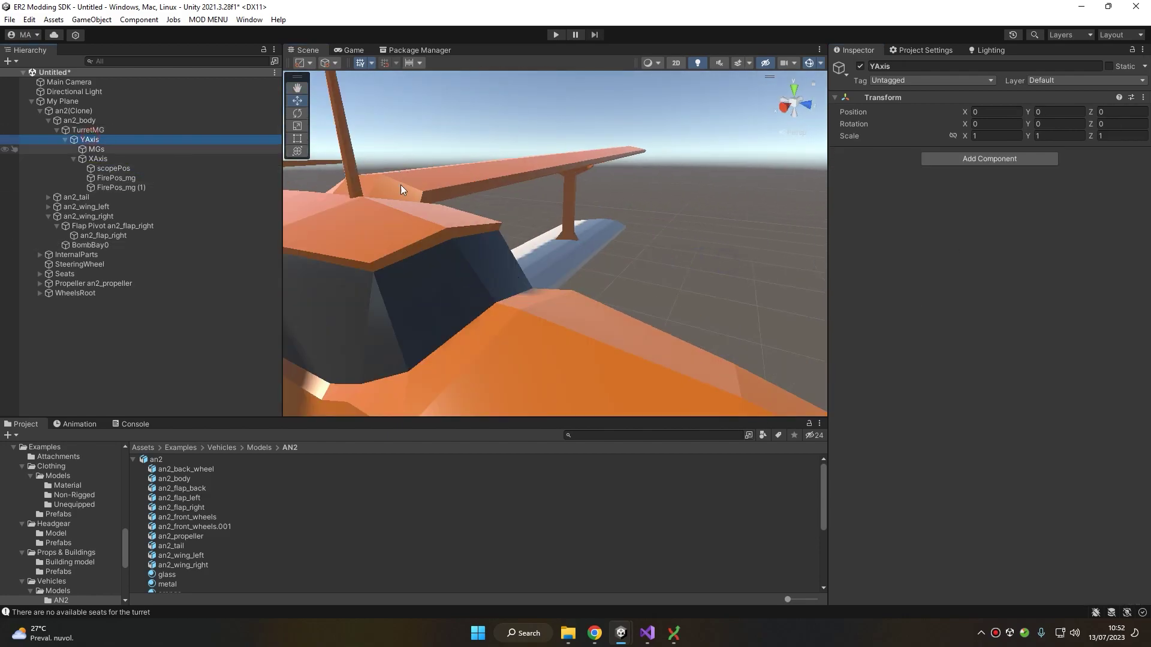
Set TurretMG's Y Axis Bond, X Axis Bond and X Axis Bond Down to 0
click(96, 127)
alt+drag(480, 190, 538, 183)
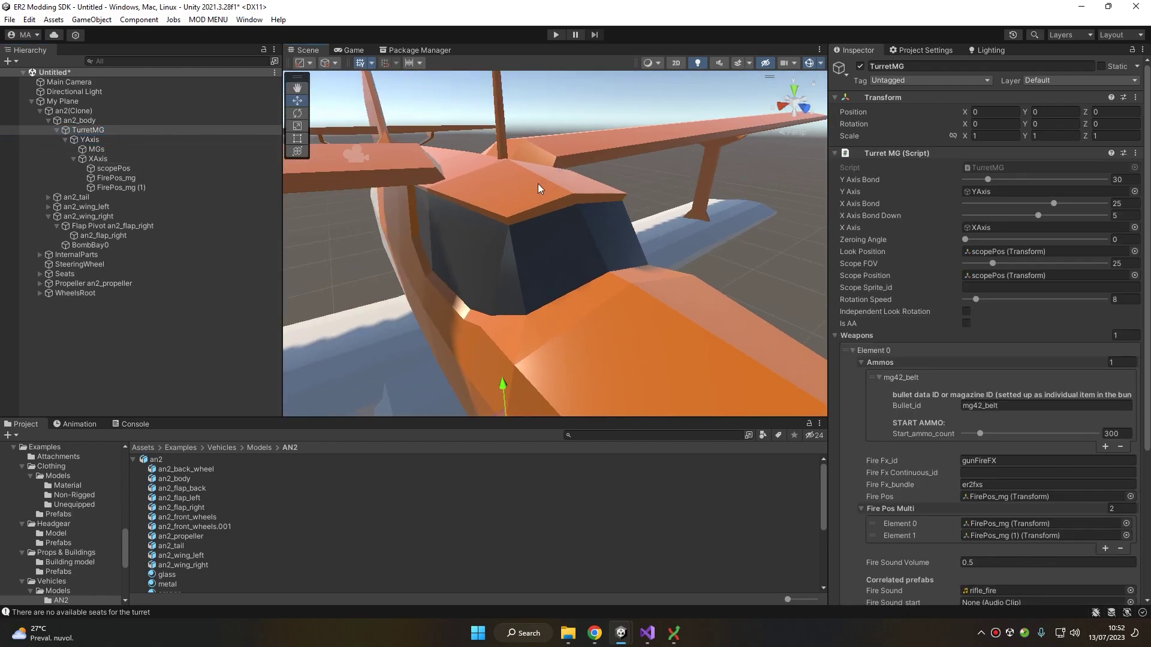
scroll(1116, 387, down, 5)
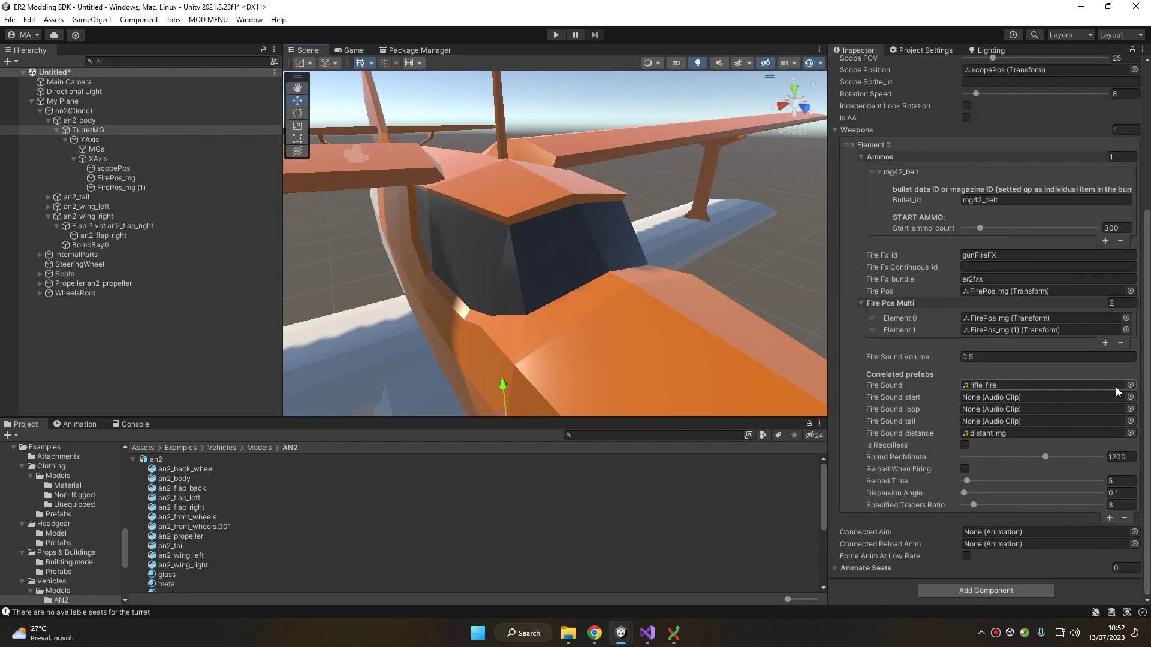
scroll(1107, 373, up, 5)
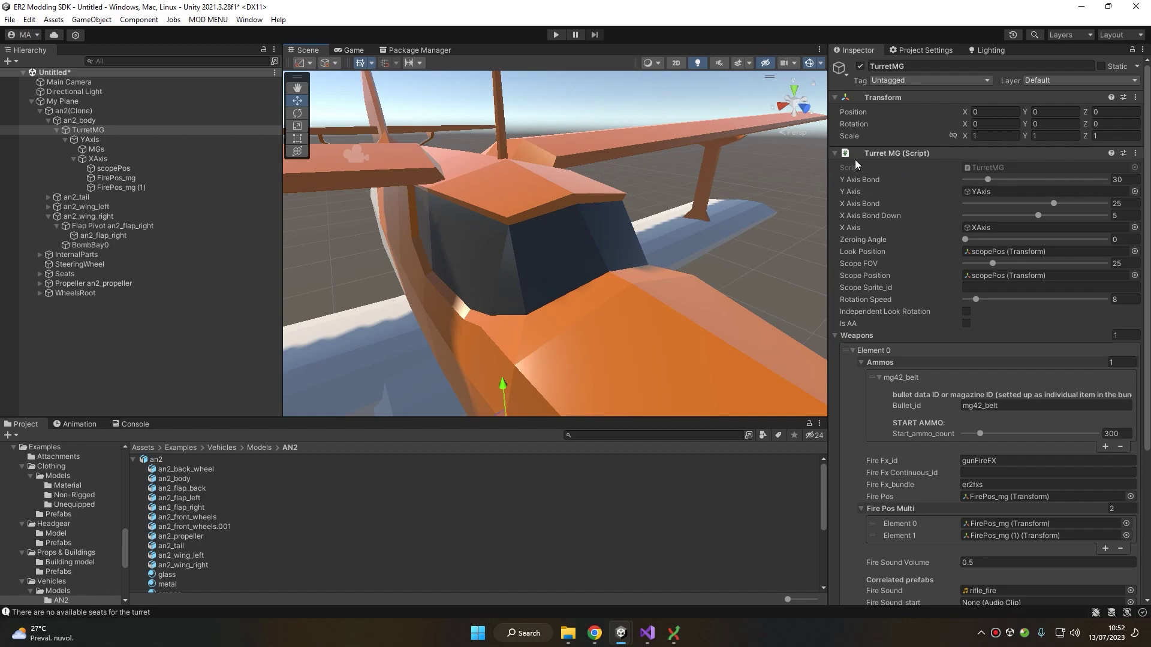
click(1123, 180)
key(BackSpace)
click(1124, 203)
key(BackSpace)
click(1127, 214)
key(BackSpace)
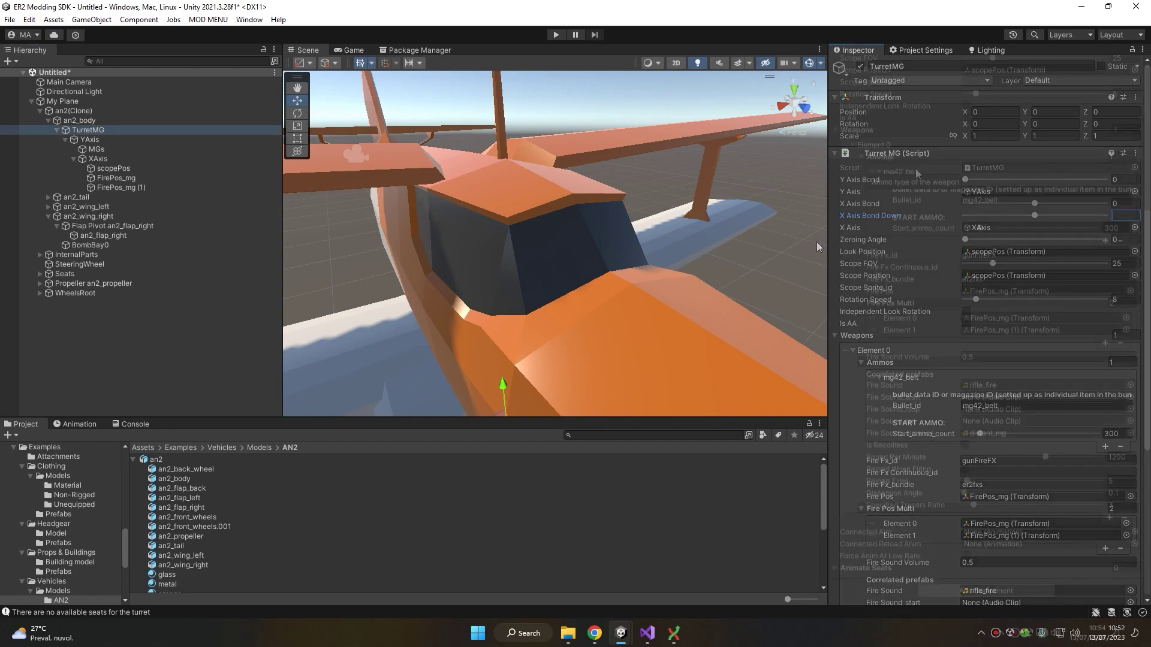
scroll(929, 173, down, 6)
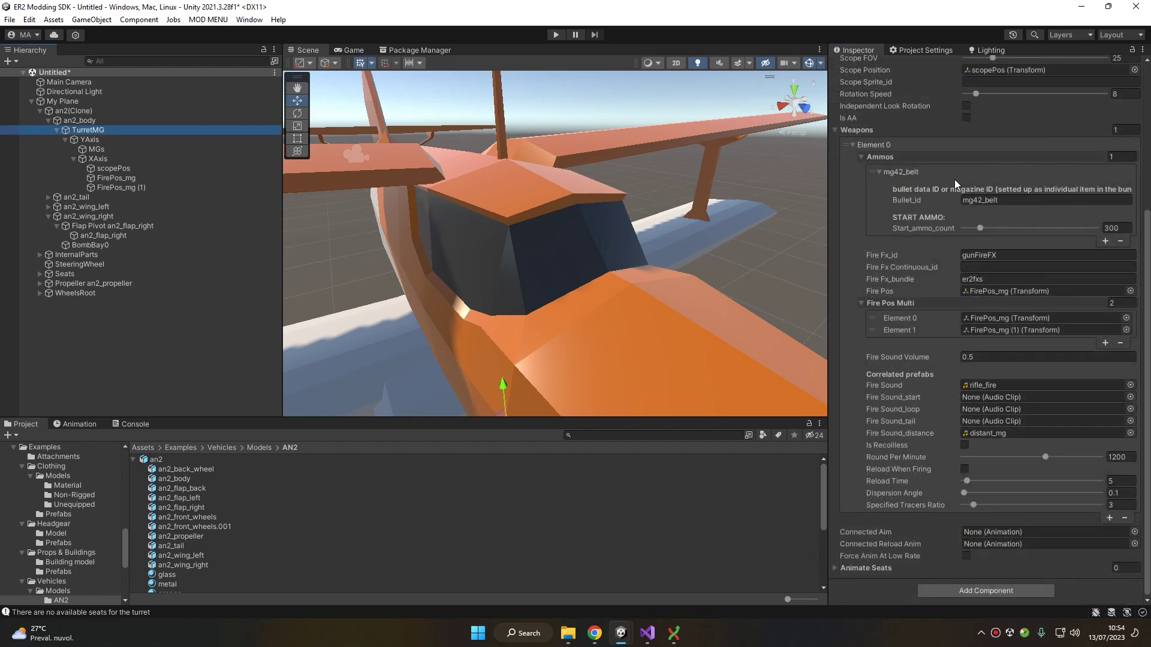
Check the seat and connected turret of Element 0 in My Plane's Vehicle Plane component, and view the whole plane
click(173, 101)
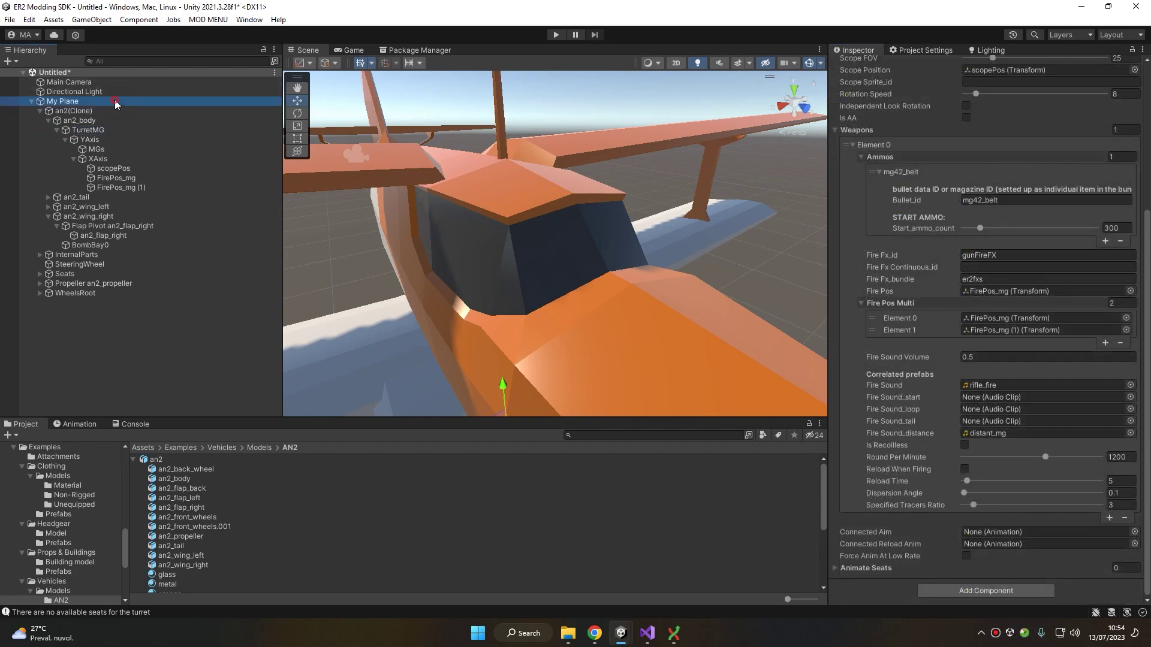
scroll(1013, 275, down, 11)
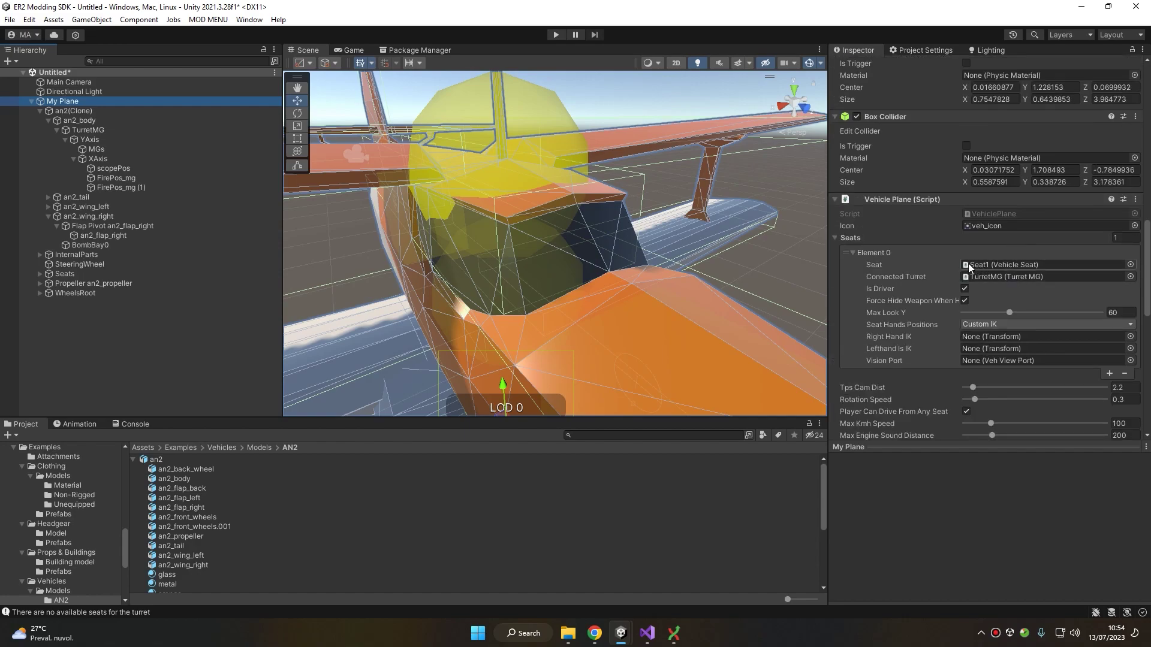
click(985, 277)
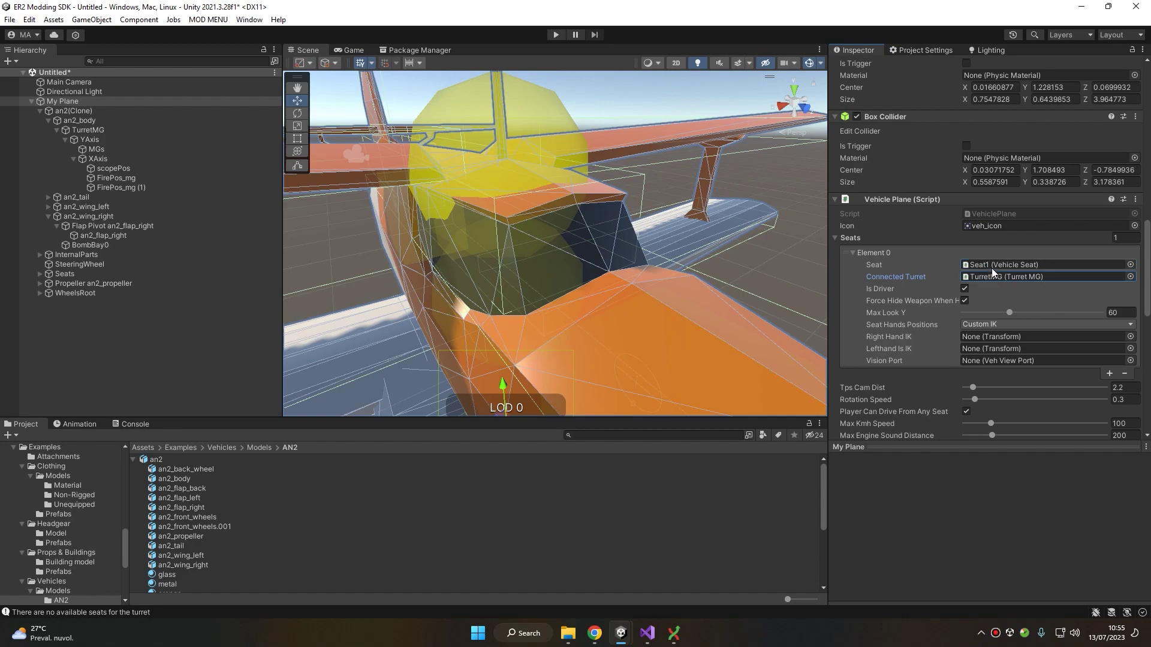
key(f)
scroll(467, 207, up, 5)
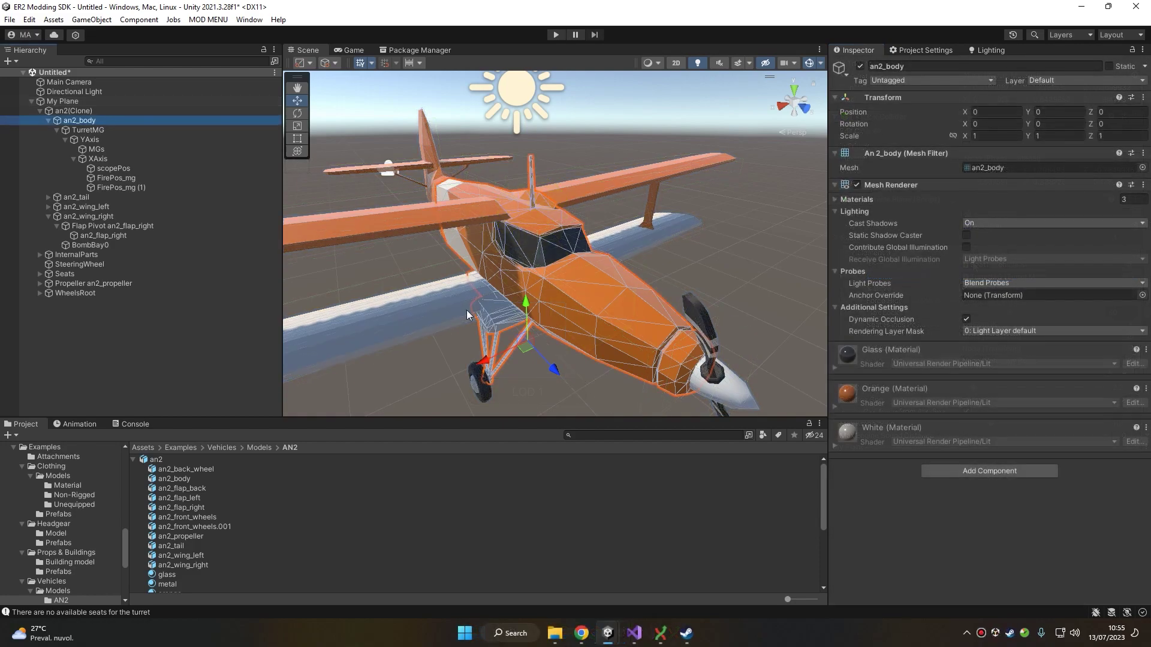
Create a folder named Prefab in the project's root Assets folder
click(142, 447)
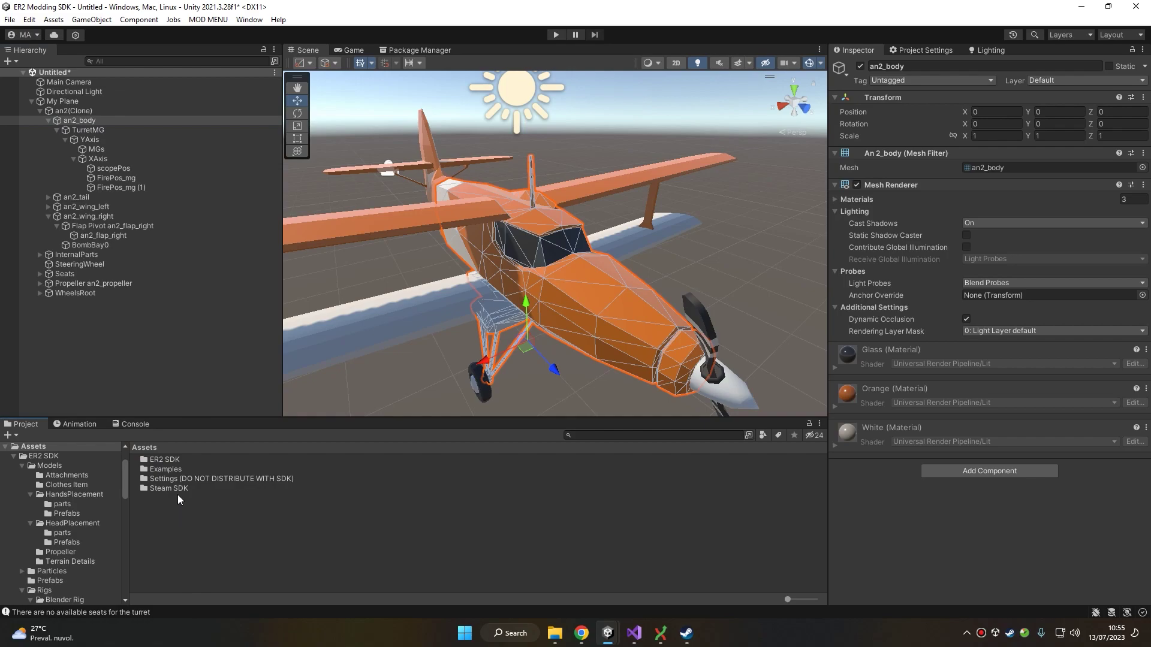
right_click(178, 495)
mouse_move(222, 209)
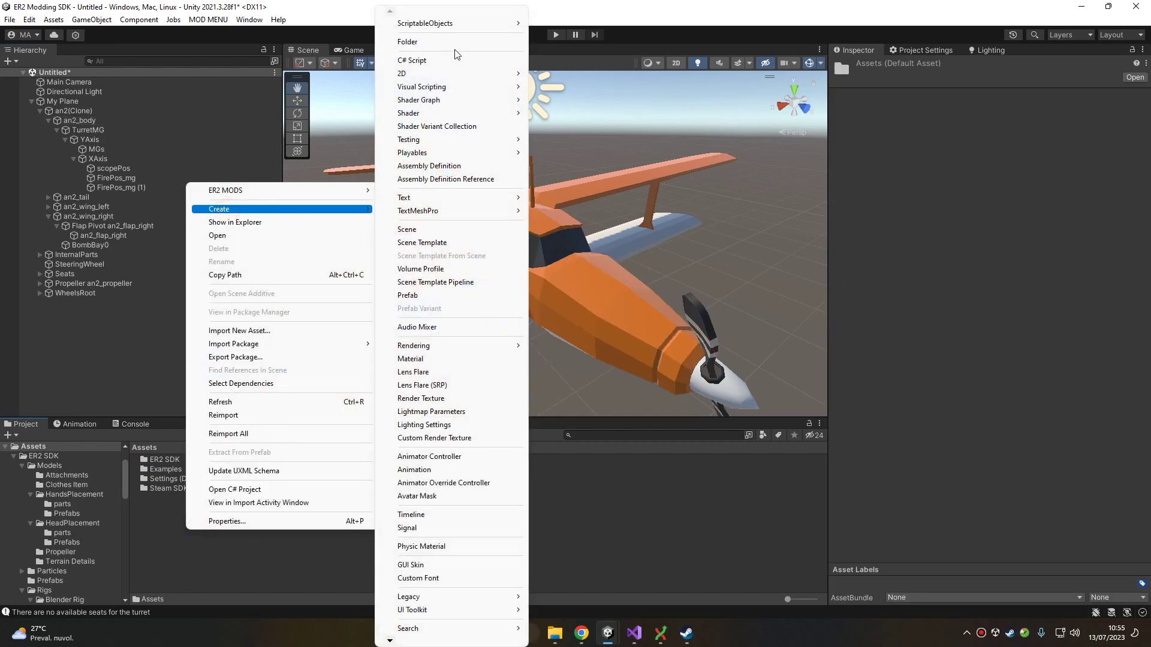
click(432, 44)
text(Pre)
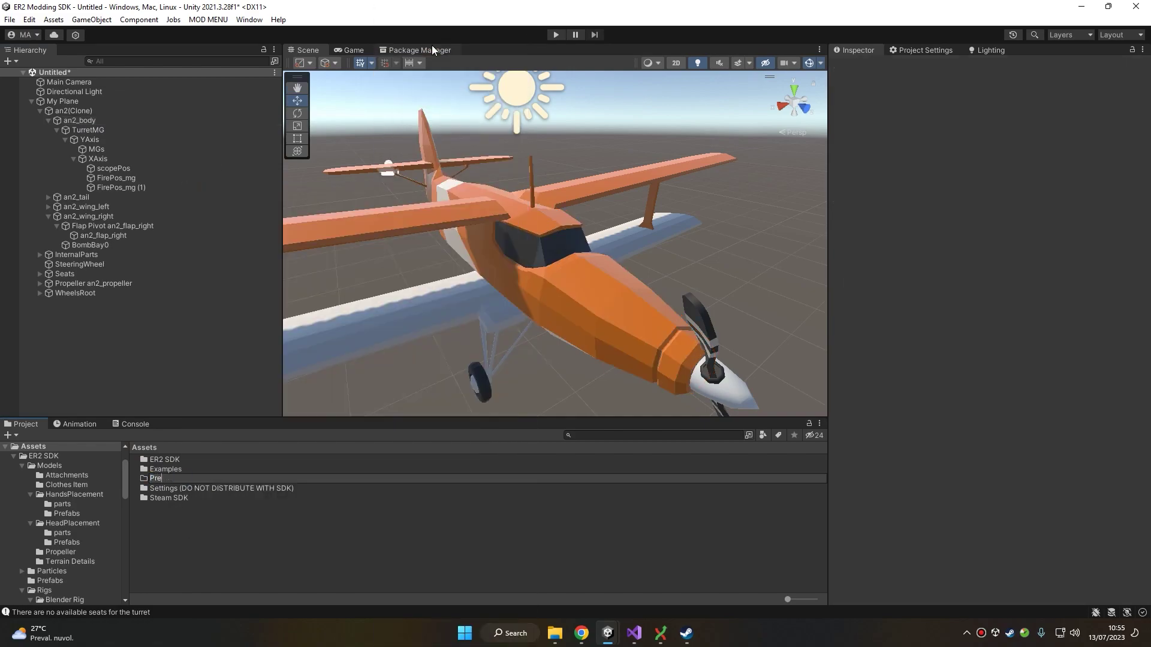
text(fab)
key(Return)
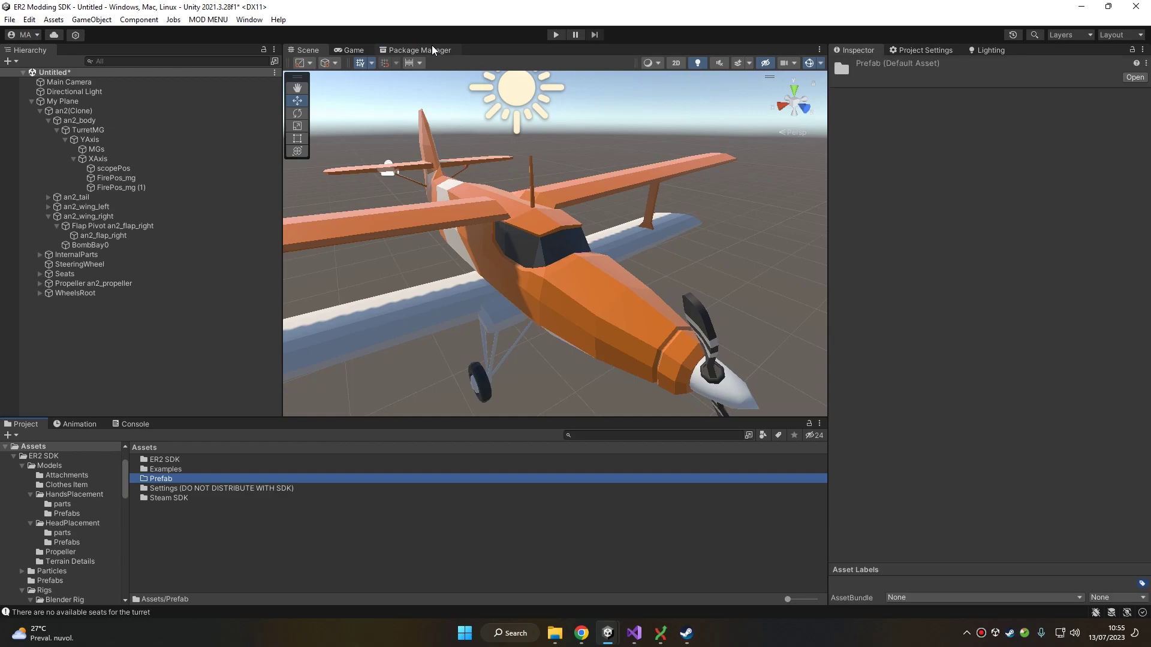
Save My Plane as a prefab in the Prefab folder and assign it to a new asset bundle named test_plane
double_click(172, 482)
drag(63, 100, 235, 547)
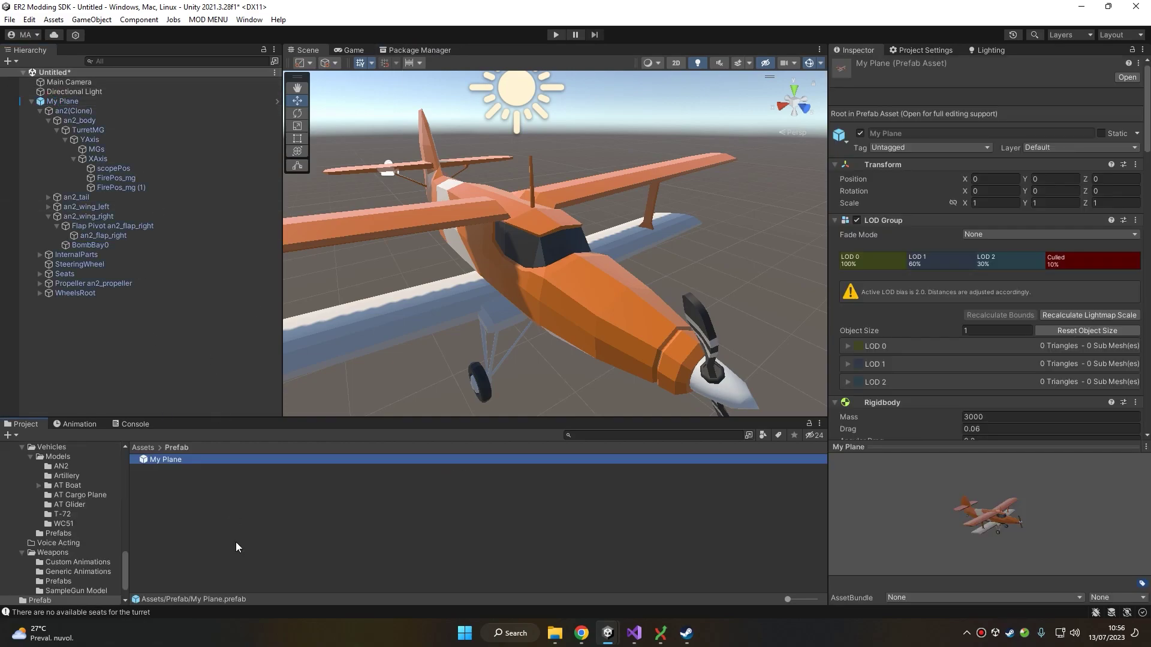
click(935, 597)
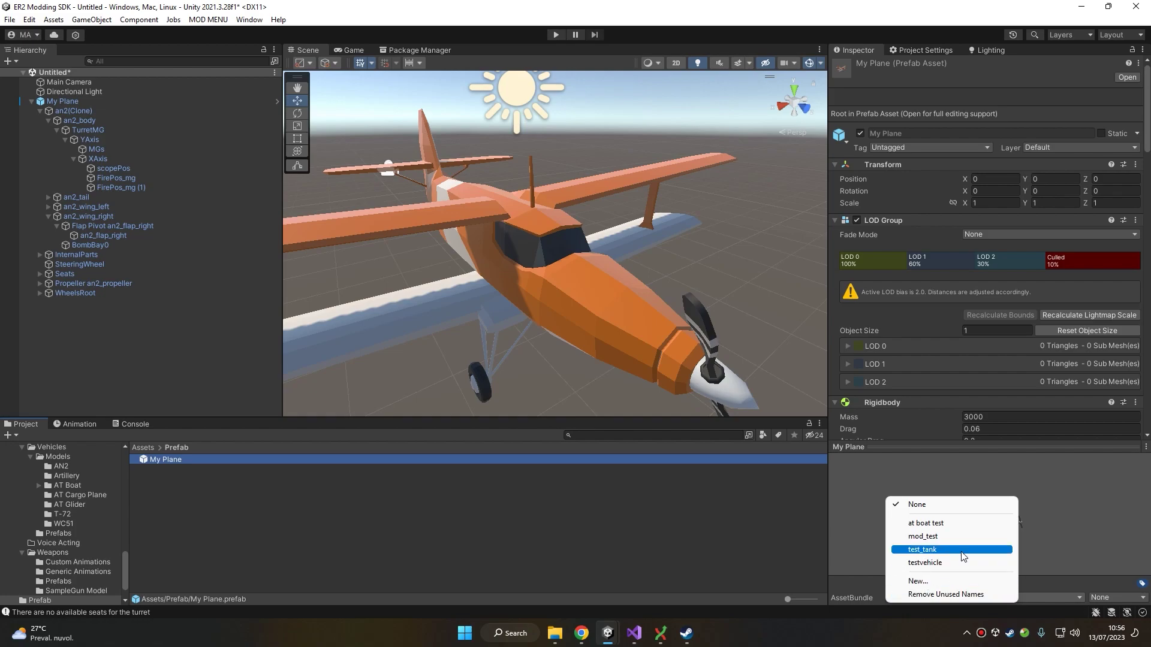
click(962, 581)
text(test)
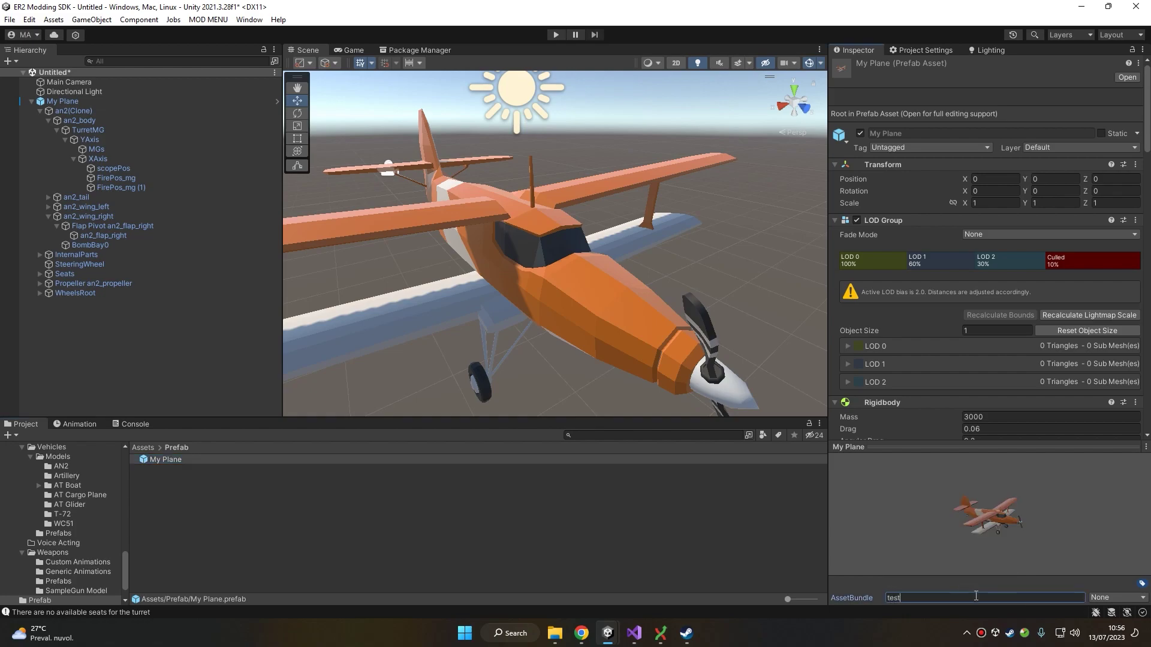
text(_plane)
key(Return)
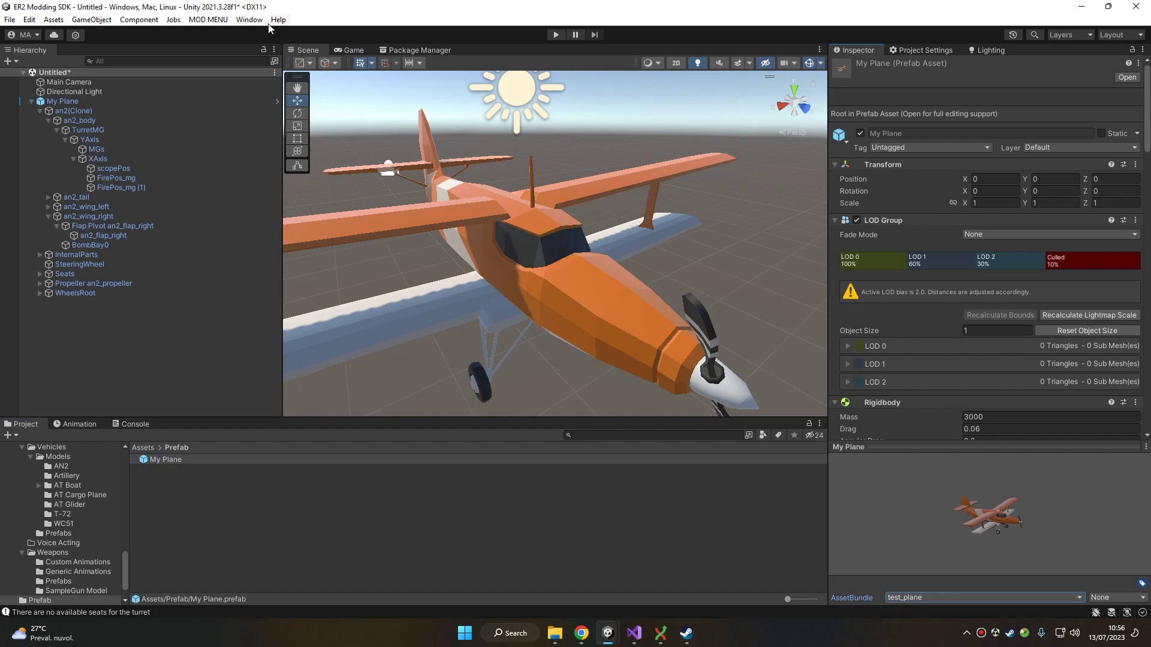
Save the scene as tempscene in the Prefab folder
key(ctrl+s)
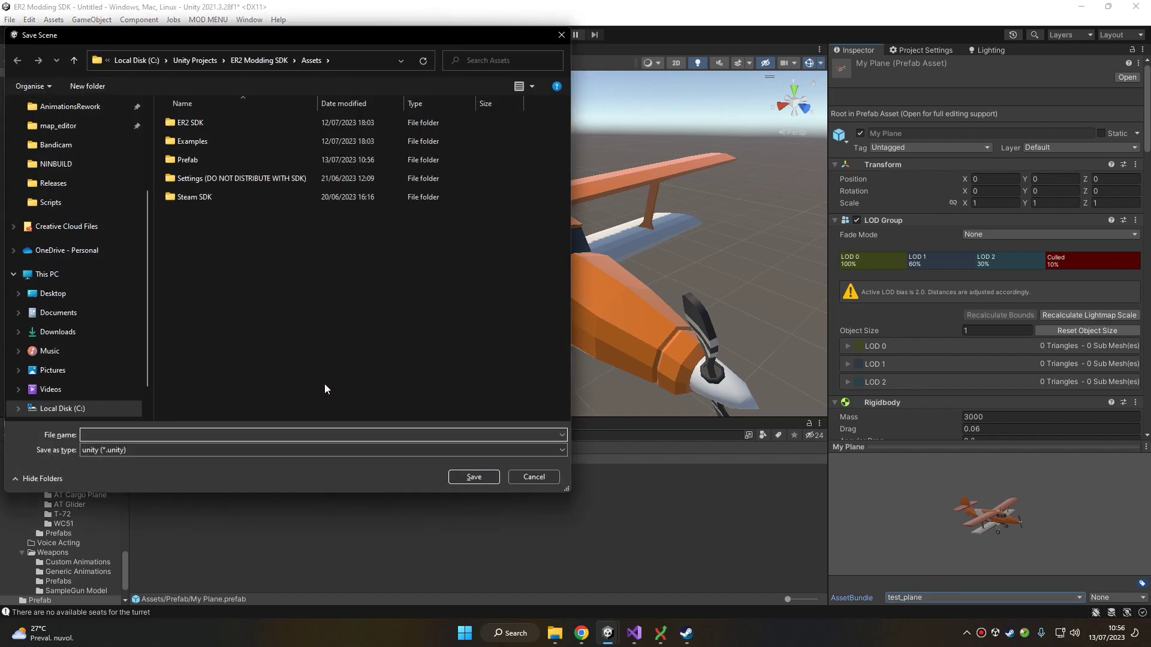
double_click(224, 158)
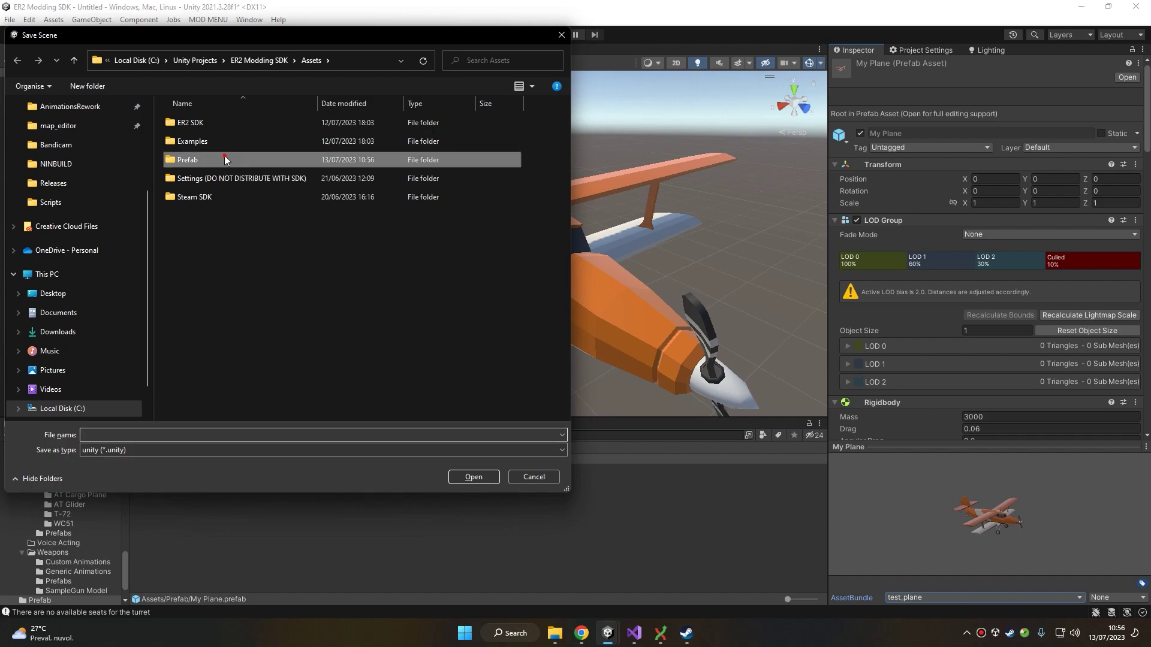
click(466, 478)
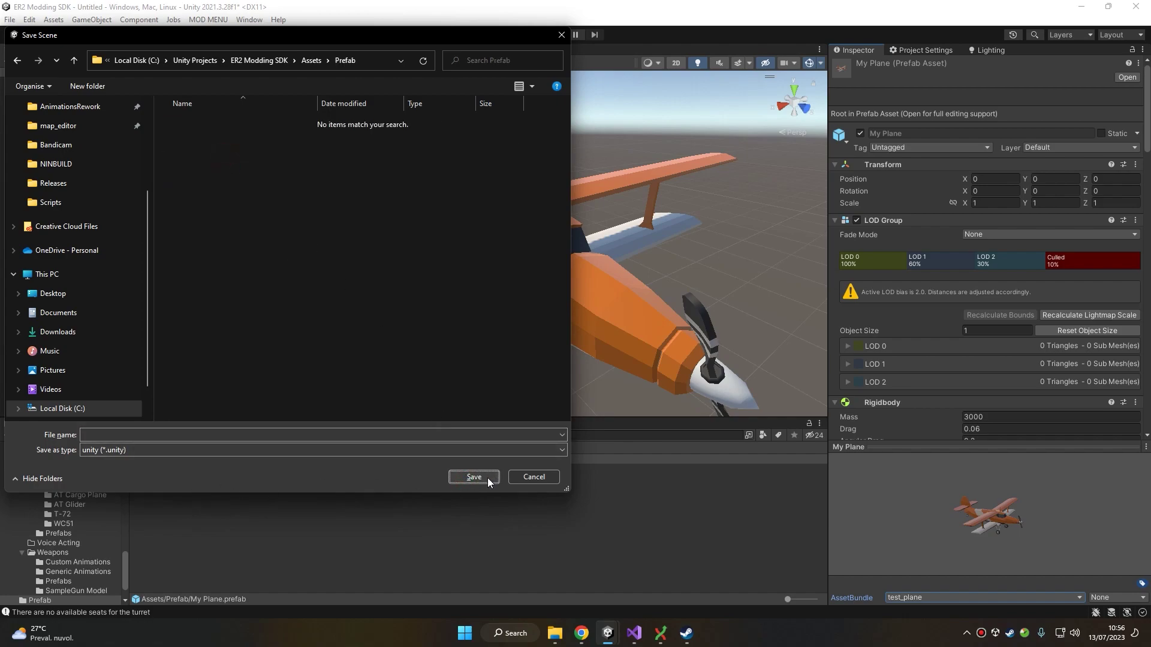
text(tempscene)
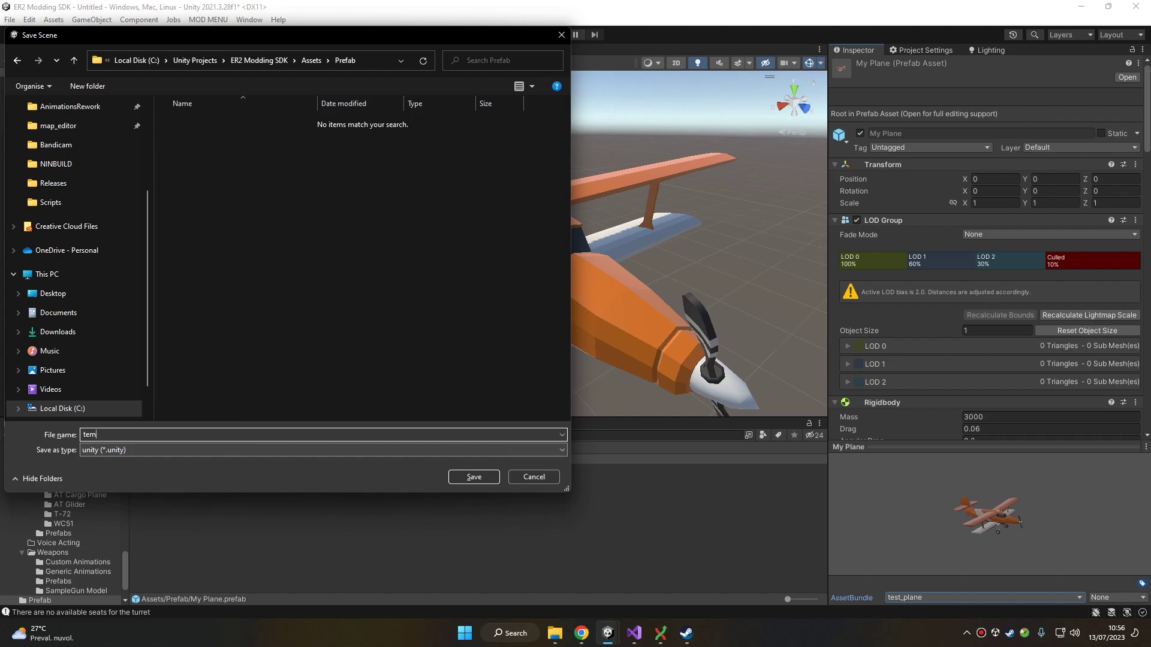
key(Return)
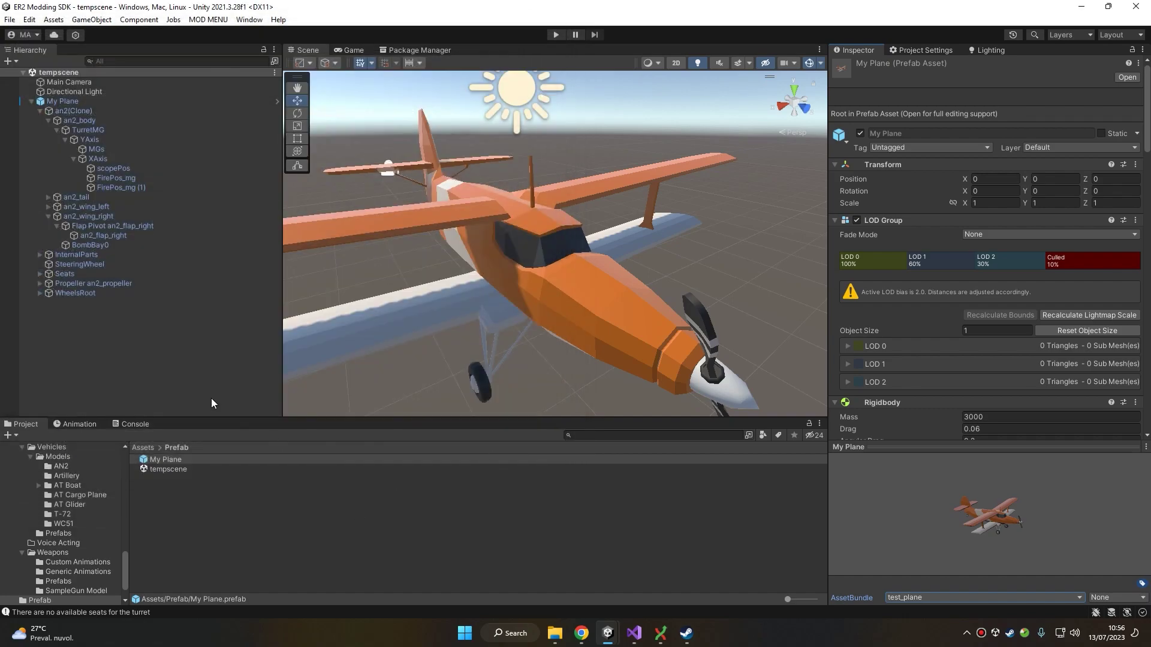
Open the ModMenu window and select the test_plane asset bundle for the mod
click(208, 20)
click(219, 76)
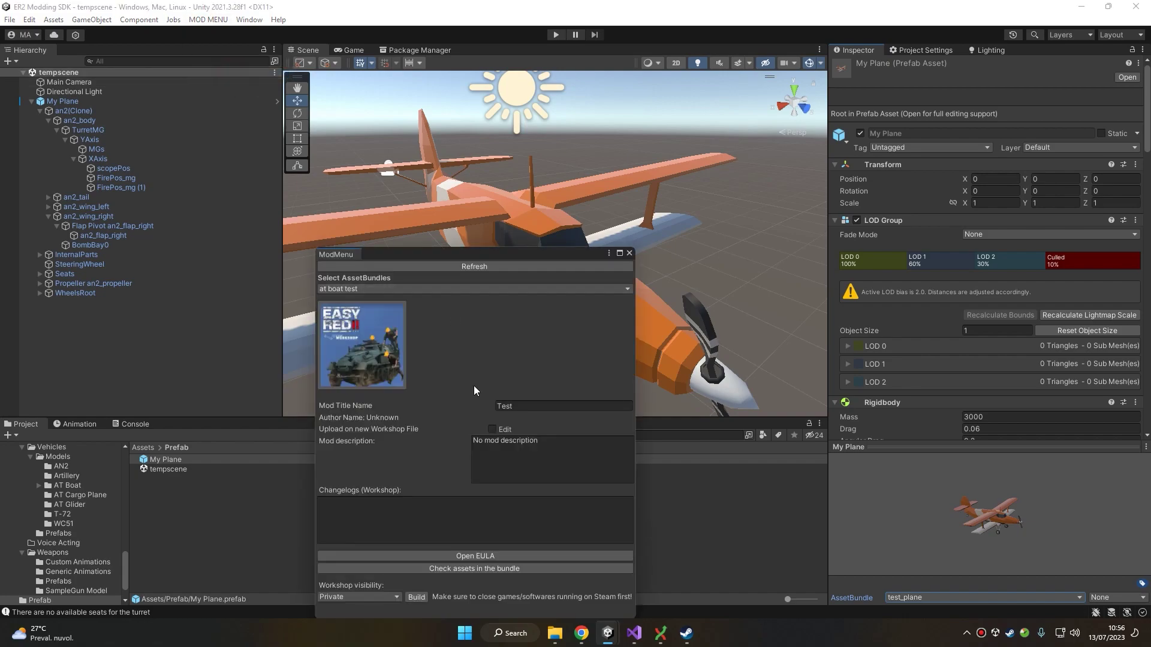
drag(488, 252, 502, 172)
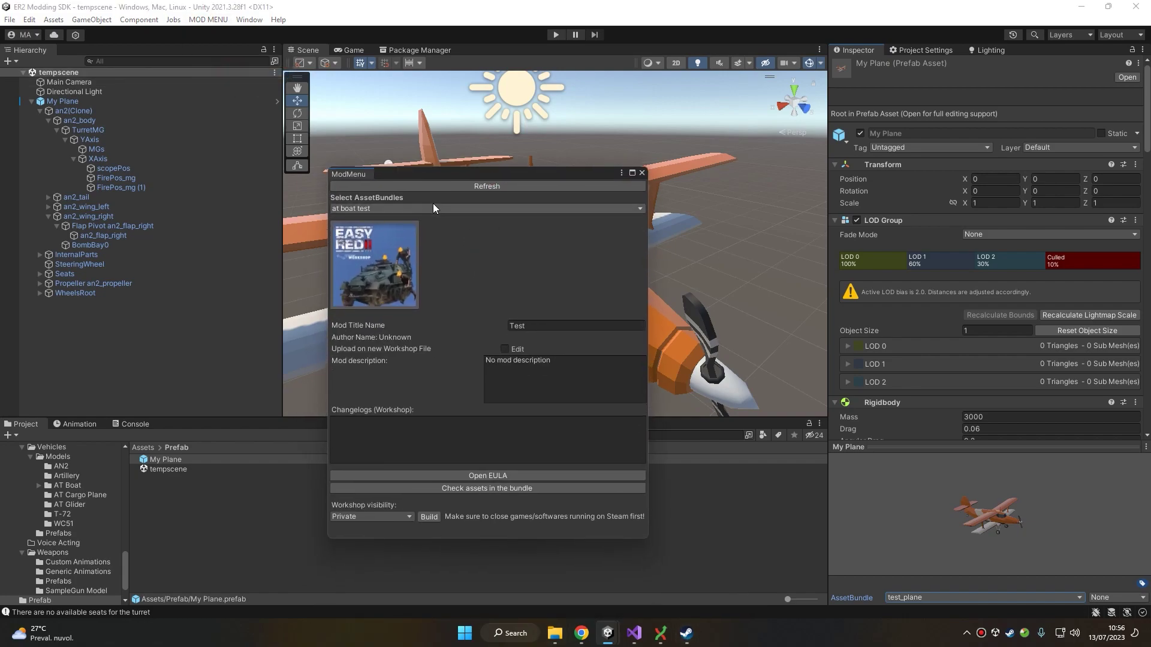
click(433, 206)
click(370, 248)
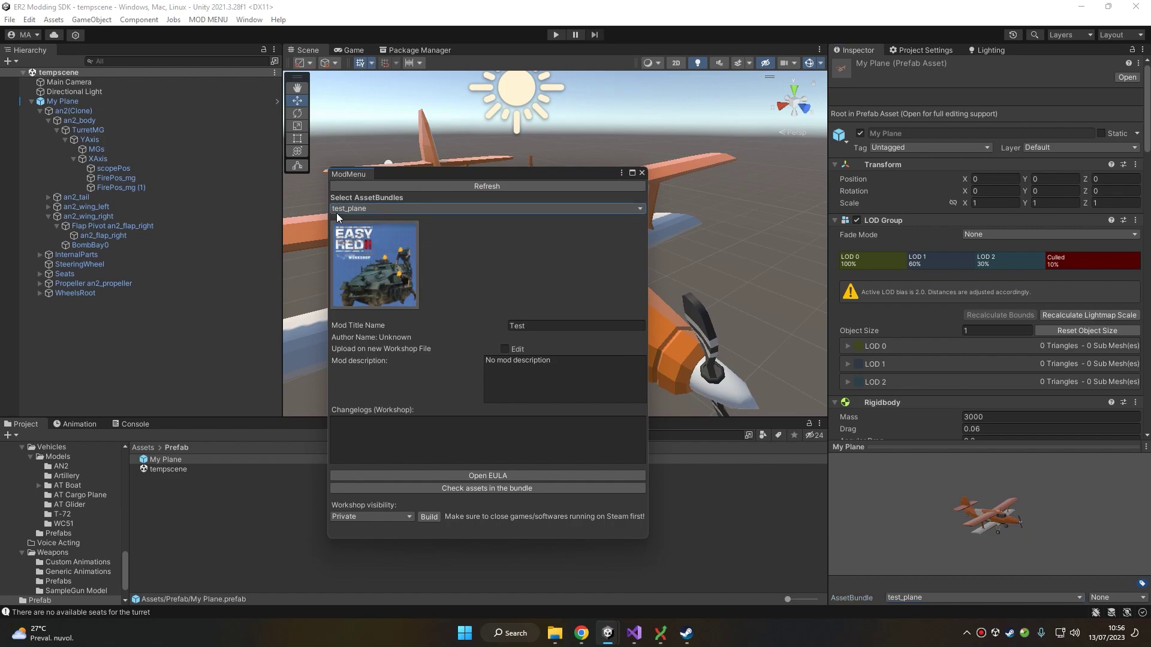
Title the mod Test Plane and build it for upload with Private Workshop visibility
click(517, 326)
text(Test la)
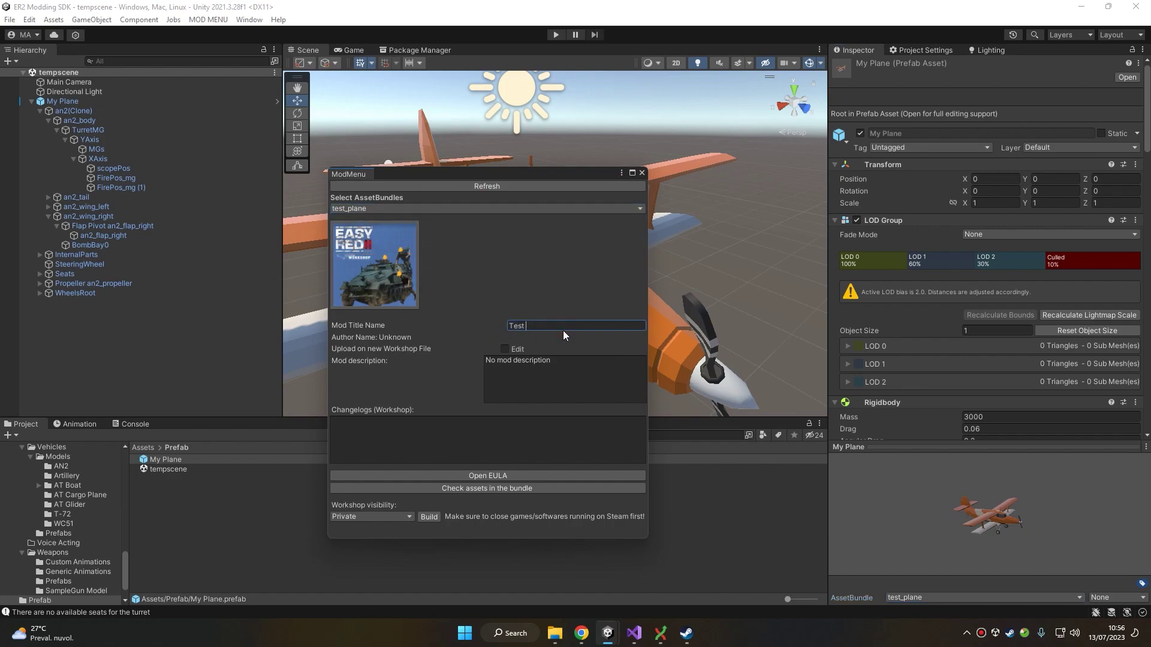
text(ne)
text(P)
click(428, 517)
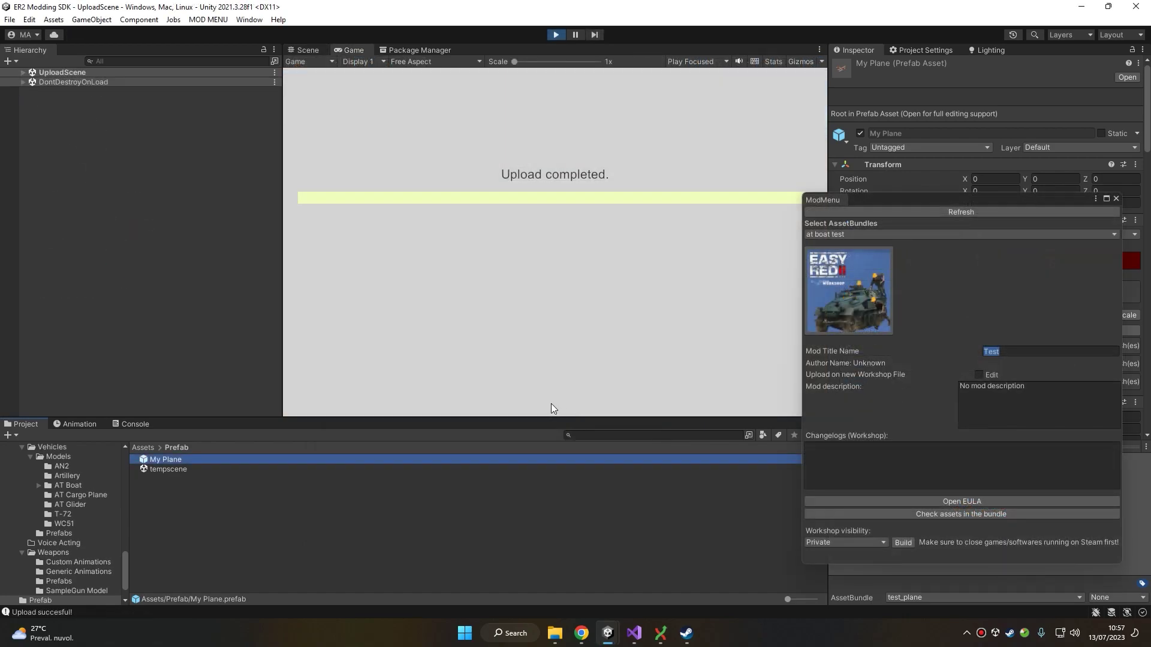
Switch to Steam, subscribe to Test Plane from the posted Easy Red 2 Workshop files, and view its download
click(686, 633)
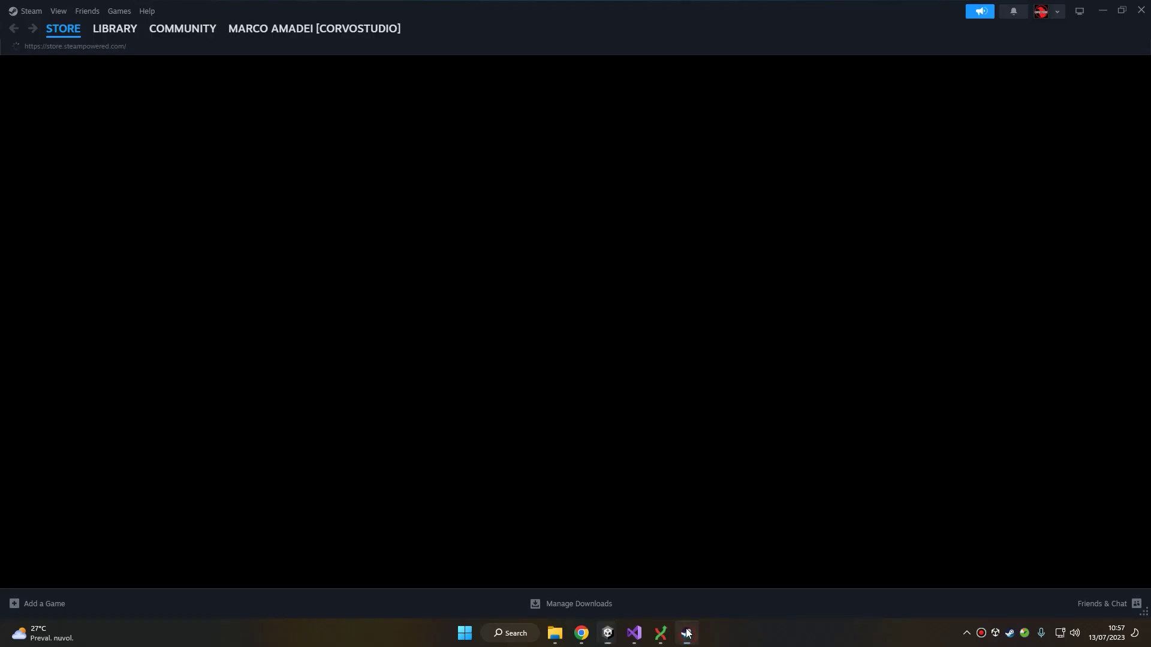
click(111, 33)
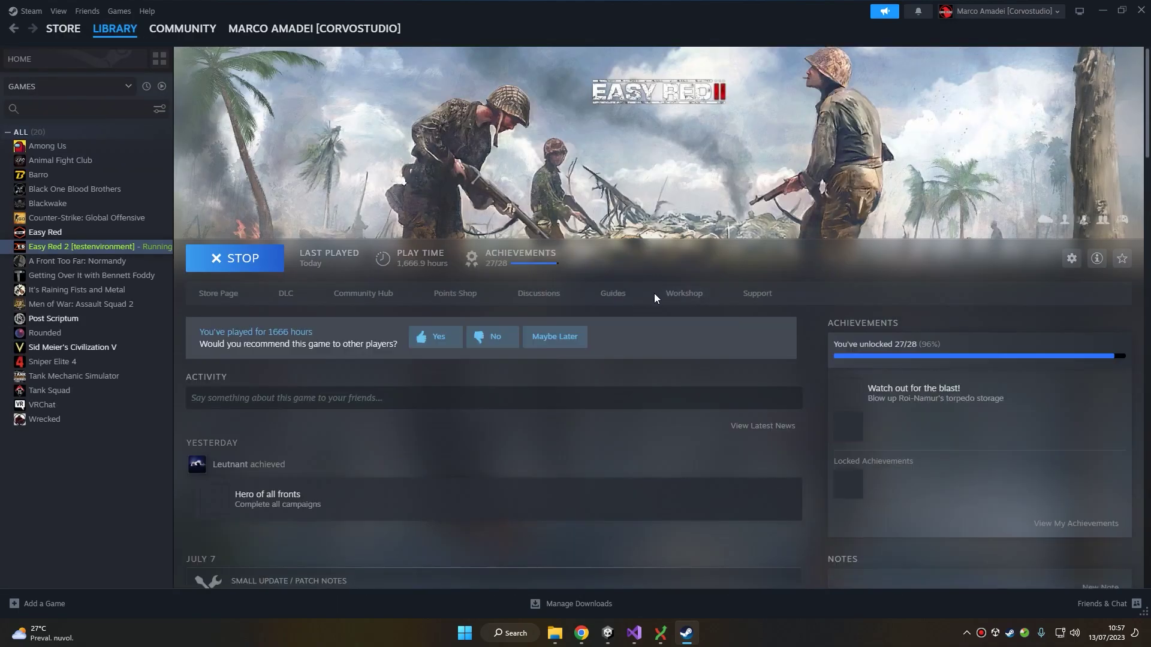
click(603, 294)
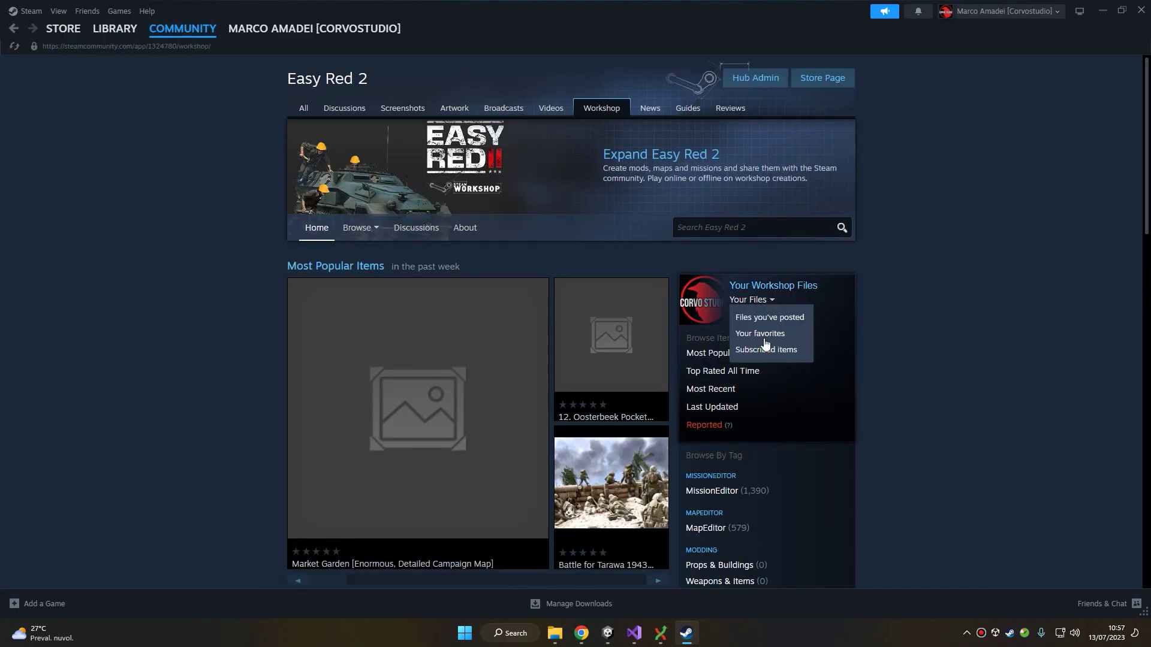
click(772, 316)
click(362, 233)
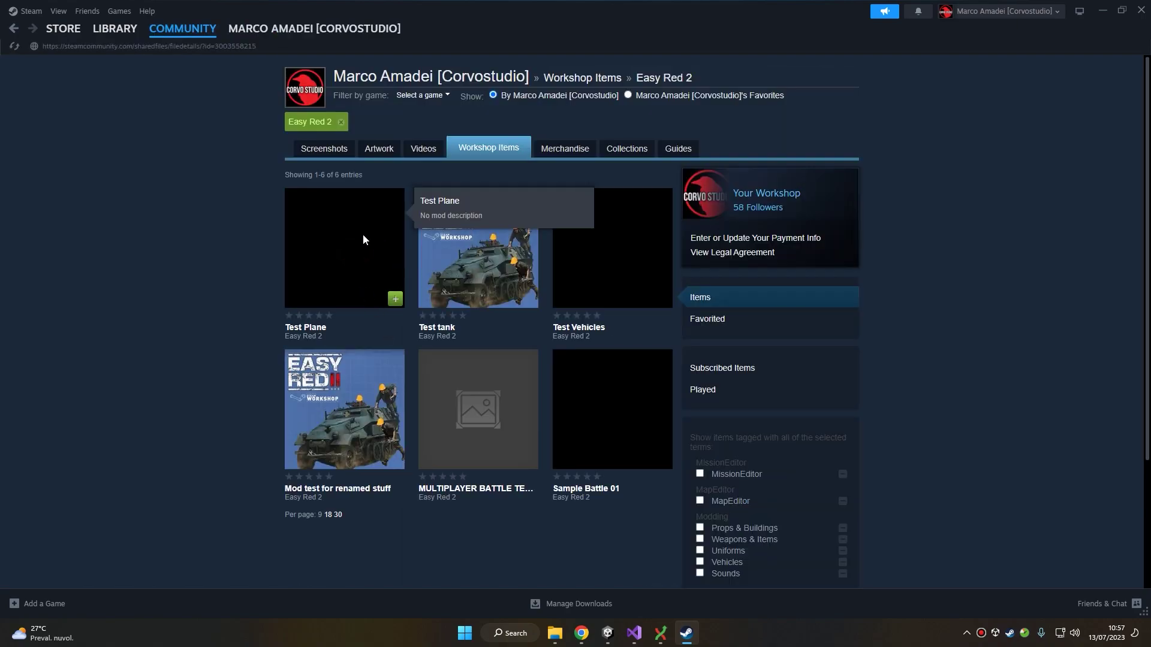
click(615, 521)
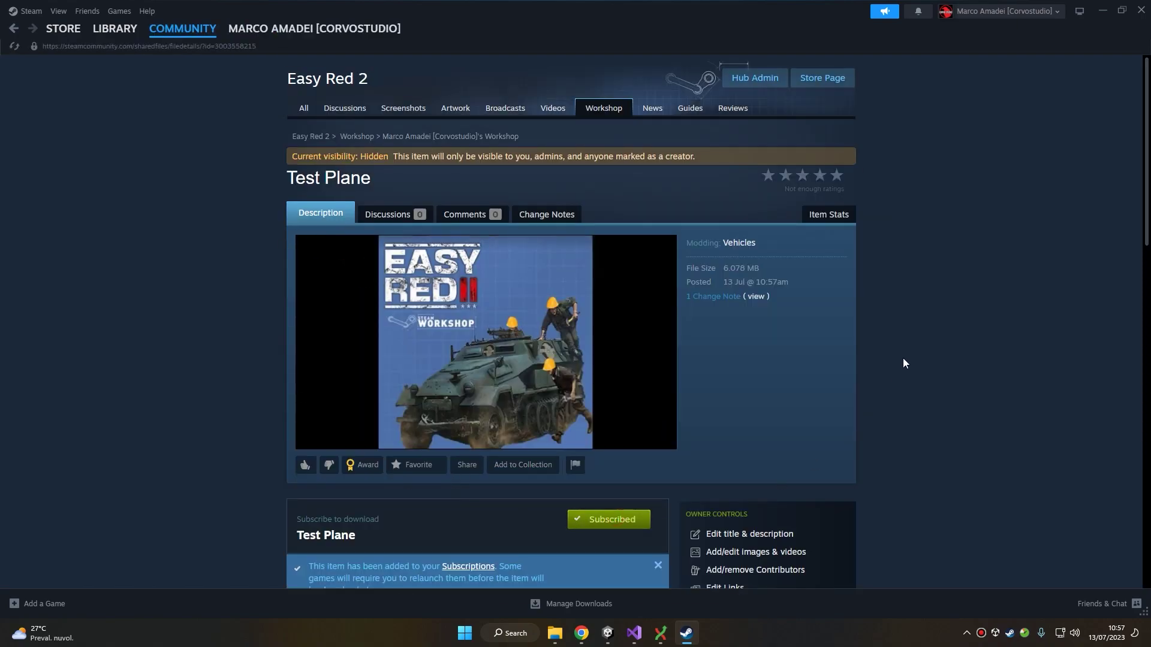
click(465, 607)
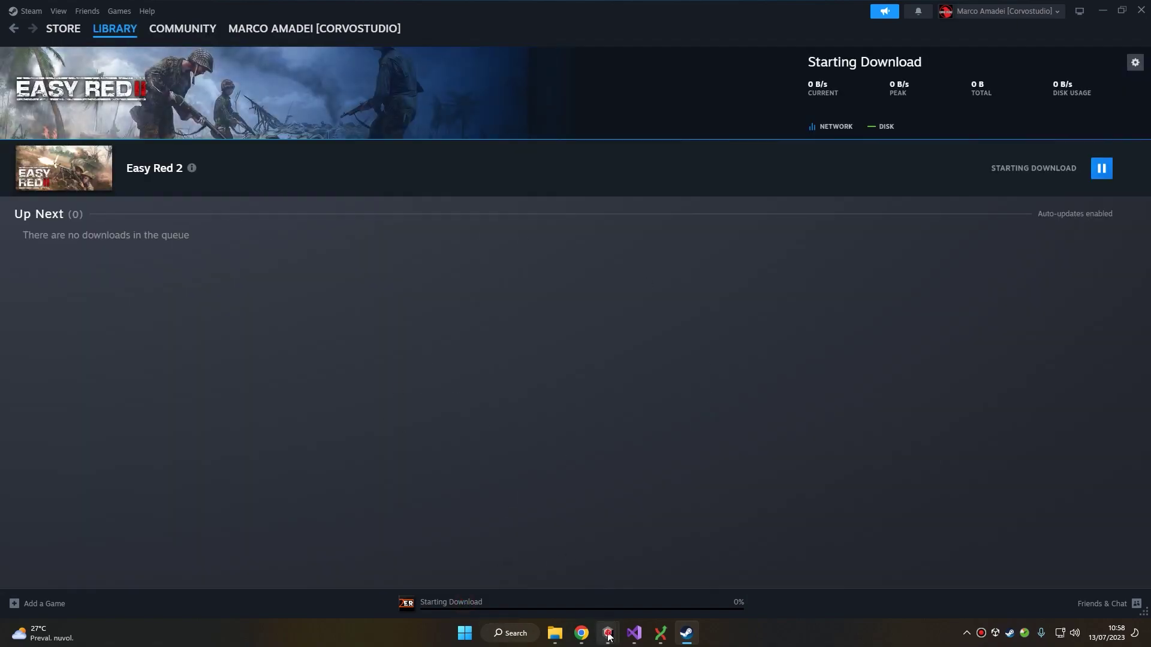
Switch back to the ER2 Modding SDK project in Unity
mouse_move(608, 633)
mouse_move(573, 580)
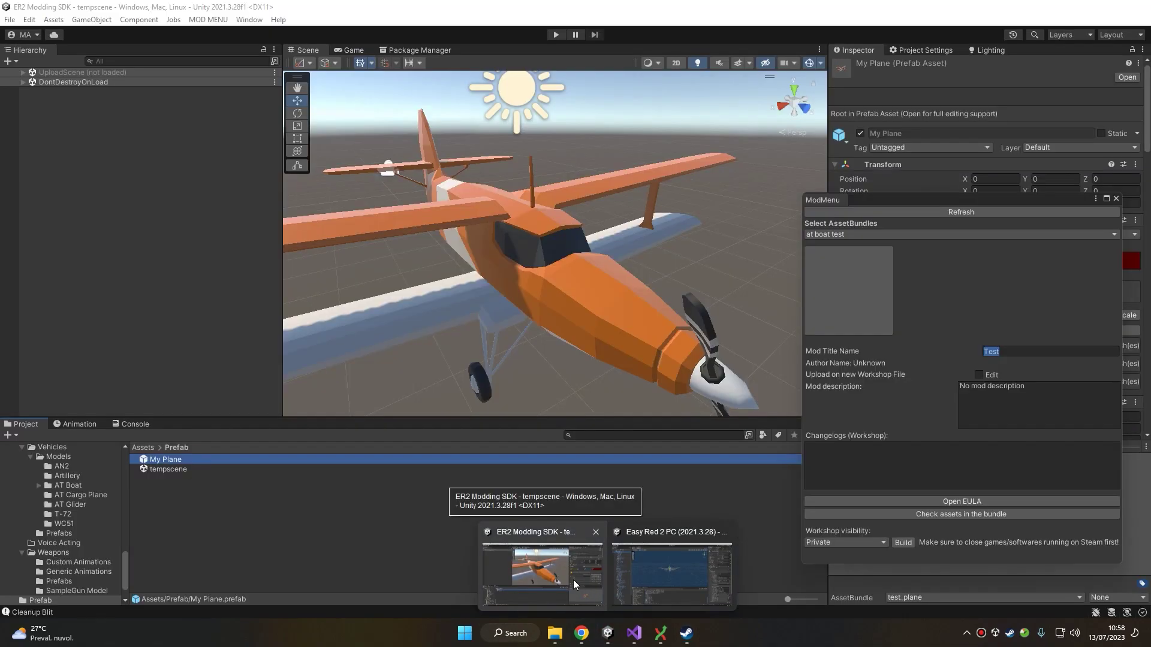
click(573, 580)
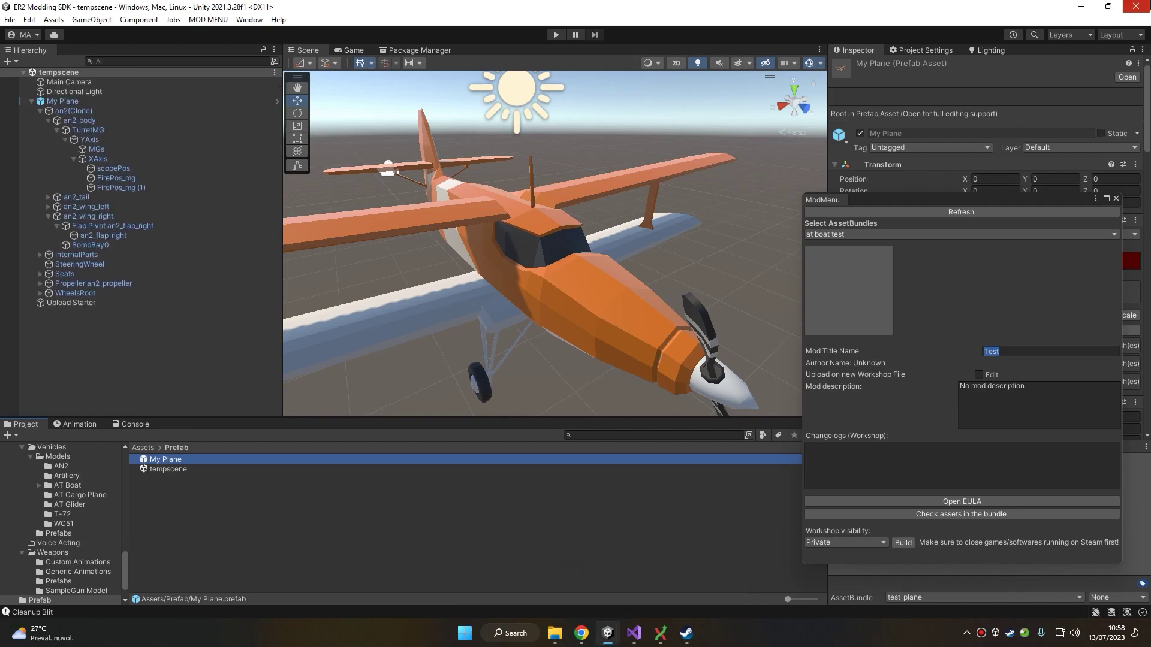
Switch to Easy Red 2 and start the Shooting range mission from the Training Missions
click(687, 633)
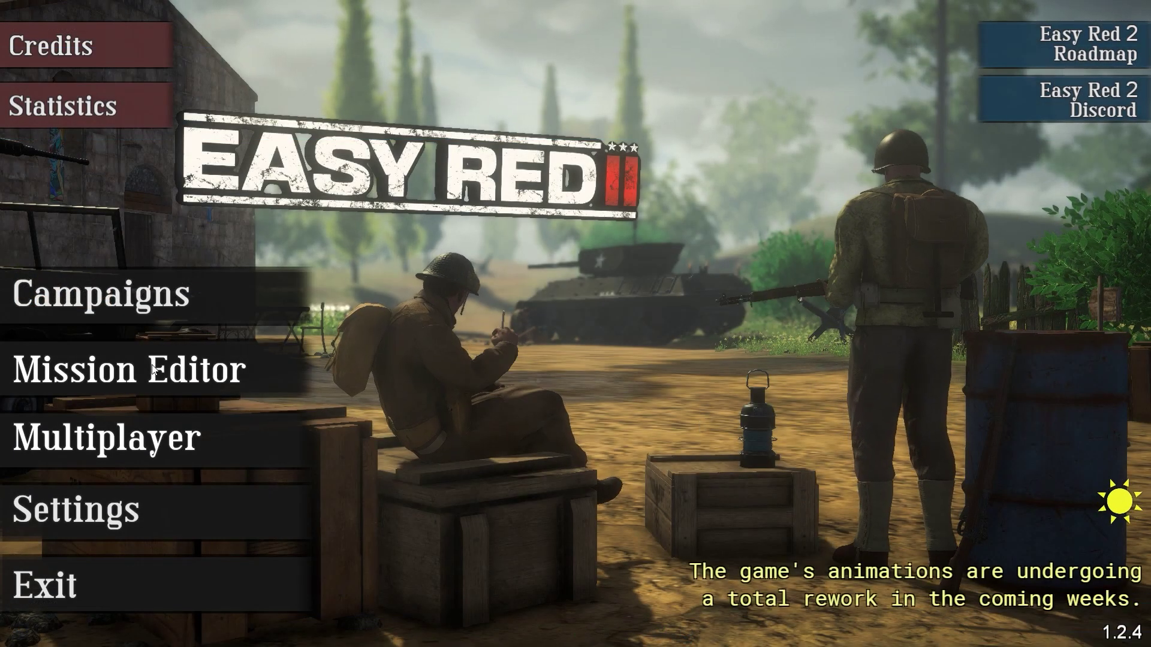
click(127, 303)
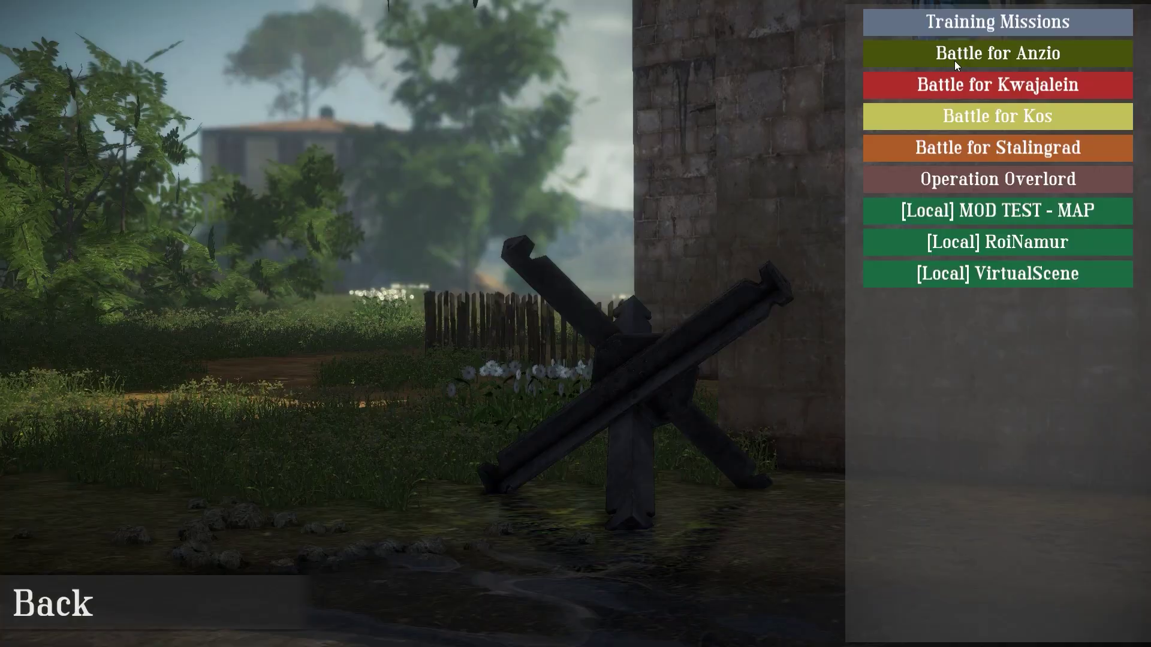
click(959, 22)
click(889, 175)
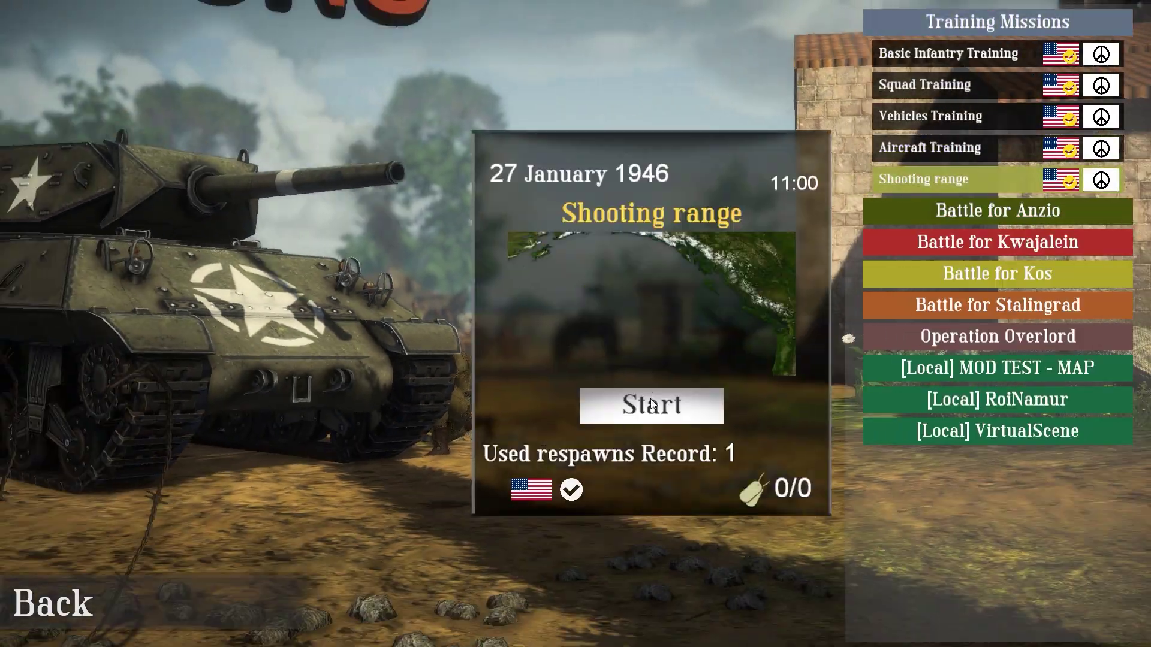
click(666, 396)
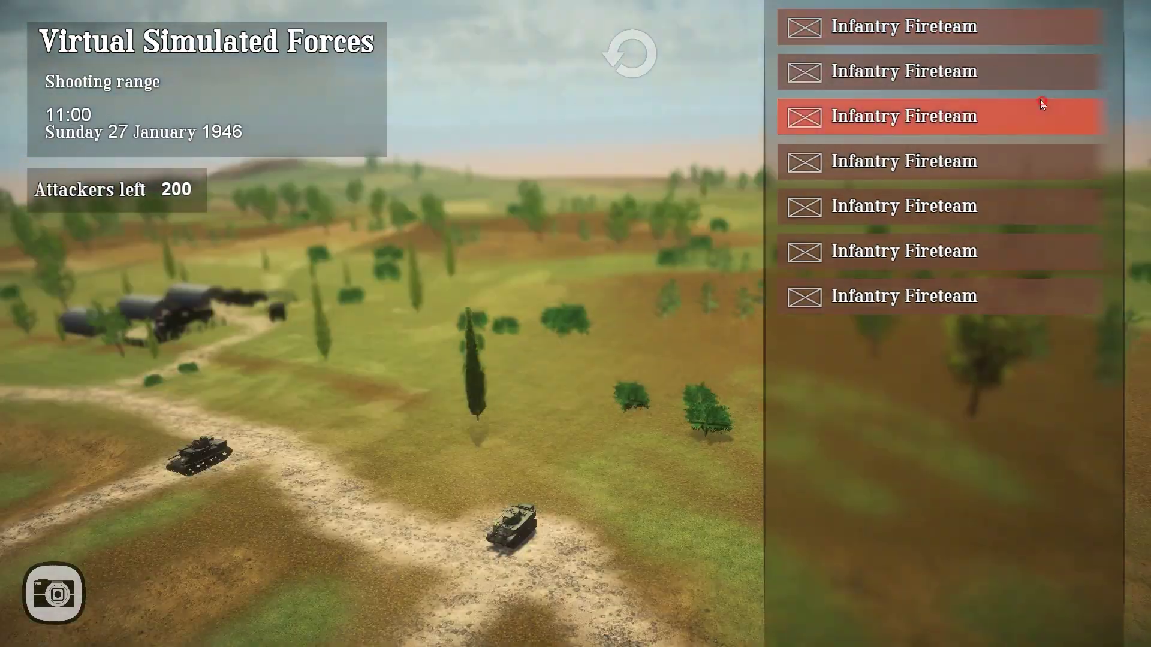
Join the mission with an Infantry Fireteam and walk in first-person view to the aircraft selection table beside the hangar
click(1040, 108)
click(945, 264)
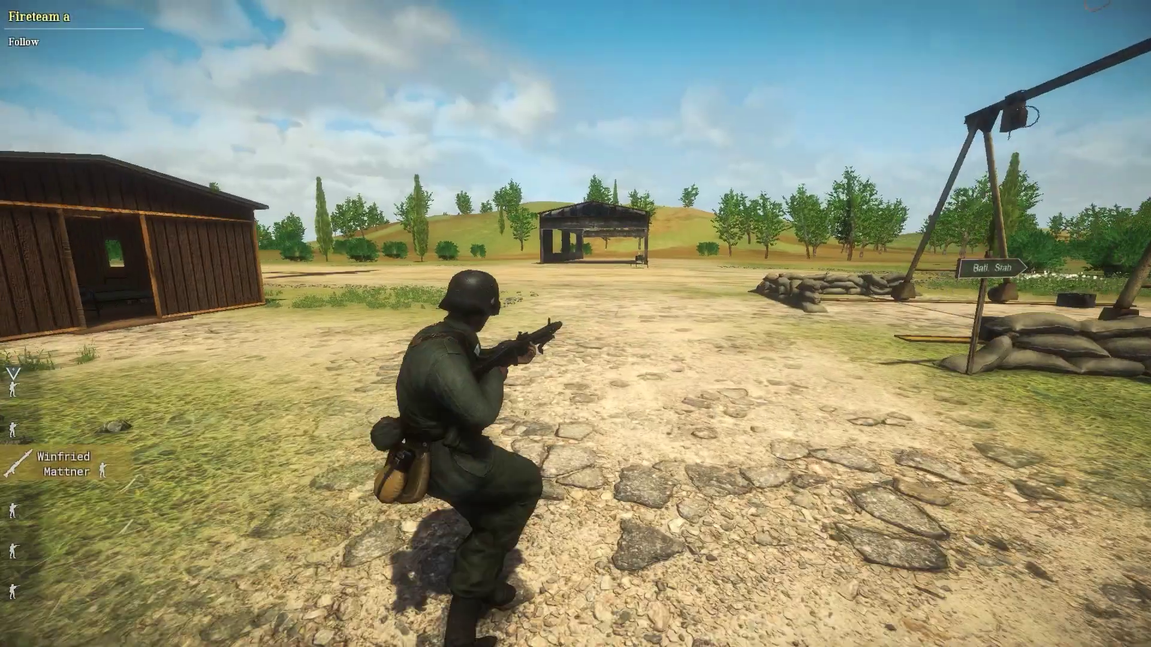
key(w)
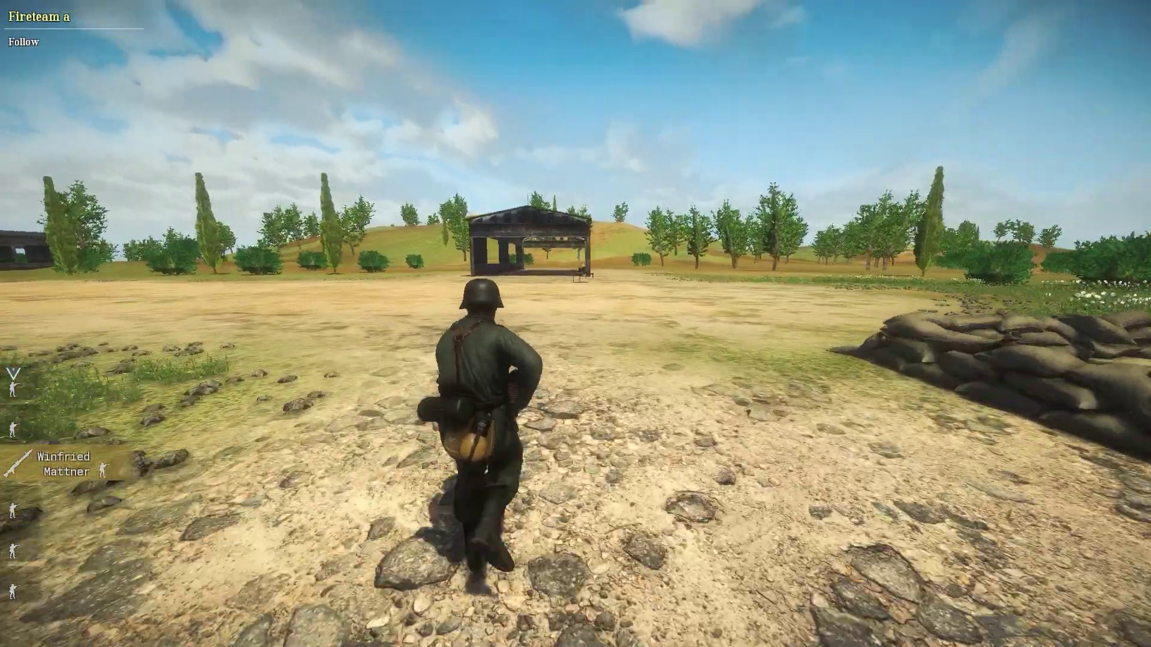
key(v)
key(w)
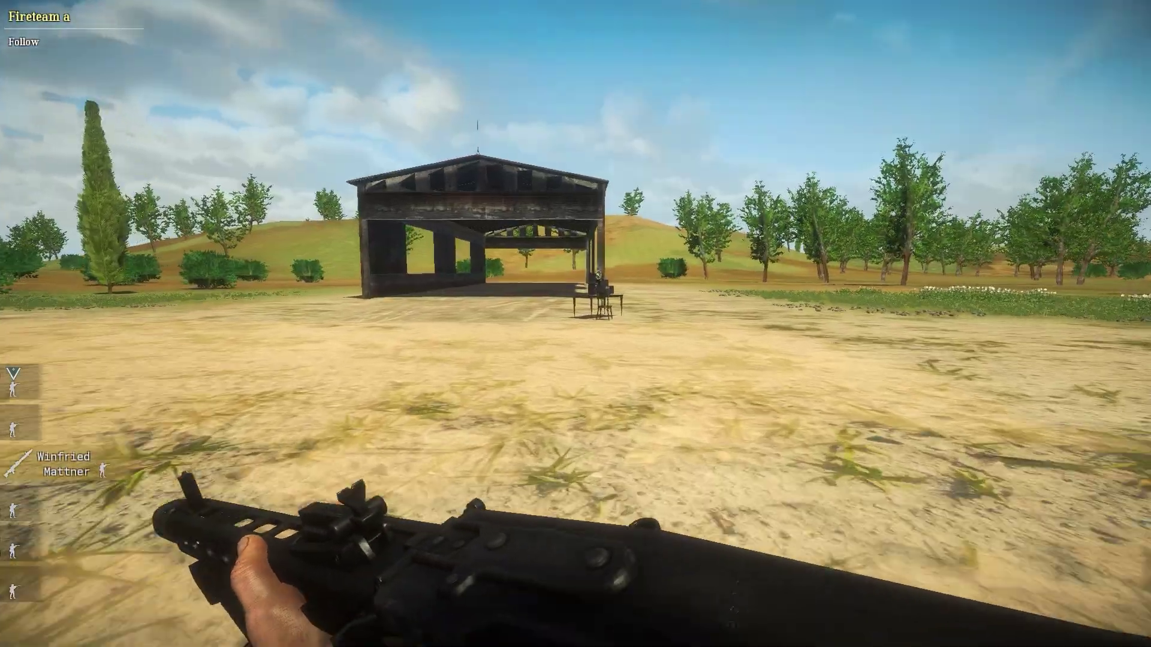
key(w)
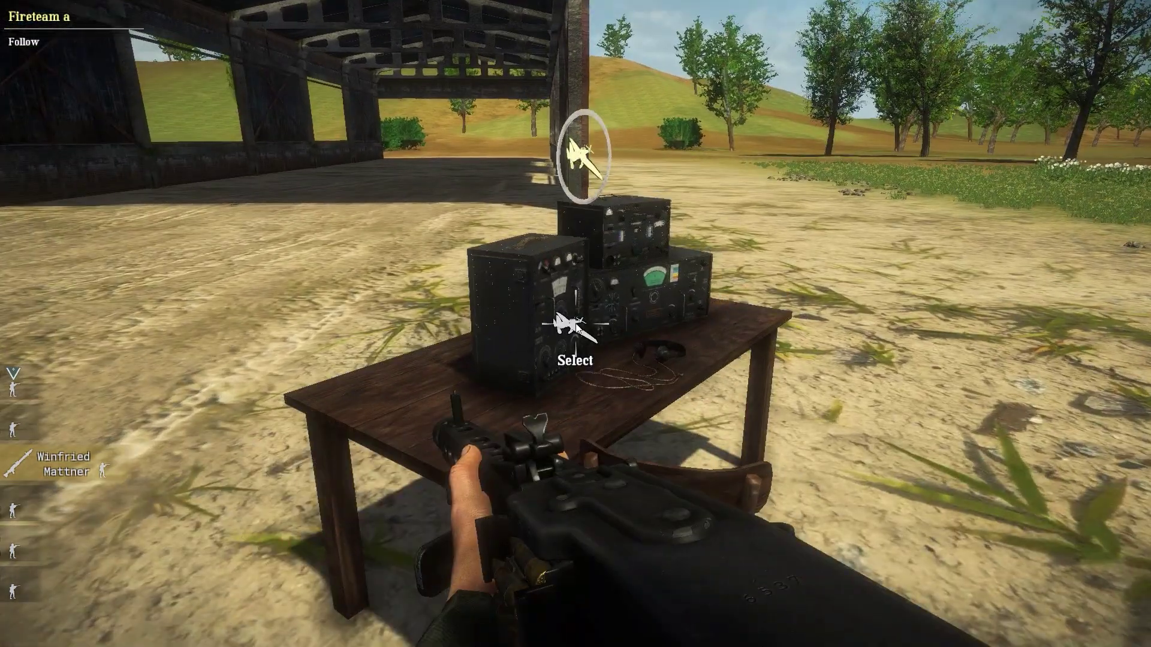
Choose My Plane at the aircraft selection table and spawn it
click(576, 325)
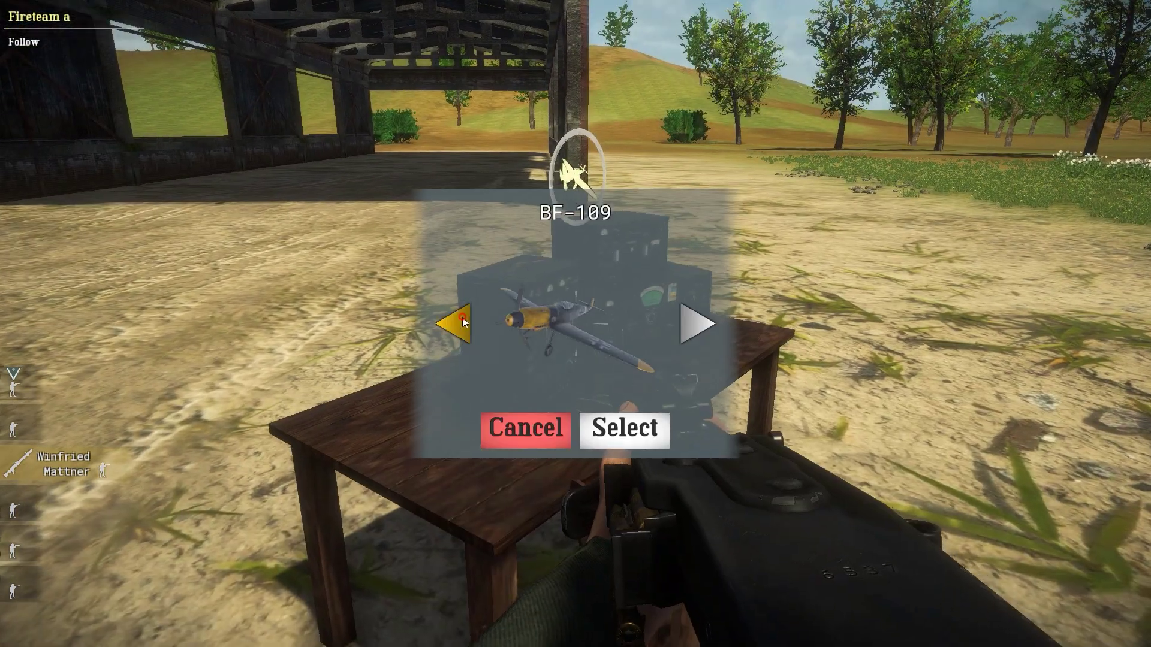
click(459, 324)
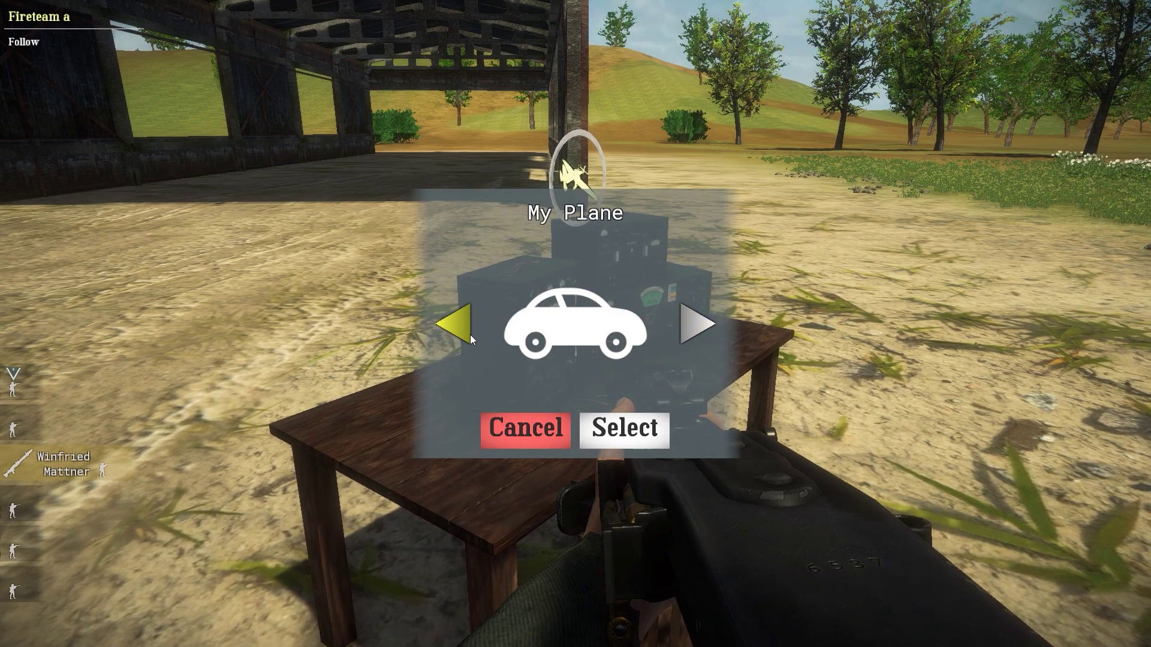
click(600, 432)
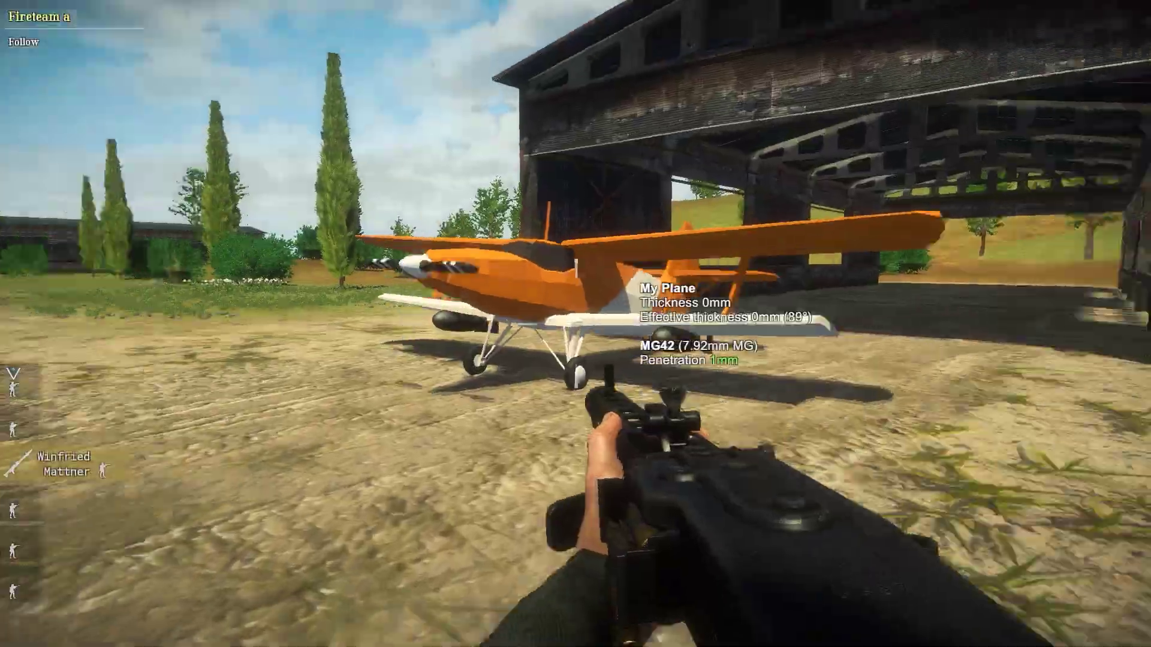
Board My Plane, look around from the cockpit and test-fire its 7.92mm MG
key(w)
key(e)
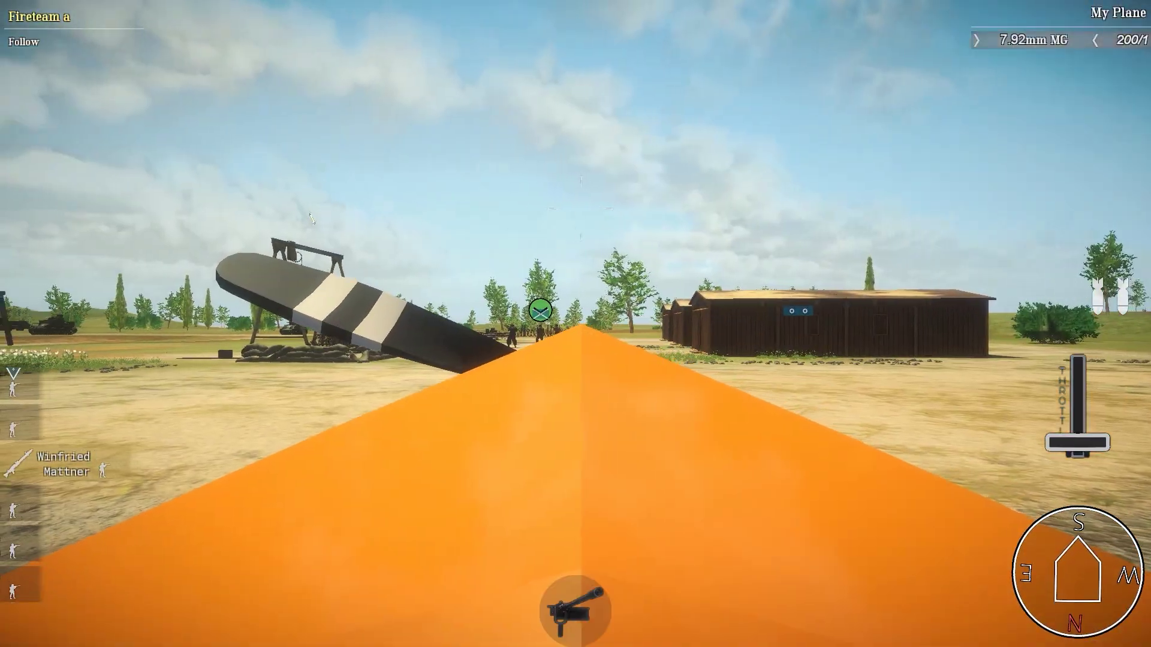
key(a)
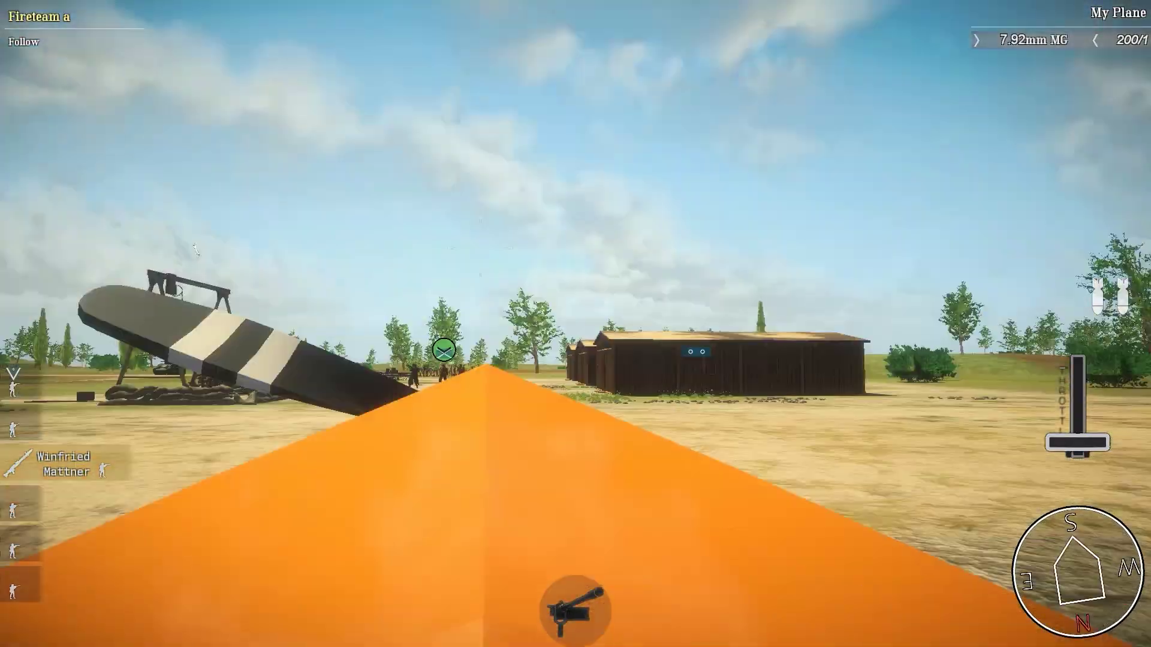
key(a)
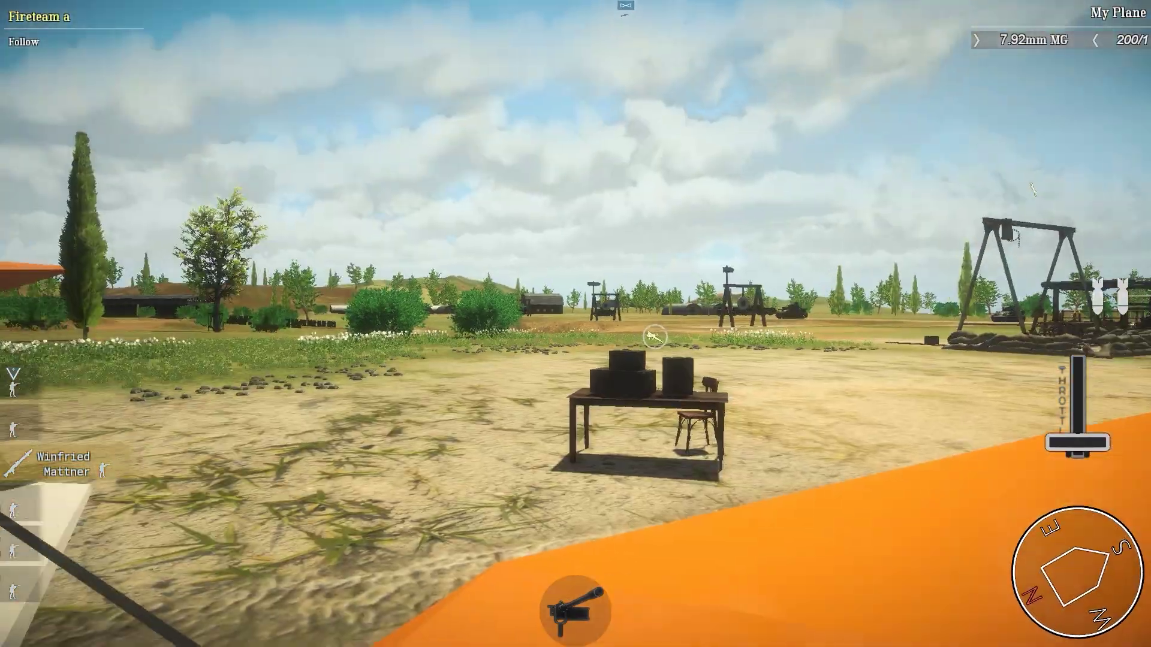
key(d)
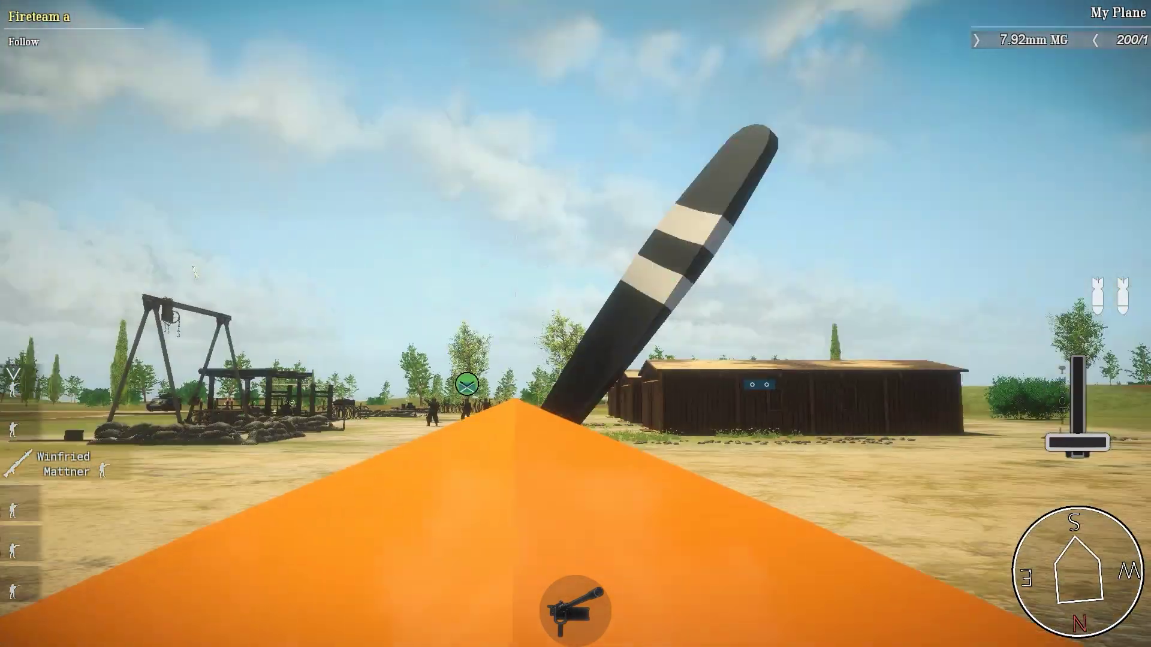
key(a)
click(576, 324)
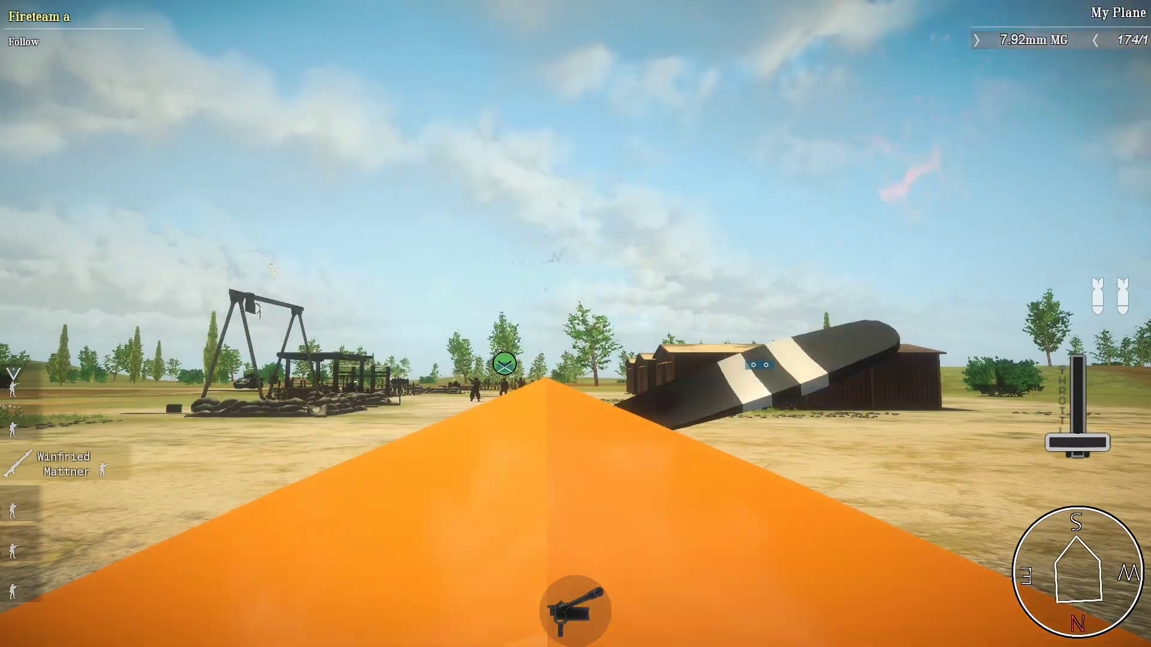
key(v)
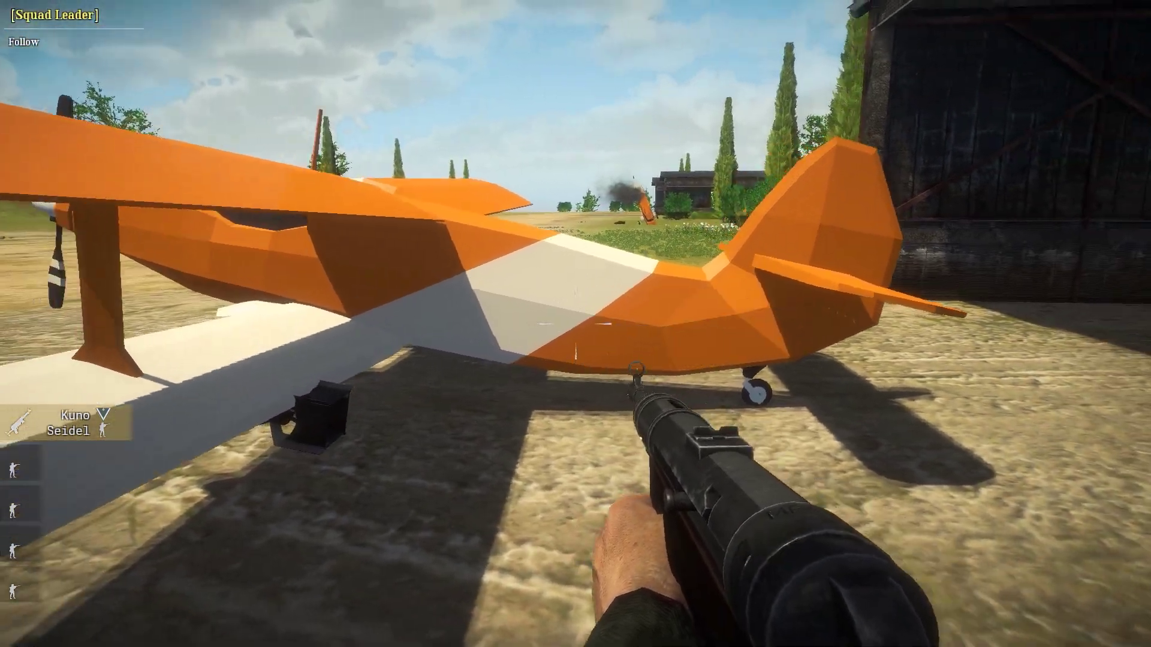
Shoot My Plane's rear fuselage and upper wing with the MP 40 to test part damage
right_click(575, 324)
click(576, 323)
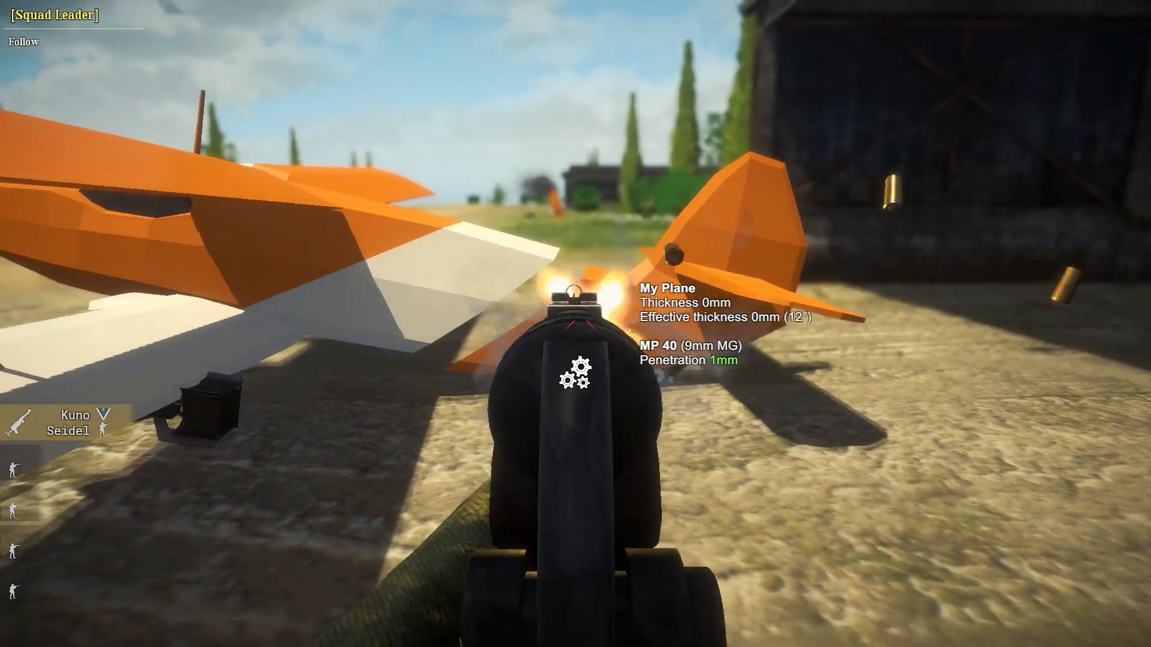
right_click(576, 324)
right_click(576, 323)
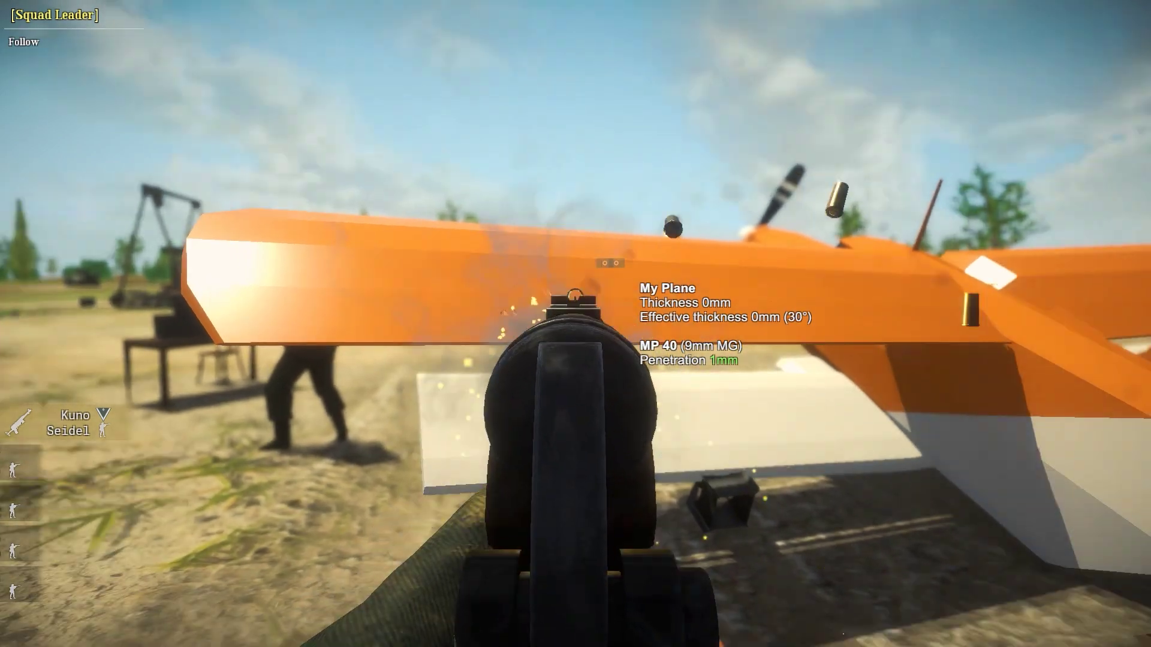
key(d)
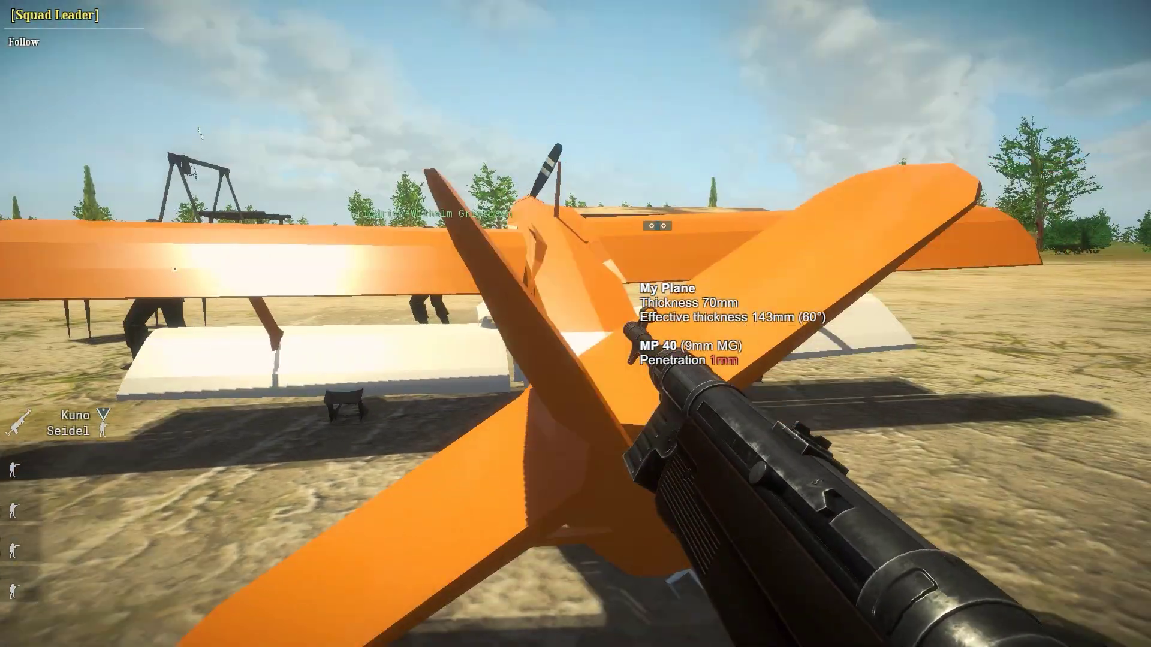
key(w)
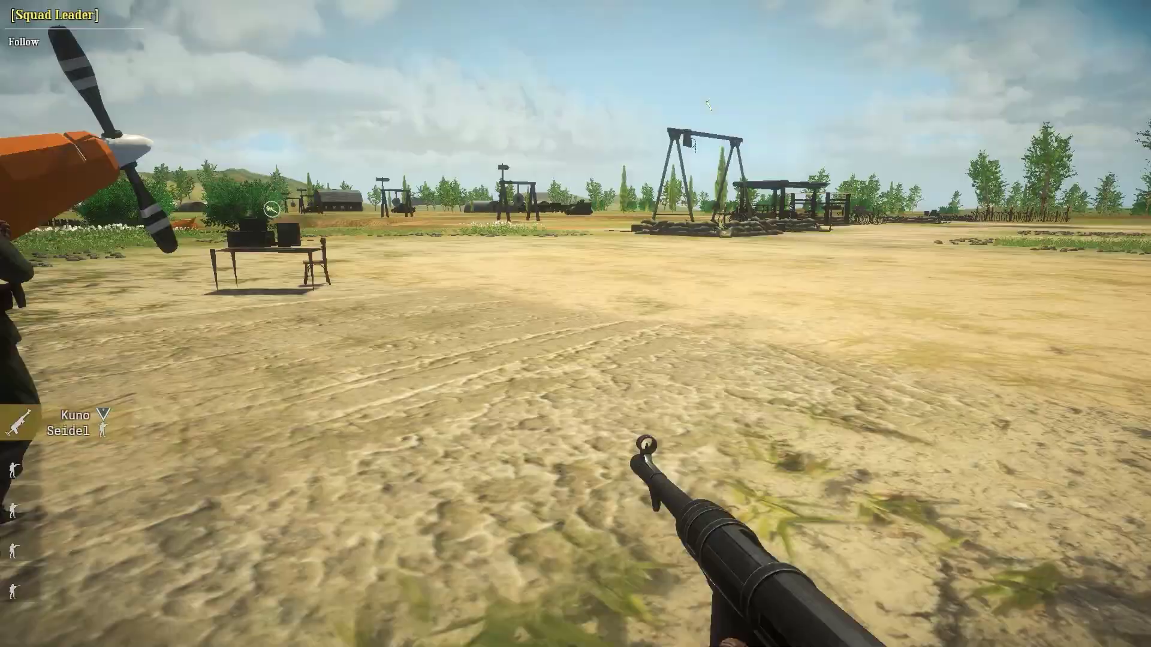
Move around to the front of My Plane and shoot its nose and propeller with the MP 40
key(d)
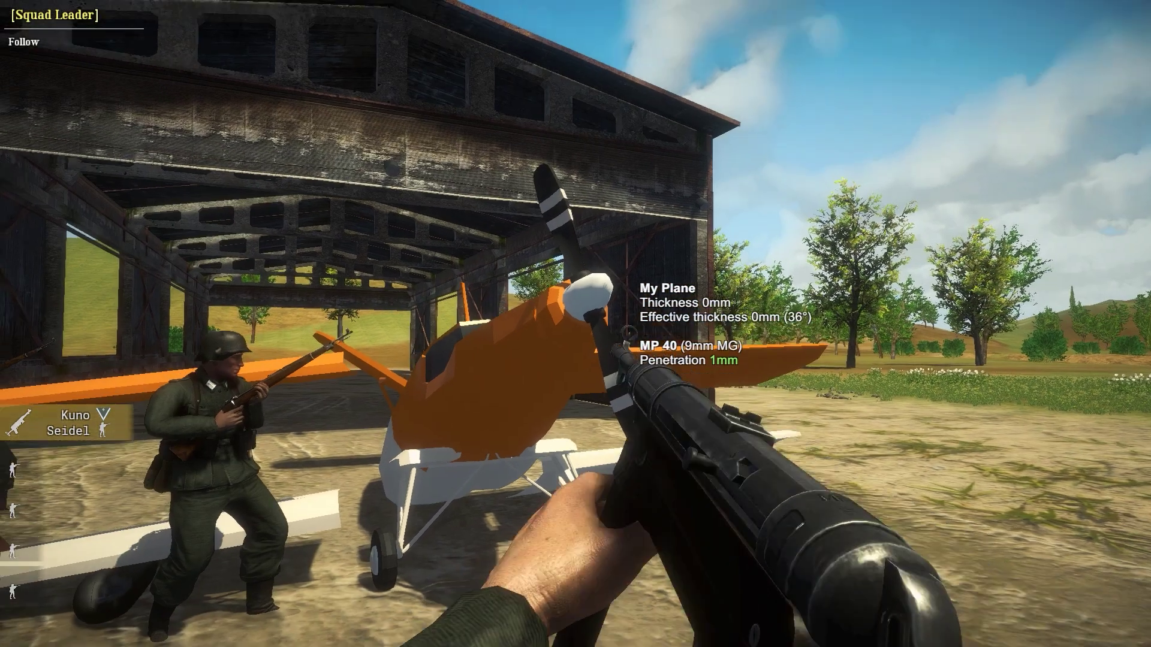
key(s)
right_click(576, 324)
click(575, 323)
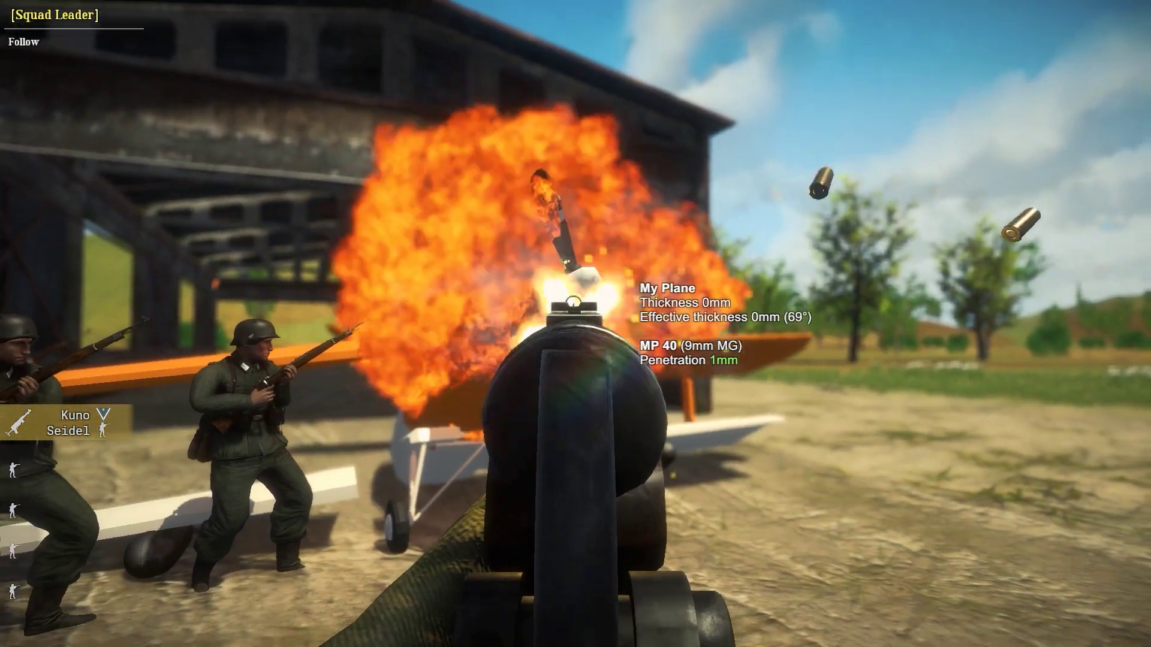
right_click(575, 323)
Walk around the damaged plane to examine its nose, wings and detached parts, and reload the MP 40
key(d)
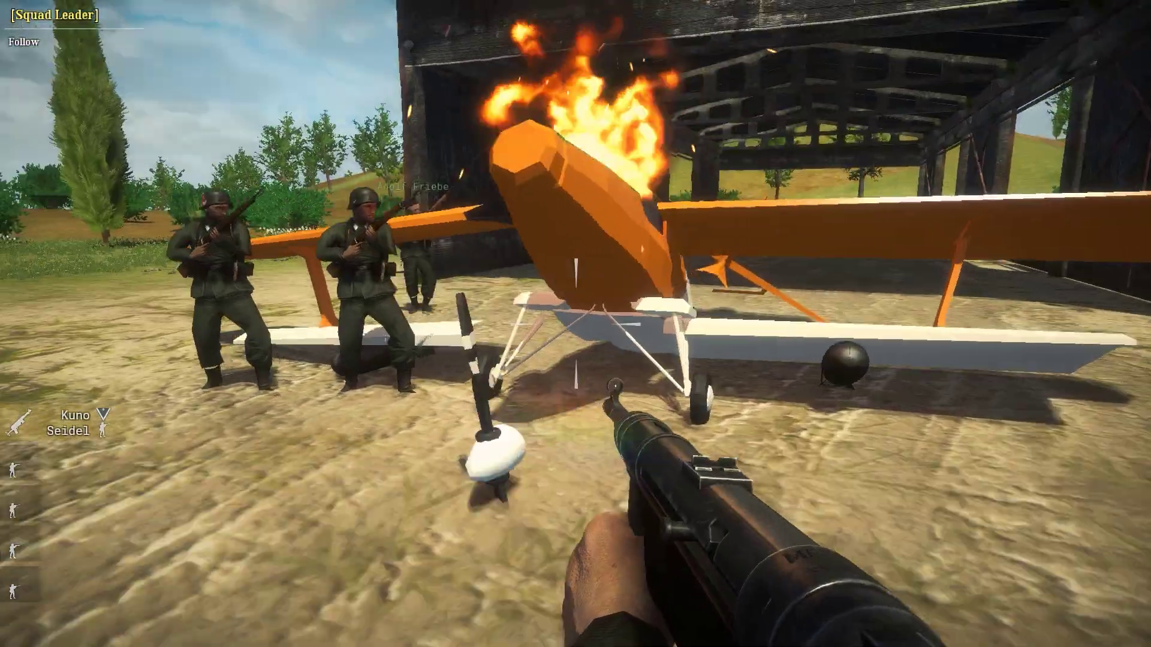
key(d)
key(s)
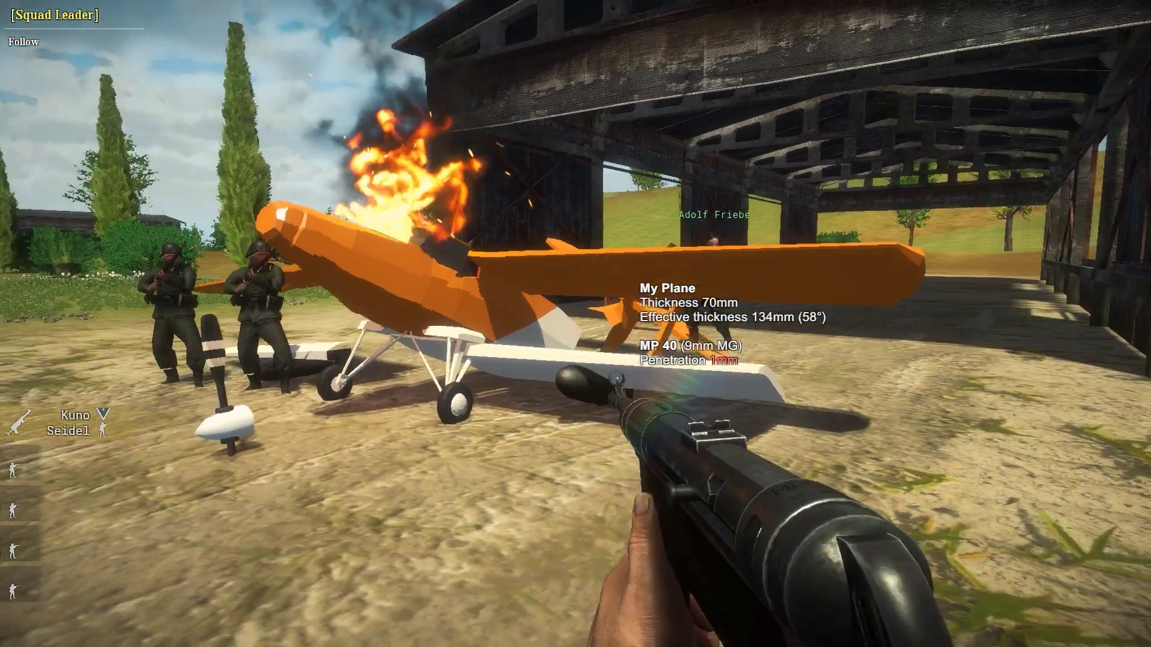
key(s)
key(r)
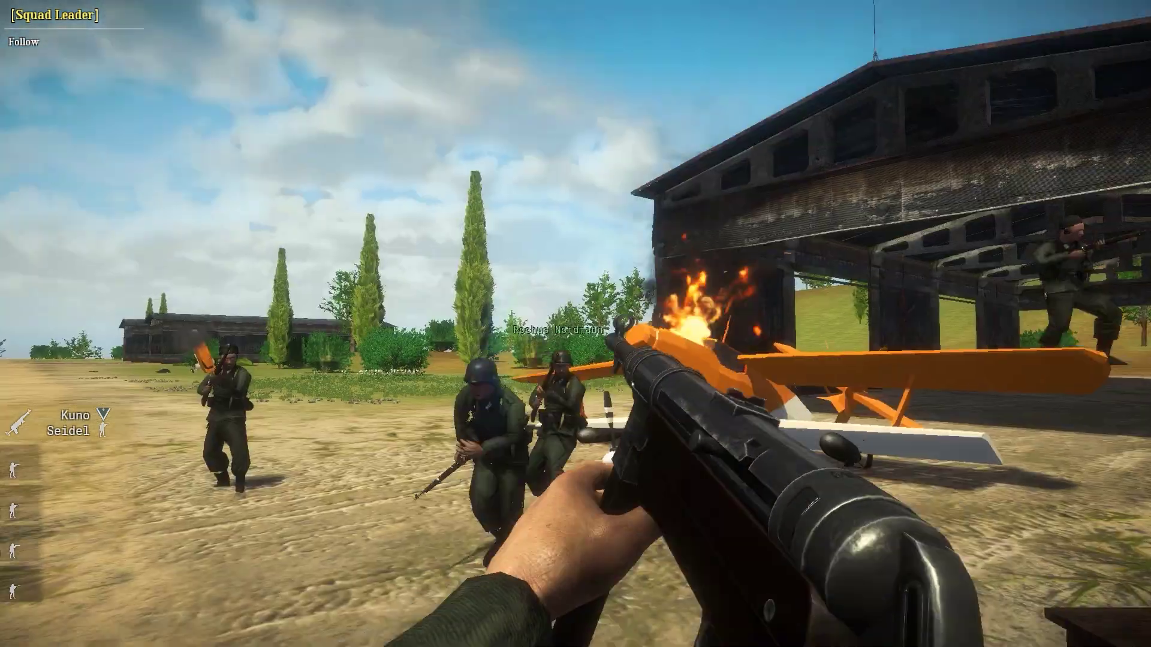